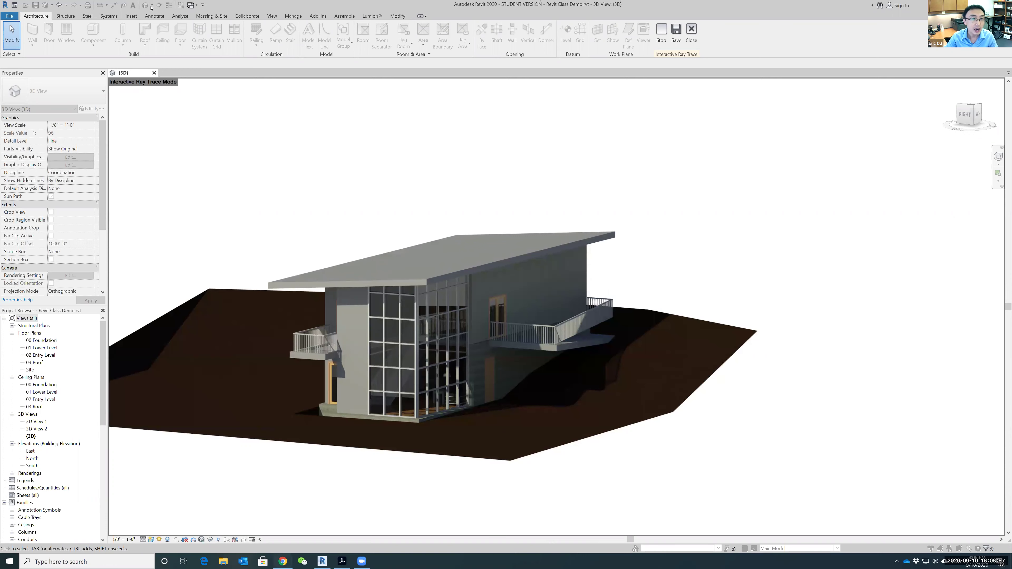
Step: Switch to Chrome, read the GfxSpeak article full screen, then move to The Architect's Newspaper article
key(alt+Tab)
key(ctrl+2)
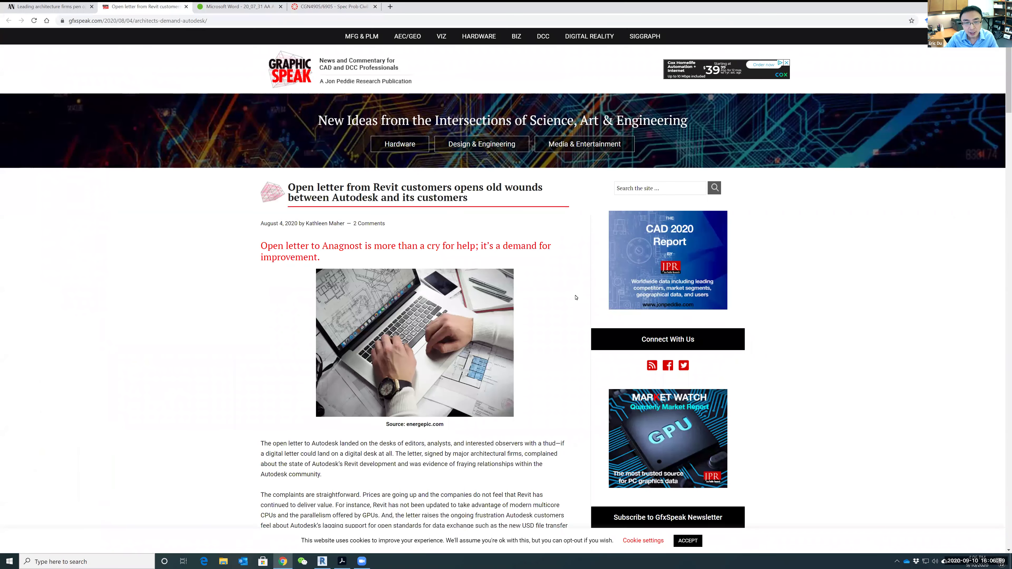
key(F11)
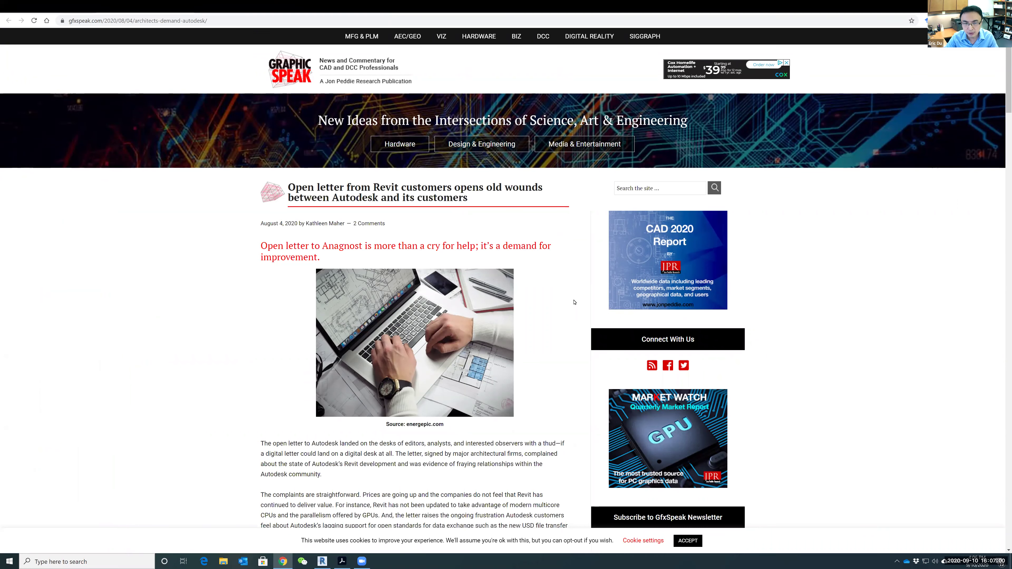
scroll(575, 302, down, 1)
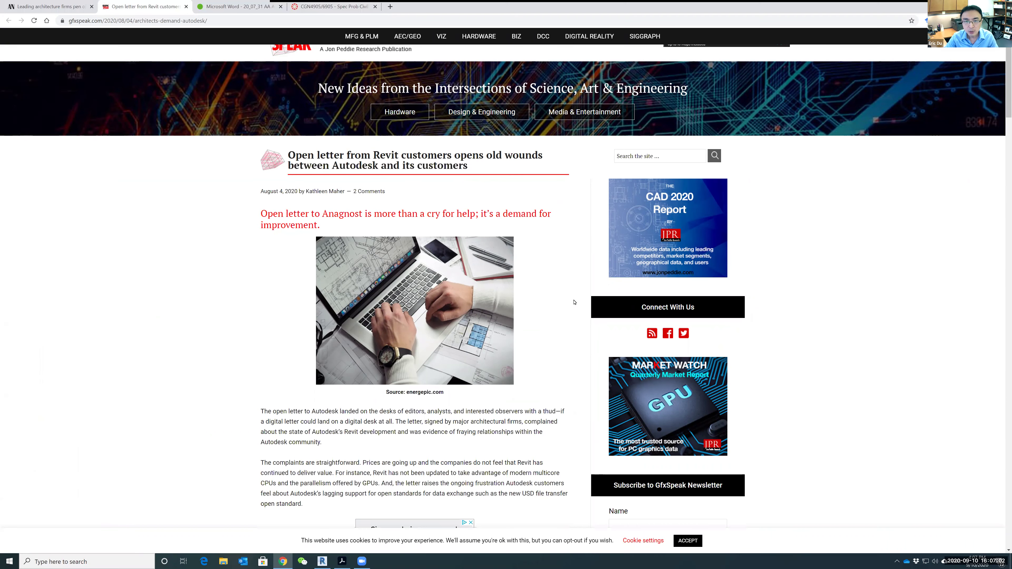
scroll(258, 100, up, 1)
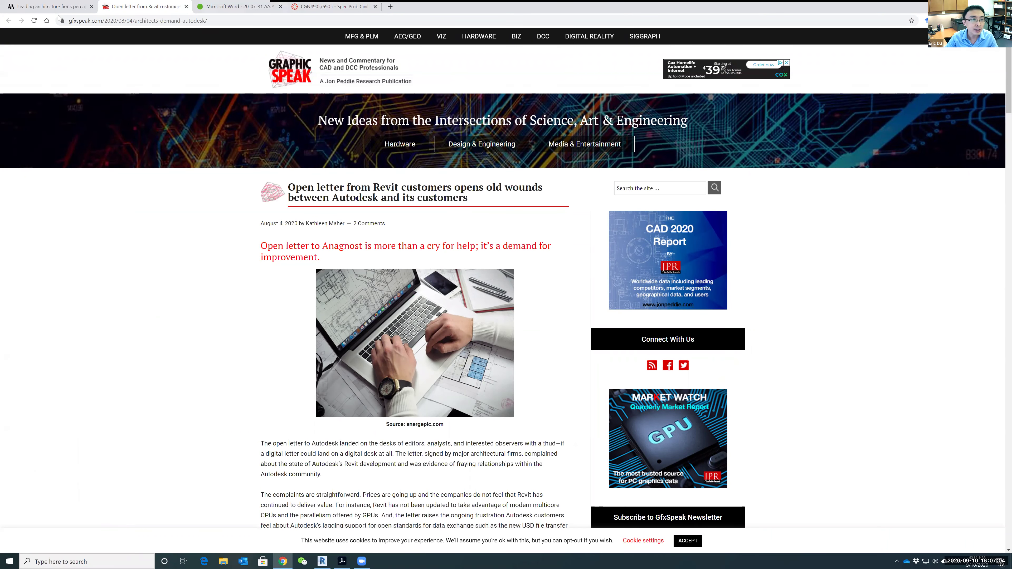
key(ctrl+shift+Tab)
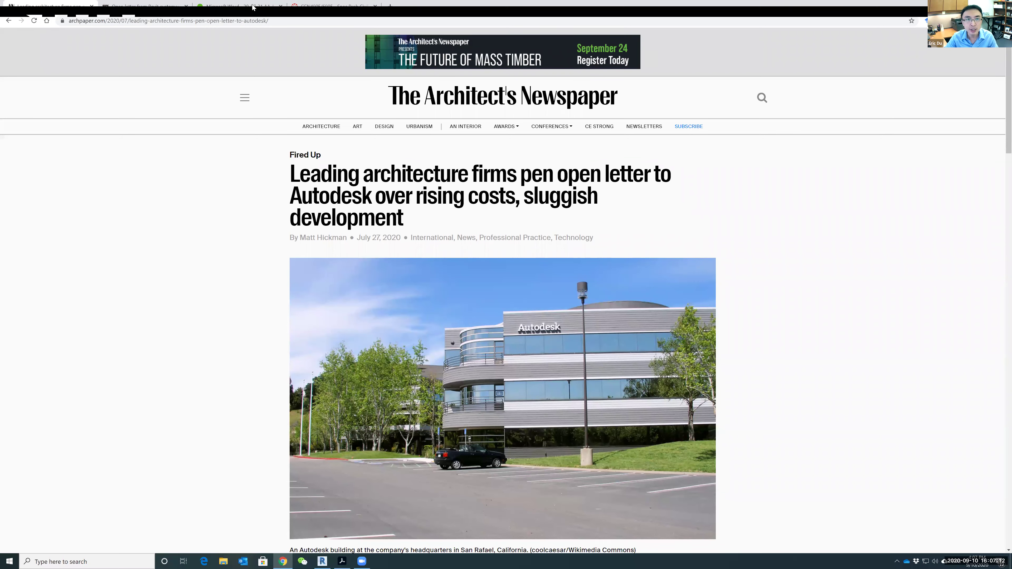
scroll(675, 210, down, 3)
Step: Look over the open letter PDF in its tab
click(244, 7)
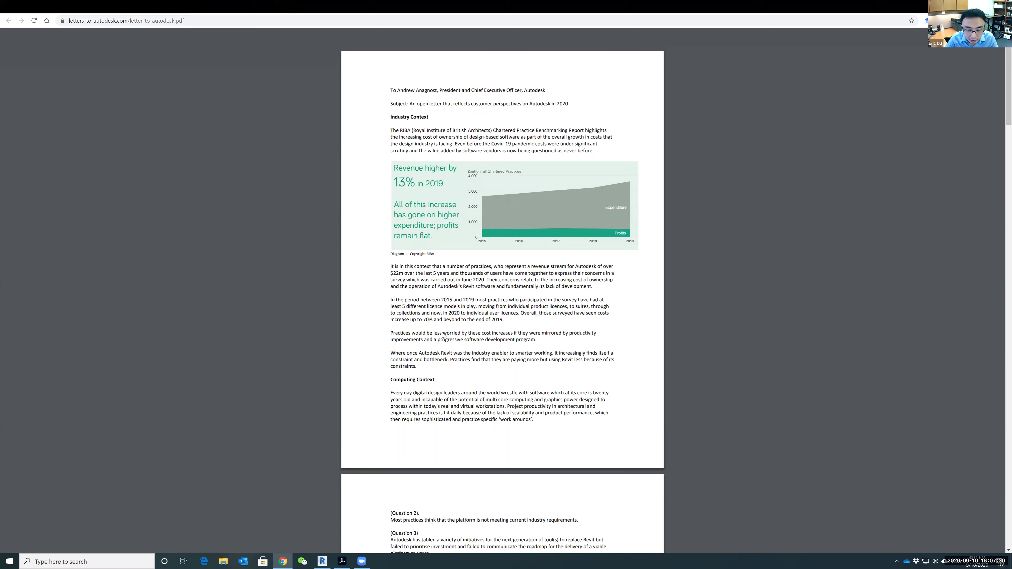
scroll(442, 335, down, 2)
scroll(184, 112, down, 4)
Step: Return to The Architect's Newspaper article and scroll down to the nine survey questions
click(52, 6)
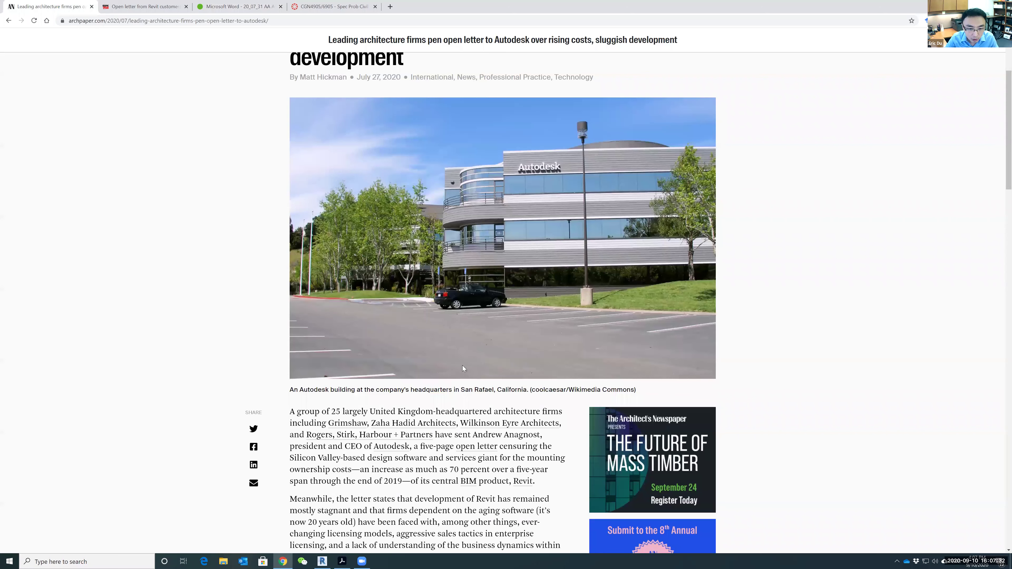
scroll(472, 339, down, 4)
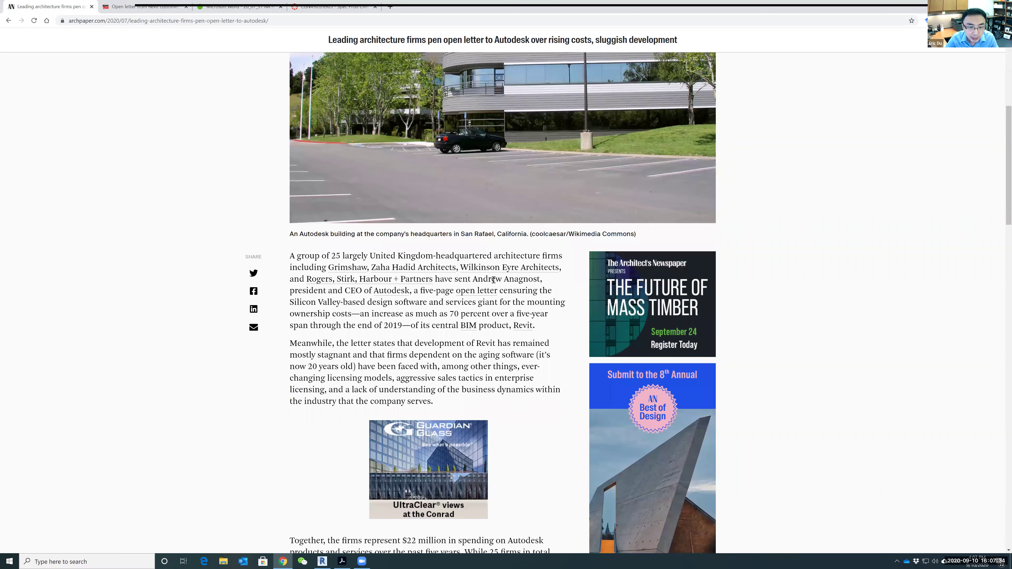
scroll(392, 334, down, 9)
scroll(392, 334, down, 1)
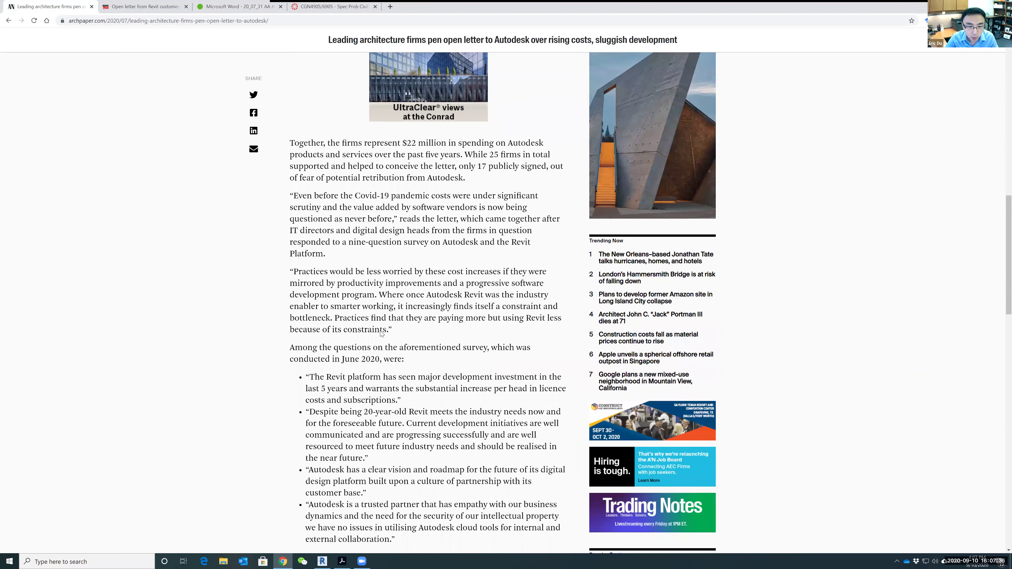
scroll(432, 334, down, 2)
drag(320, 335, 431, 335)
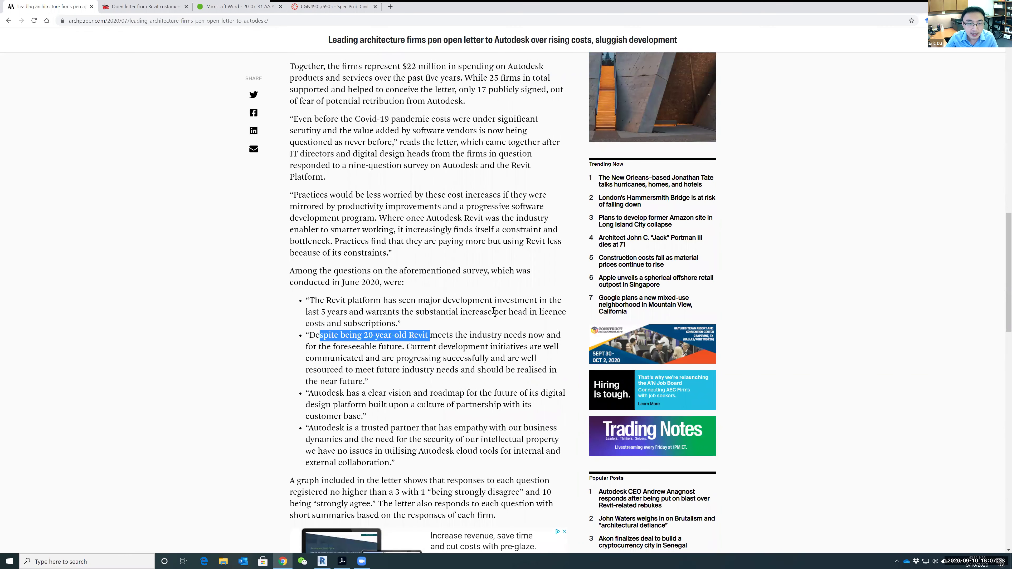
click(379, 336)
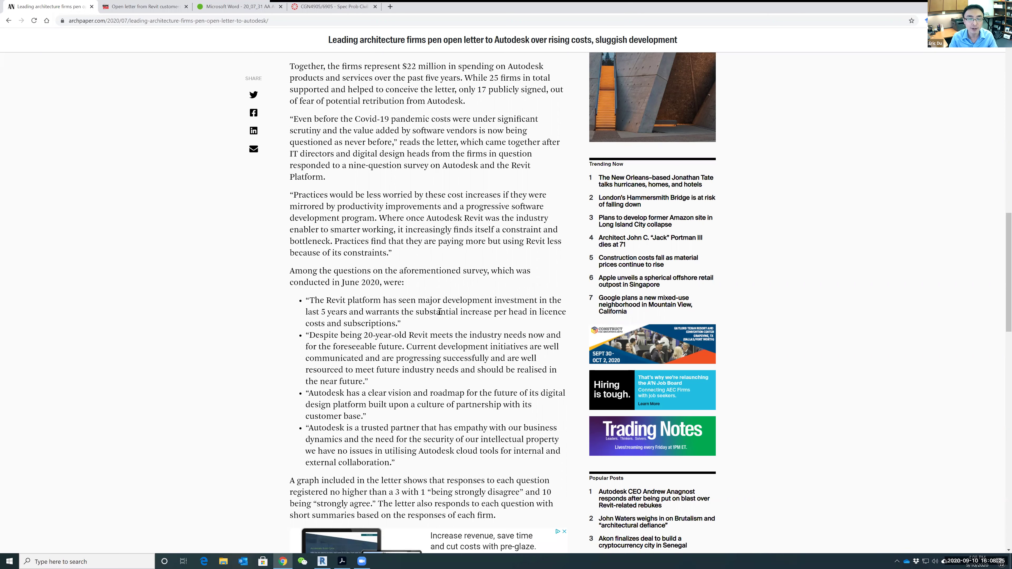
Step: Bring the Revit house model's 3D view back to the front from the taskbar
click(323, 561)
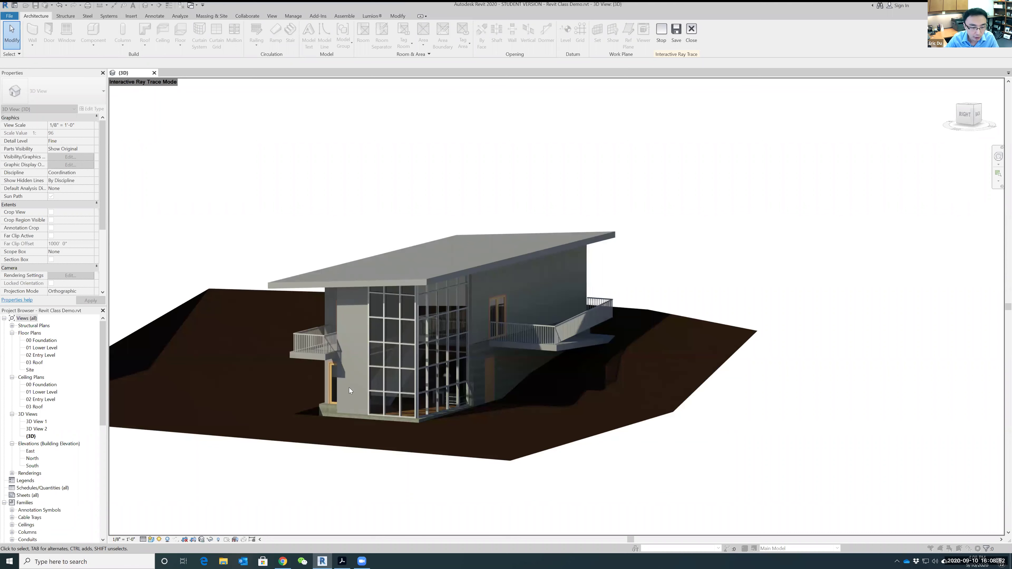
Step: Set the 3D view's visual style to Realistic, leaving the sun path turned off
click(151, 539)
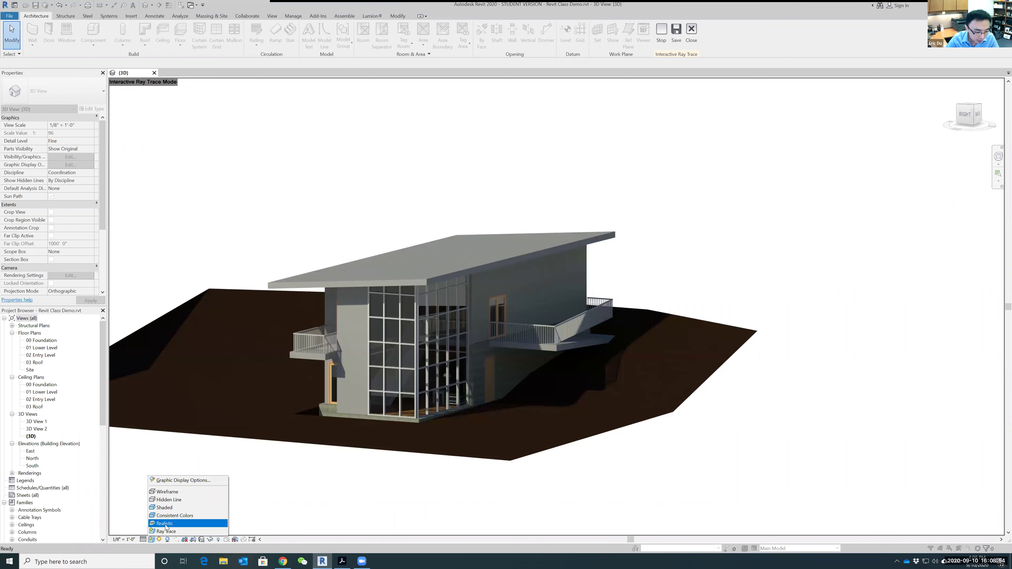
click(166, 524)
click(158, 539)
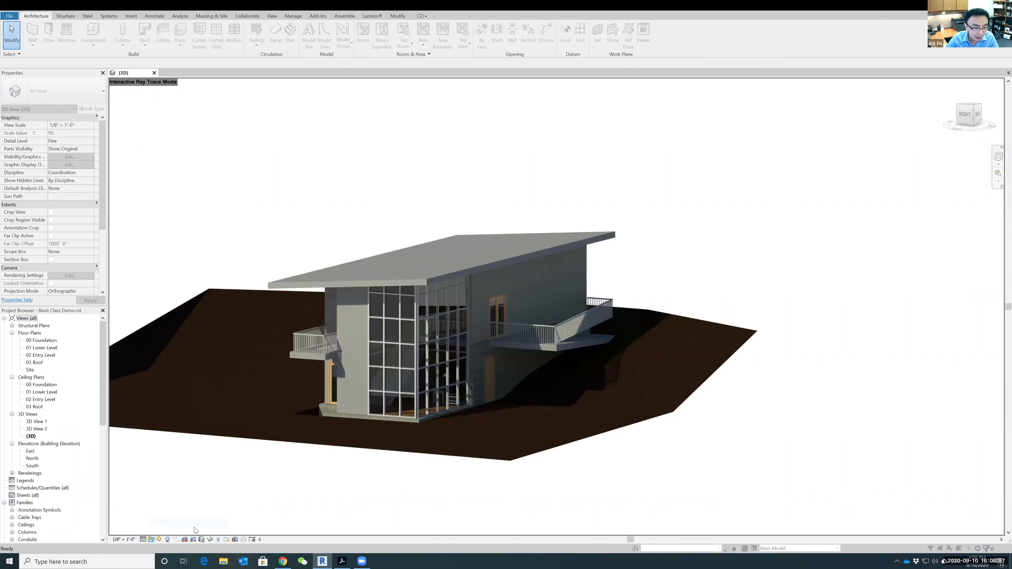
click(195, 529)
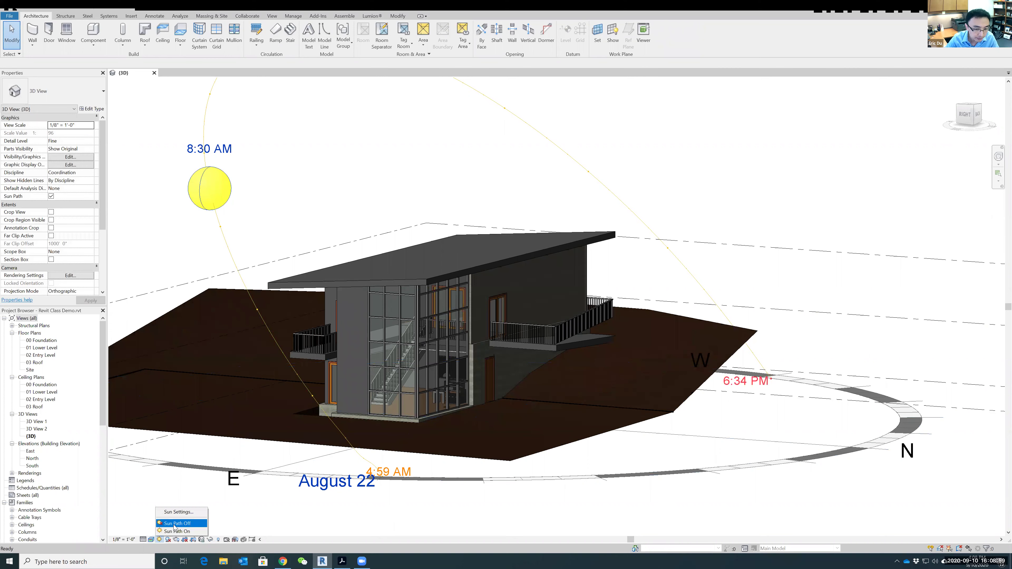
key(ctrl+z)
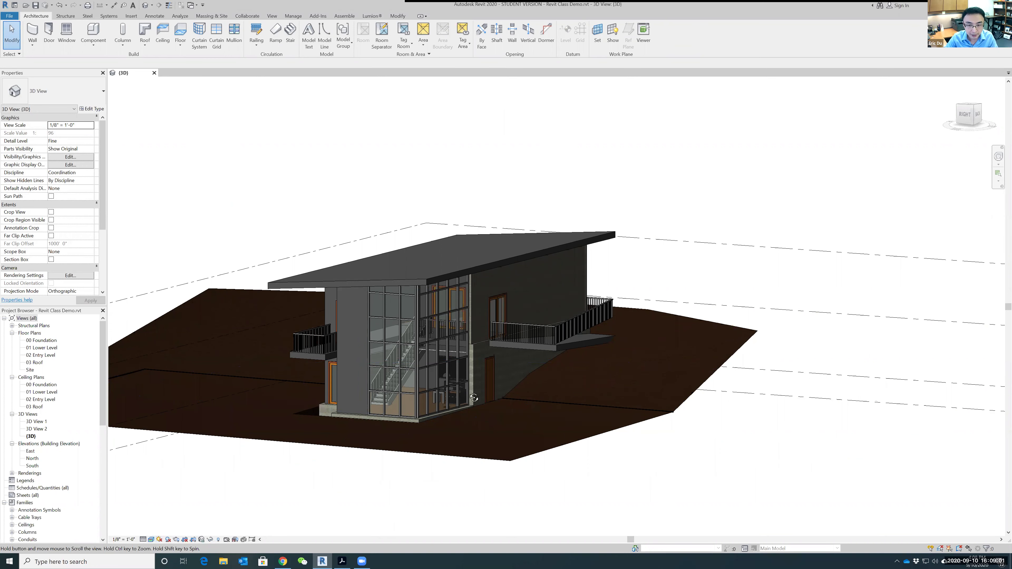
Step: Orbit the house to an angled view from the back along its level lines
shift+middle_drag(569, 409, 583, 404)
shift+middle_drag(437, 412, 431, 389)
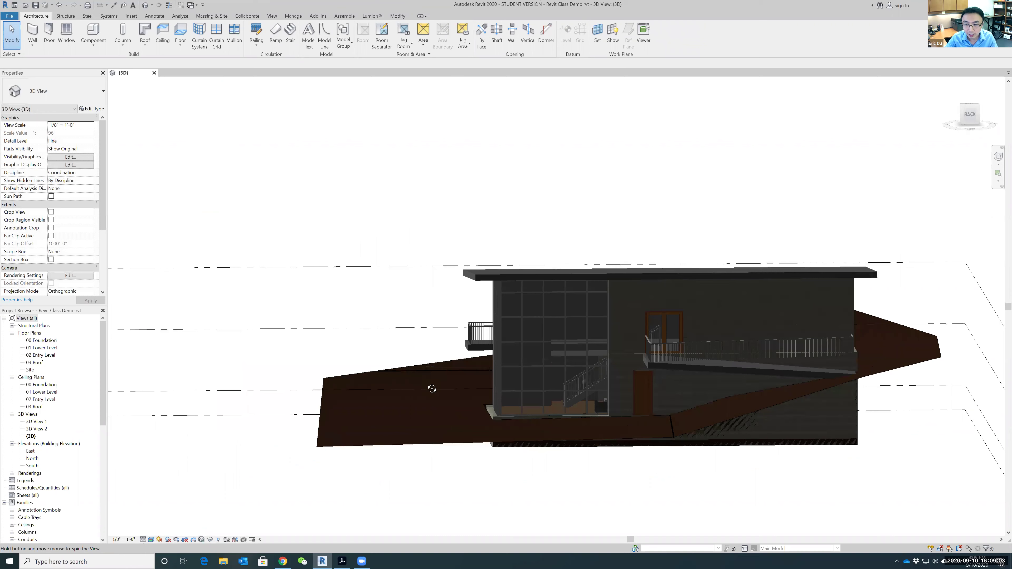
shift+middle_drag(877, 487, 641, 389)
shift+middle_drag(570, 404, 684, 312)
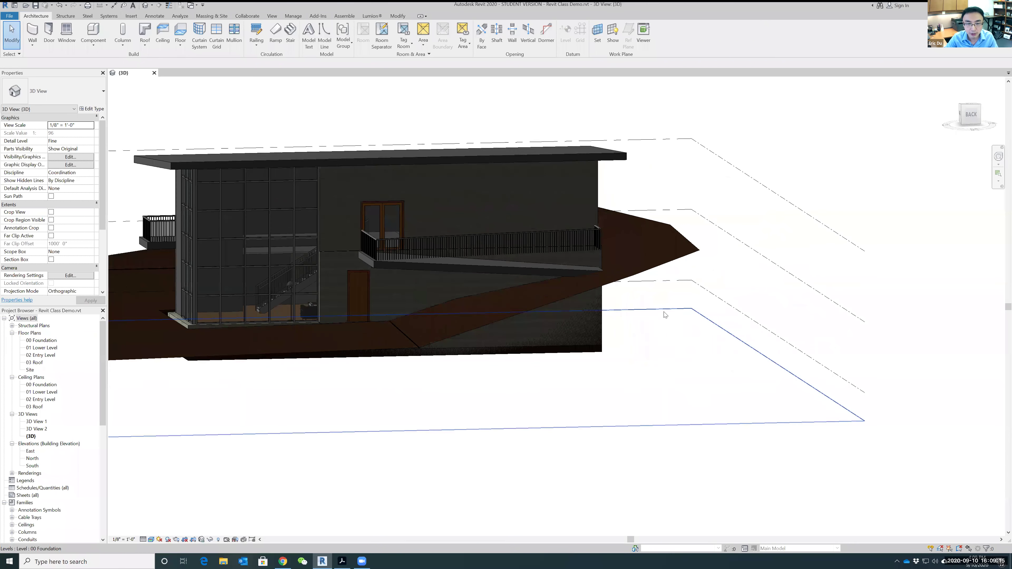
shift+middle_drag(670, 350, 669, 316)
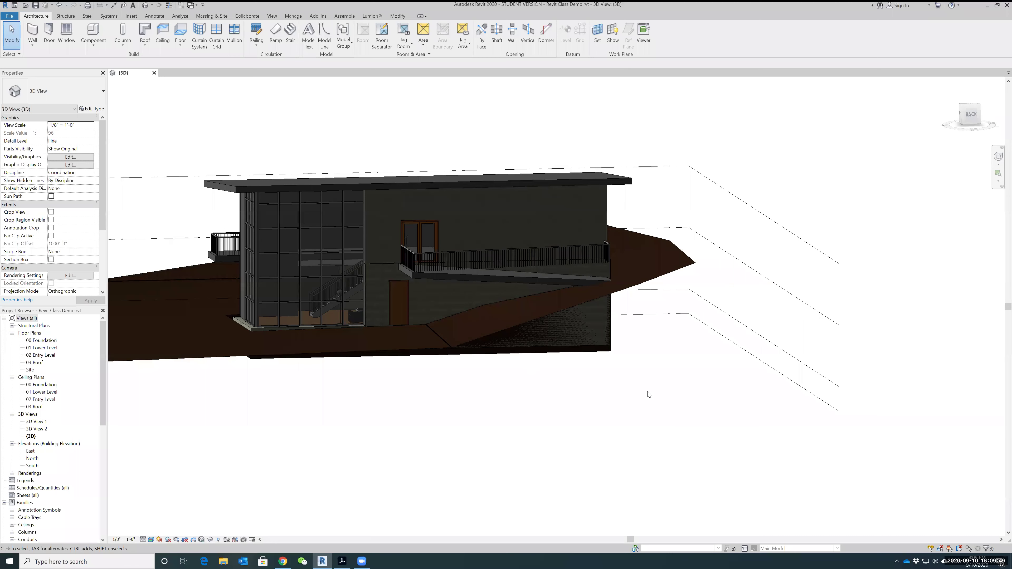
Step: Orbit around the house to view its back and right sides, zooming in and out
shift+middle_drag(547, 287, 621, 327)
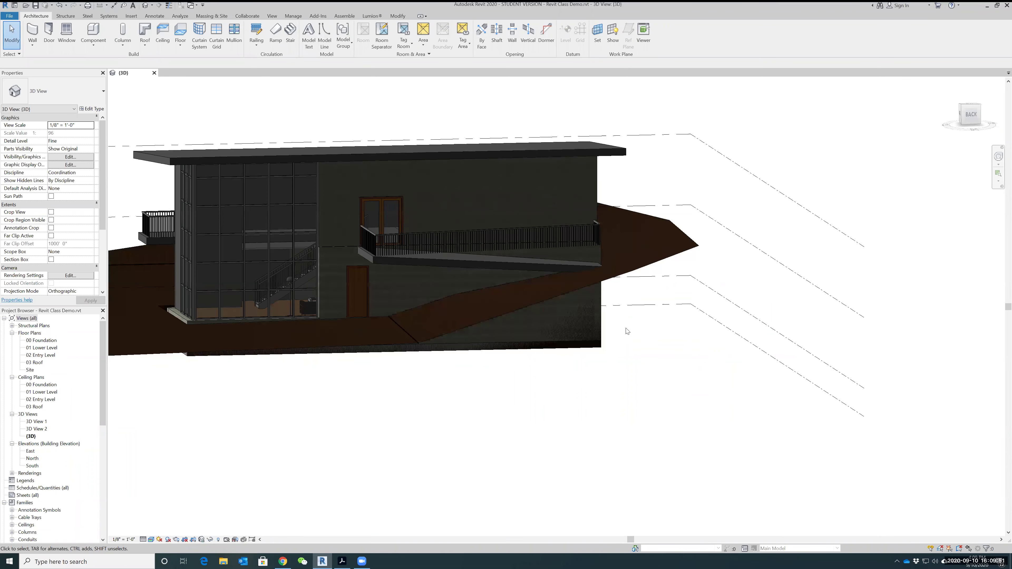
shift+middle_drag(645, 293, 714, 265)
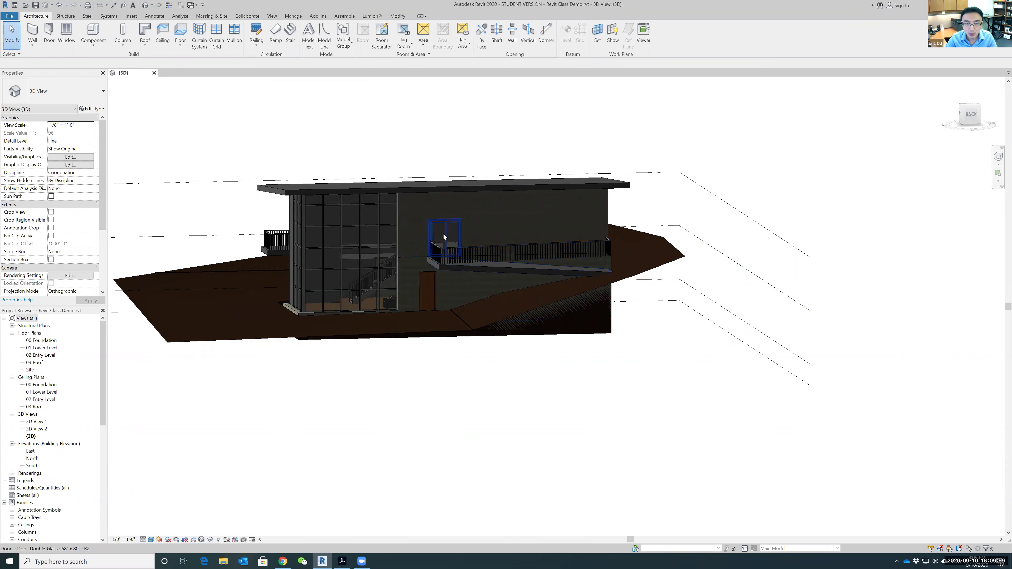
shift+middle_drag(395, 402, 310, 272)
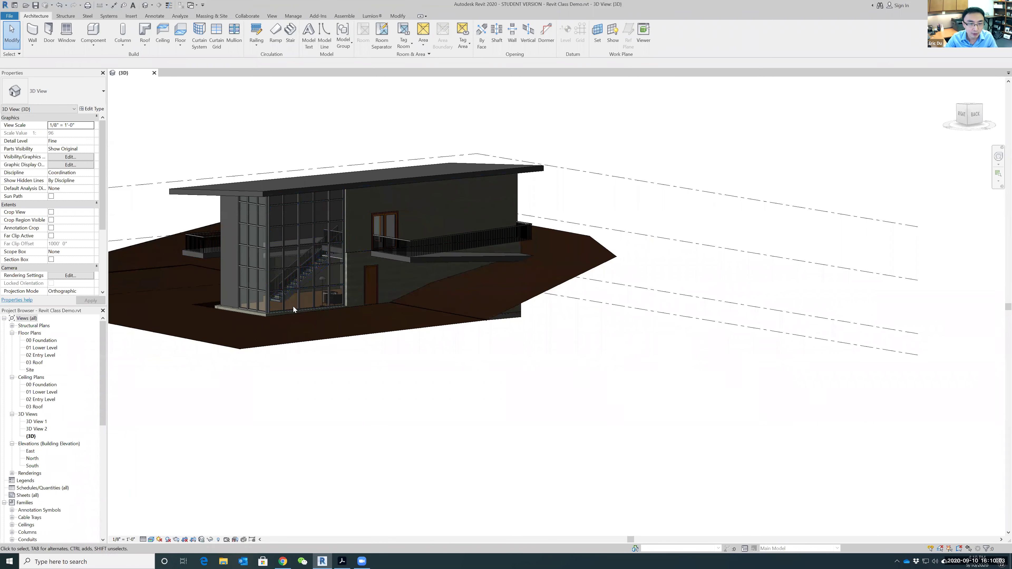
shift+middle_drag(547, 402, 398, 280)
shift+middle_drag(407, 432, 665, 562)
scroll(399, 399, down, 3)
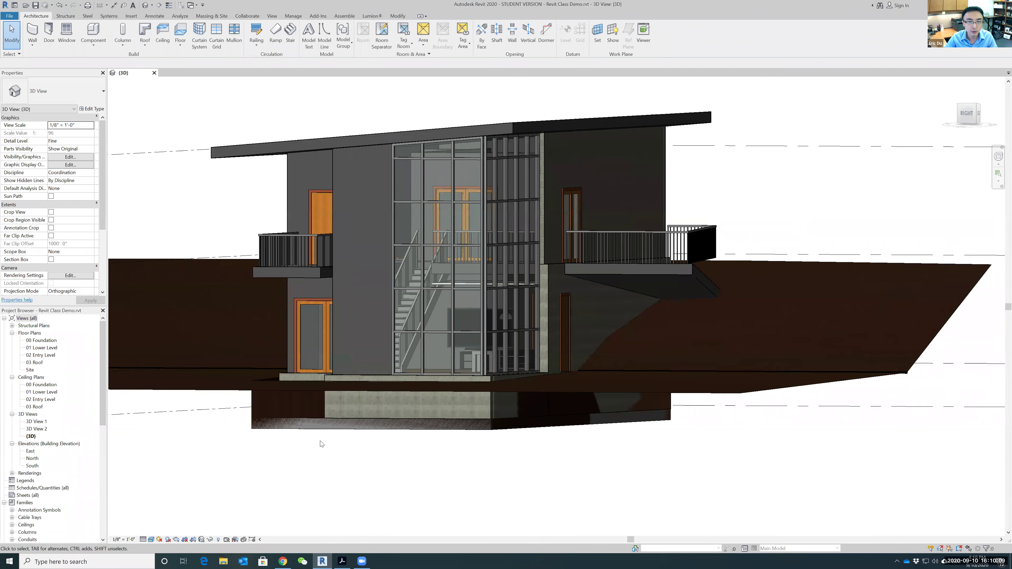
shift+middle_drag(227, 374, 251, 286)
scroll(251, 286, up, 2)
scroll(252, 285, up, 2)
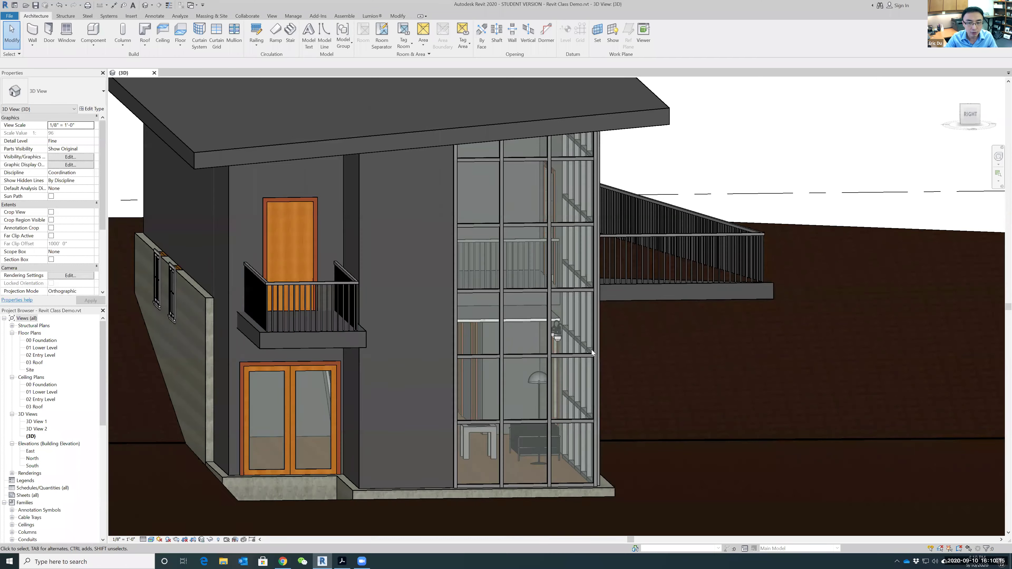
scroll(564, 398, down, 4)
scroll(584, 409, up, 6)
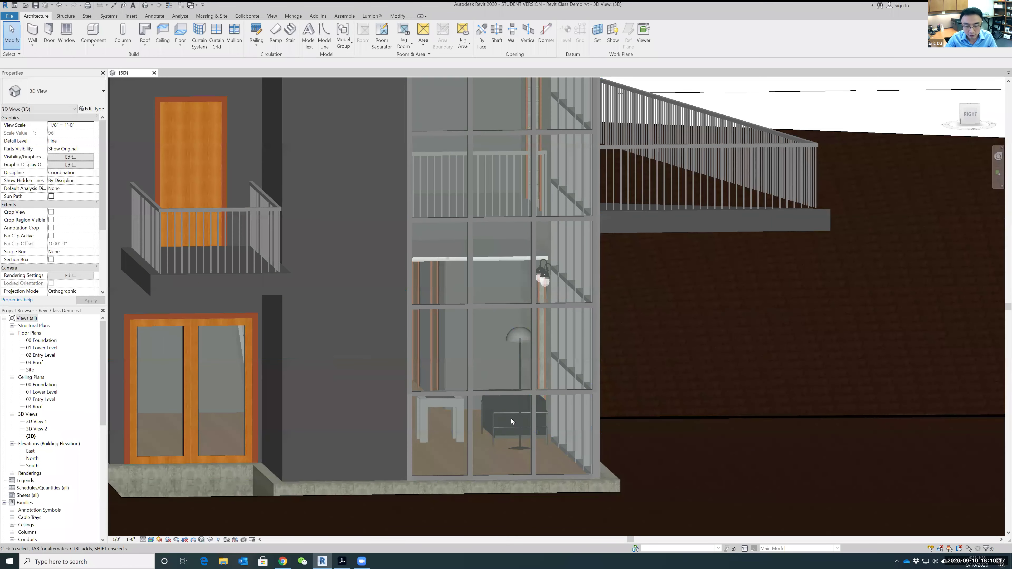
scroll(510, 418, down, 5)
Step: Orbit and zoom through frontal and top-down views, ending angled on the glass stair tower
shift+middle_drag(484, 465, 499, 315)
scroll(499, 316, up, 5)
scroll(500, 319, up, 2)
scroll(508, 354, down, 4)
shift+middle_drag(509, 357, 478, 393)
scroll(513, 388, up, 5)
scroll(453, 485, down, 1)
scroll(453, 486, down, 4)
shift+middle_drag(500, 428, 779, 375)
scroll(569, 264, up, 4)
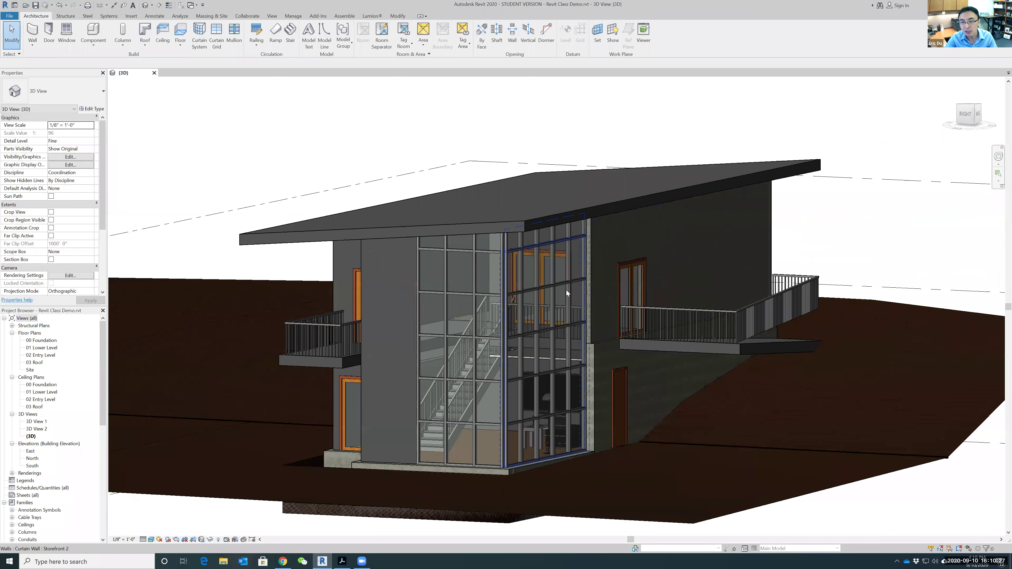
scroll(566, 290, down, 3)
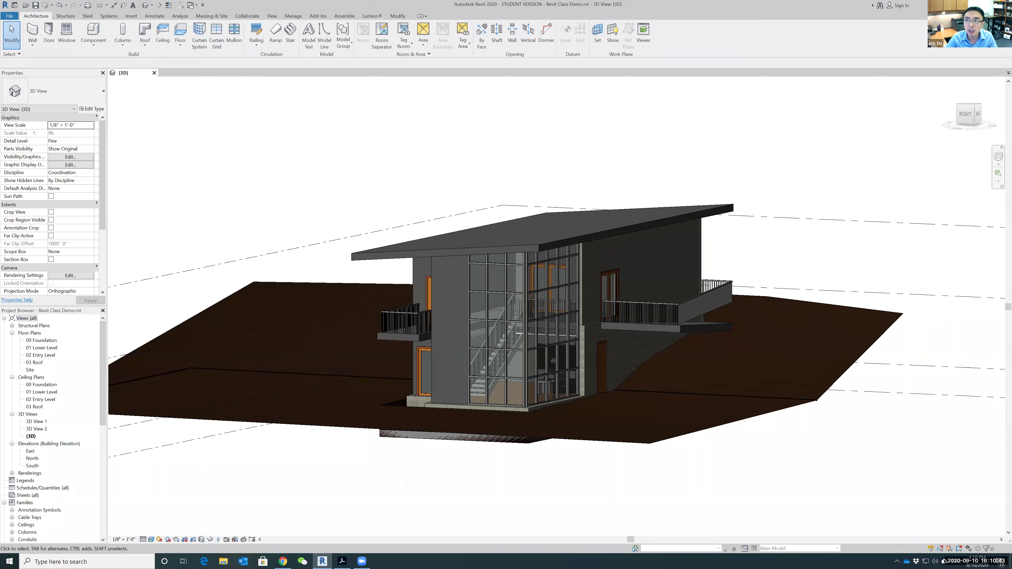
Step: Close the project without saving, relaunch Revit 2020, and show the course Modules page in Chrome
key(alt+F4)
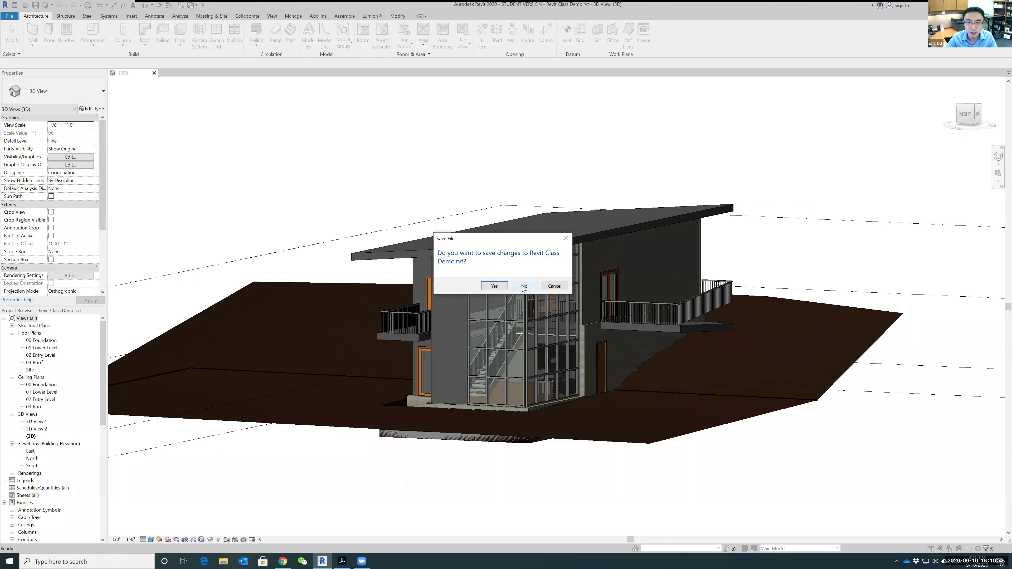
click(524, 286)
click(94, 560)
text(revit)
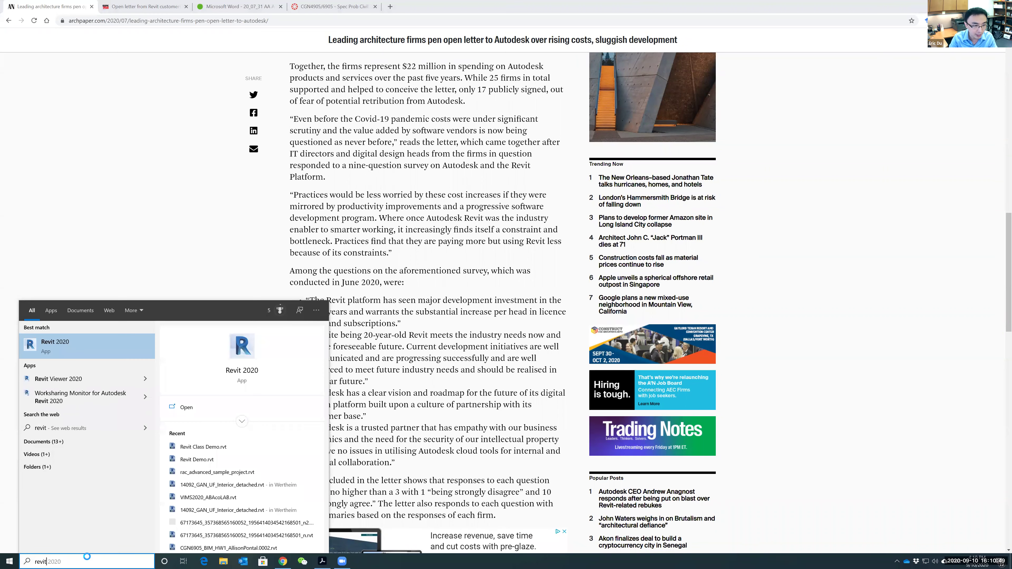
key(Return)
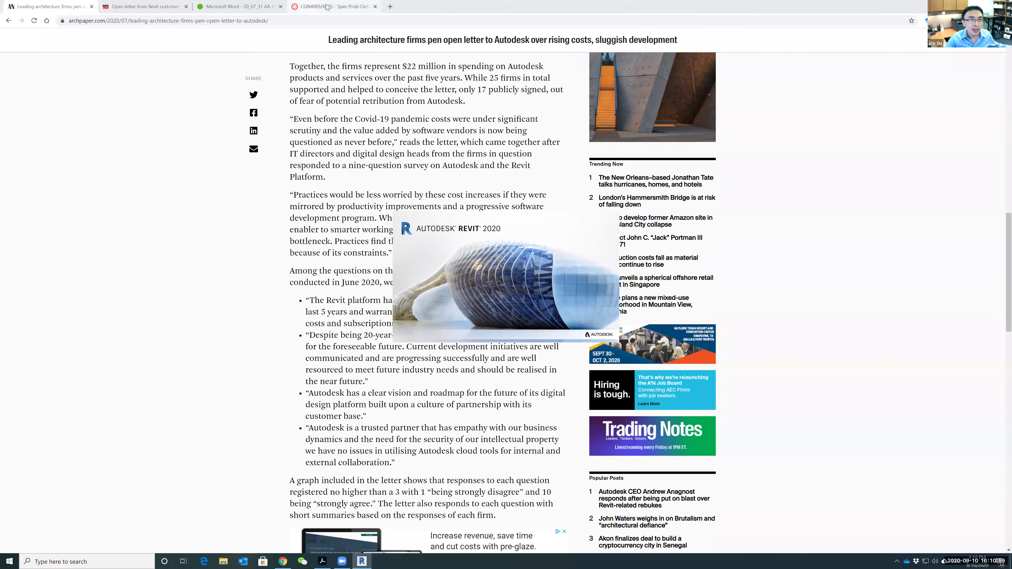
click(344, 6)
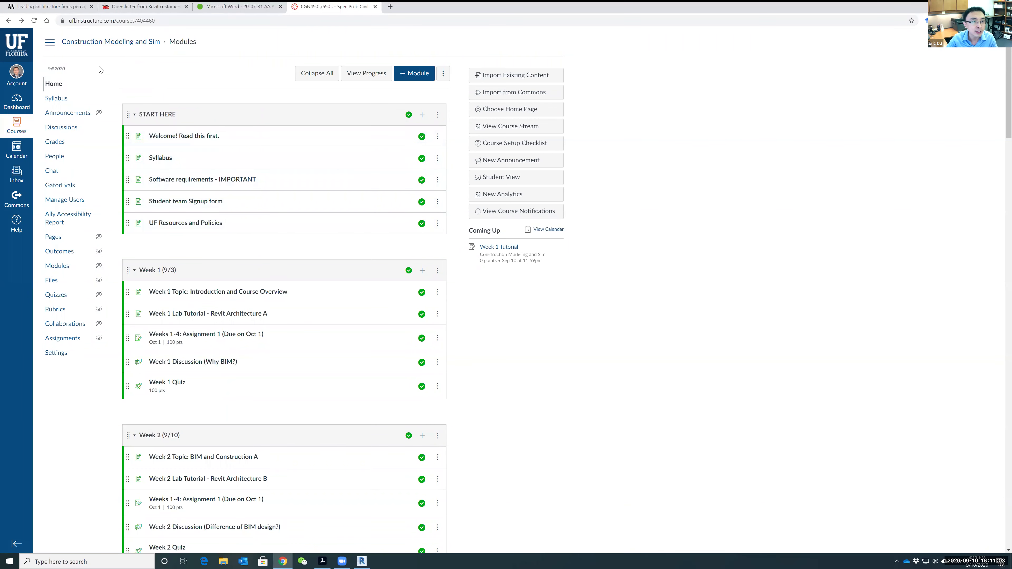
Step: Open the Week 1 Lab Tutorial page, download Proj 1 Revit Arch (1).pdf, and open it
scroll(287, 263, down, 1)
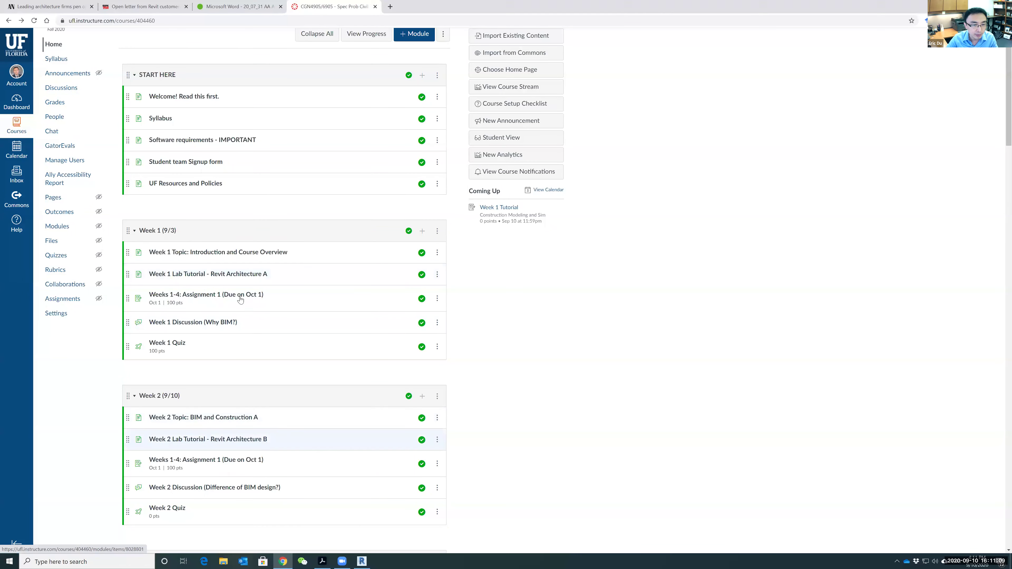
click(238, 275)
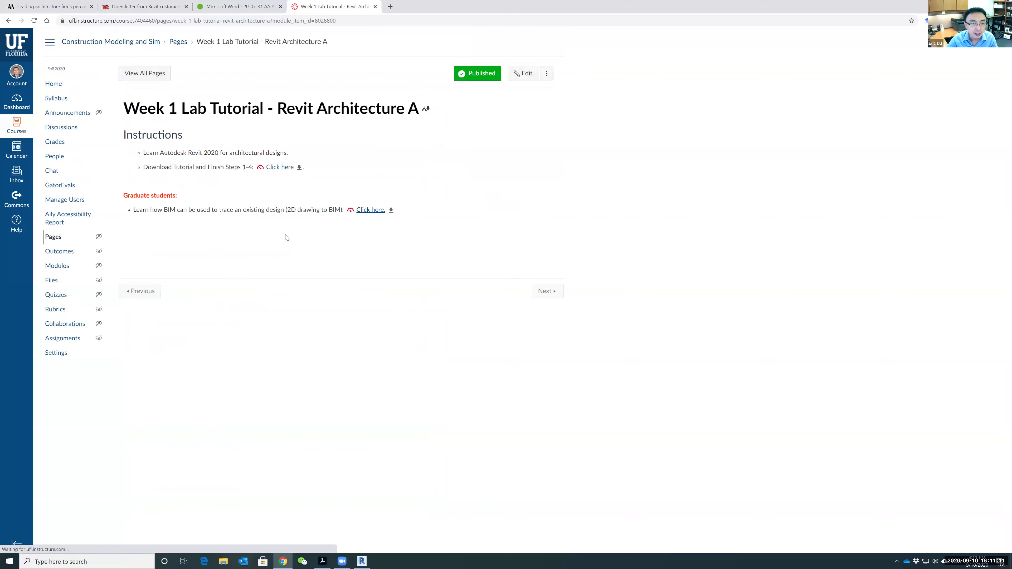
click(281, 168)
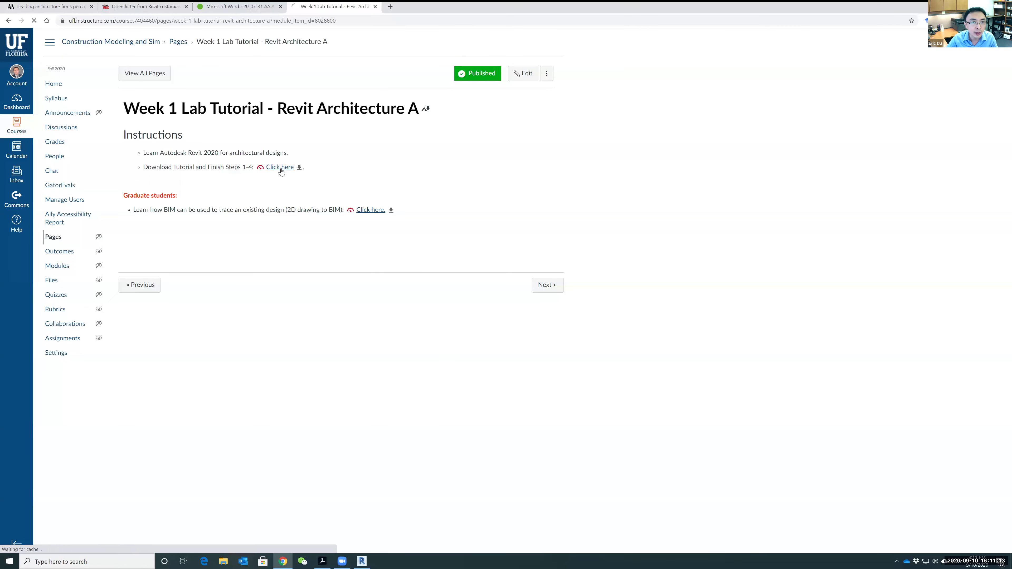
click(61, 545)
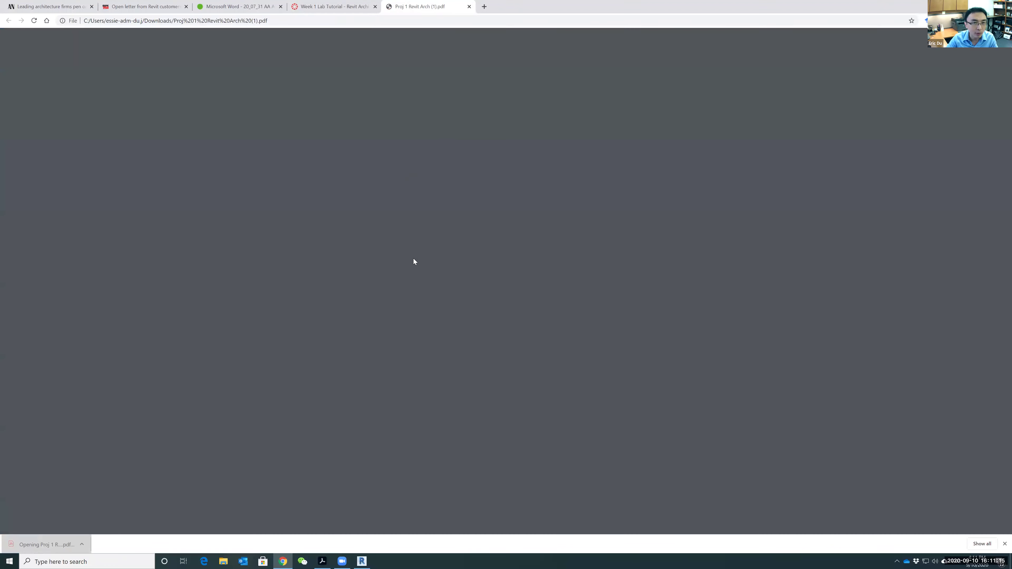
Step: Skim the tutorial PDF down to '1. Creating a Project', then close its tab
scroll(500, 276, down, 10)
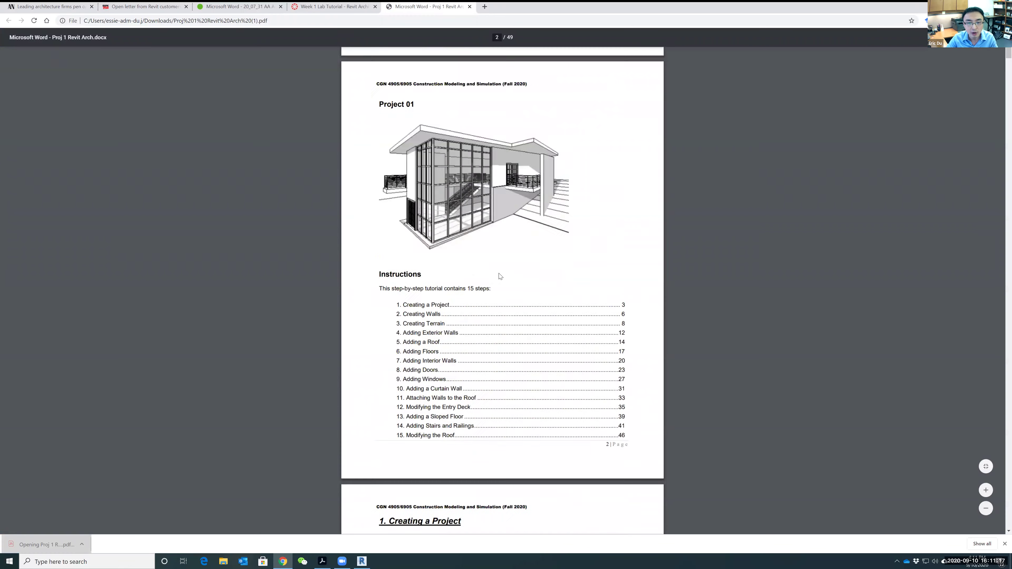
scroll(487, 234, down, 6)
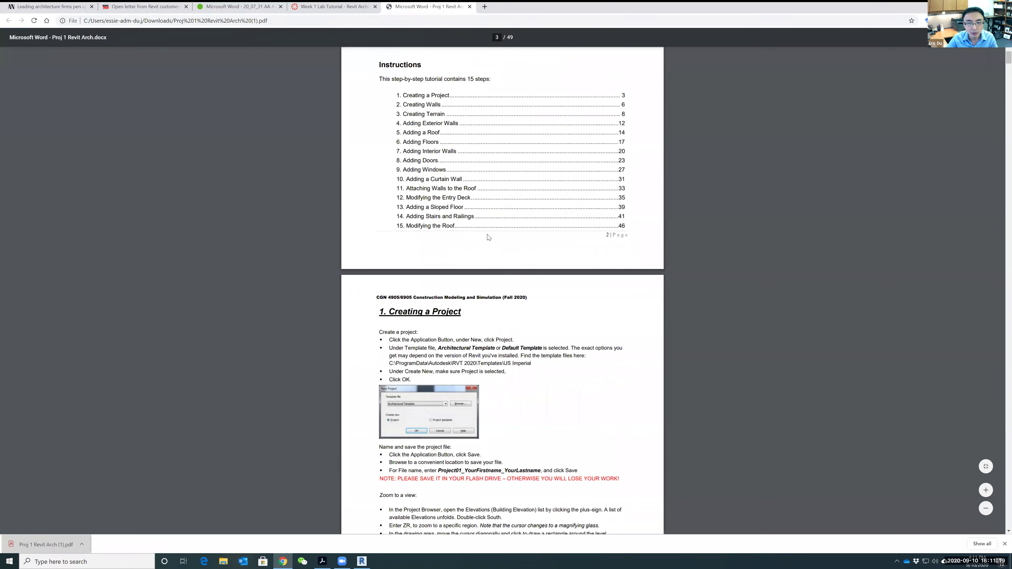
click(470, 7)
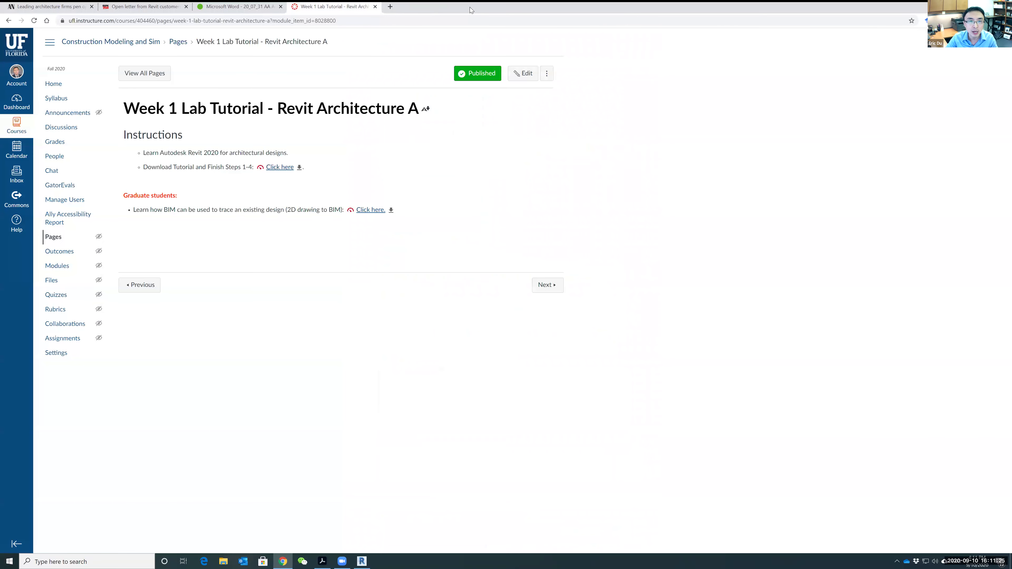
Step: Close the Week 1 Lab Tutorial tab and return to Revit's Home screen
click(375, 7)
click(363, 561)
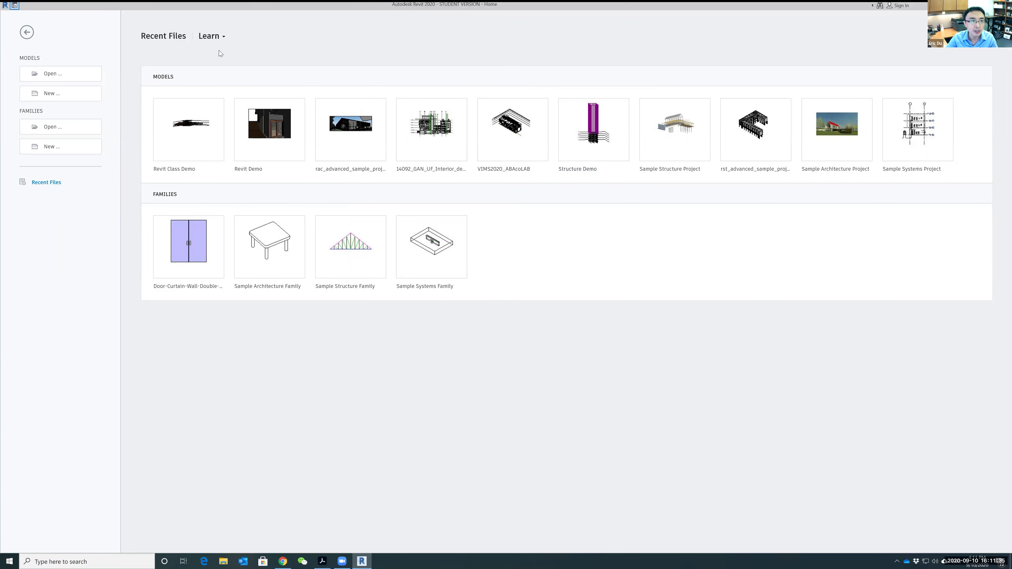
Step: Create a new project from the Architectural Template, keeping Project selected rather than template
click(51, 94)
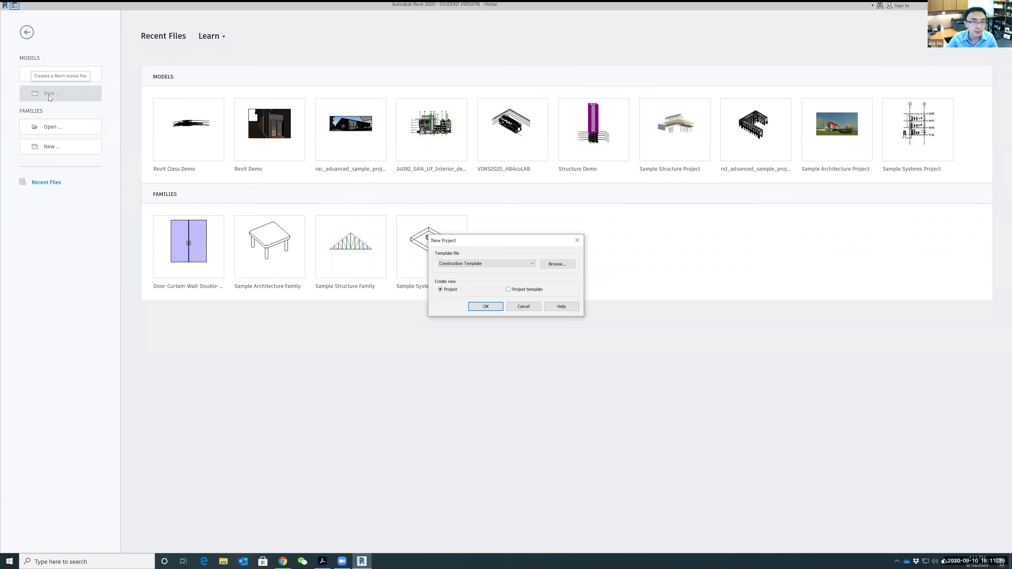
click(513, 264)
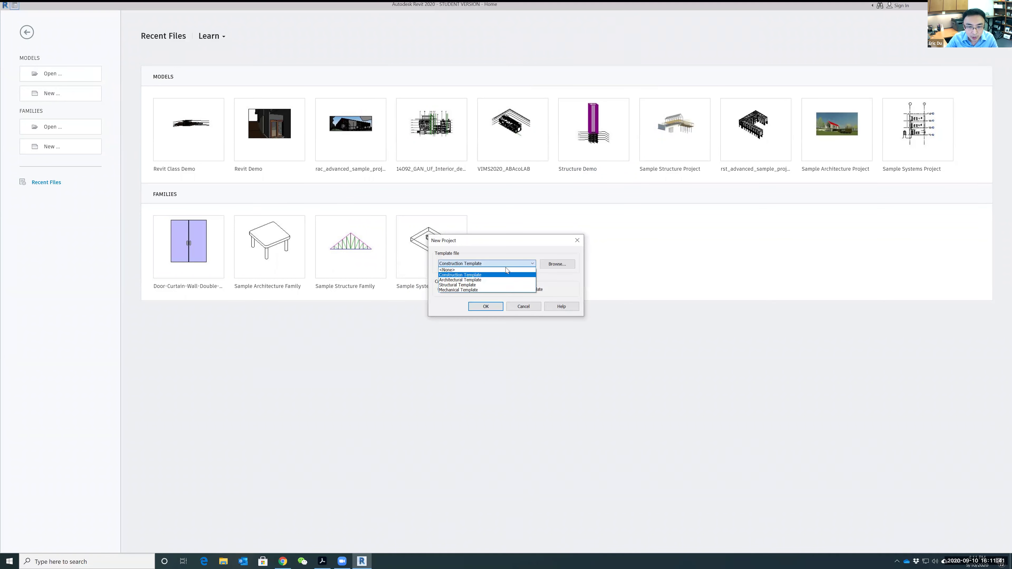
click(501, 252)
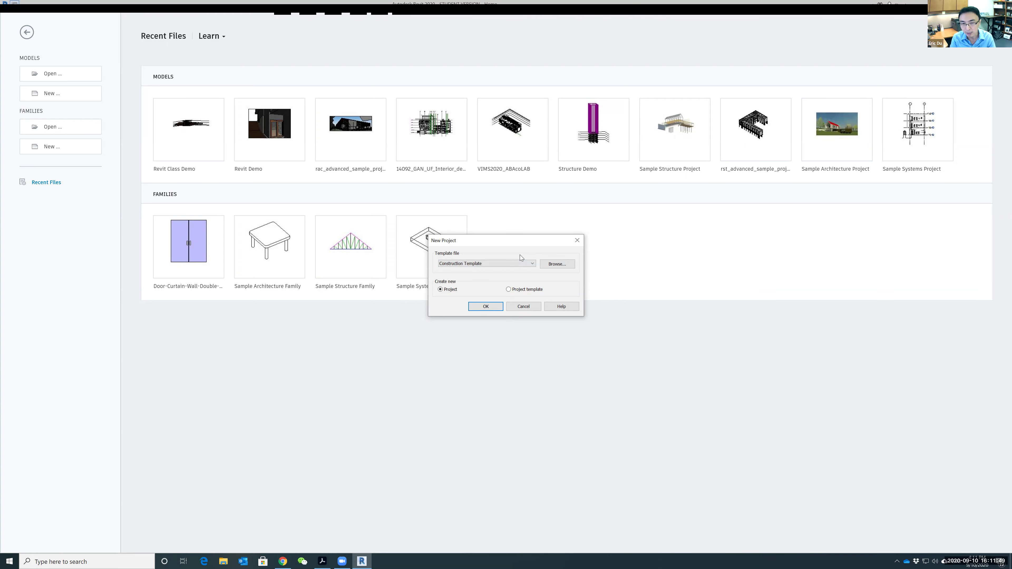
click(521, 263)
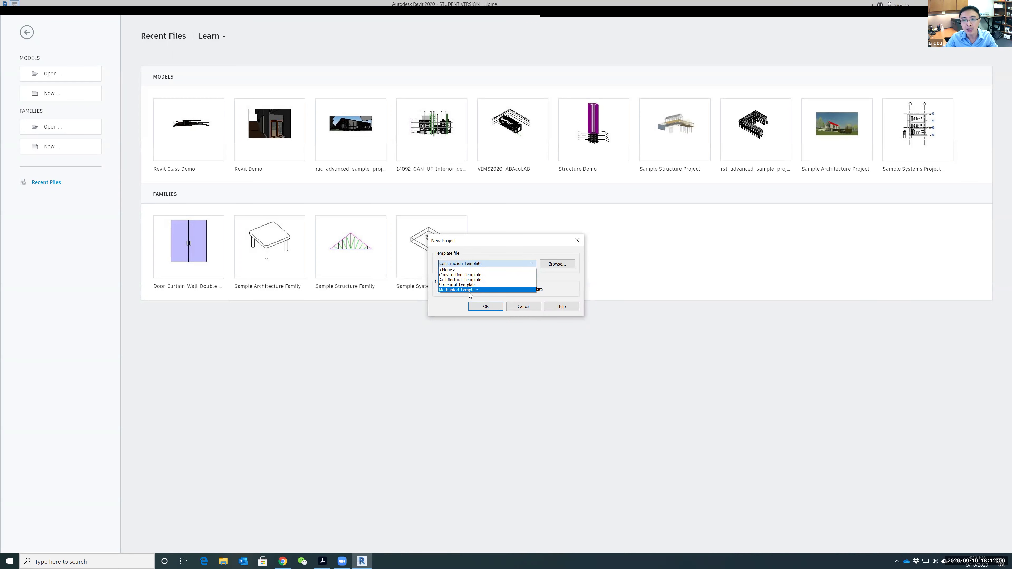
click(474, 279)
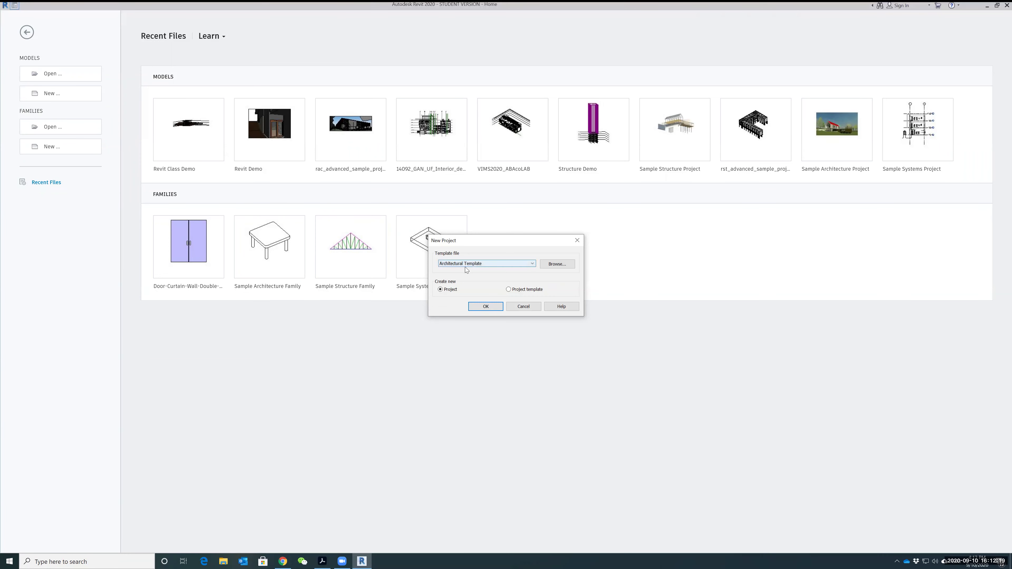
click(486, 307)
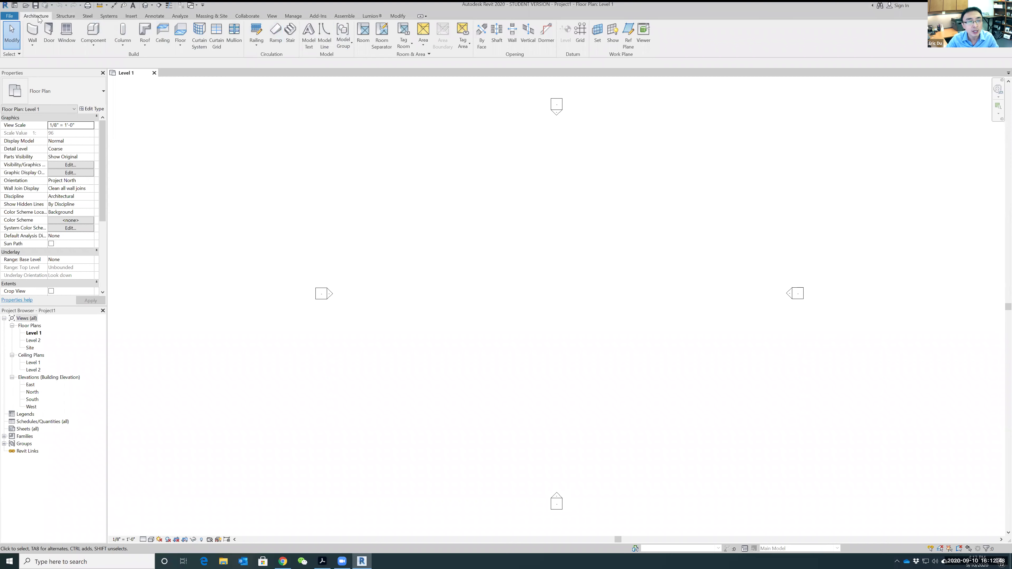
click(66, 16)
click(88, 16)
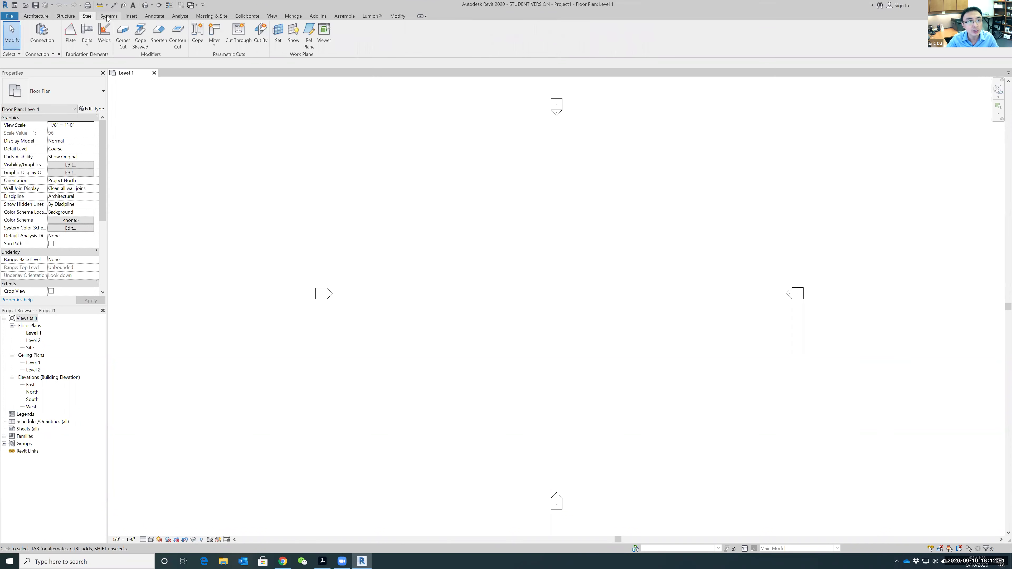
click(108, 16)
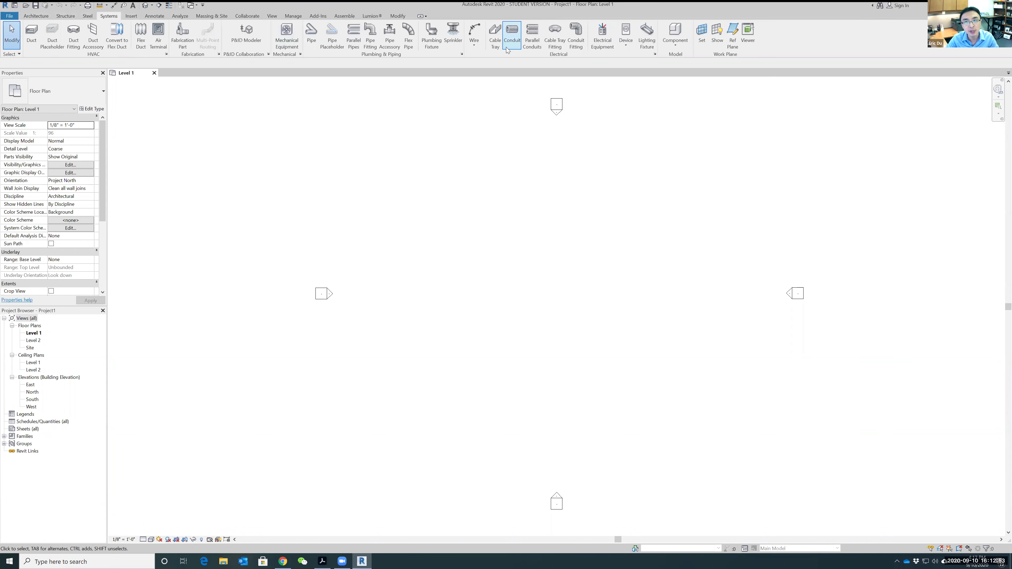
click(131, 16)
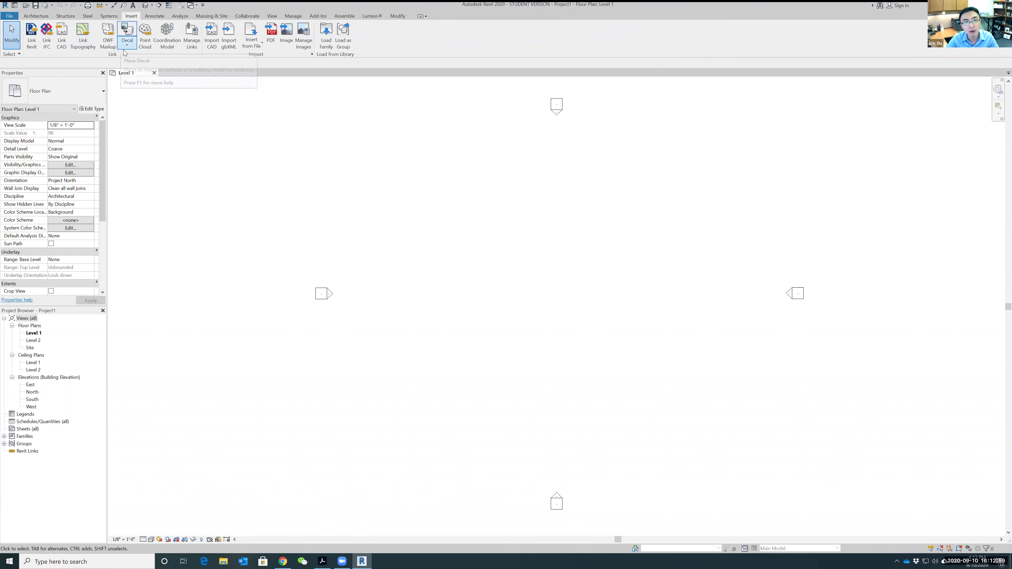
click(153, 17)
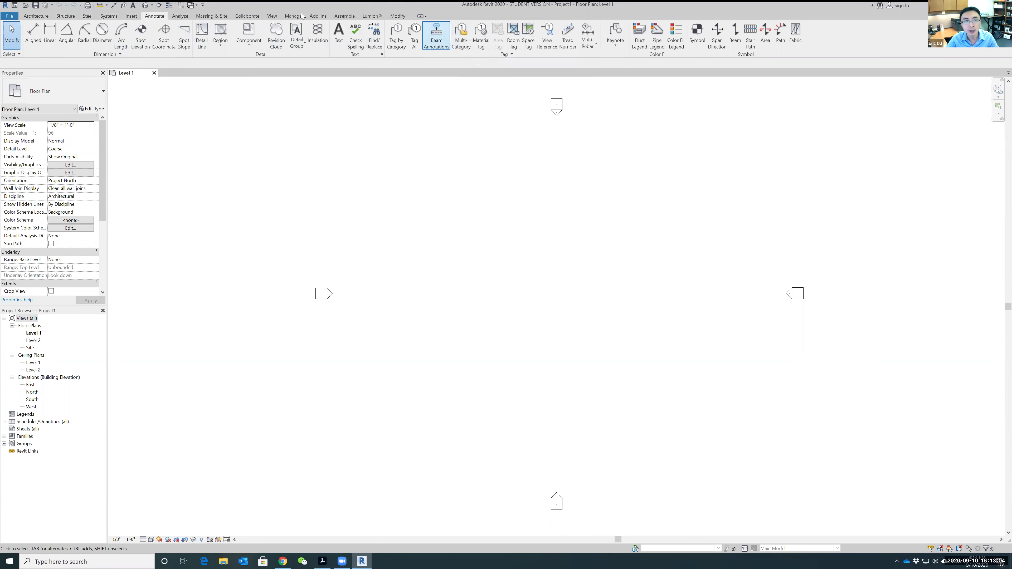
click(180, 17)
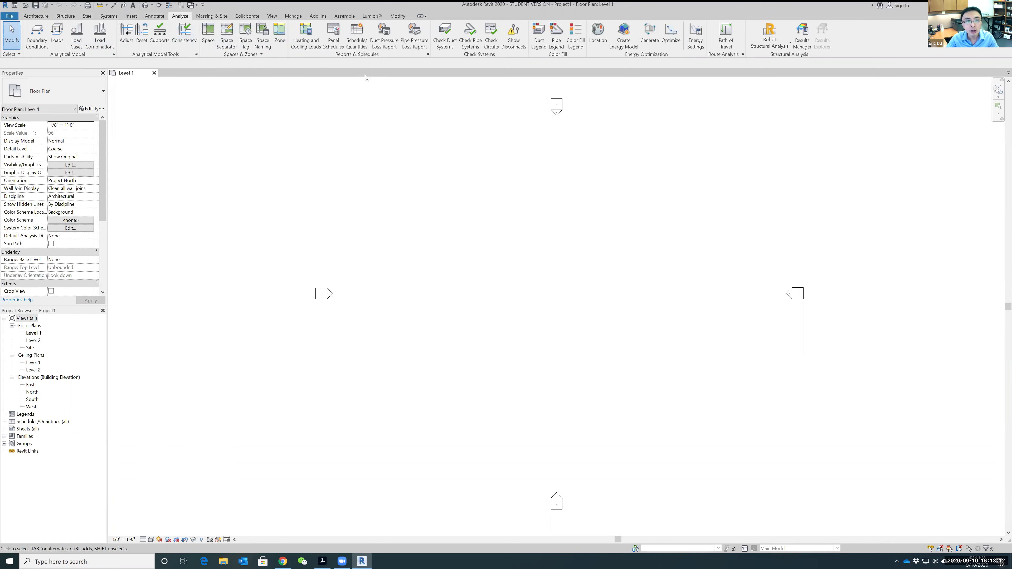
click(224, 16)
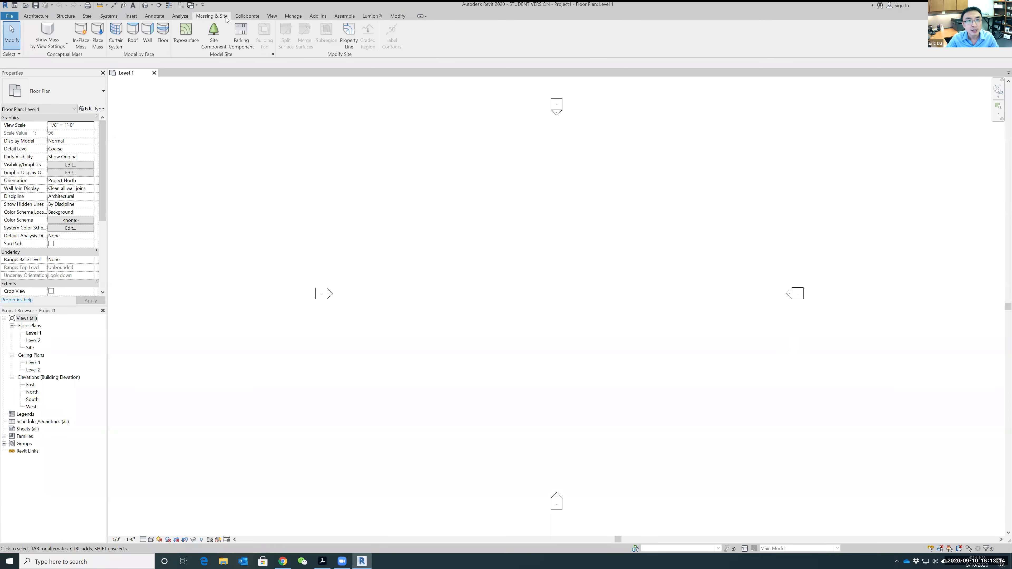
click(250, 16)
click(273, 16)
click(293, 16)
click(318, 16)
click(344, 16)
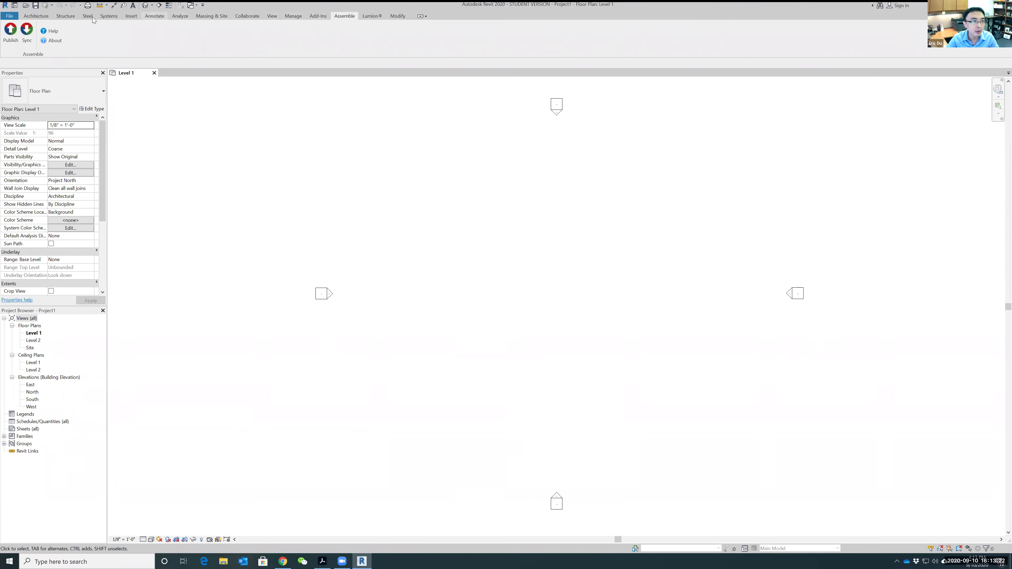
click(36, 16)
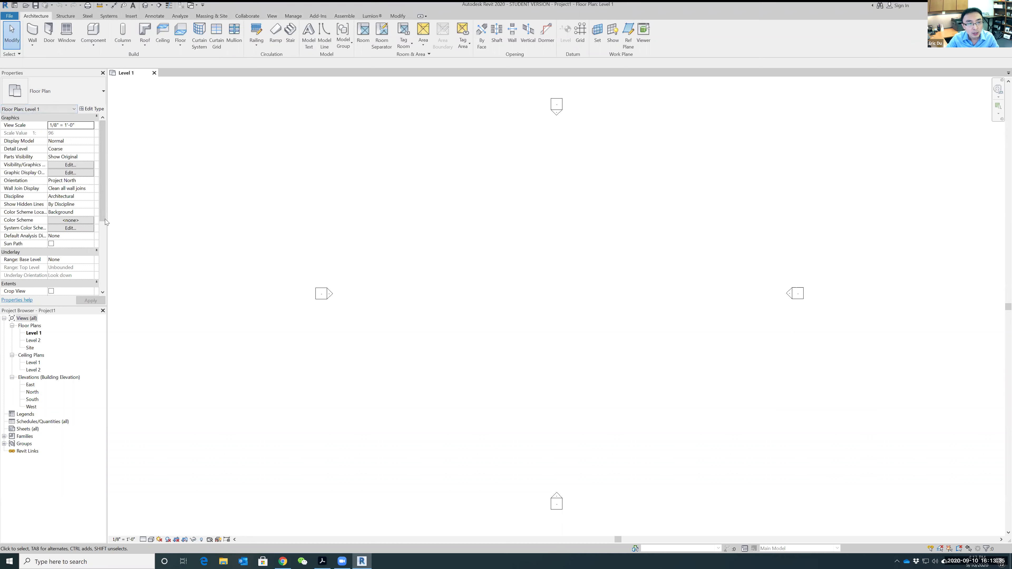
drag(103, 183, 98, 138)
click(93, 109)
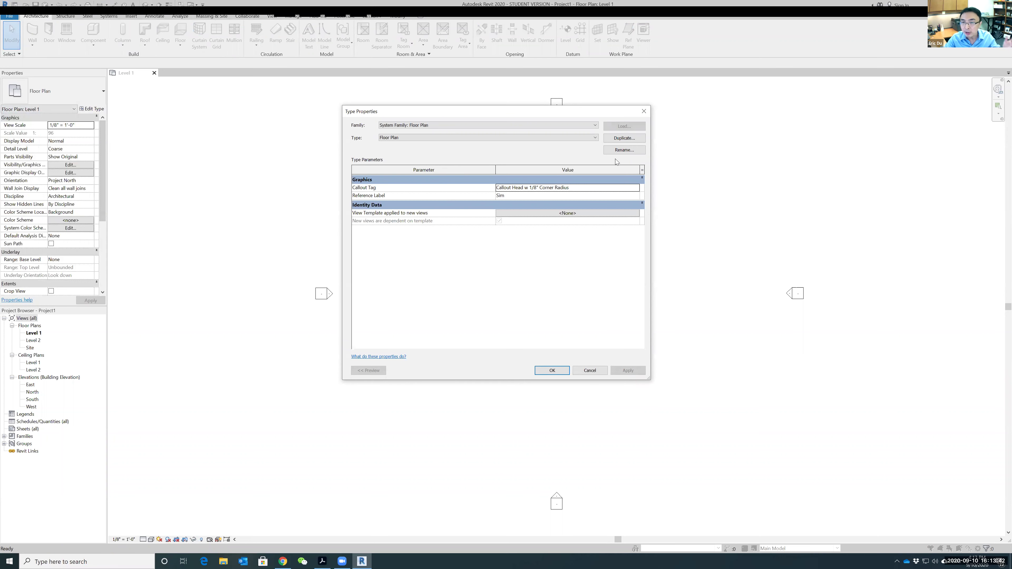
click(644, 116)
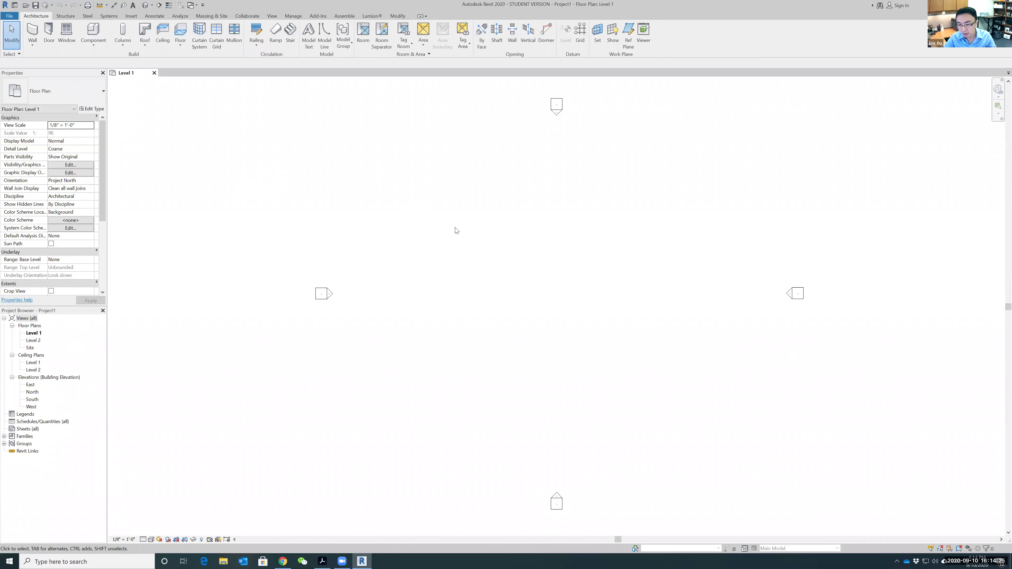
key(alt+Tab)
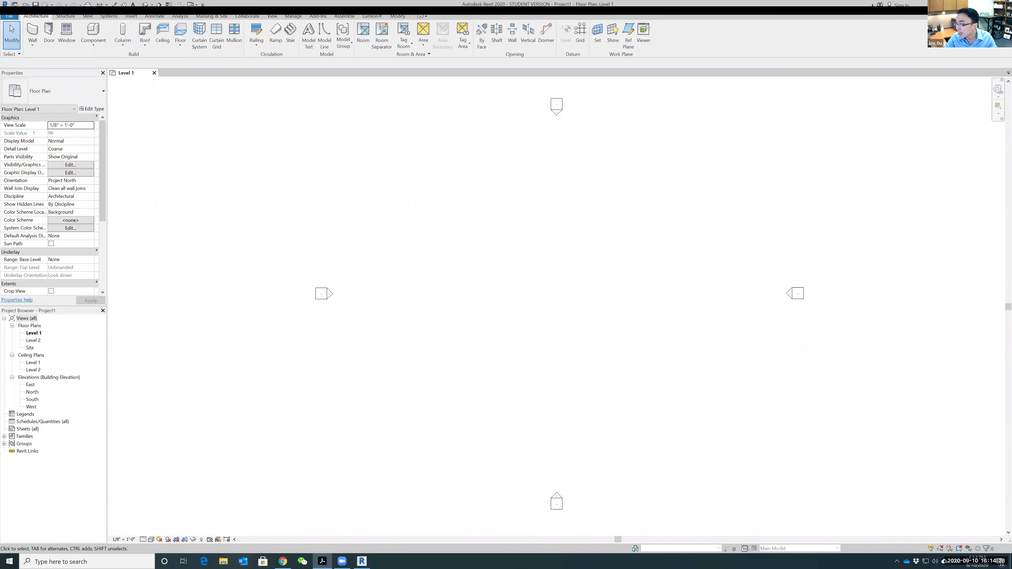
Step: Save the project to the Desktop as RevitDemo, then switch back to the browser
click(36, 7)
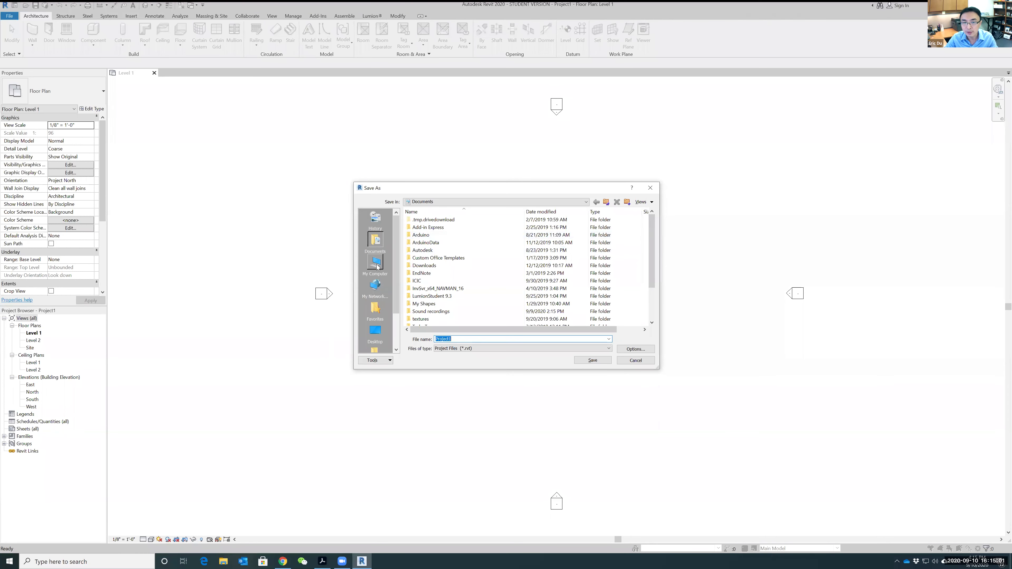
scroll(376, 297, down, 2)
click(376, 298)
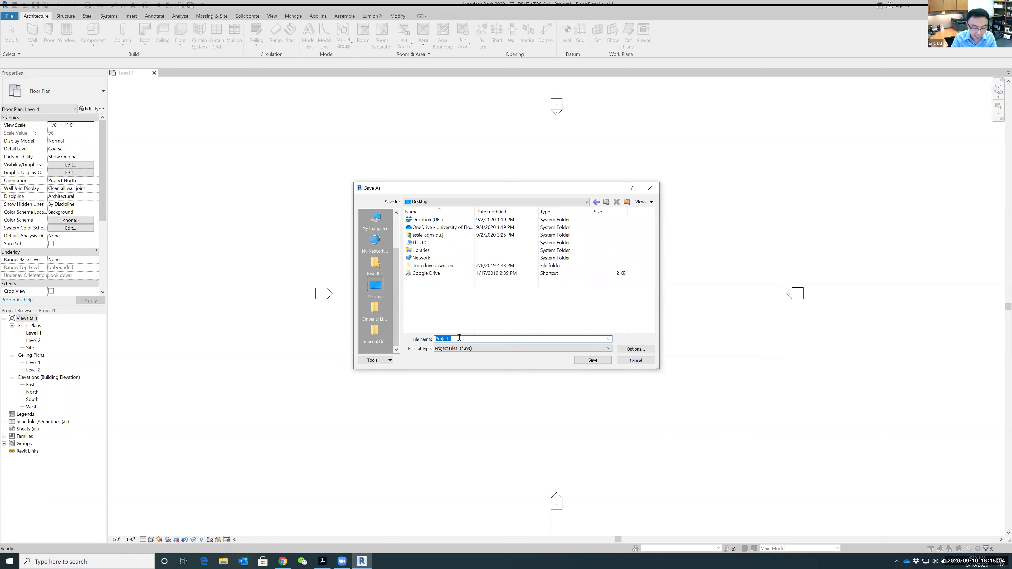
text(Revit)
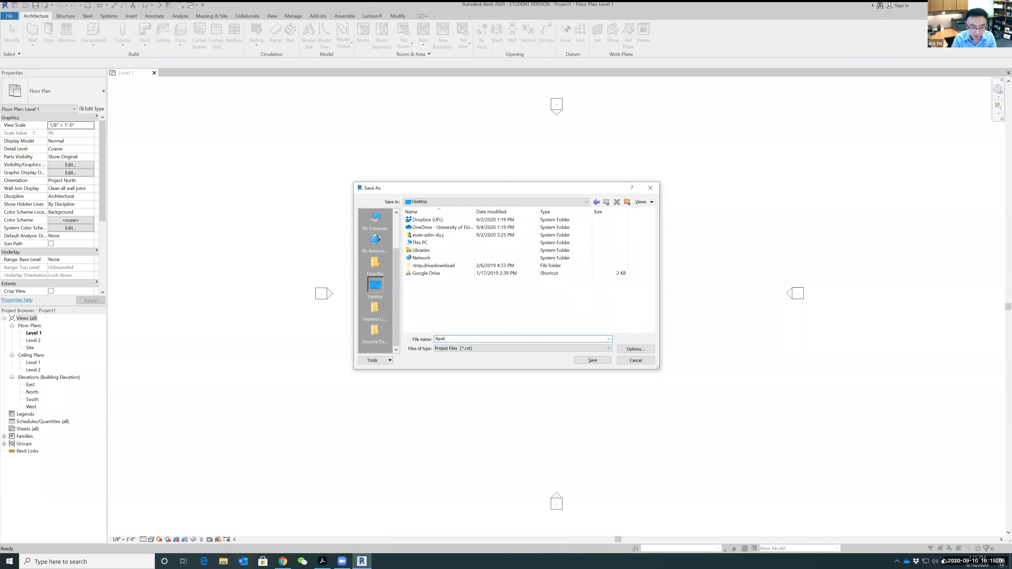
text(Demo)
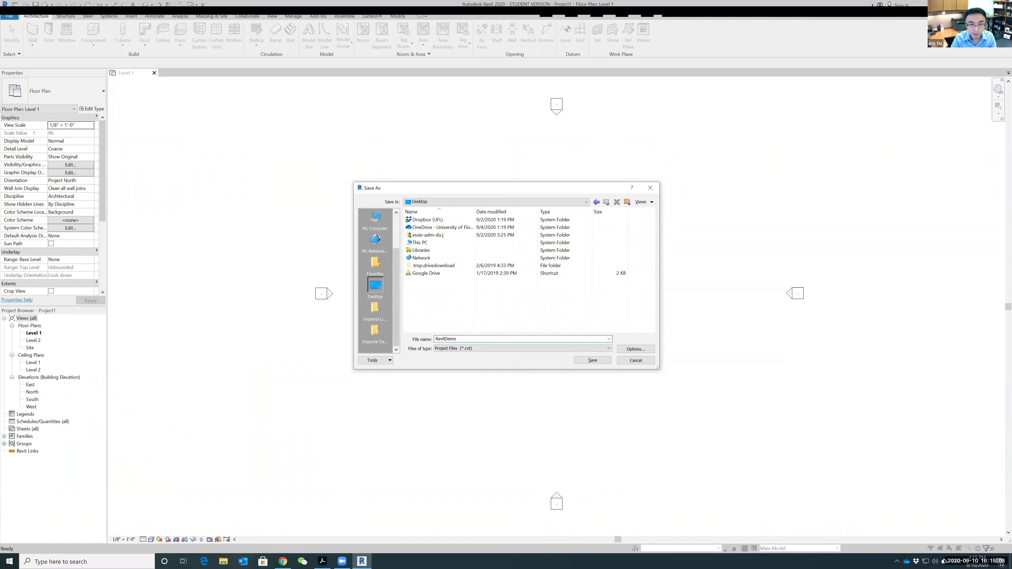
key(Return)
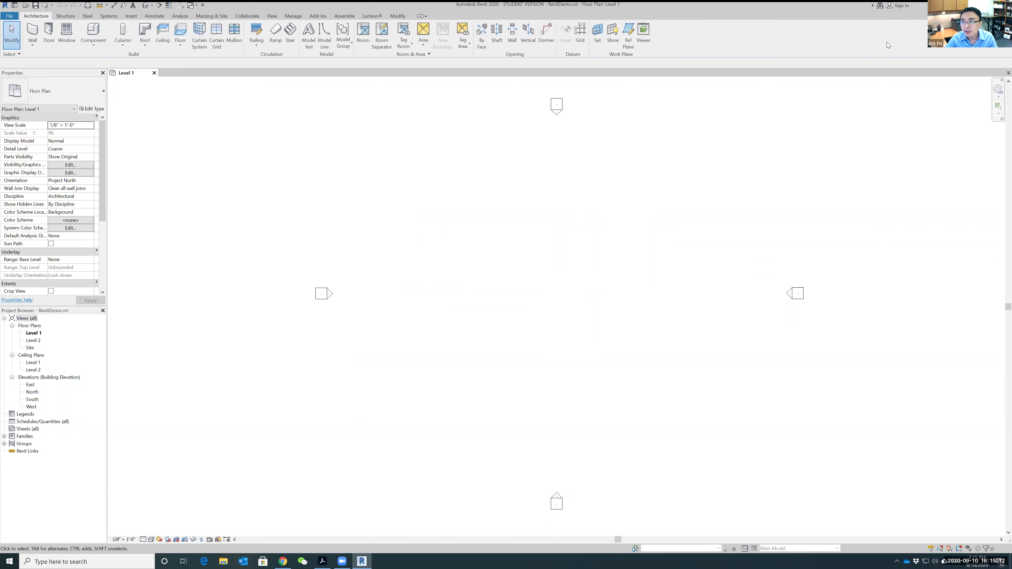
key(alt+Tab)
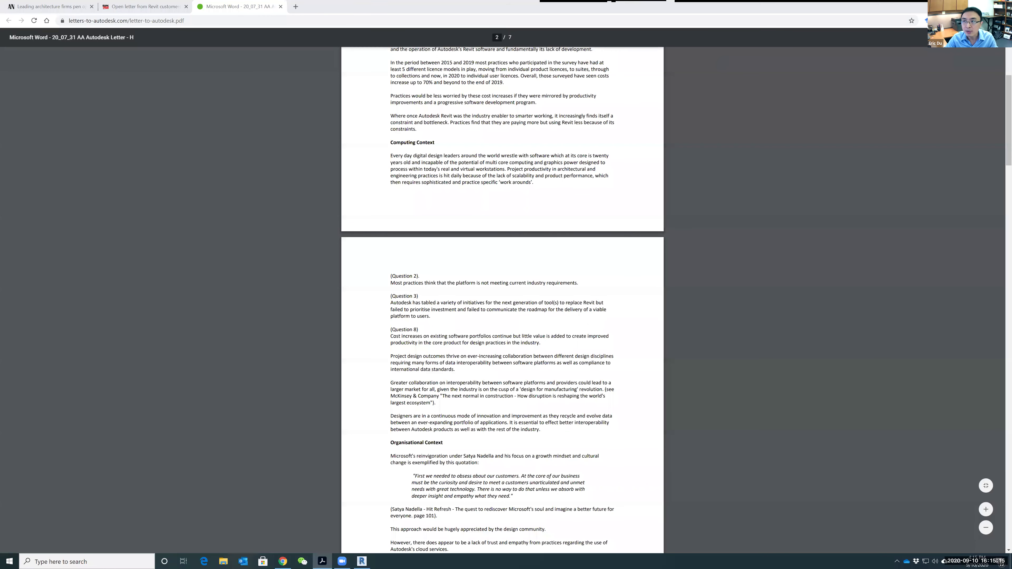
key(super+d)
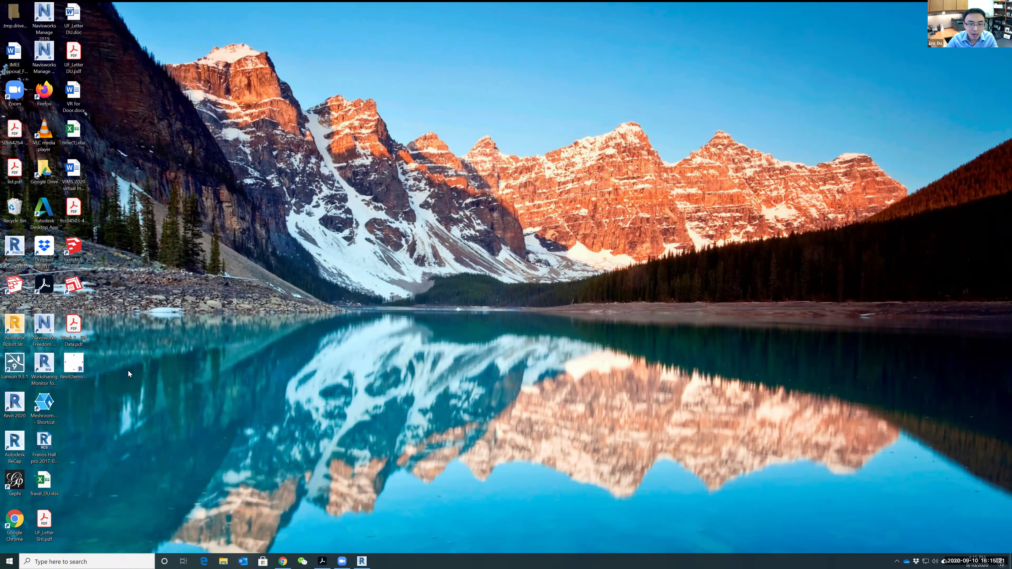
click(80, 370)
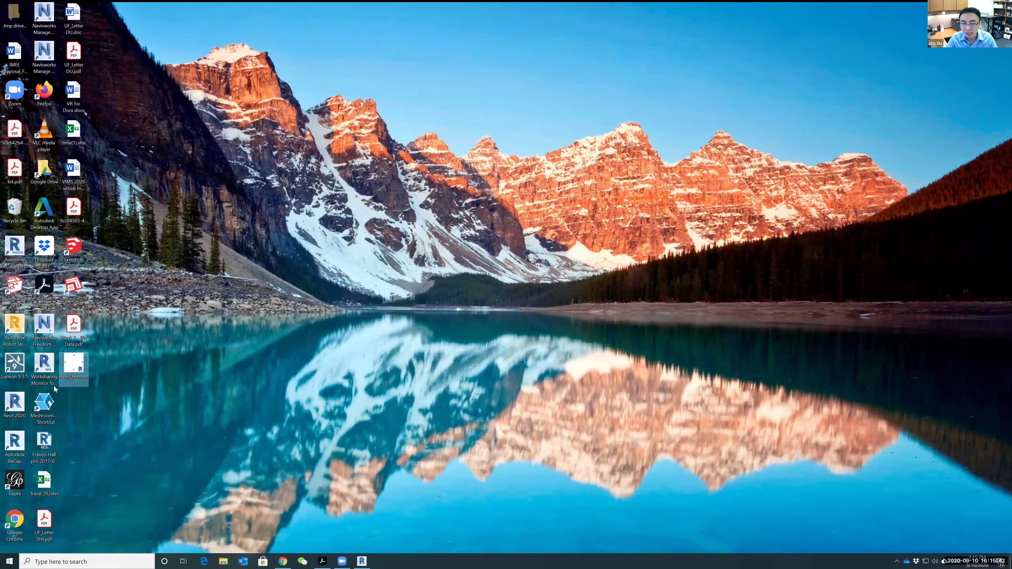
double_click(76, 368)
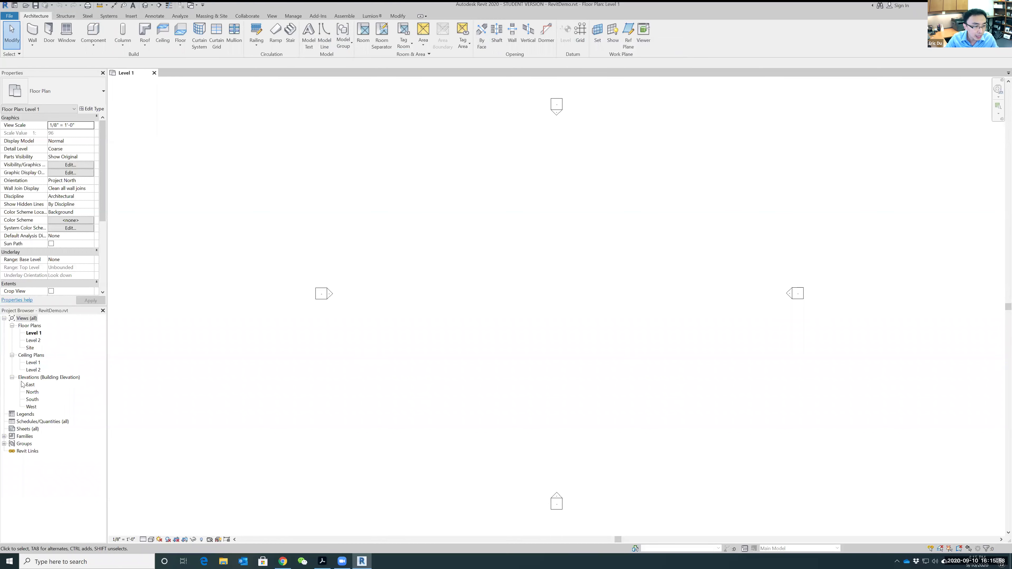
Step: Open the South building elevation and zoom out slightly to see Level 1 and Level 2
double_click(32, 399)
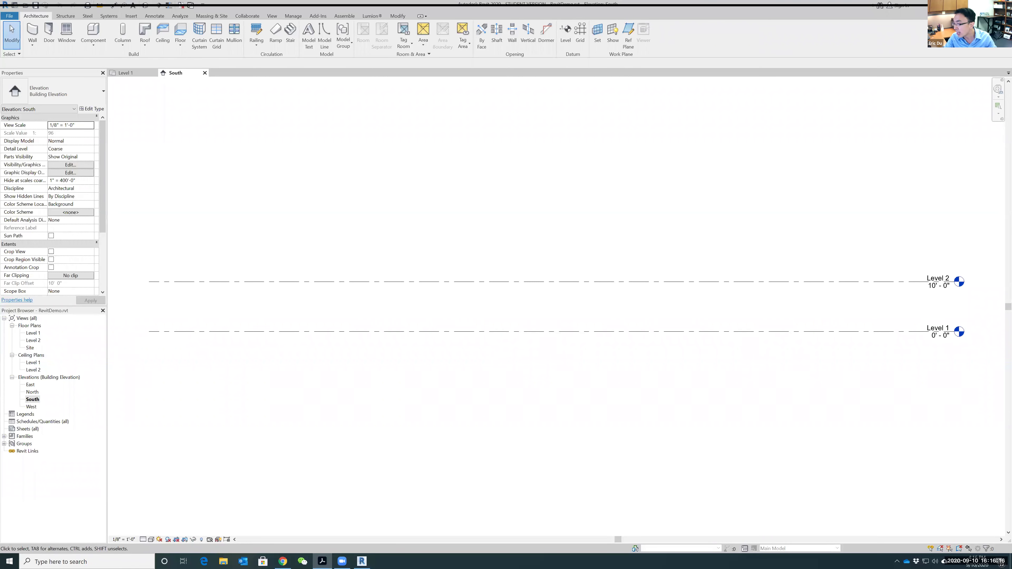
scroll(604, 152, down, 1)
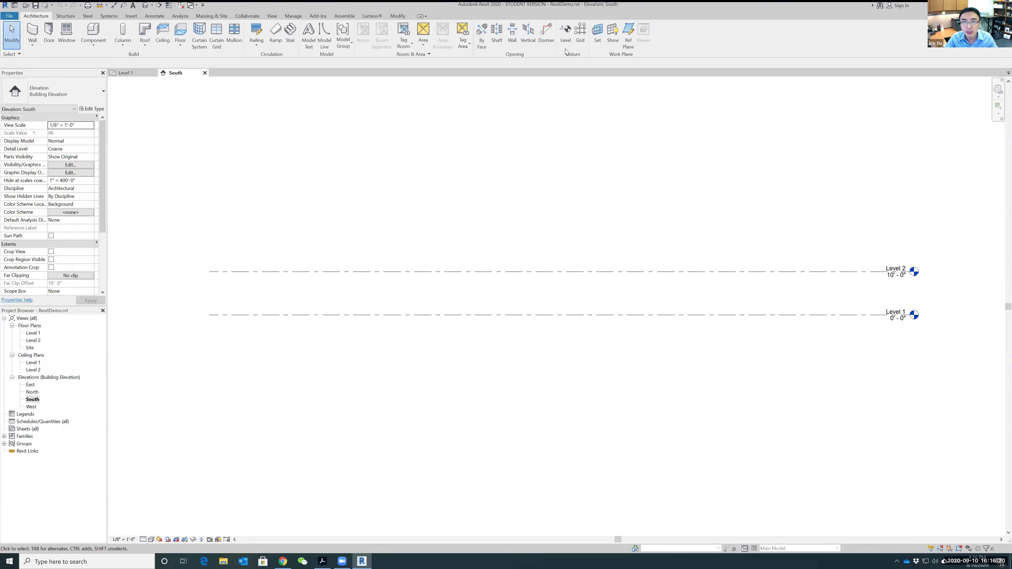
Step: Draw a new Level 3 line at 23'-6" across the South elevation
click(566, 31)
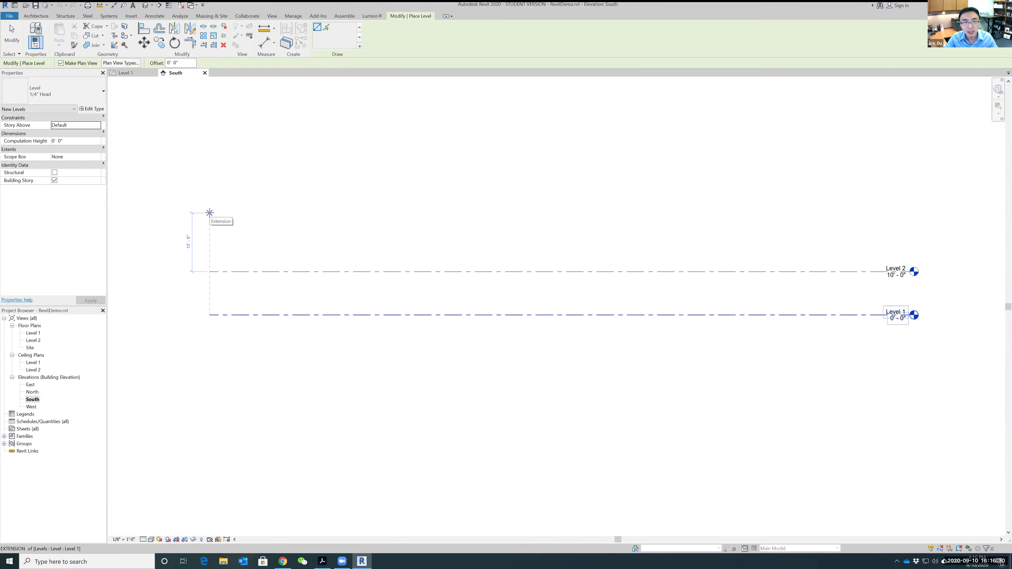
click(210, 213)
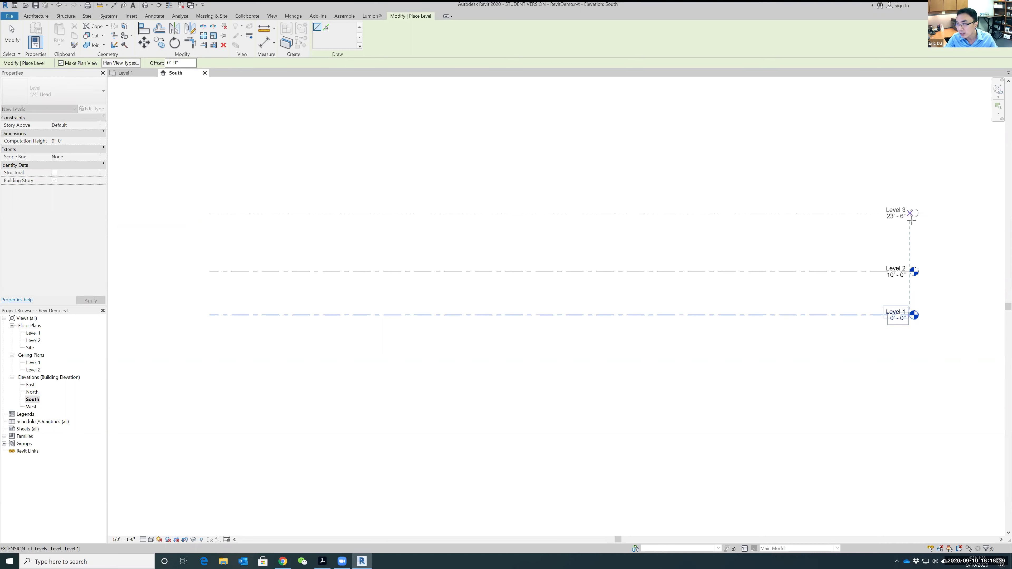
click(911, 215)
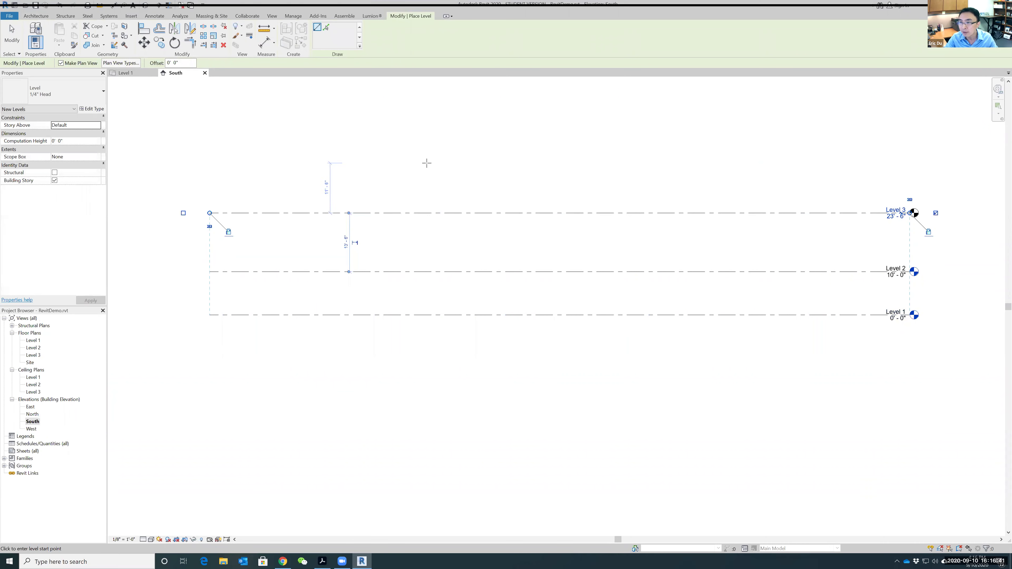
Step: Draw an extra Level 4 at 37'-0", delete it with its views, and select Level 3
click(209, 154)
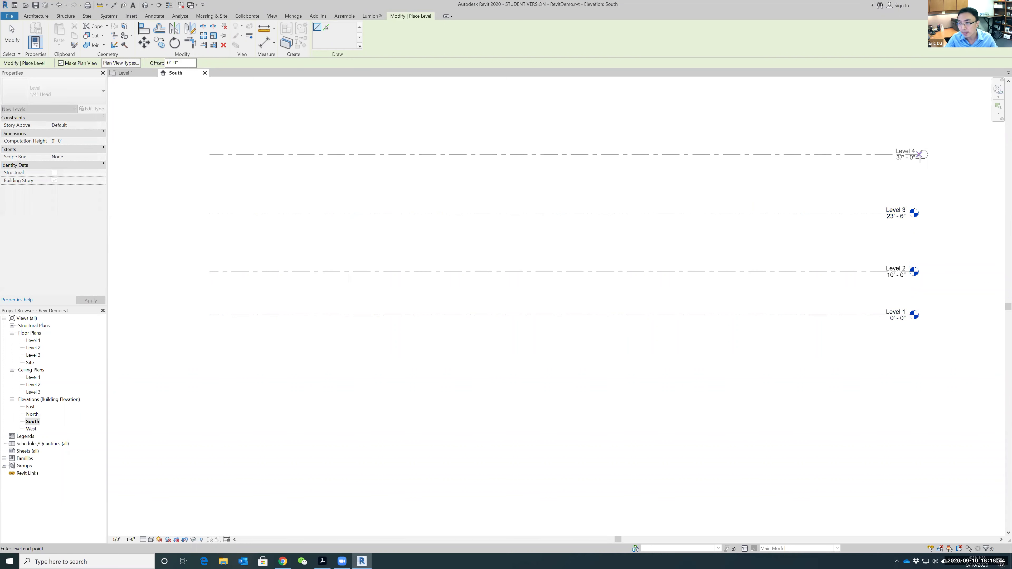
click(910, 155)
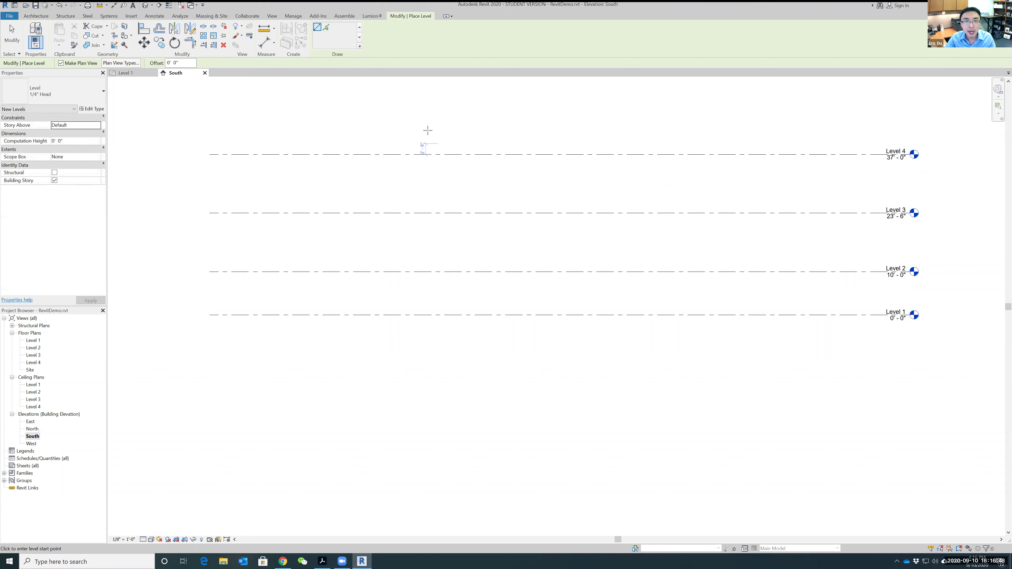
key(Escape)
click(599, 154)
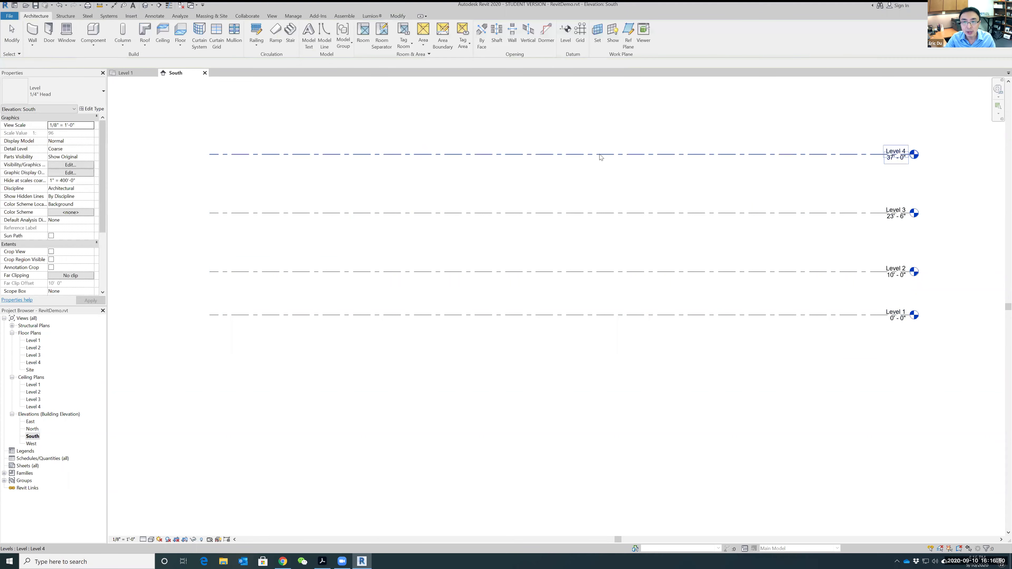
key(Delete)
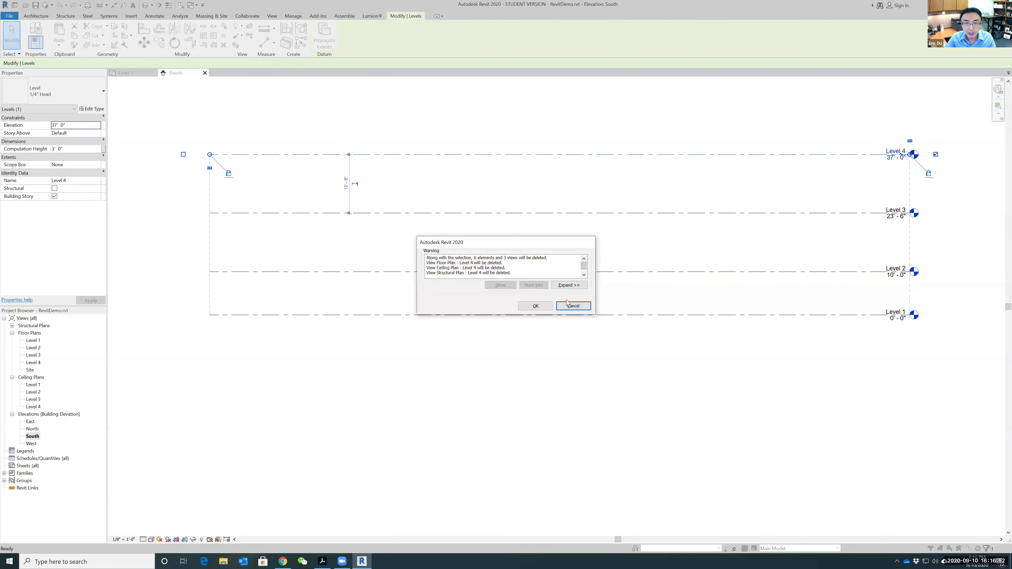
click(536, 306)
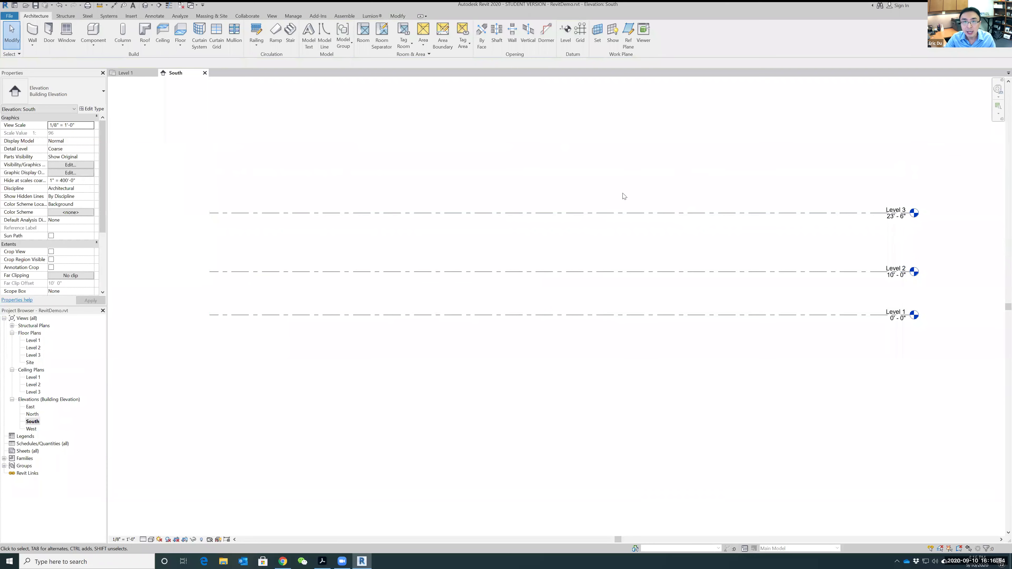
click(611, 214)
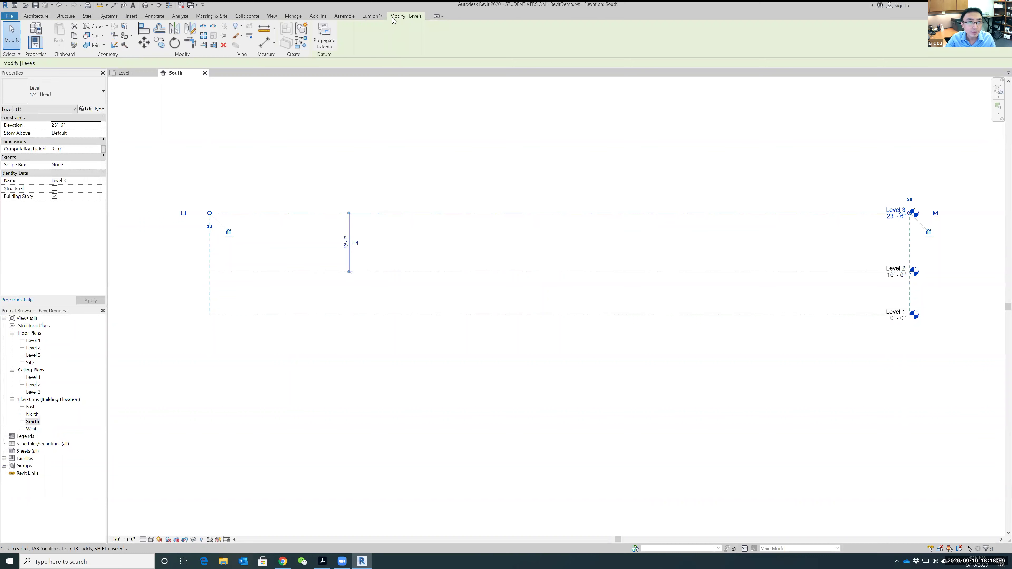
Step: Pick the Level 3 line with a 10' offset to create Level 5 at 33'-6"
click(36, 16)
click(565, 32)
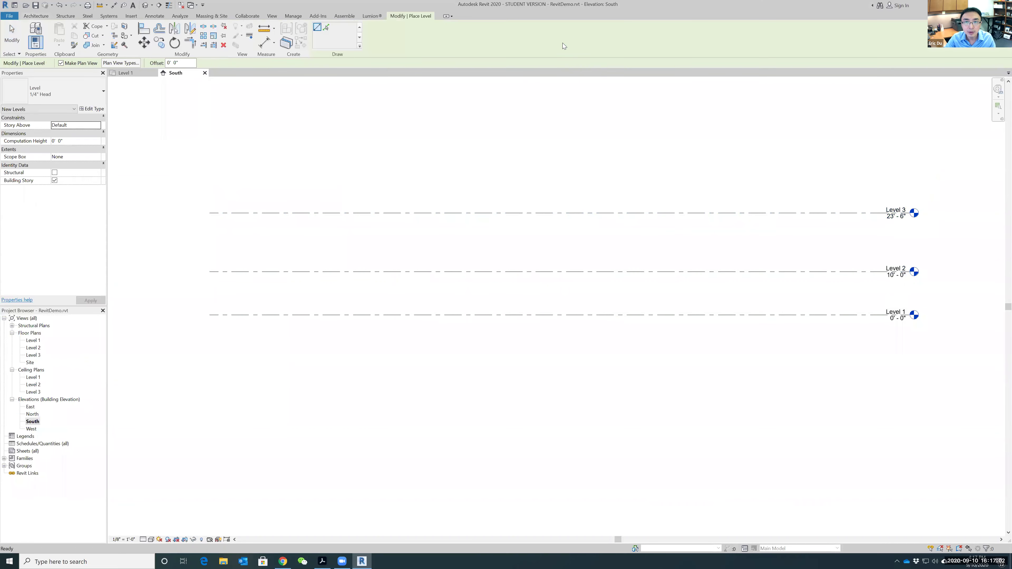
click(327, 28)
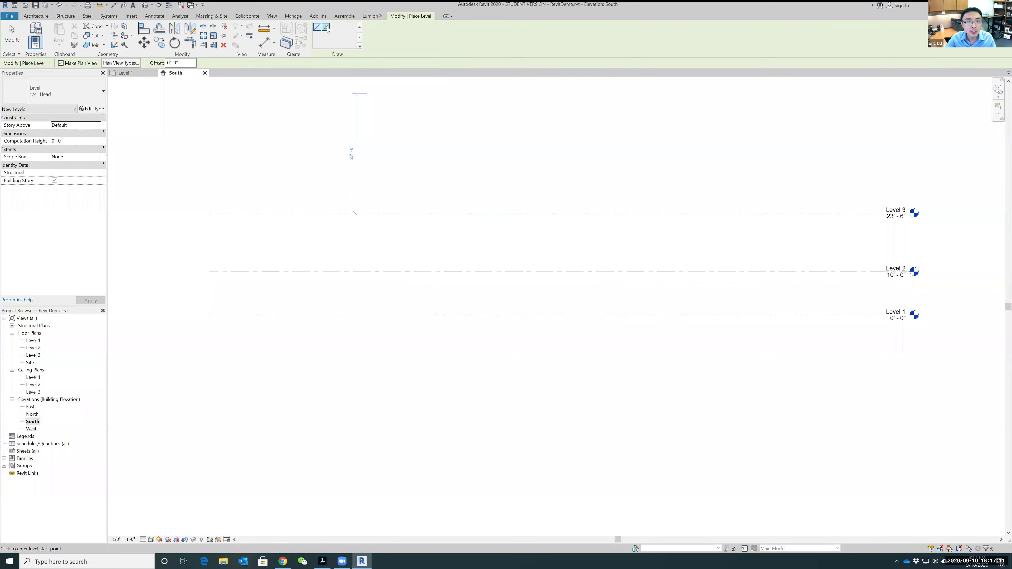
double_click(168, 63)
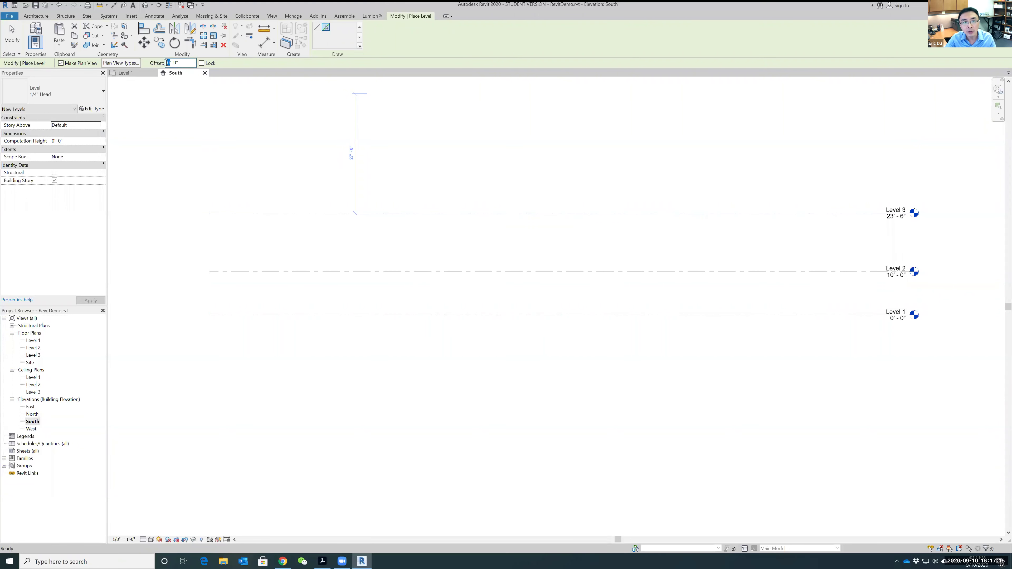
text(10)
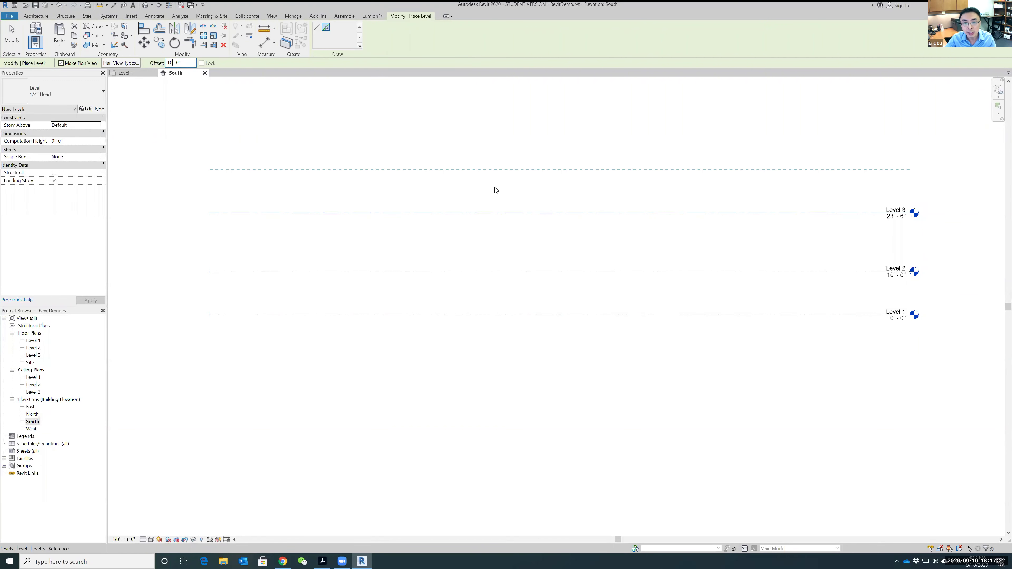
click(501, 213)
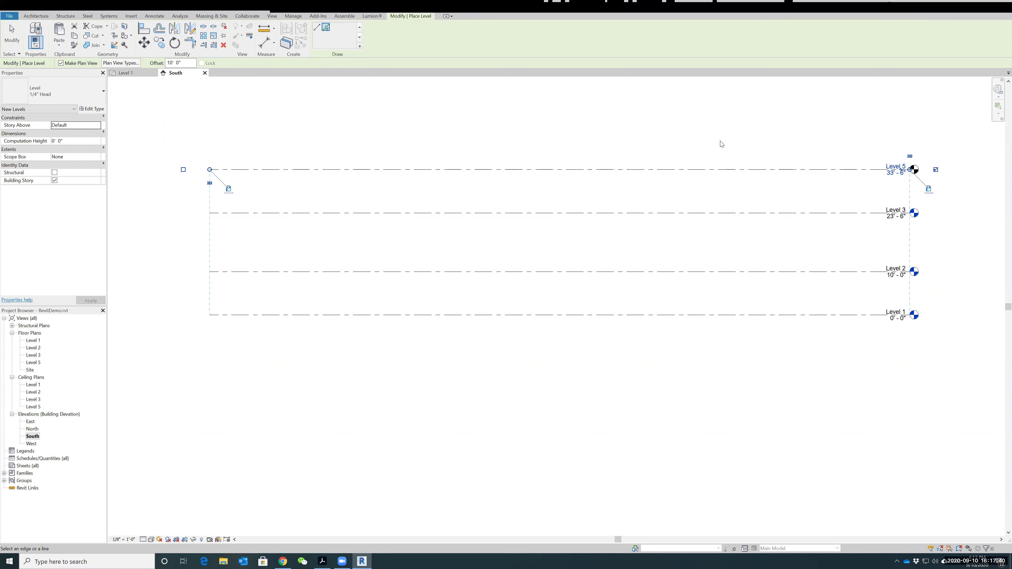
key(Escape)
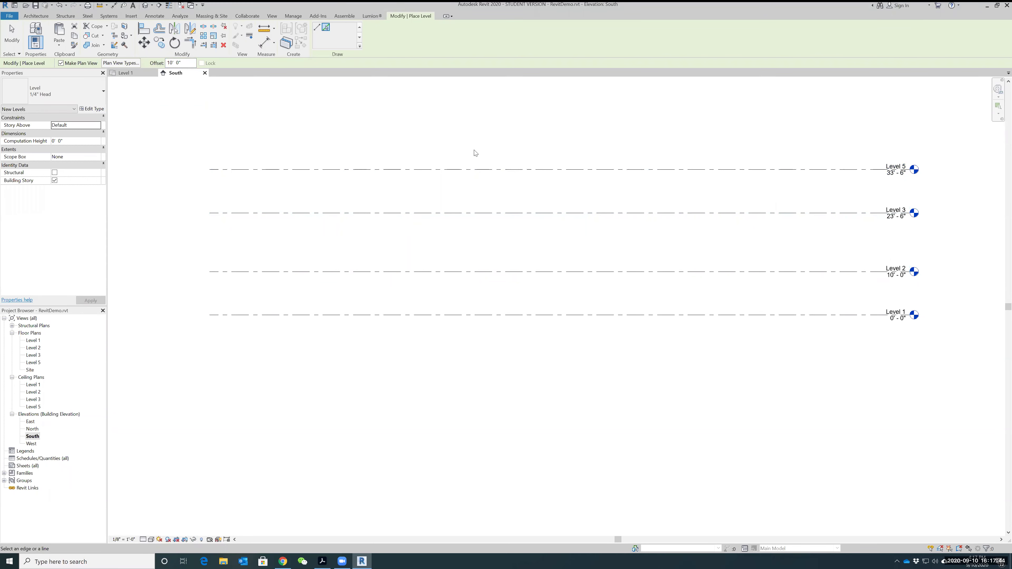
click(34, 16)
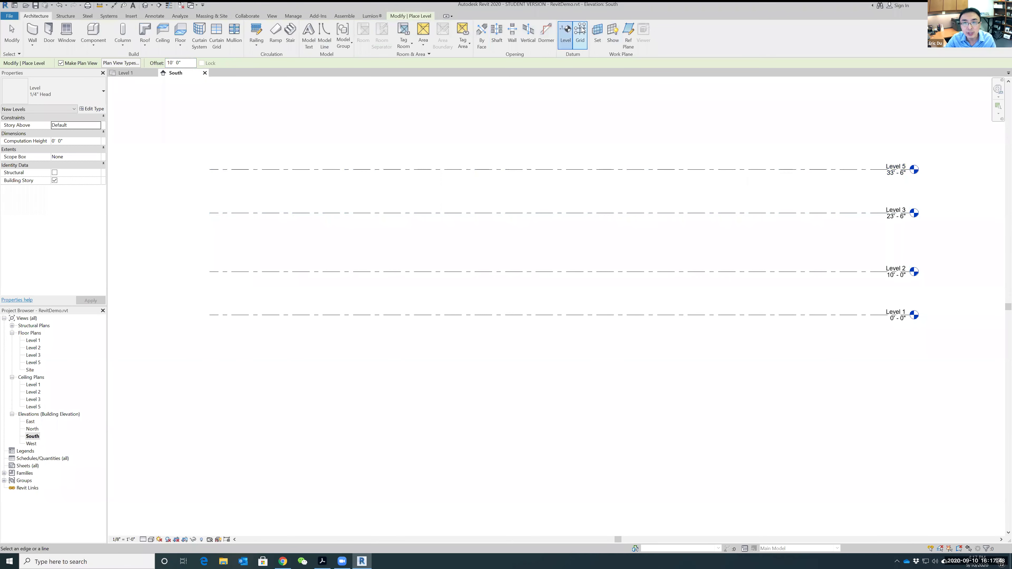
click(32, 436)
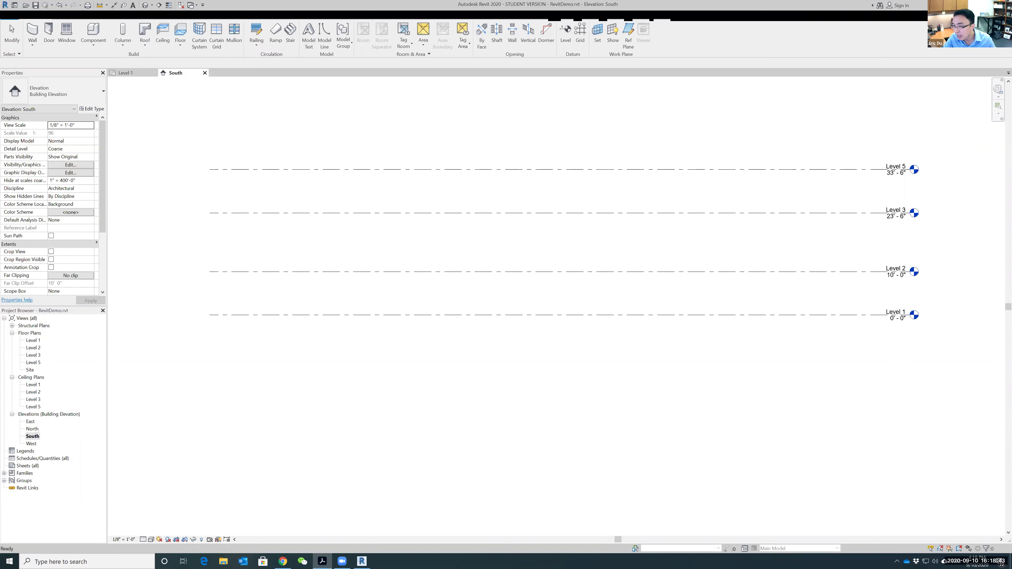
click(894, 315)
Step: Rename Level 1 to 00 Foundation, including its views, and set its elevation to -14'
click(892, 310)
drag(893, 309, 878, 310)
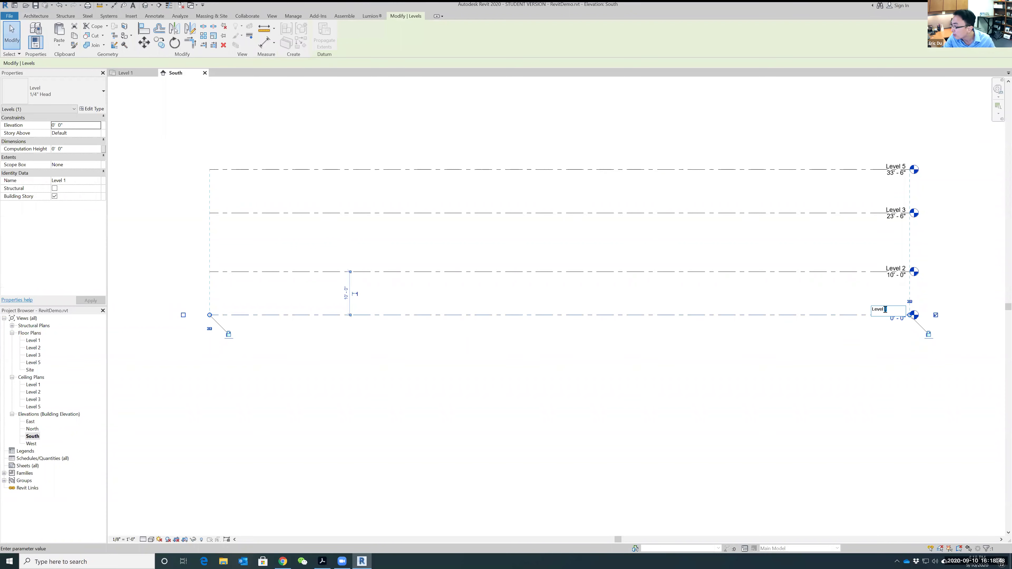
drag(885, 310, 847, 306)
text(00 Fou)
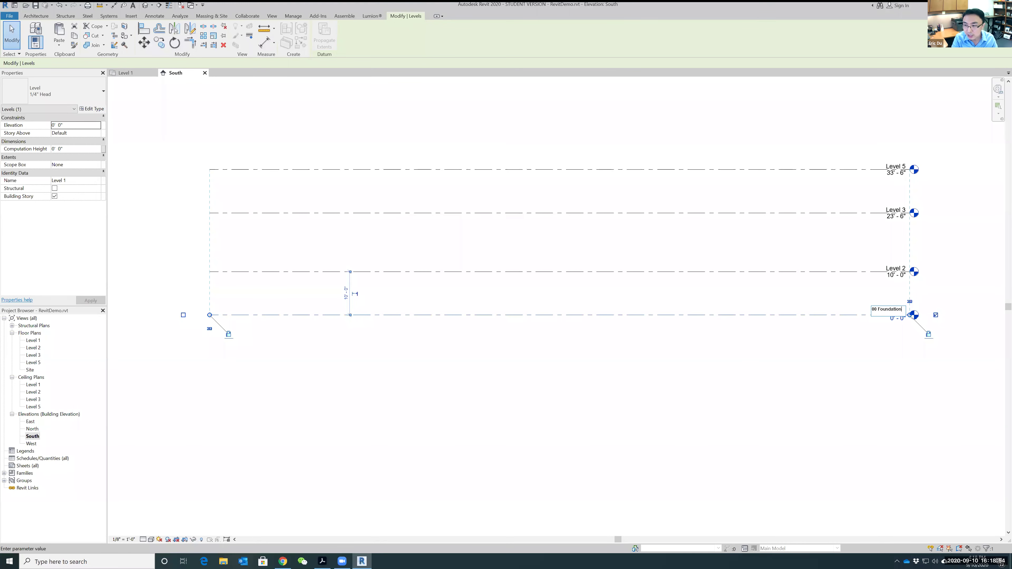
text(ndation)
key(Return)
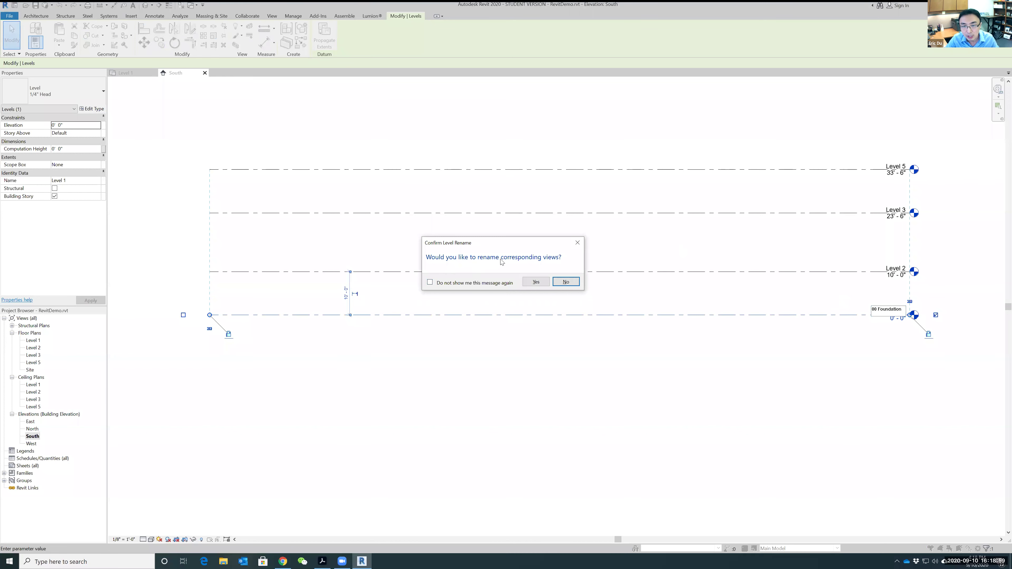
click(535, 282)
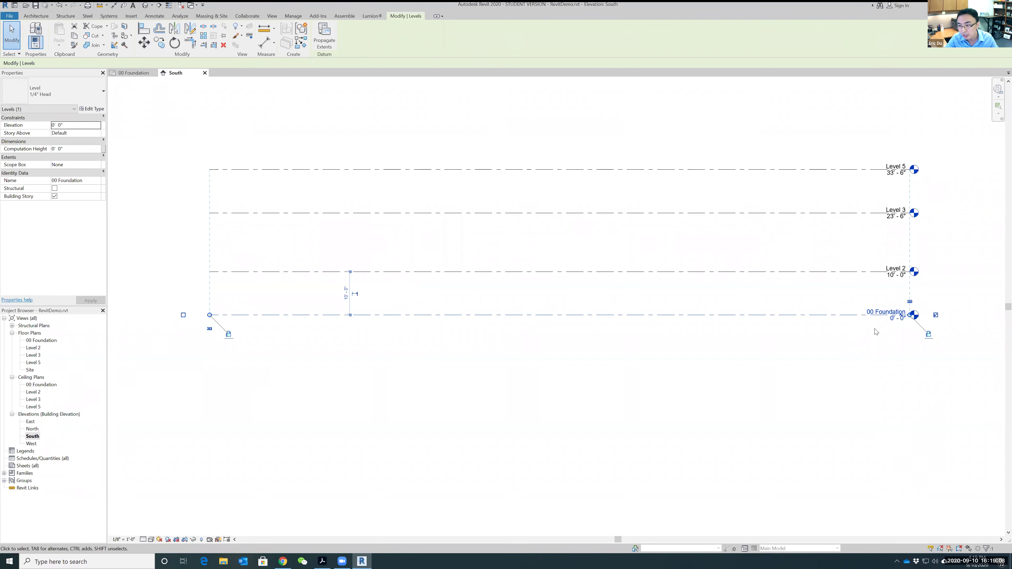
click(897, 322)
text(-14)
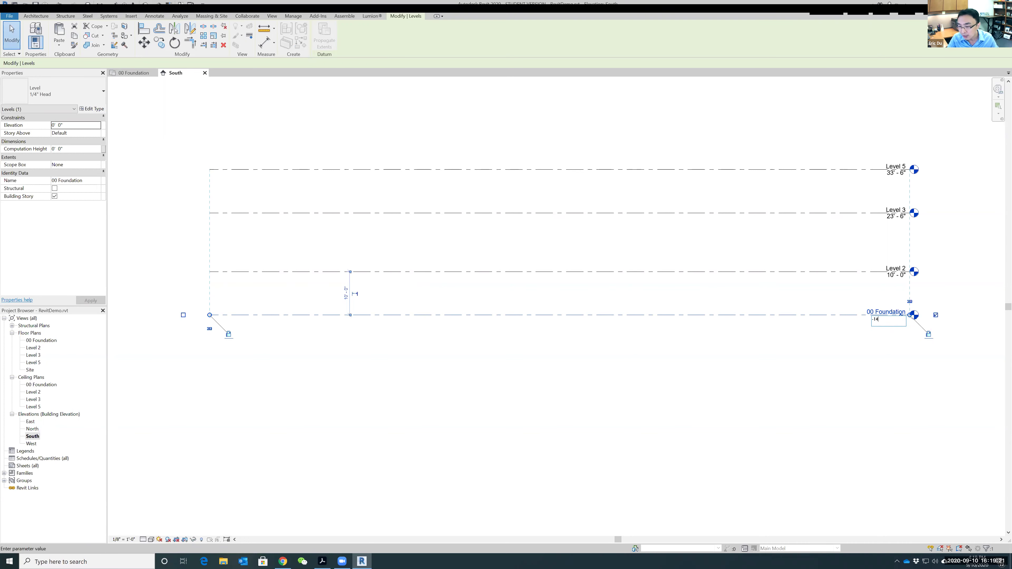
key(Return)
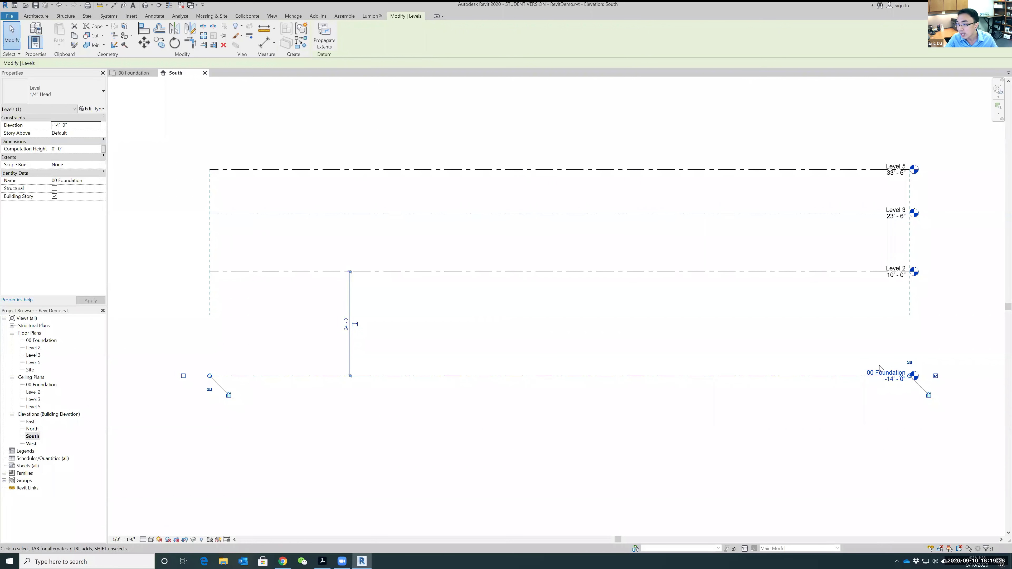
Step: Rename Level 2 to 01 Lower Level, including its views, and set its elevation to -10'
double_click(894, 268)
text(01 Lower Level)
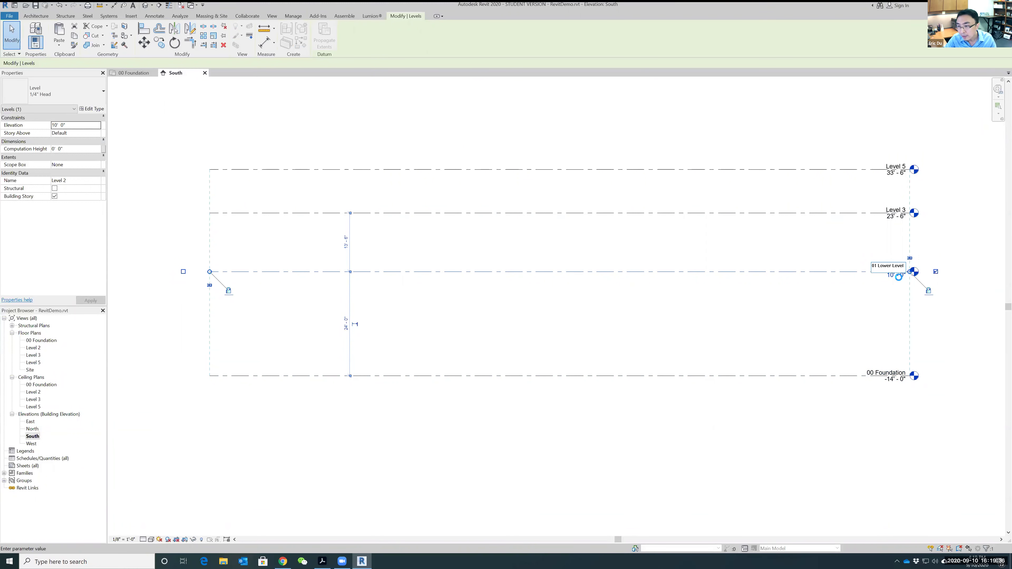
key(Return)
click(536, 281)
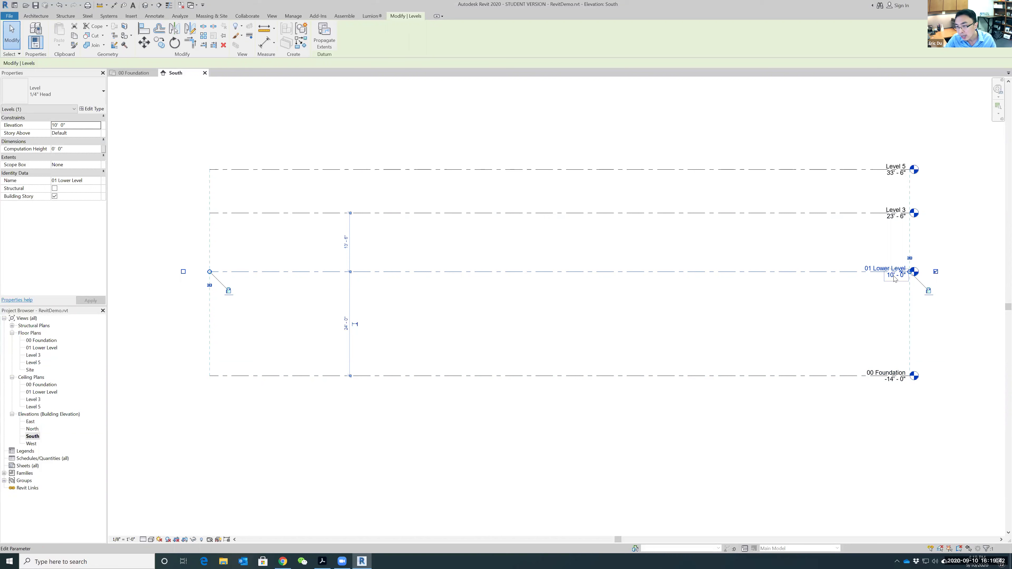
click(888, 275)
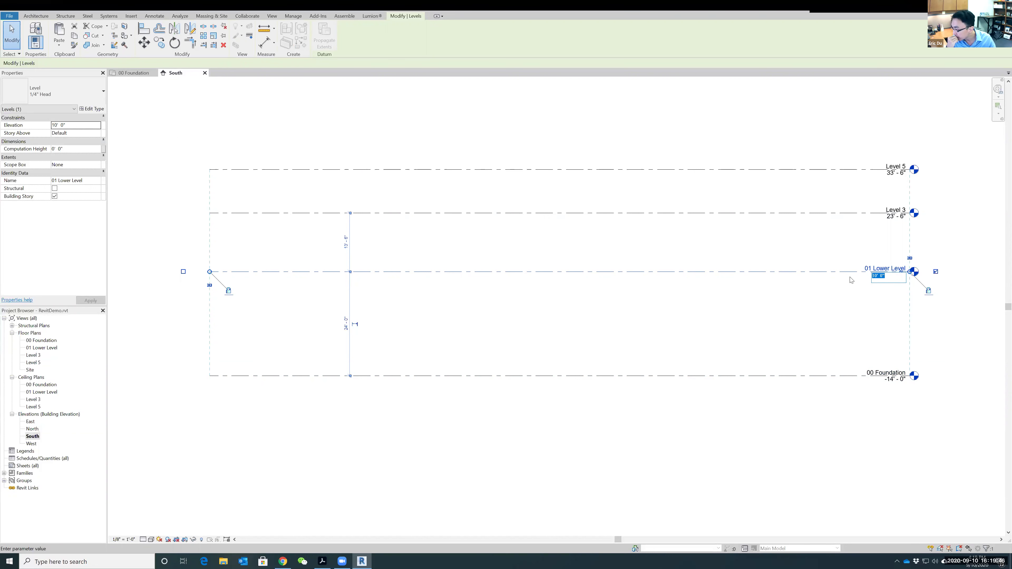
text(-10)
key(Return)
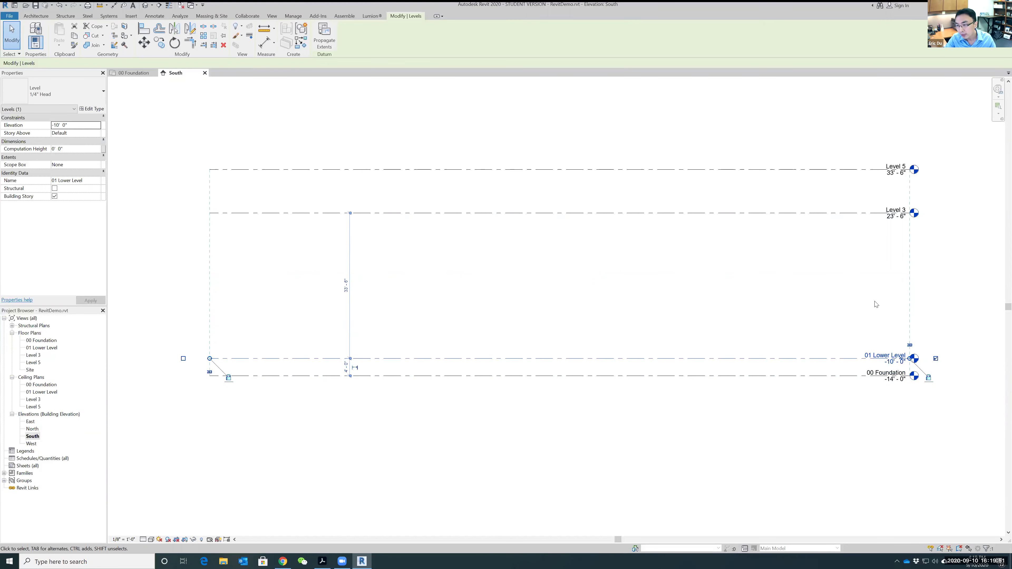
Step: Rename Level 3 to 02 Entry Level, including its views, and set its elevation to 0'
click(892, 210)
click(895, 208)
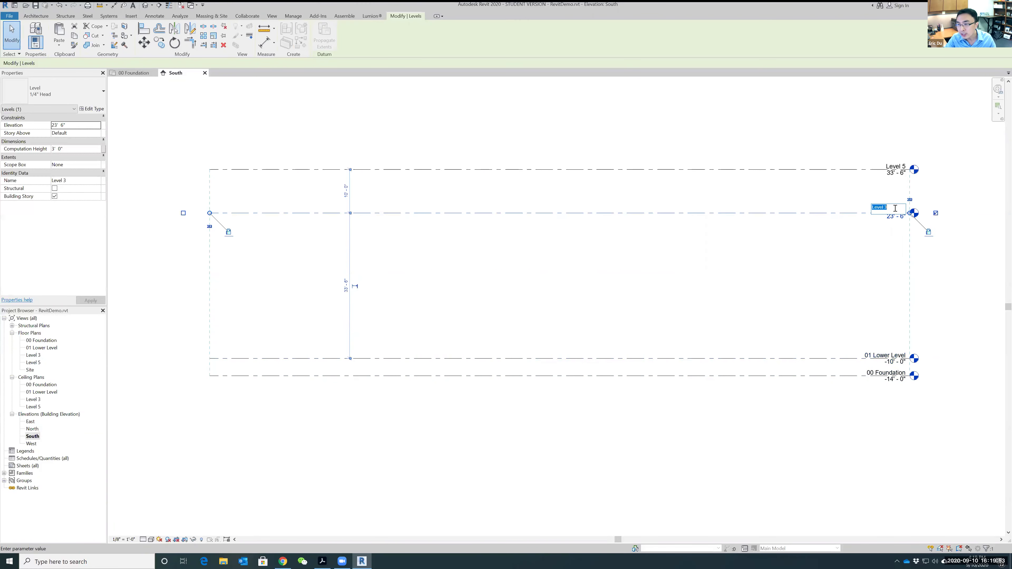
text(02 En)
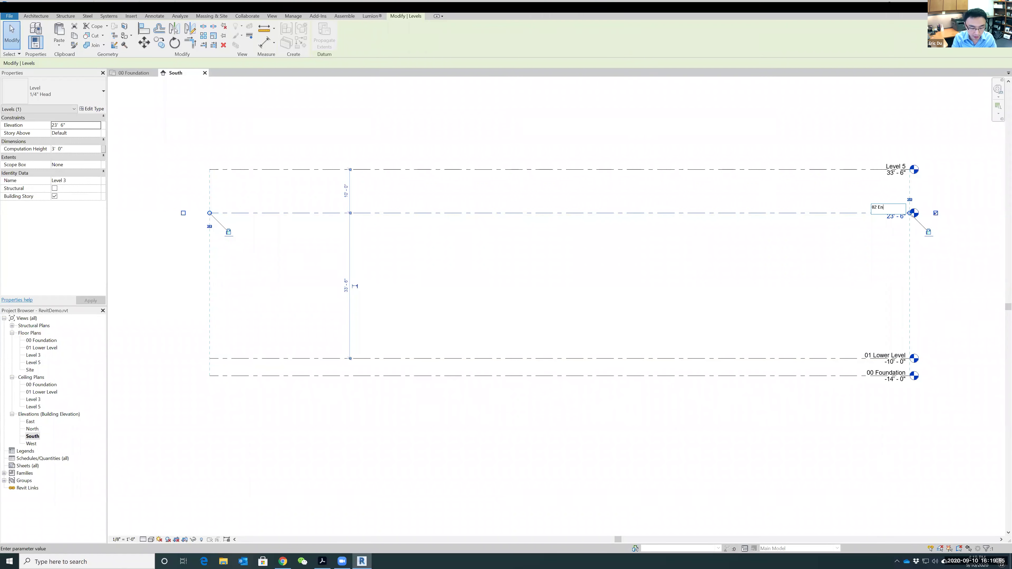
text(try Level)
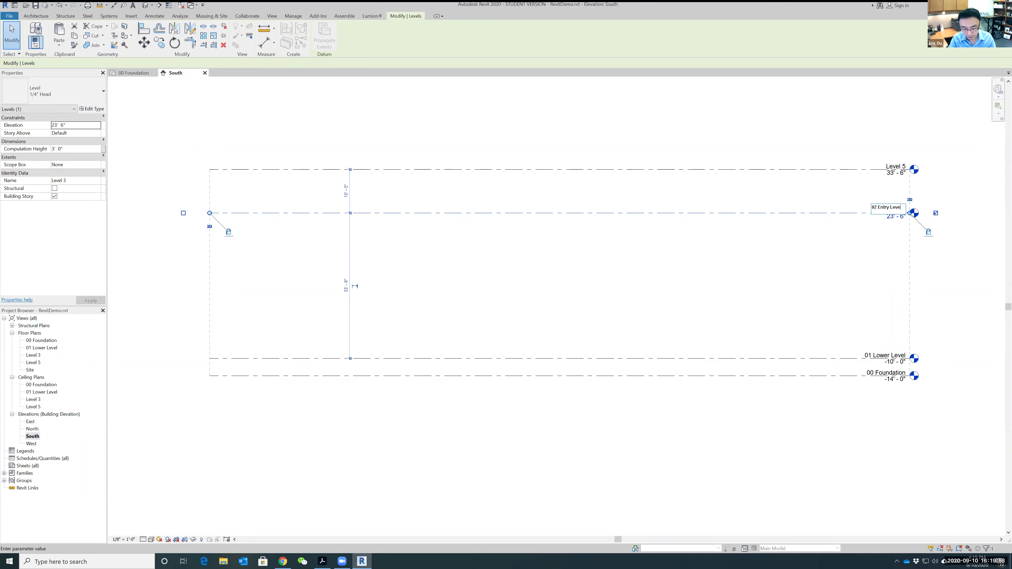
key(Return)
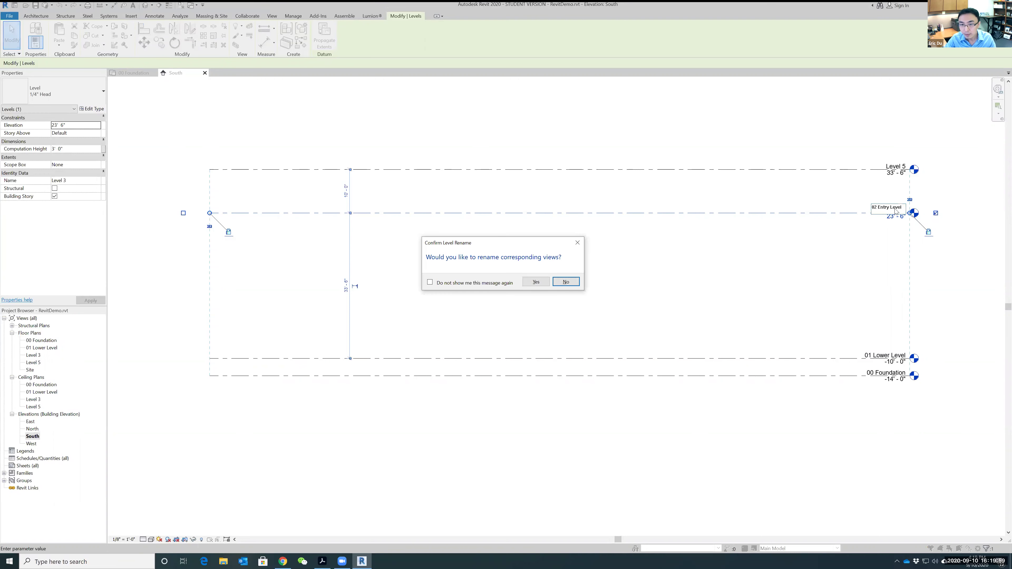
click(544, 284)
click(893, 217)
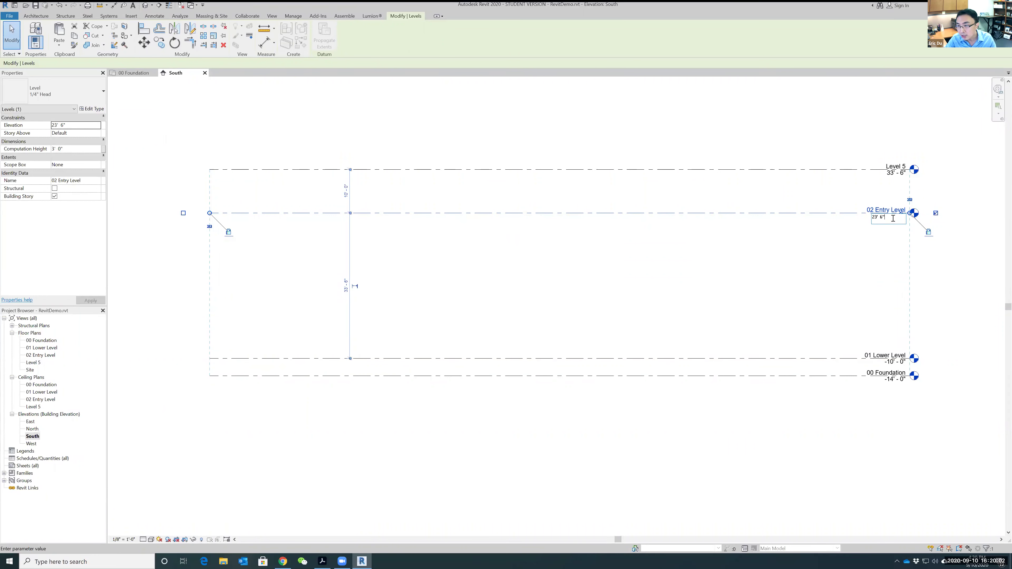
key(ctrl+a)
text(0)
key(Return)
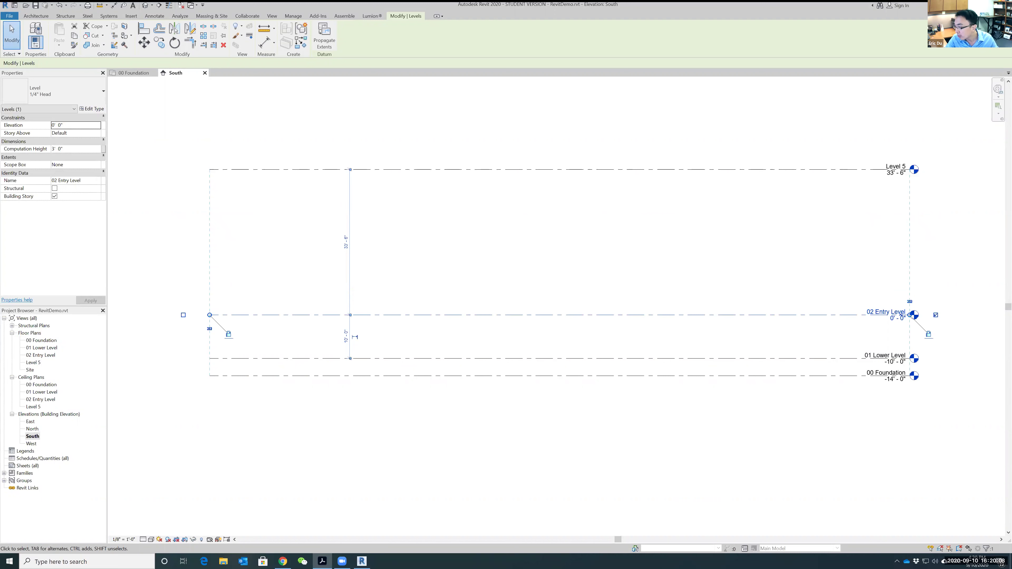
Step: Rename Level 5 to 03 Roof, including its views, and set its elevation to 10'
double_click(895, 166)
text(03 Roof)
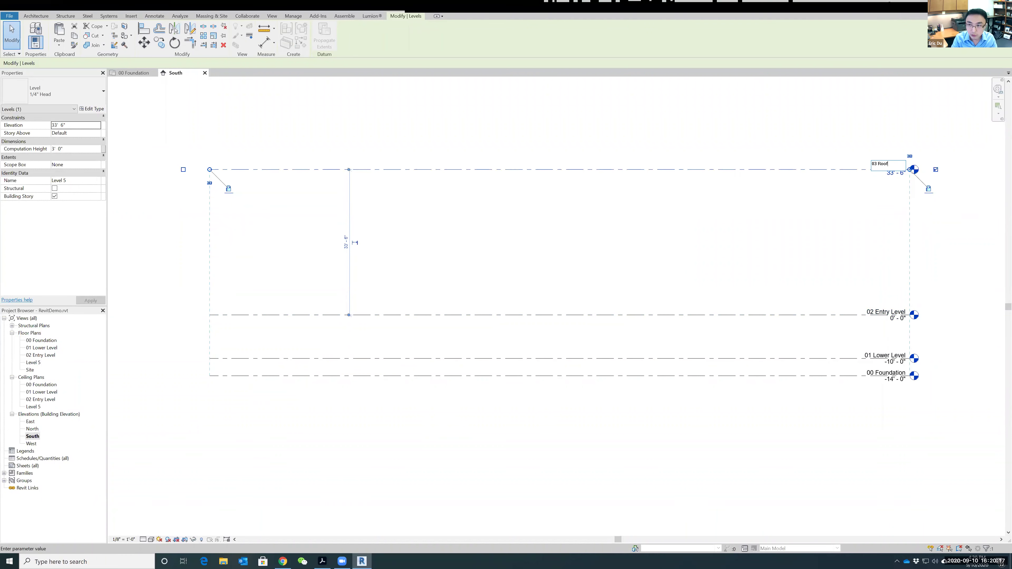
key(Return)
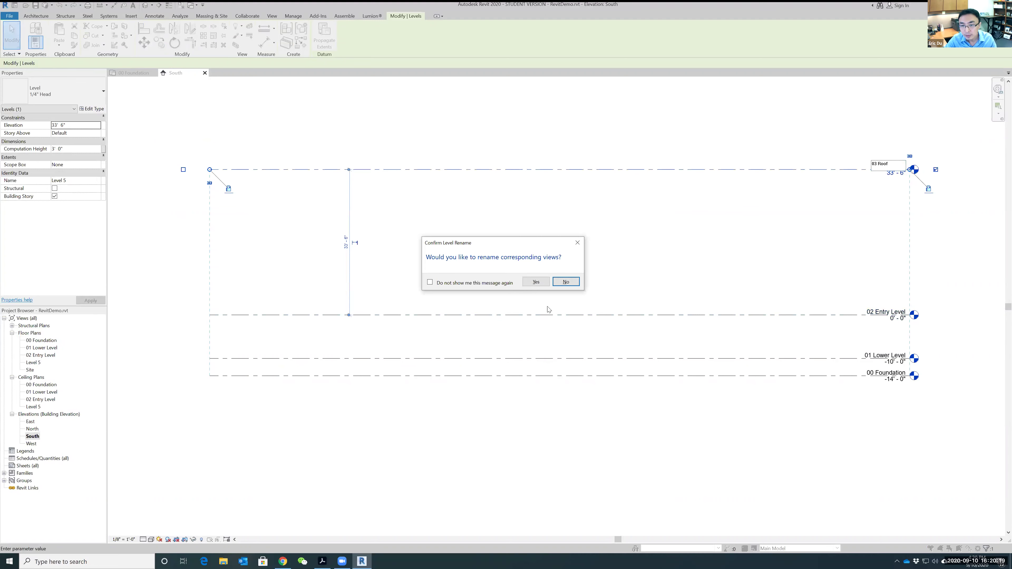
click(536, 284)
click(893, 174)
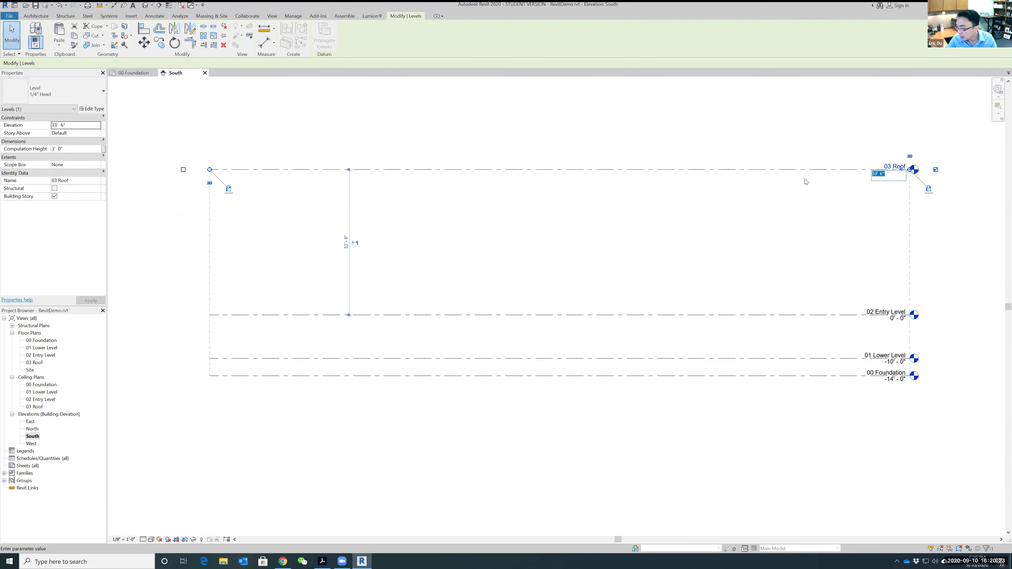
text(10)
key(Return)
key(Escape)
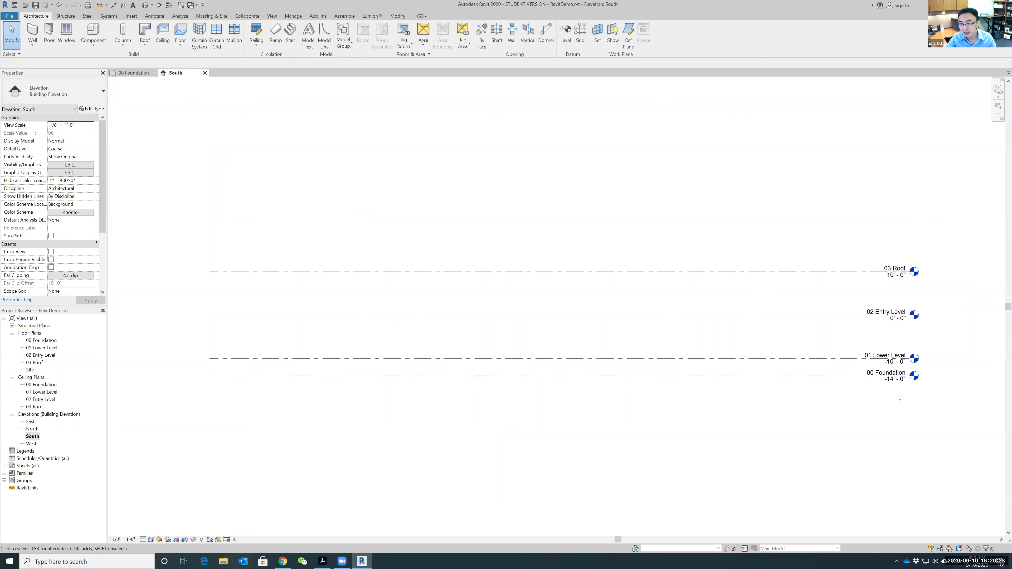
scroll(917, 383, up, 3)
scroll(914, 322, down, 1)
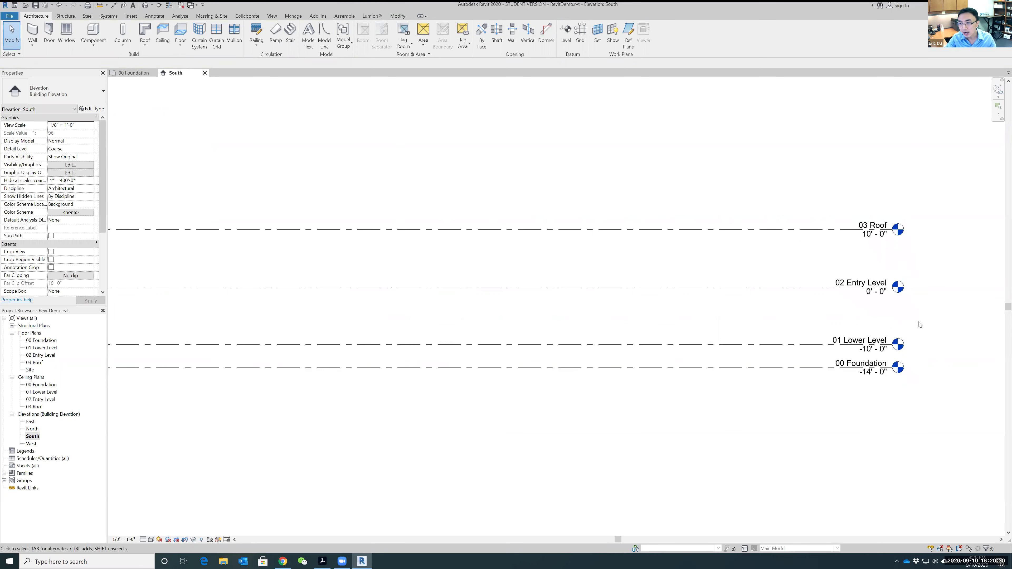
scroll(934, 324, down, 1)
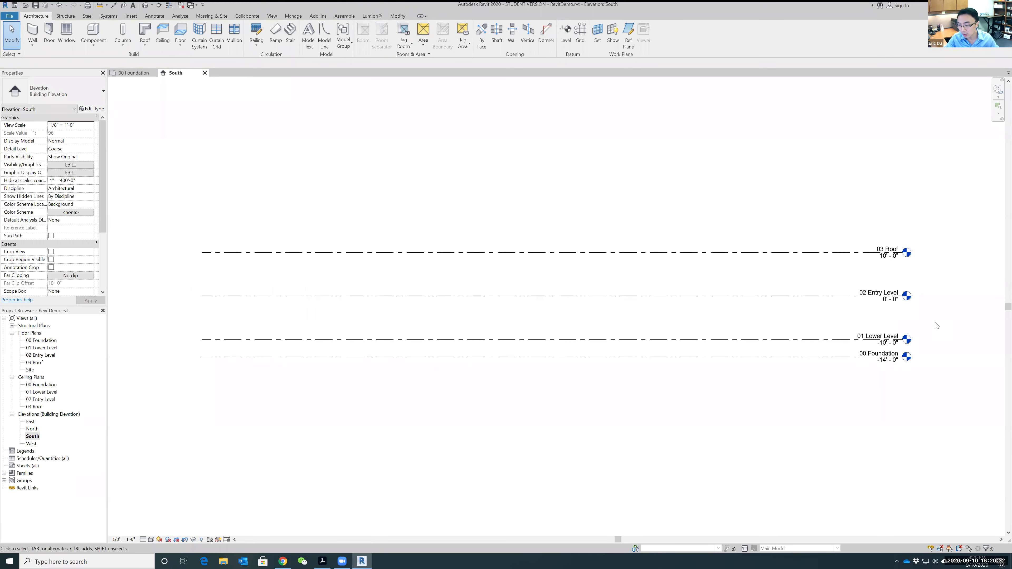
scroll(936, 325, down, 1)
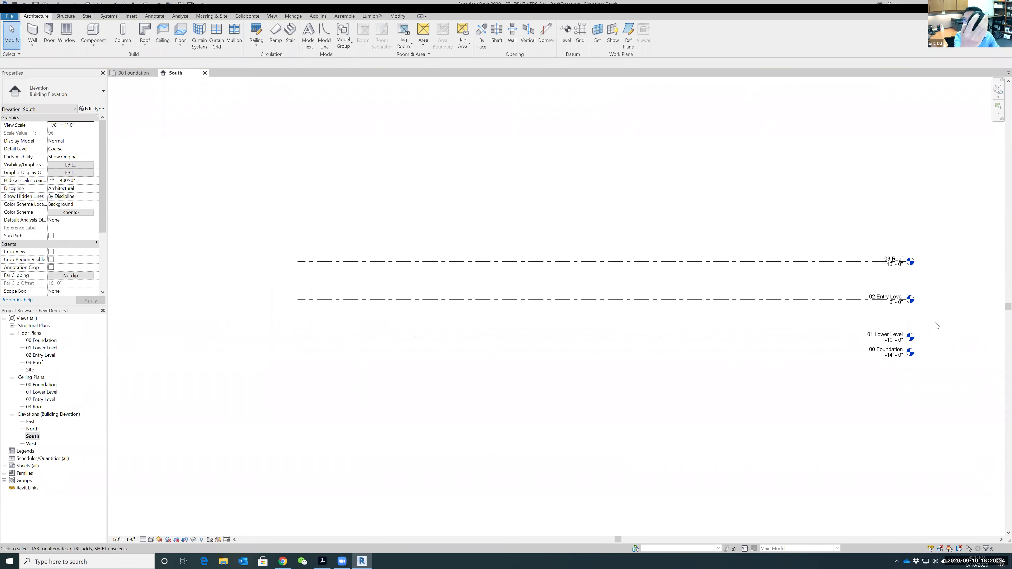
scroll(936, 325, down, 1)
scroll(936, 325, up, 2)
scroll(937, 326, down, 1)
scroll(936, 326, up, 3)
scroll(937, 325, down, 3)
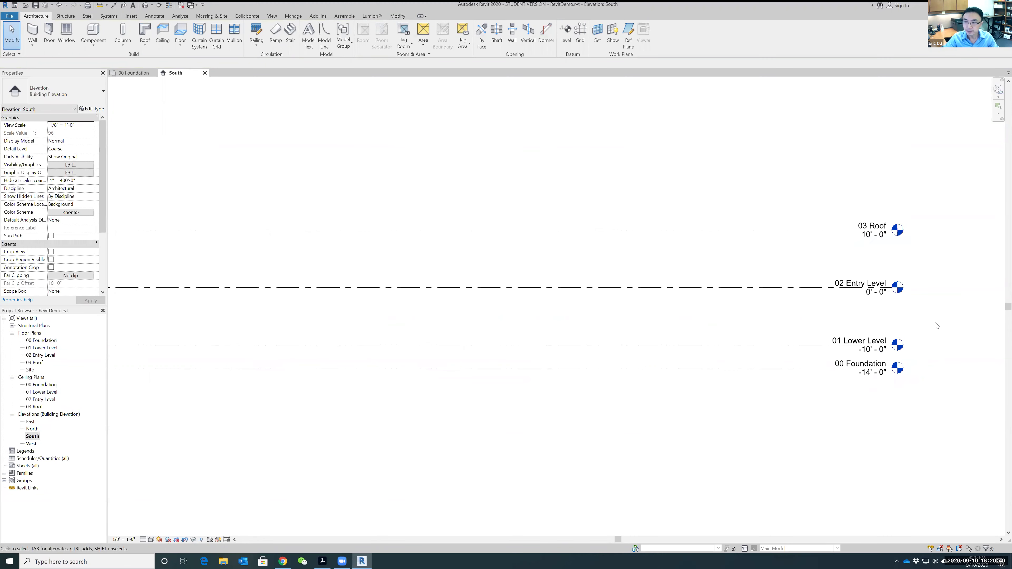
middle_drag(933, 318, 876, 305)
scroll(886, 295, up, 2)
scroll(886, 295, down, 4)
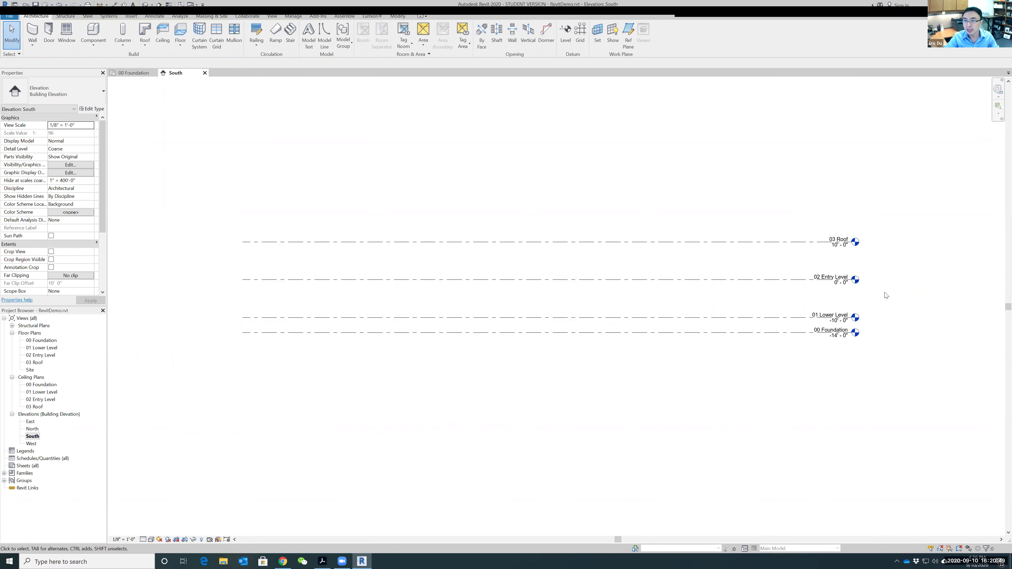
middle_drag(893, 285, 840, 296)
scroll(814, 288, up, 1)
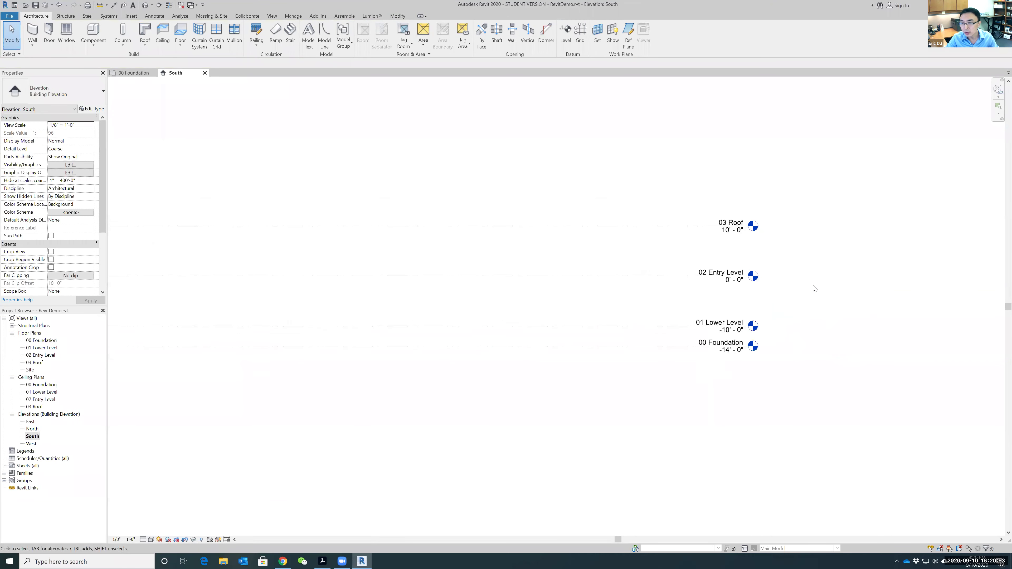
middle_drag(772, 285, 867, 297)
scroll(879, 305, up, 3)
scroll(879, 305, down, 3)
scroll(879, 305, up, 1)
scroll(879, 305, down, 1)
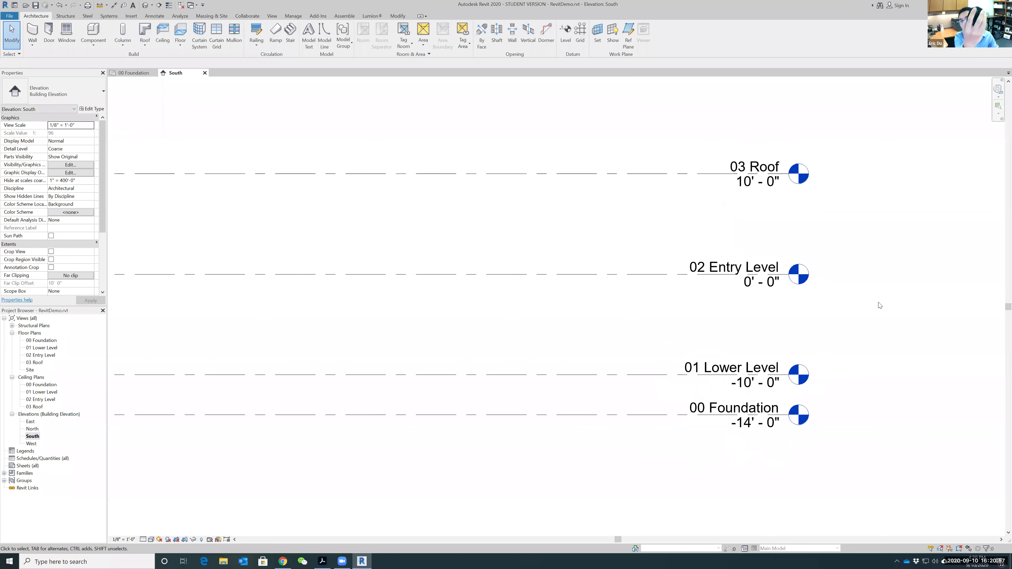
scroll(880, 305, down, 1)
scroll(880, 305, up, 1)
scroll(879, 306, down, 1)
scroll(880, 306, up, 1)
scroll(879, 305, down, 1)
scroll(879, 305, up, 1)
scroll(880, 306, down, 1)
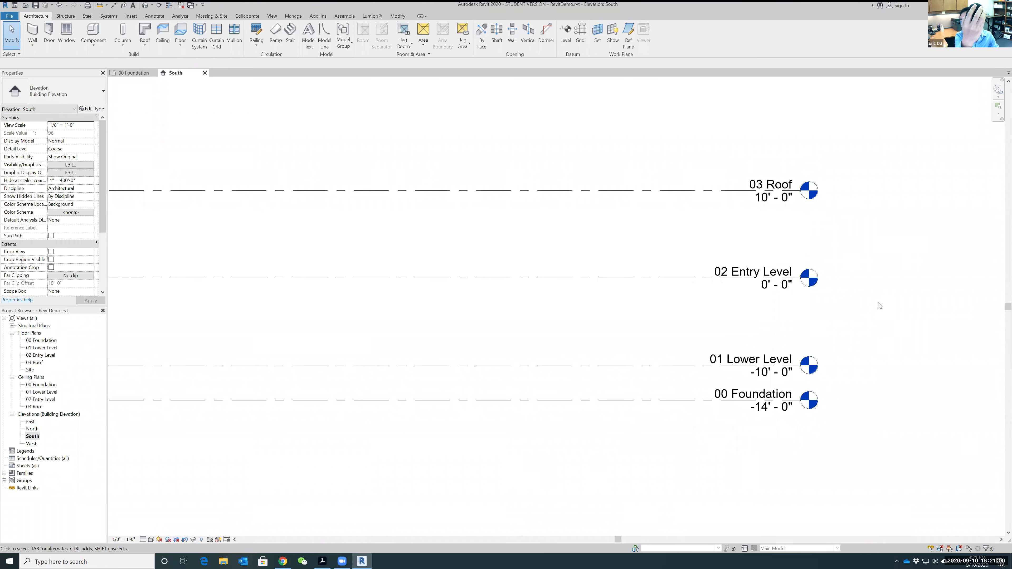
scroll(880, 306, down, 1)
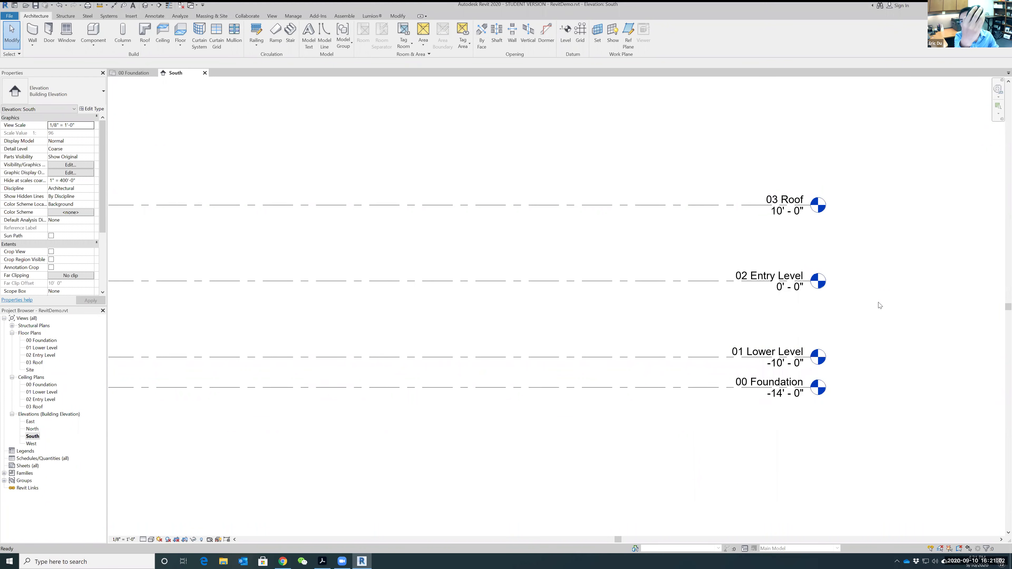
scroll(879, 302, up, 1)
scroll(871, 294, down, 1)
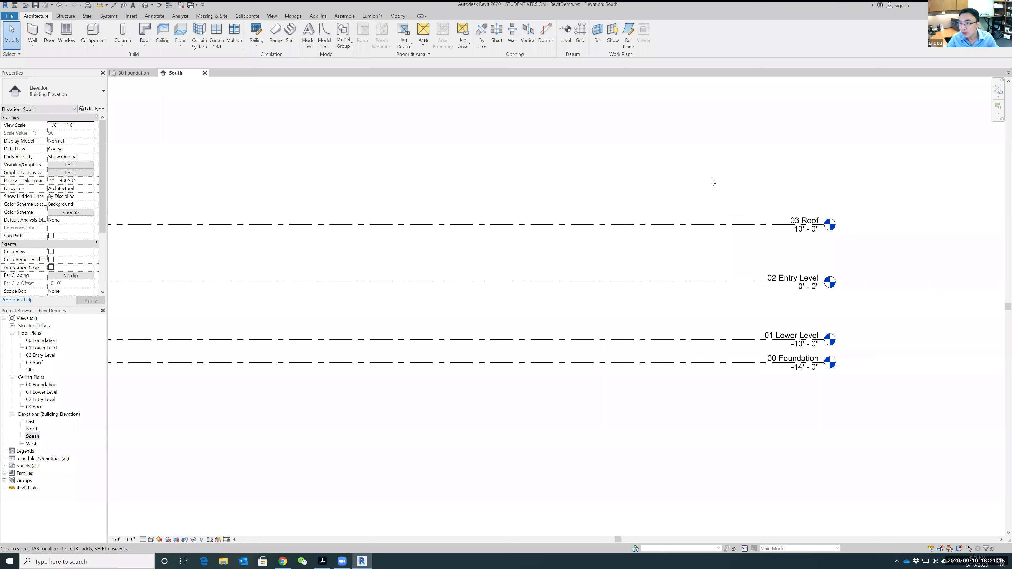
drag(709, 163, 857, 379)
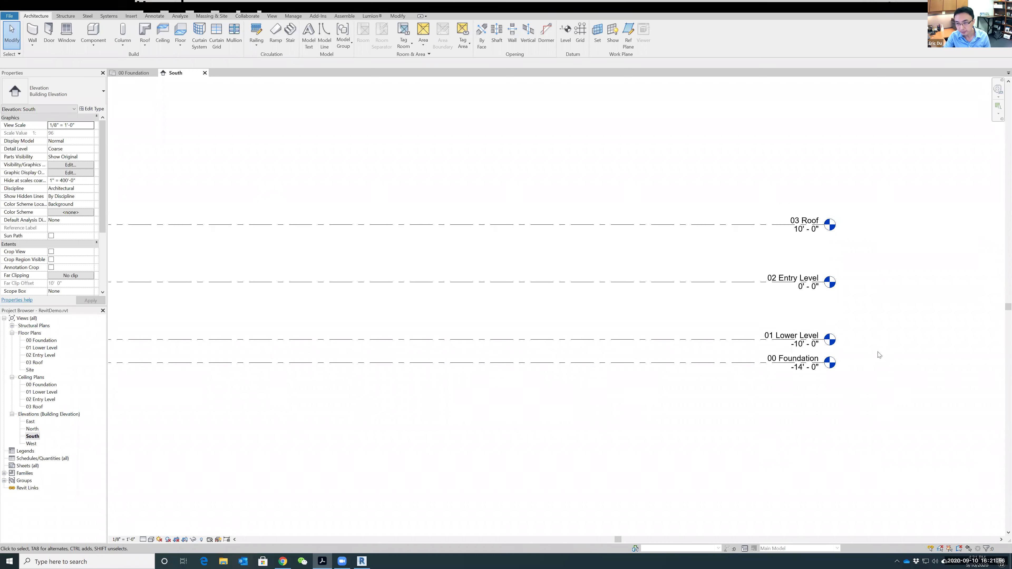
scroll(894, 358, up, 4)
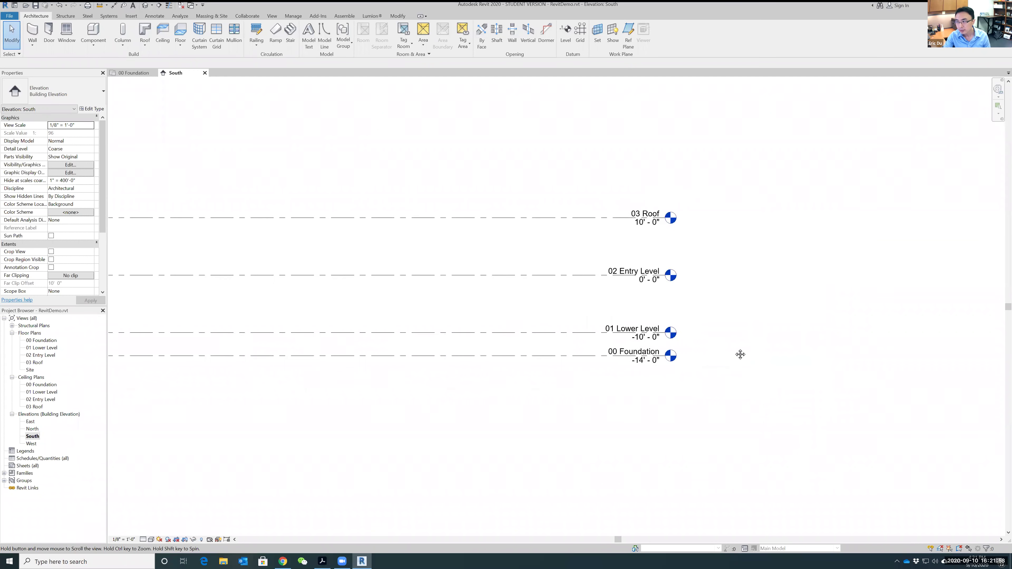
scroll(718, 349, down, 1)
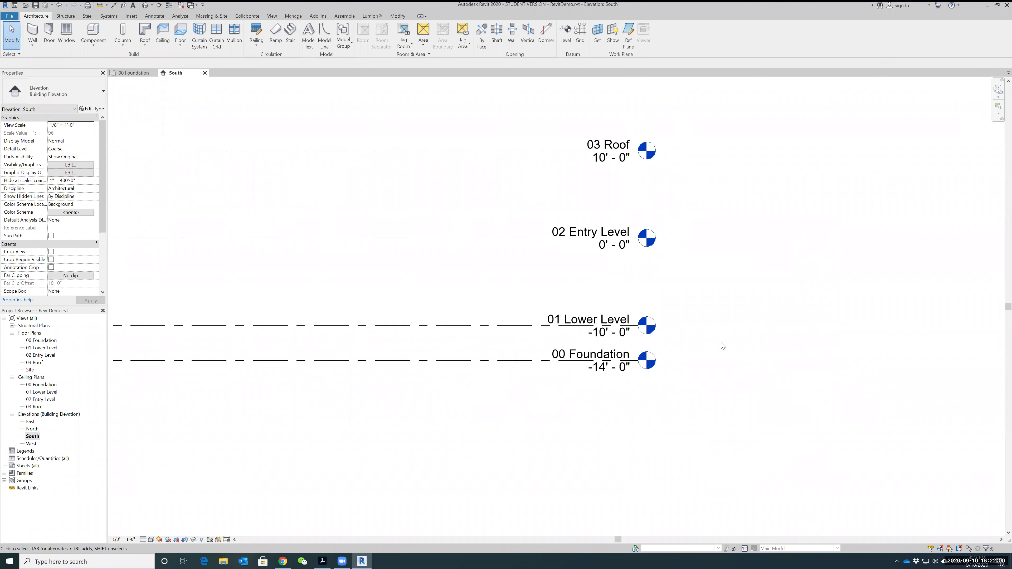
scroll(727, 342, down, 1)
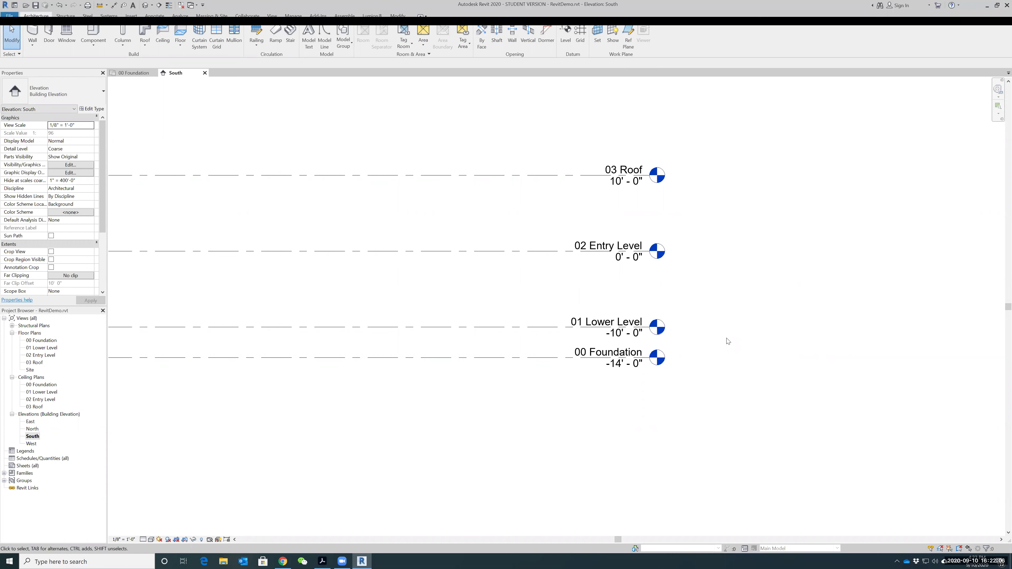
middle_drag(727, 341, 872, 361)
scroll(865, 357, up, 1)
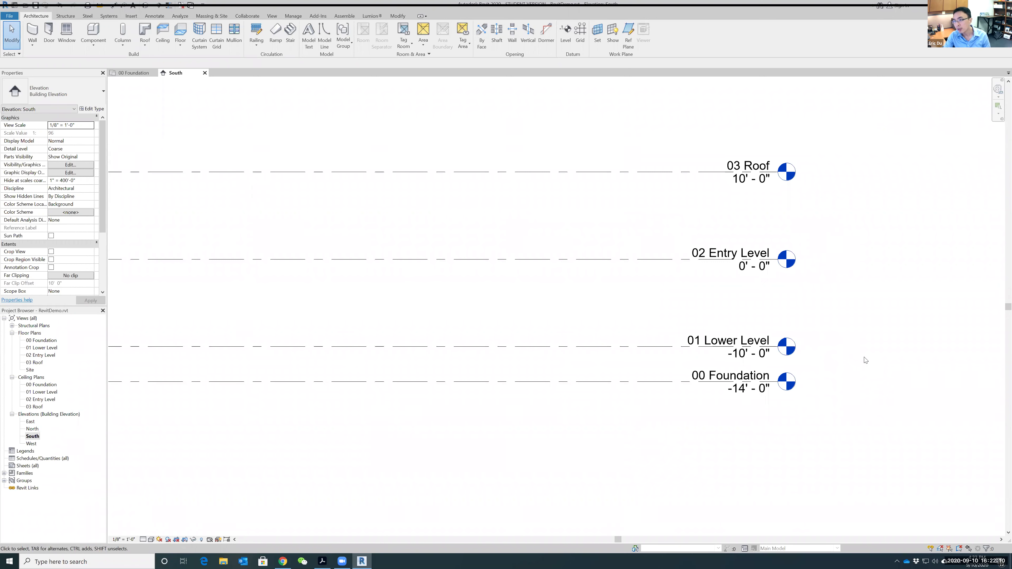
scroll(867, 360, up, 1)
scroll(866, 360, down, 2)
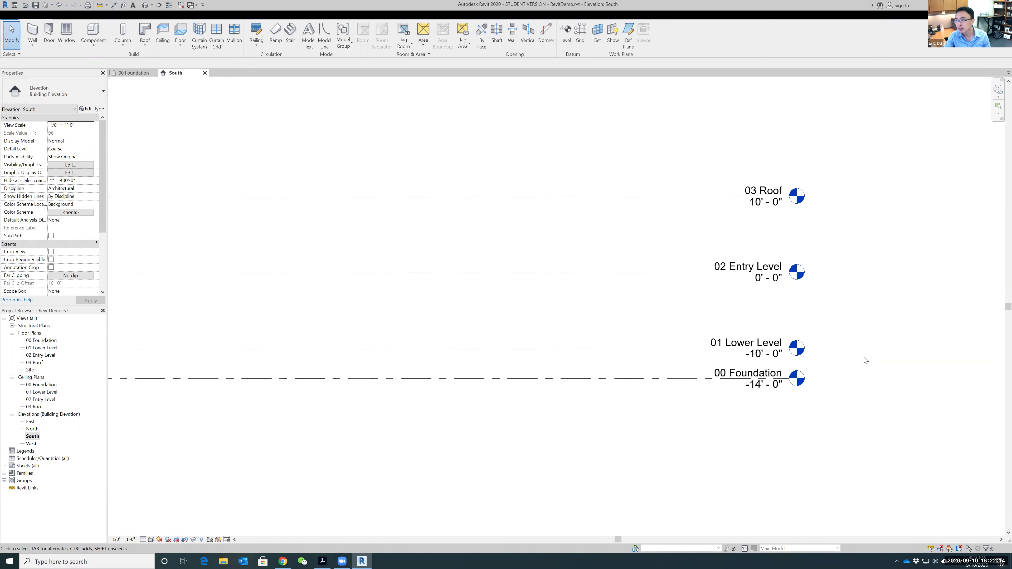
middle_drag(854, 339, 881, 353)
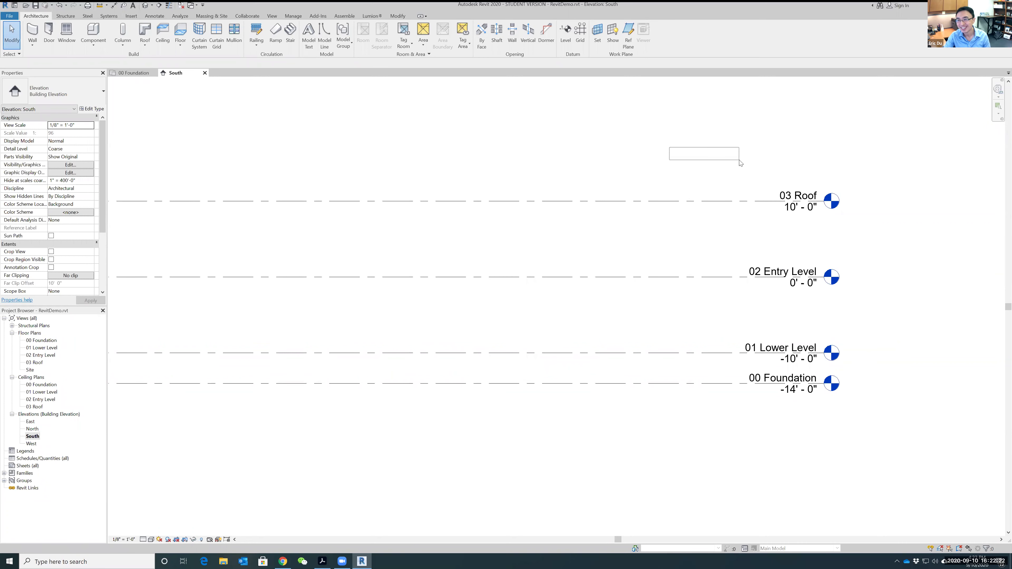
middle_drag(621, 185, 654, 193)
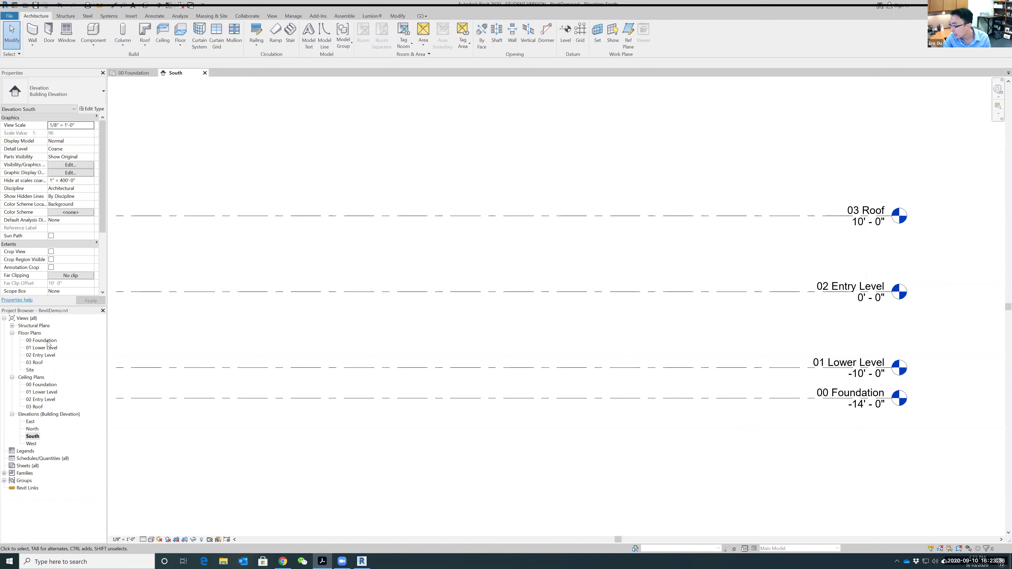
Step: Open the 00 Foundation floor plan, frame the view, and start the Wall tool
double_click(37, 341)
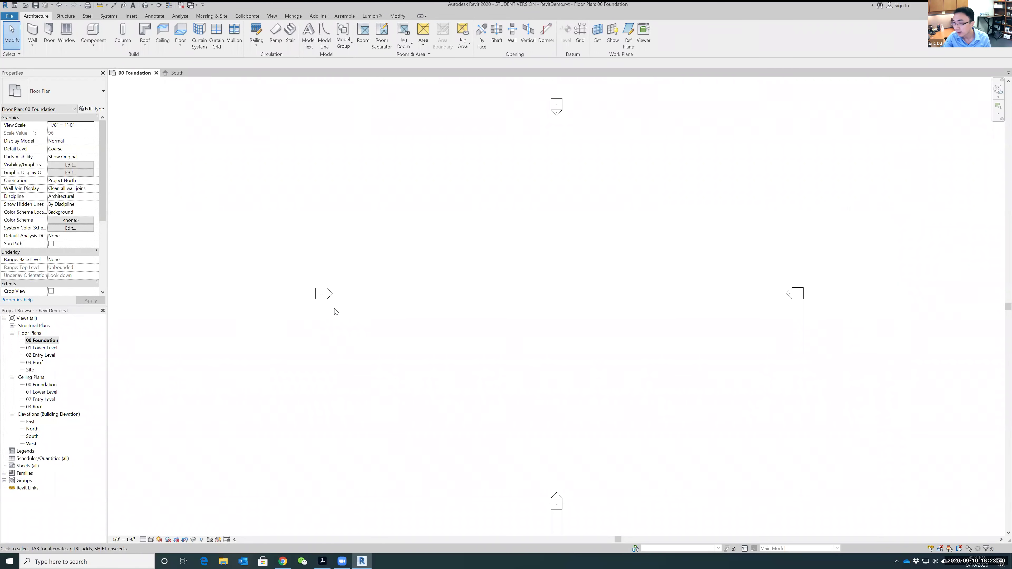
scroll(613, 292, up, 2)
scroll(635, 283, down, 1)
middle_drag(635, 282, 585, 310)
scroll(574, 305, up, 1)
scroll(478, 351, down, 1)
middle_drag(479, 362, 520, 305)
scroll(513, 303, up, 2)
scroll(513, 303, down, 1)
scroll(416, 282, down, 1)
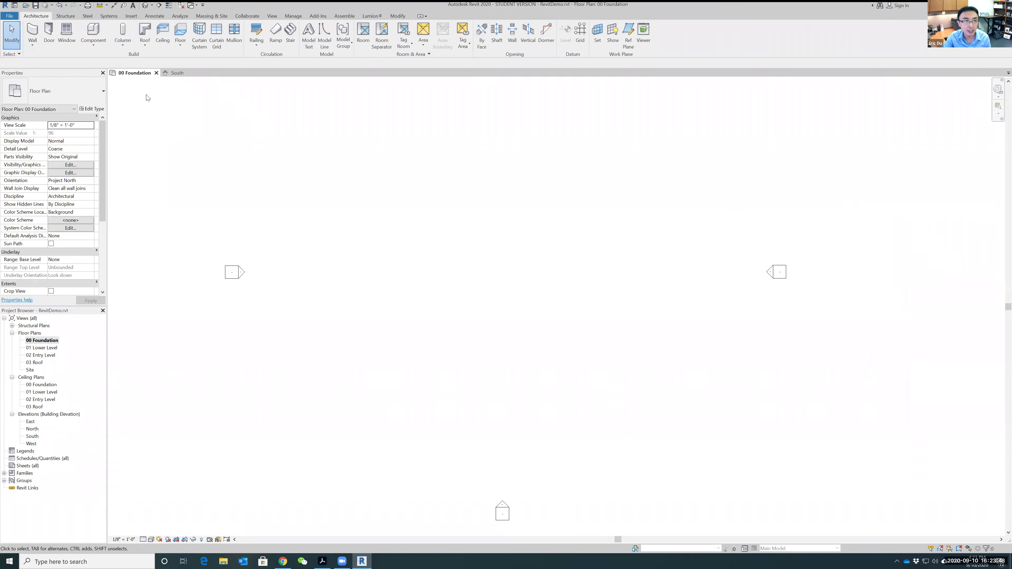
click(31, 31)
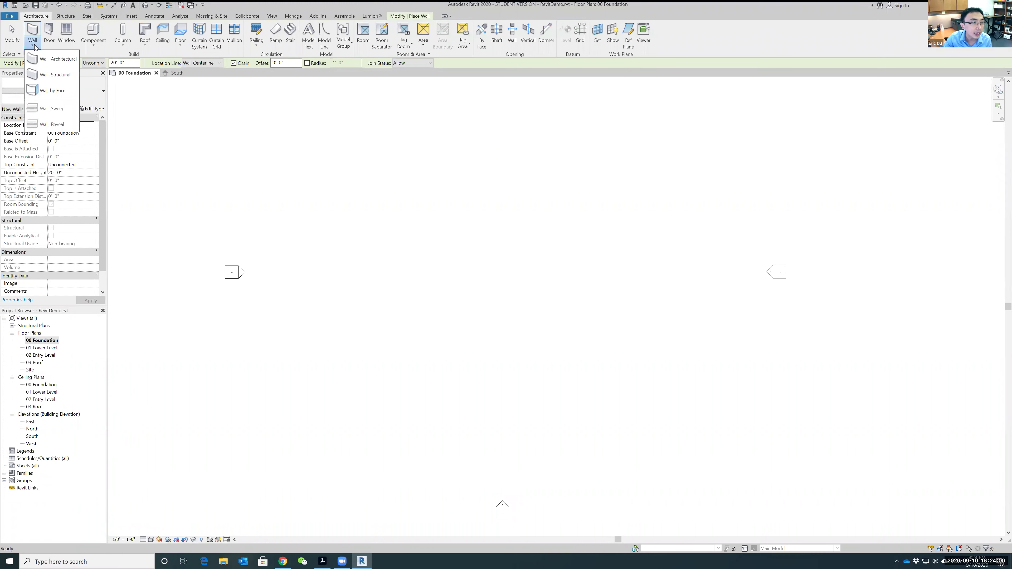
Step: Set the wall to Retaining - 12" Concrete, height up to 02 Entry Level, and place its start point
click(100, 90)
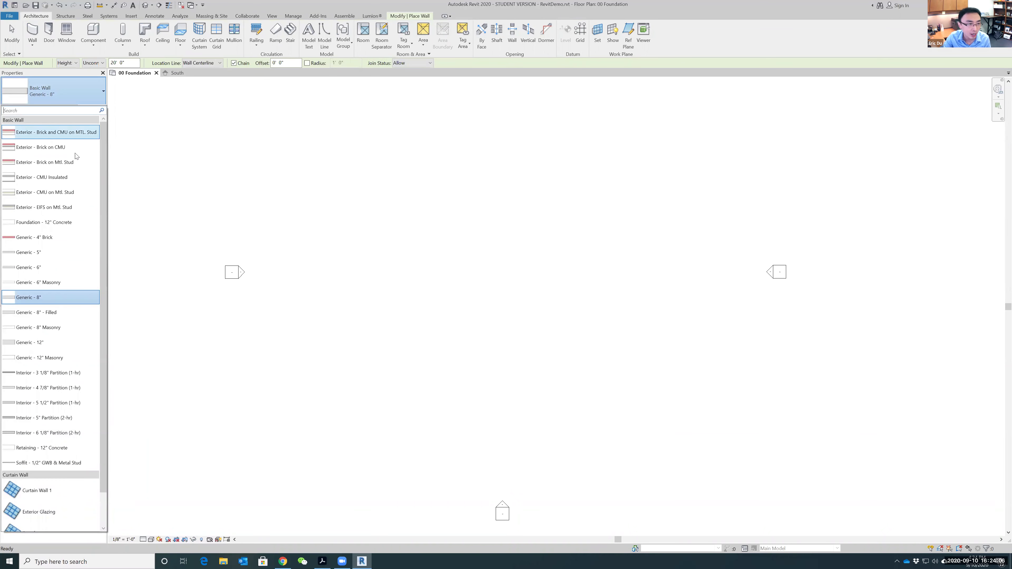
scroll(60, 328, down, 1)
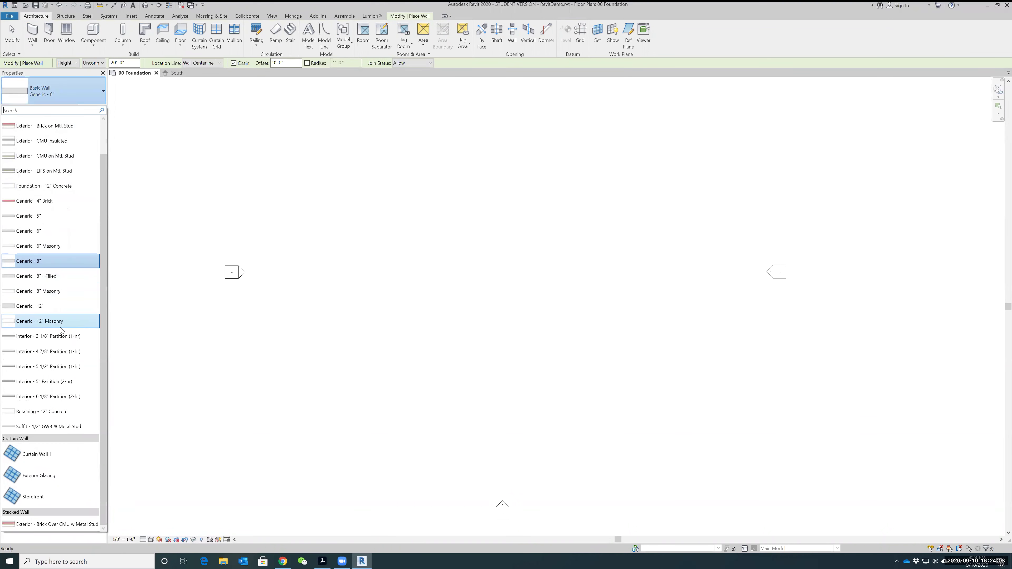
click(58, 411)
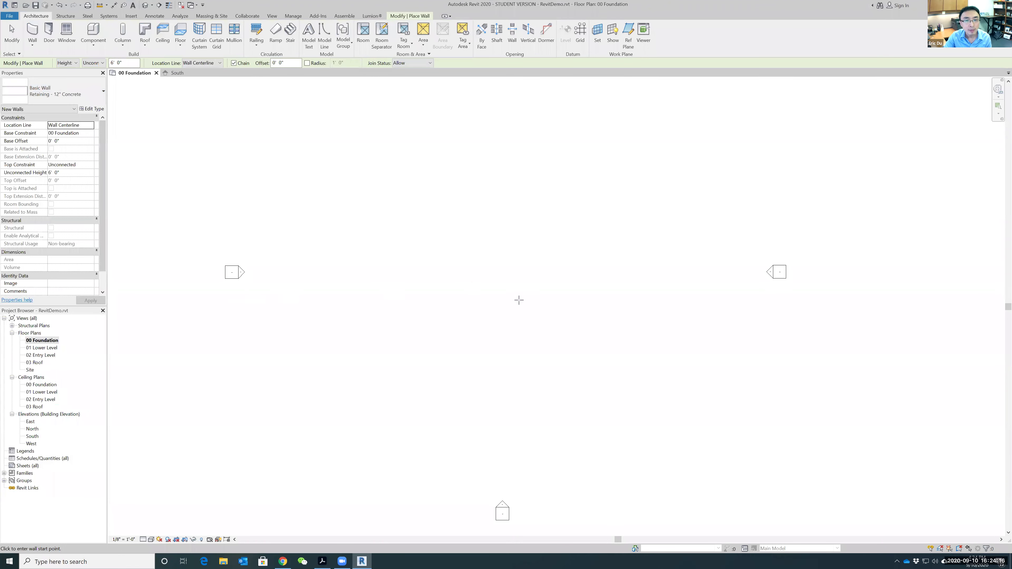
click(73, 64)
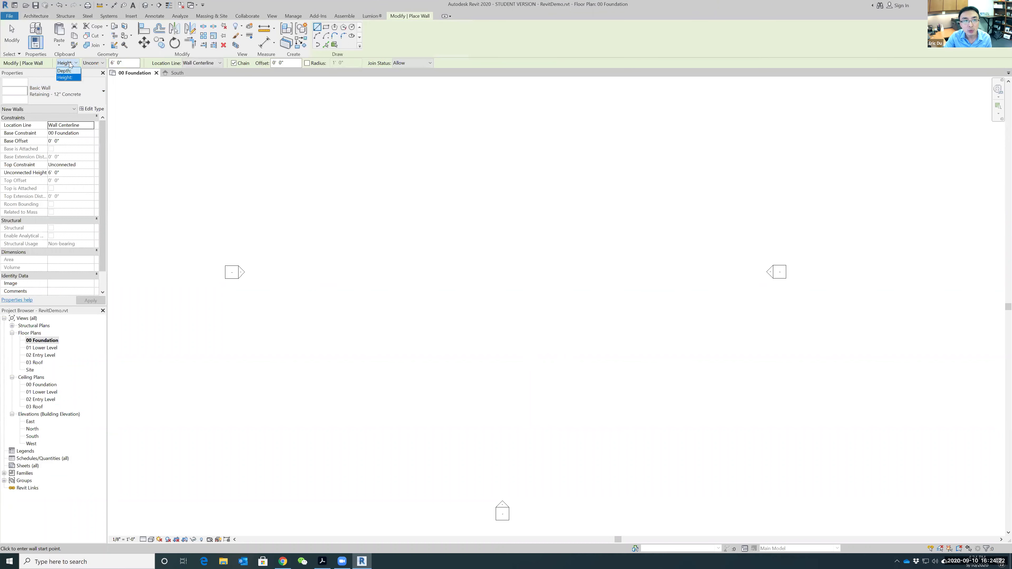
click(65, 78)
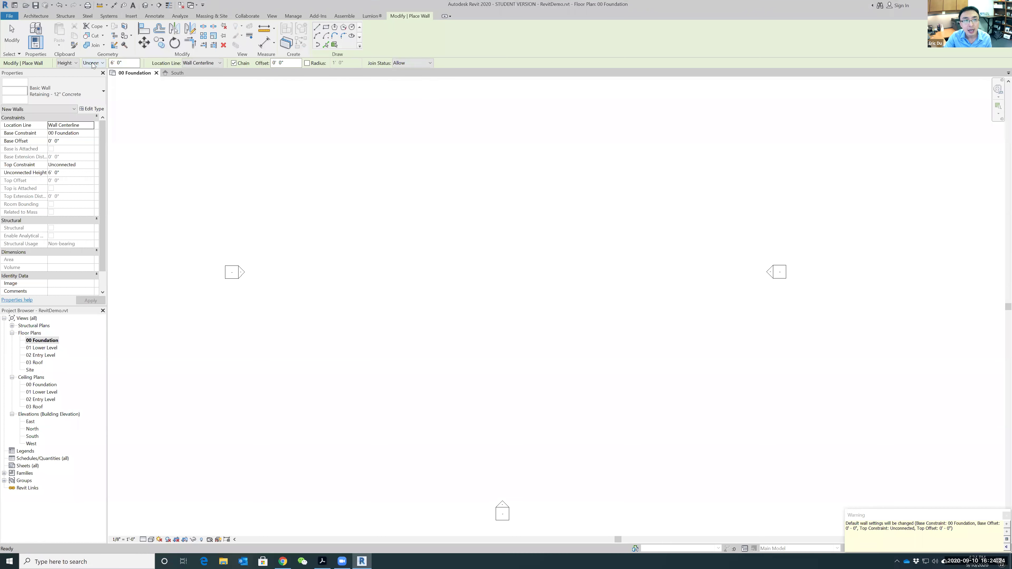
click(92, 63)
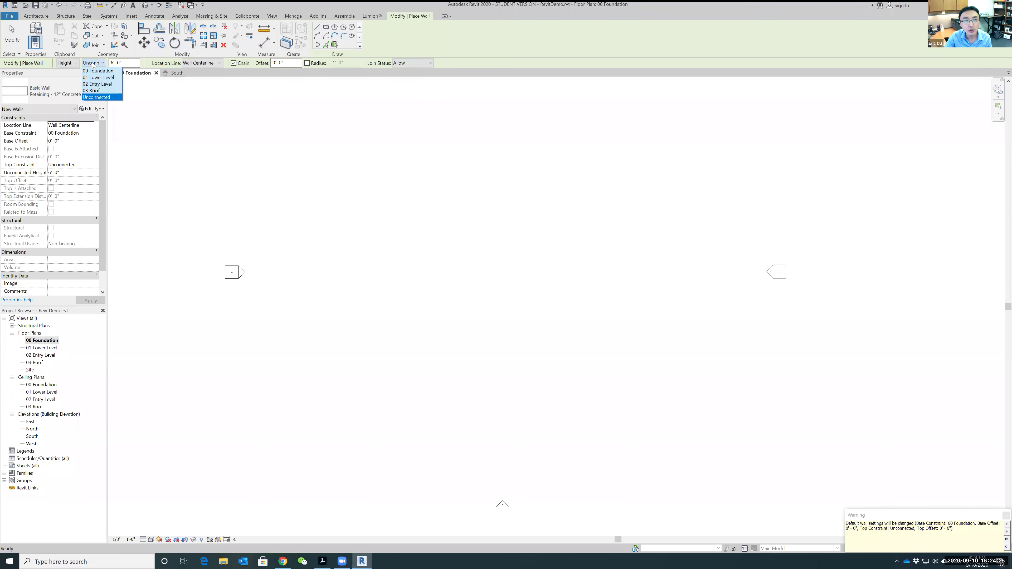
click(98, 84)
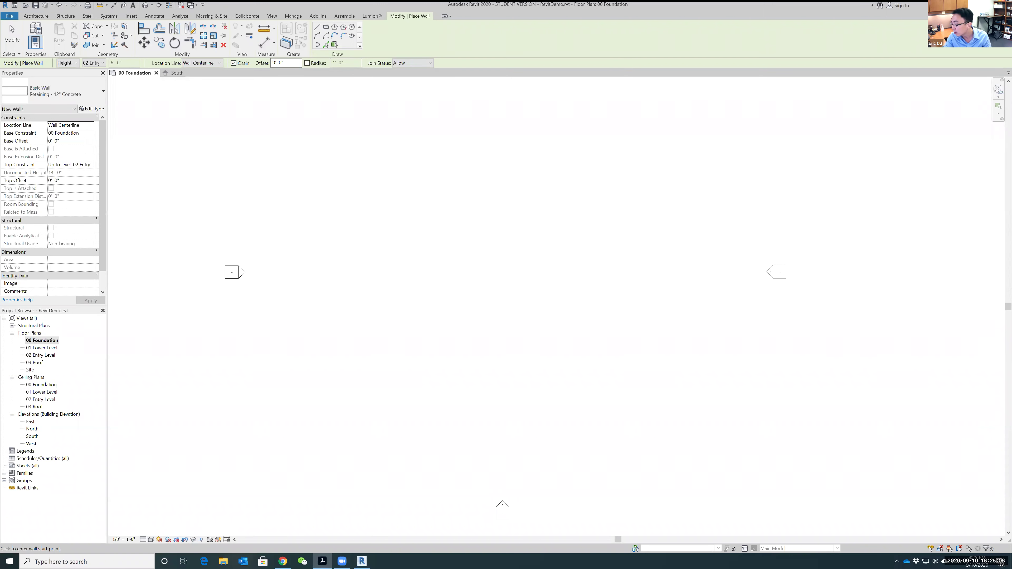
scroll(553, 350, up, 1)
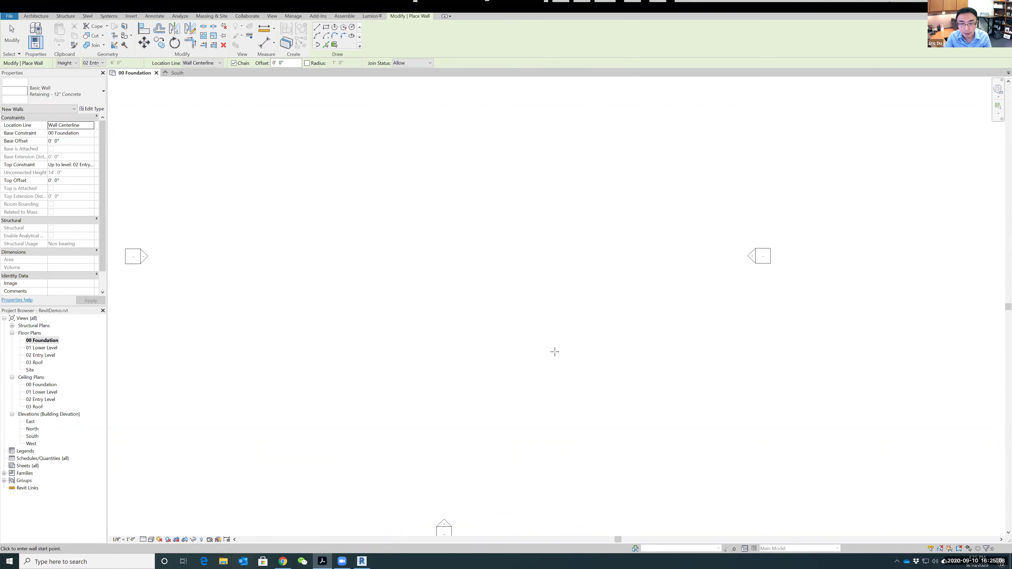
click(565, 351)
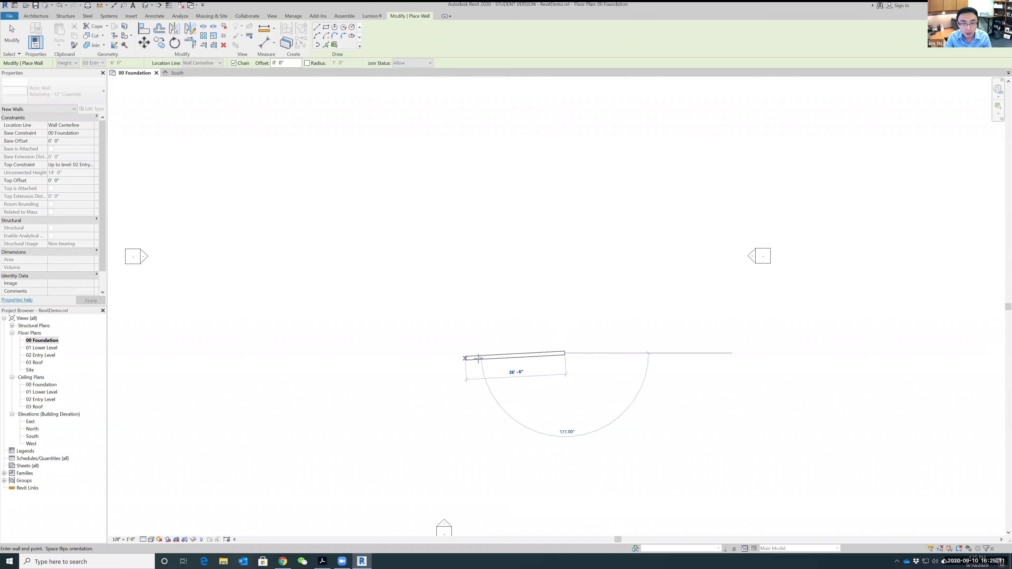
Step: Draw chained walls: 40' bottom leftward, 22' left side upward, 40' top, leaving the right open
click(427, 353)
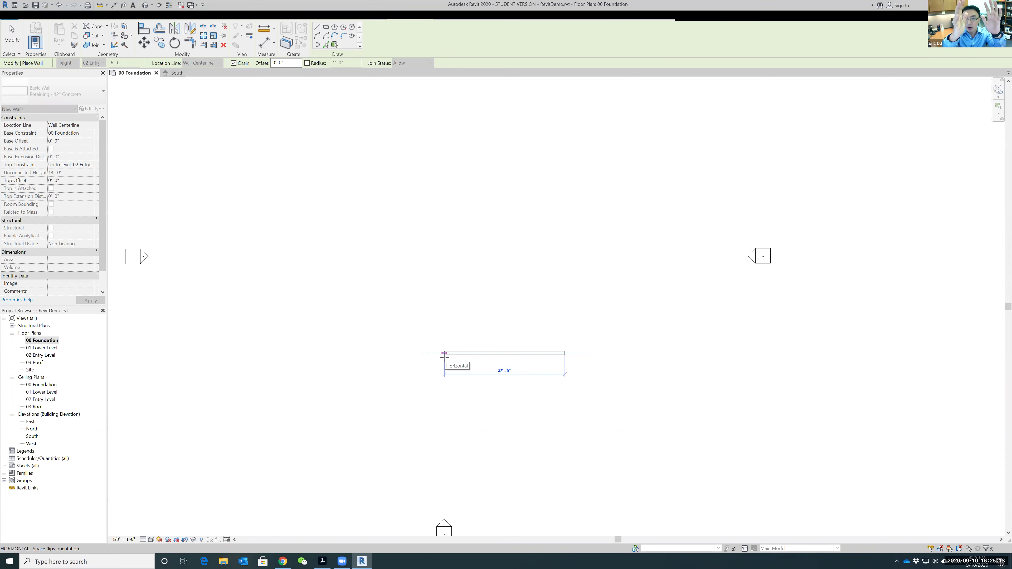
text(40)
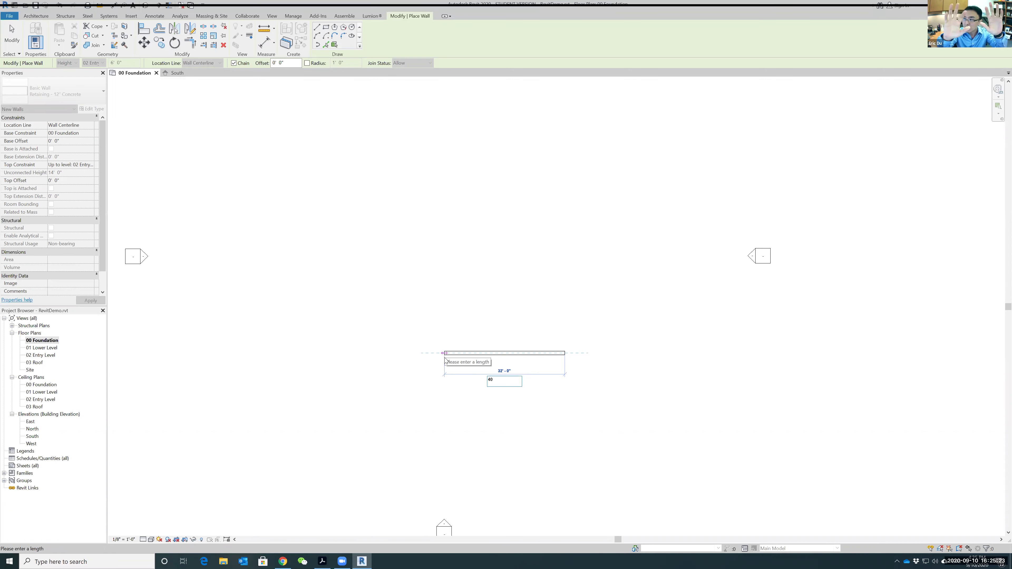
key(Return)
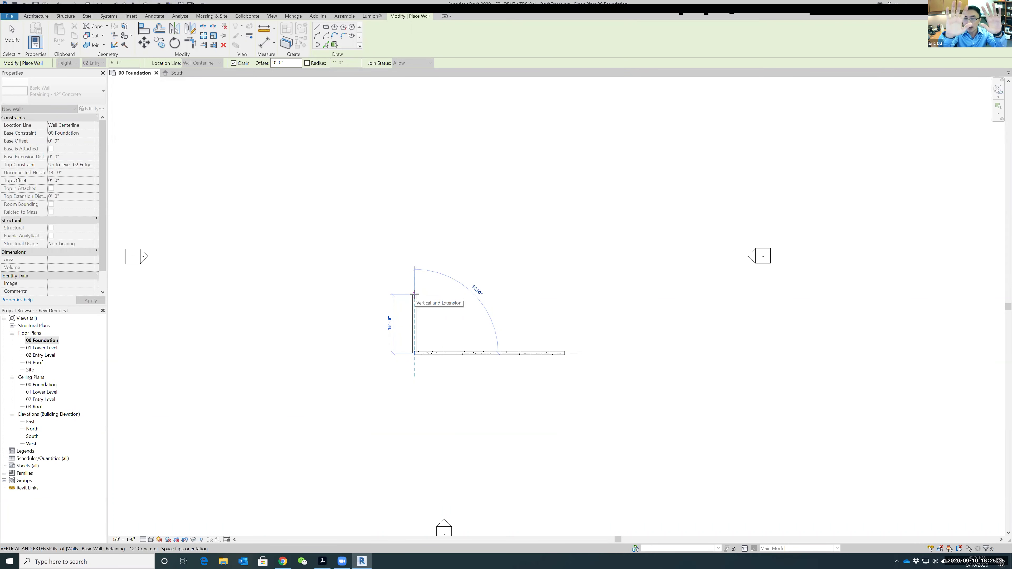
text(22)
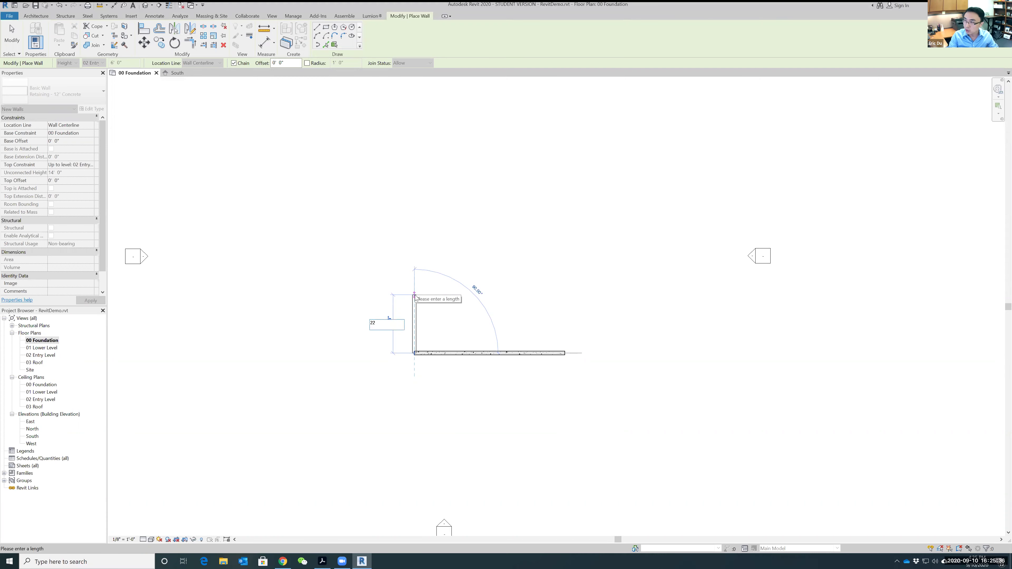
key(Return)
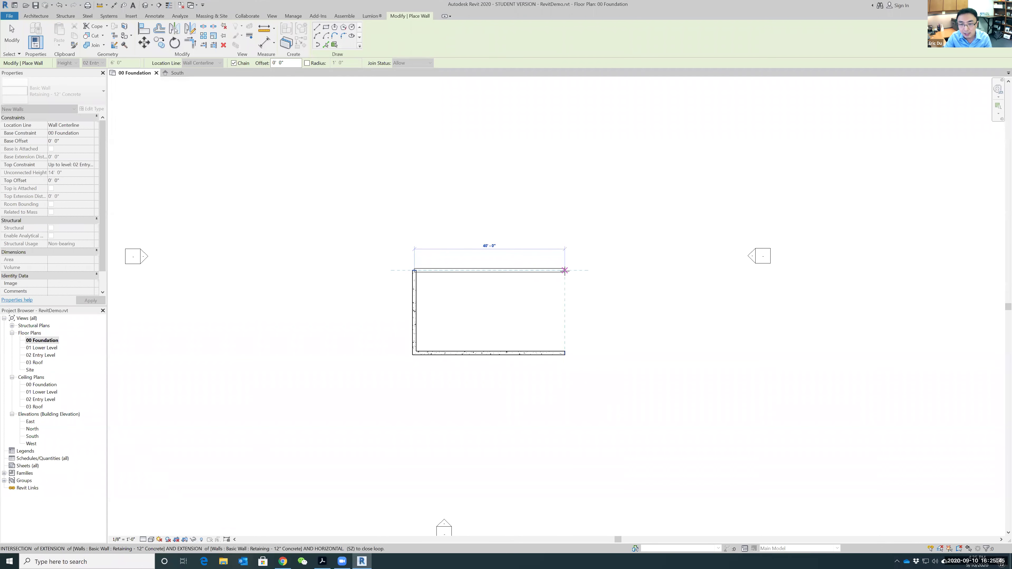
click(564, 271)
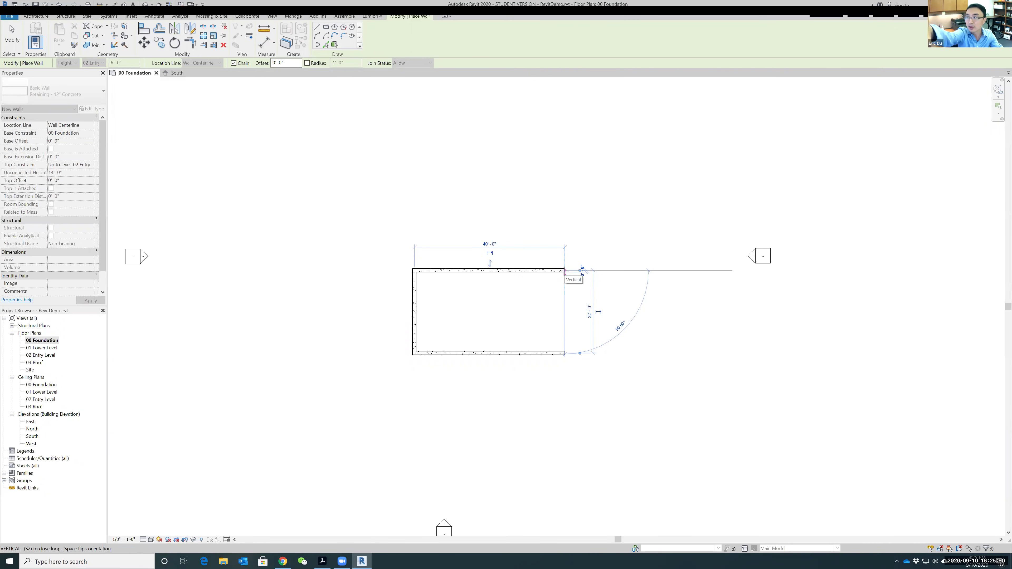
key(Escape)
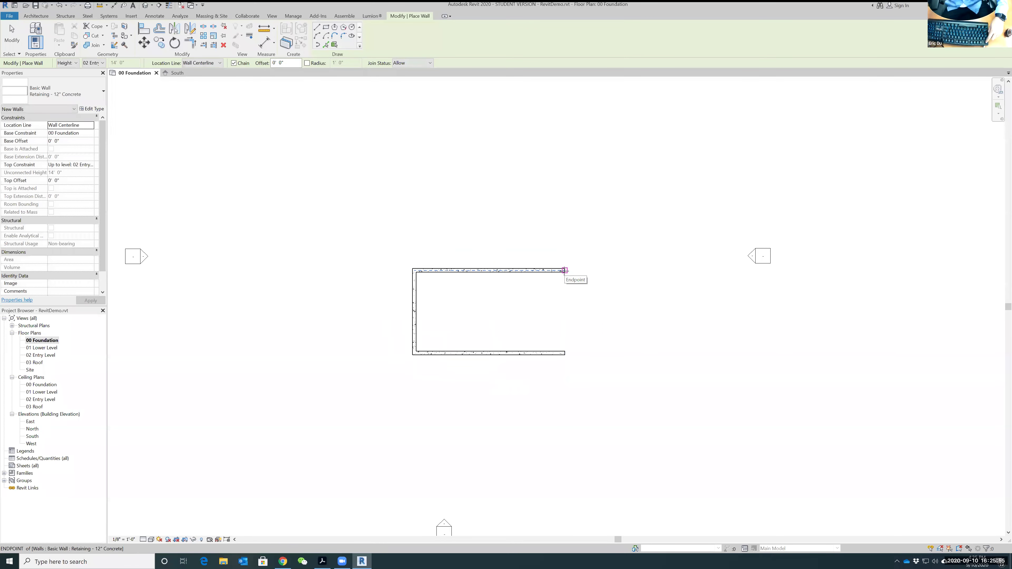
key(Escape)
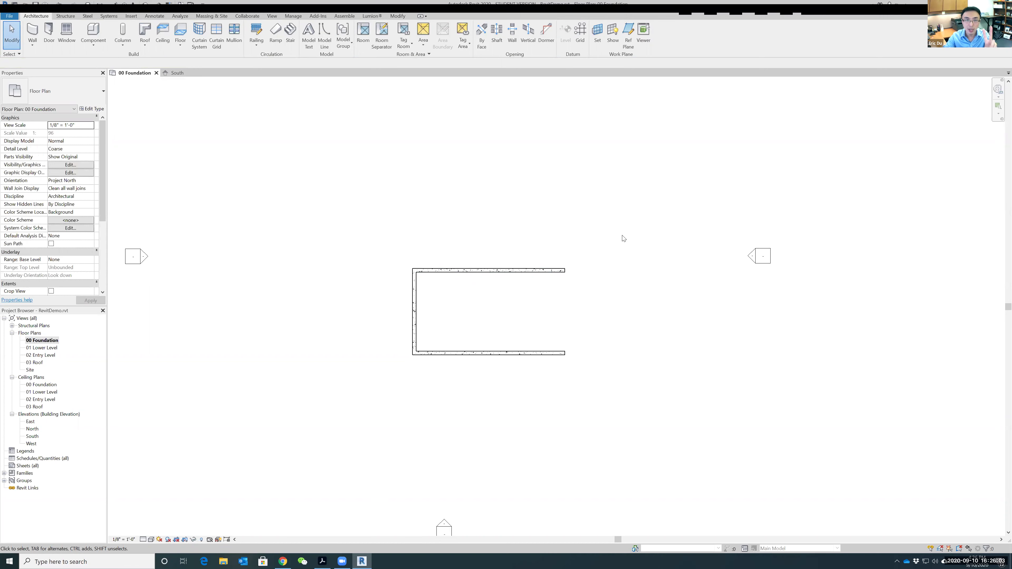
Step: Switch to the Default 3D View showing the U-shaped retaining walls below the level lines
drag(348, 208, 691, 371)
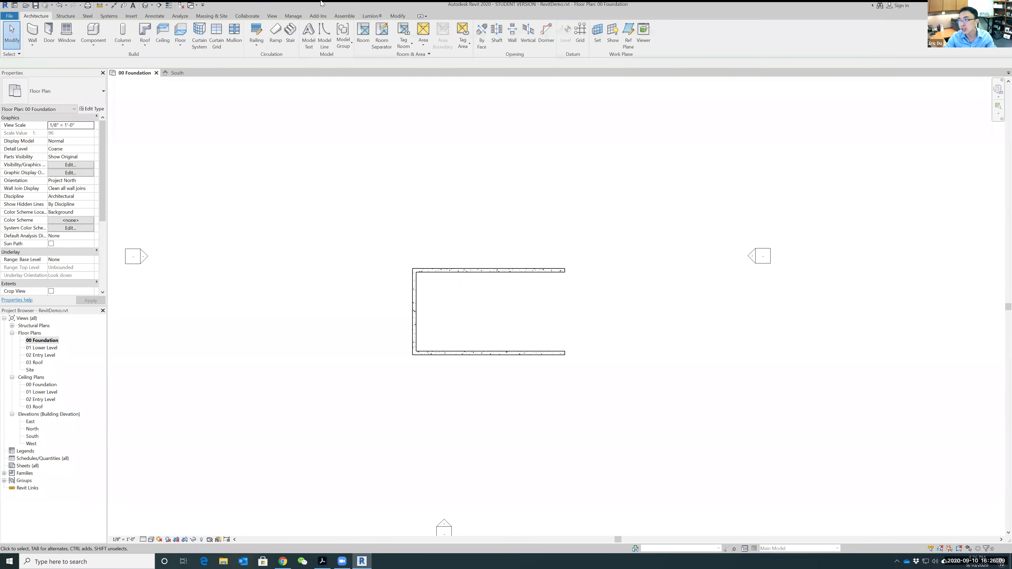
click(273, 17)
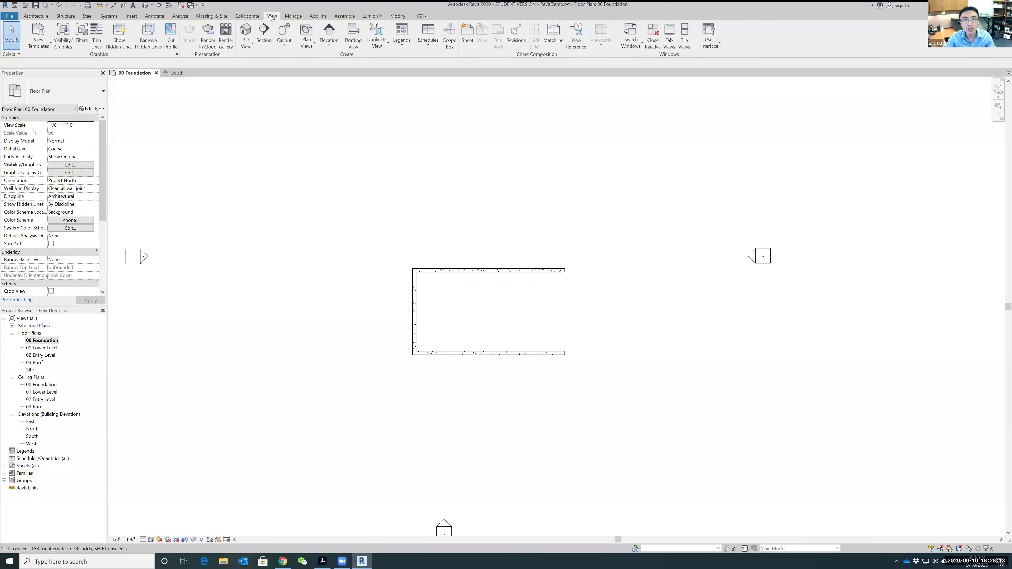
click(245, 30)
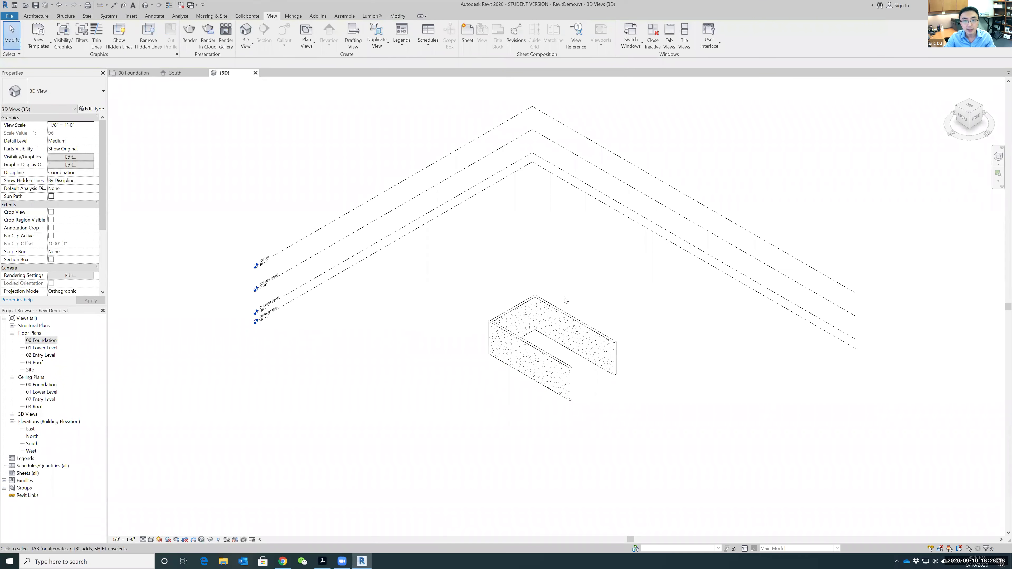
Step: Pan, orbit and zoom the 3D view to inspect the U-shaped 12" concrete retaining walls
middle_drag(723, 406, 669, 354)
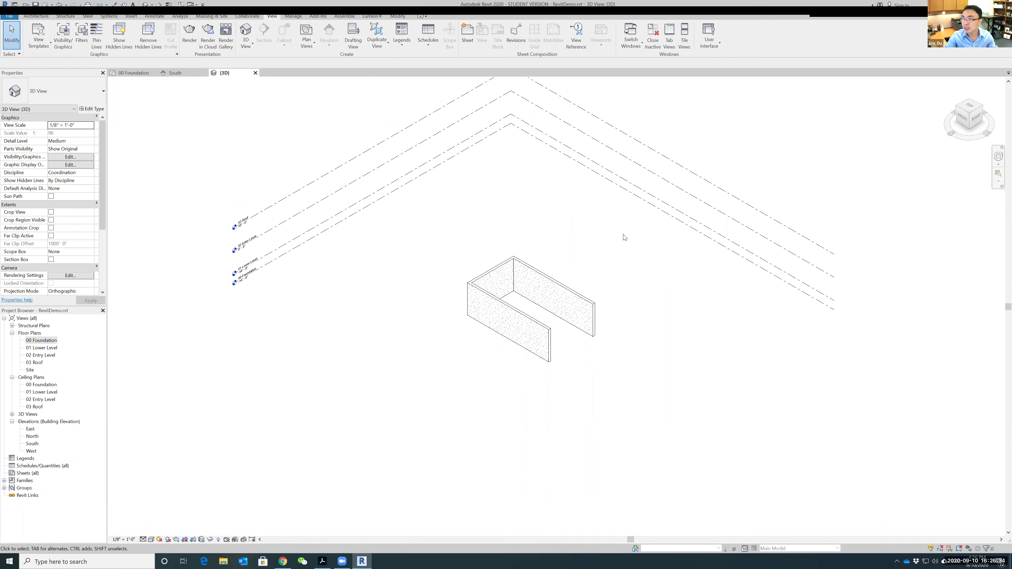
shift+middle_drag(652, 371, 764, 289)
scroll(609, 321, up, 3)
shift+middle_drag(486, 289, 542, 294)
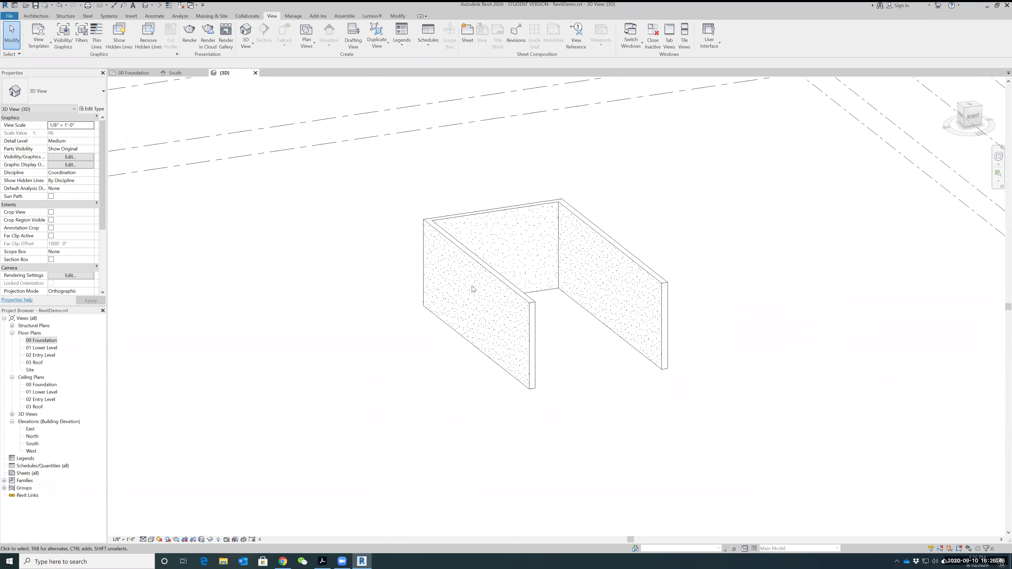
shift+middle_drag(351, 312, 350, 312)
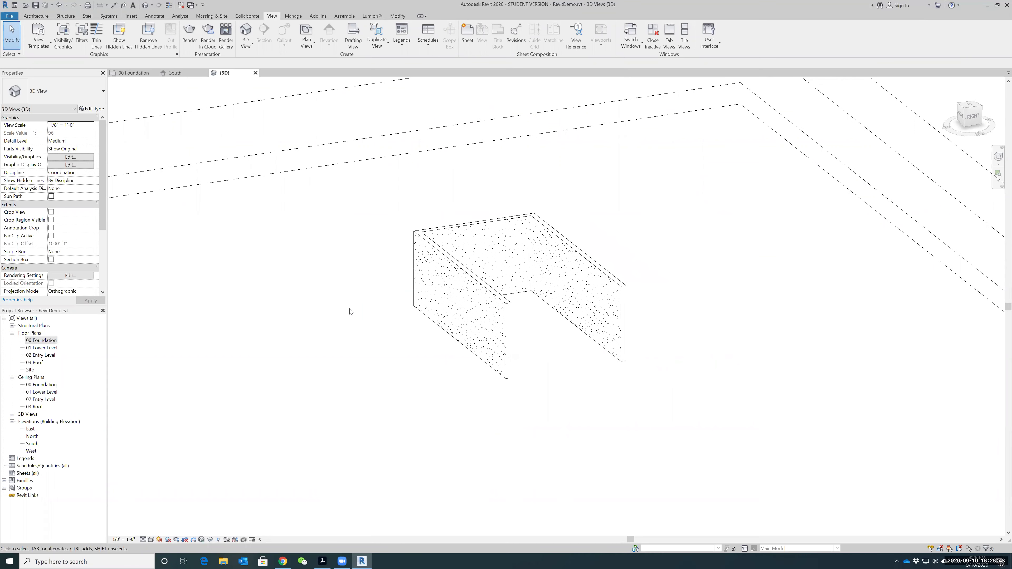
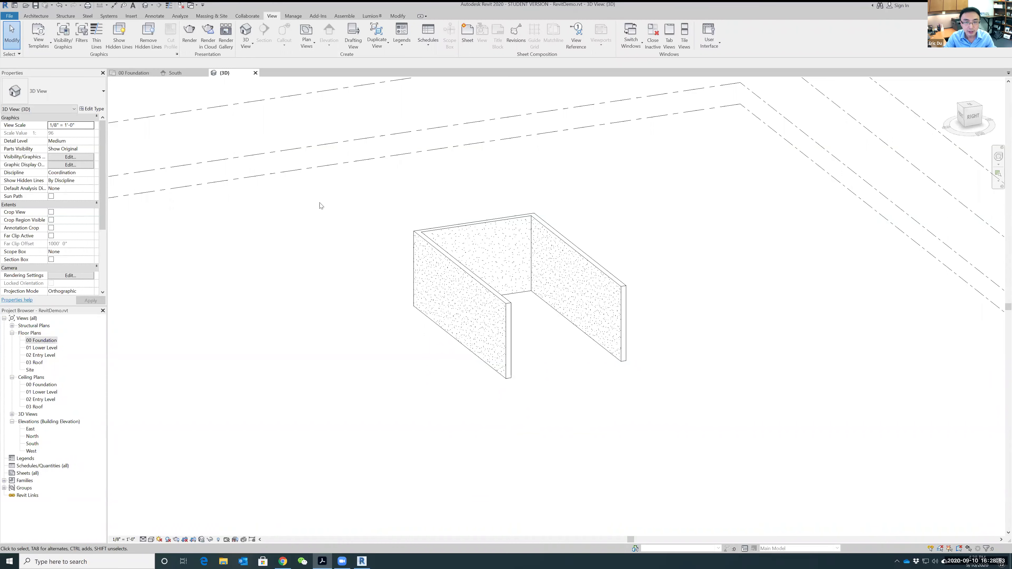
Step: Remove the three U-shaped walls from the 3D view, then switch to the 00 Foundation plan
drag(356, 177, 721, 446)
key(Delete)
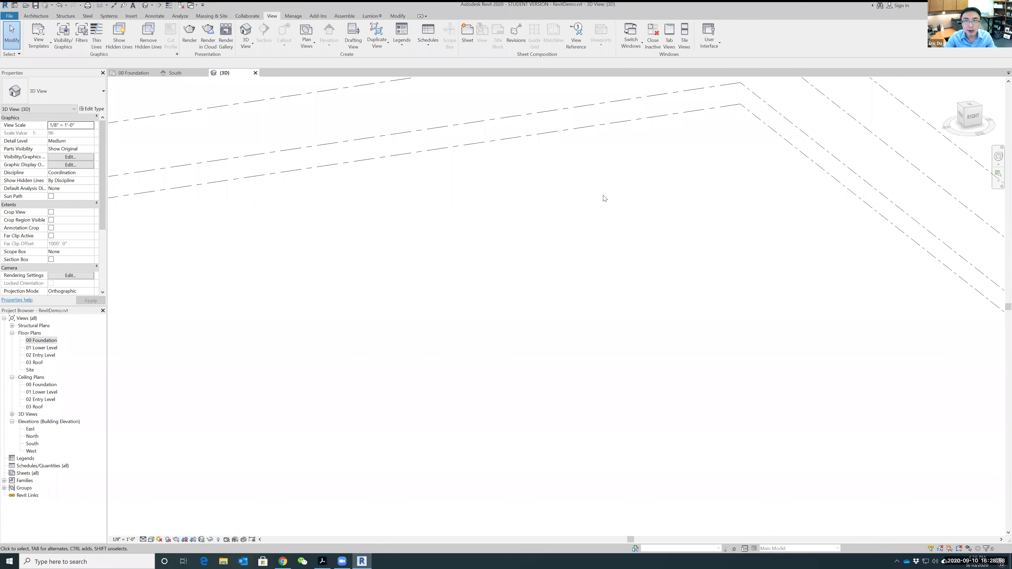
scroll(698, 218, down, 2)
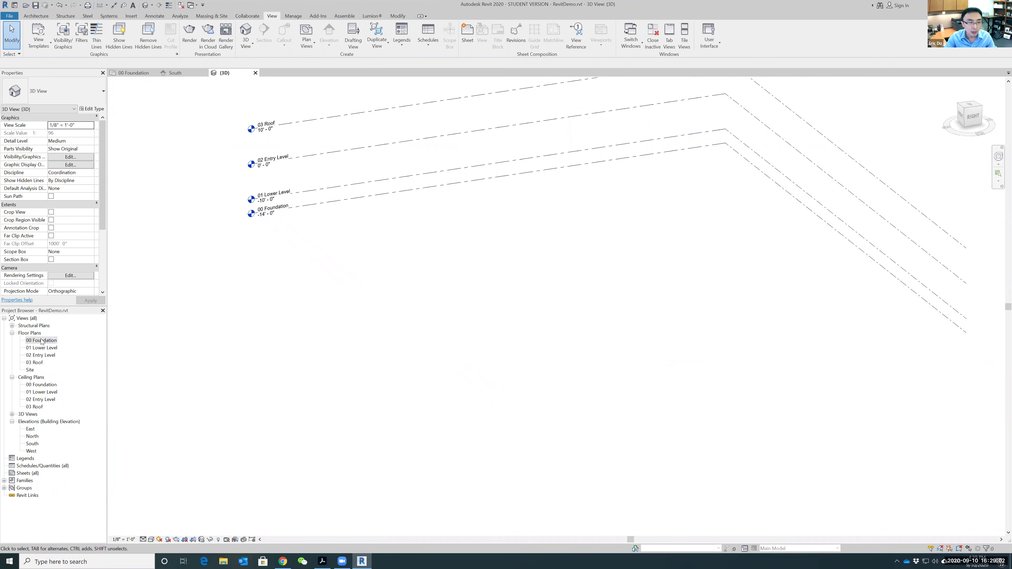
double_click(40, 342)
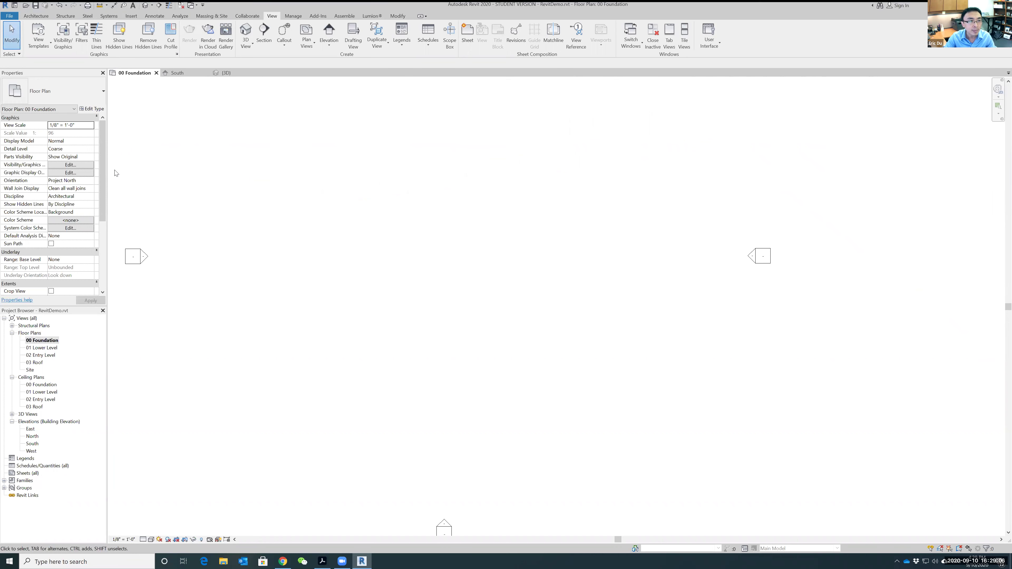
Step: Start a Basic Wall of type Retaining - 12" Concrete and pick its height/depth direction
click(36, 16)
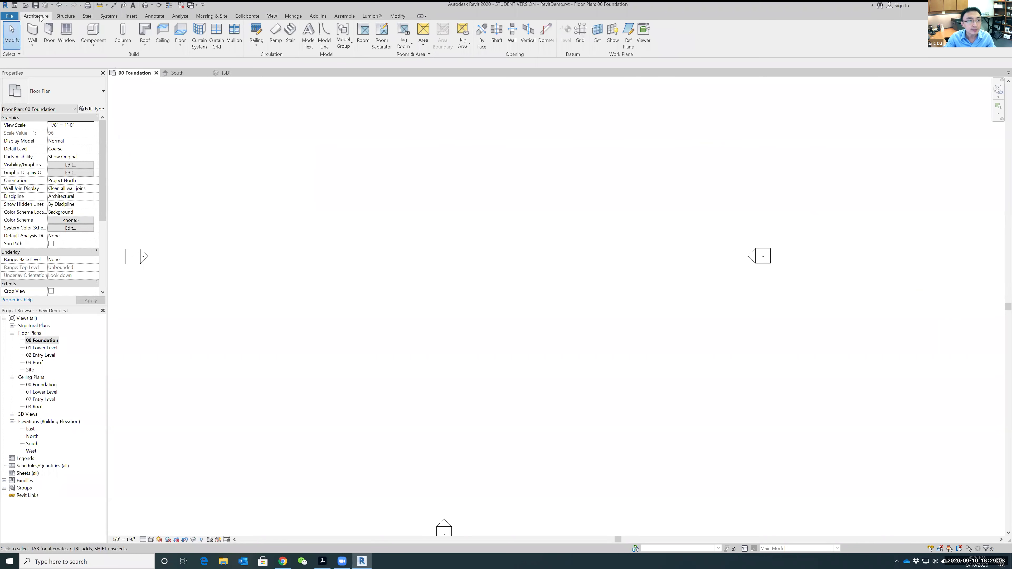
click(30, 32)
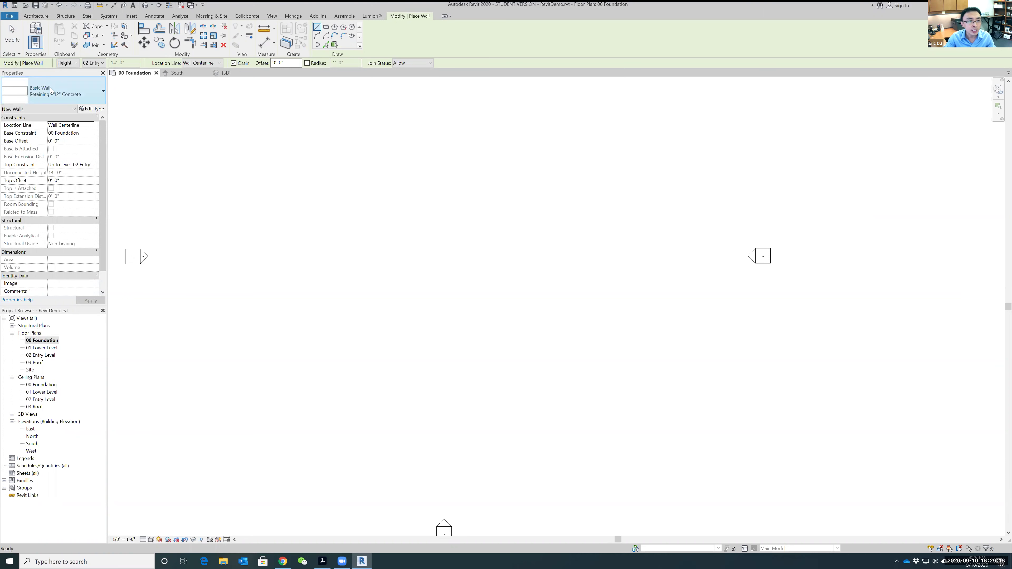
click(104, 90)
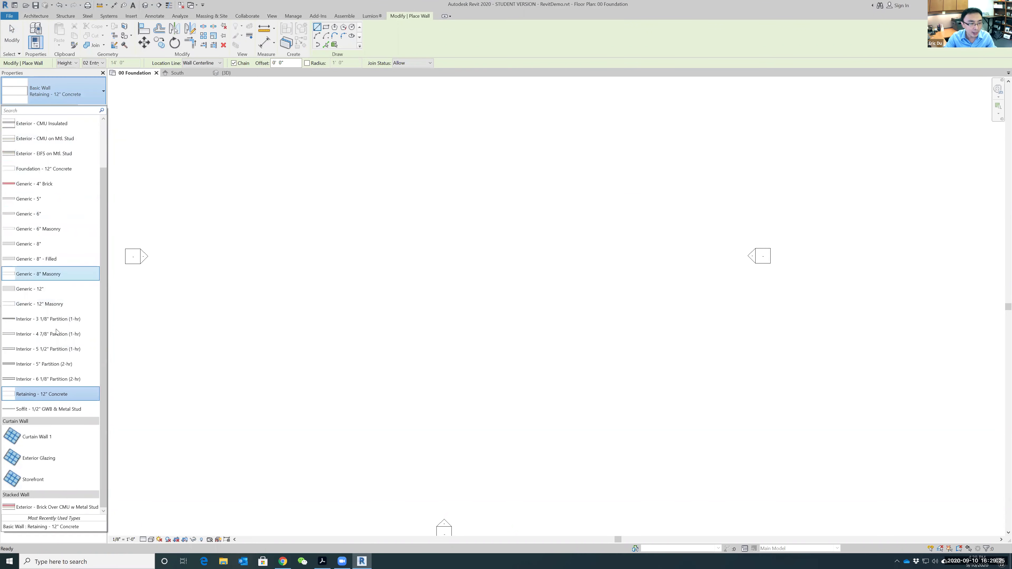
click(55, 394)
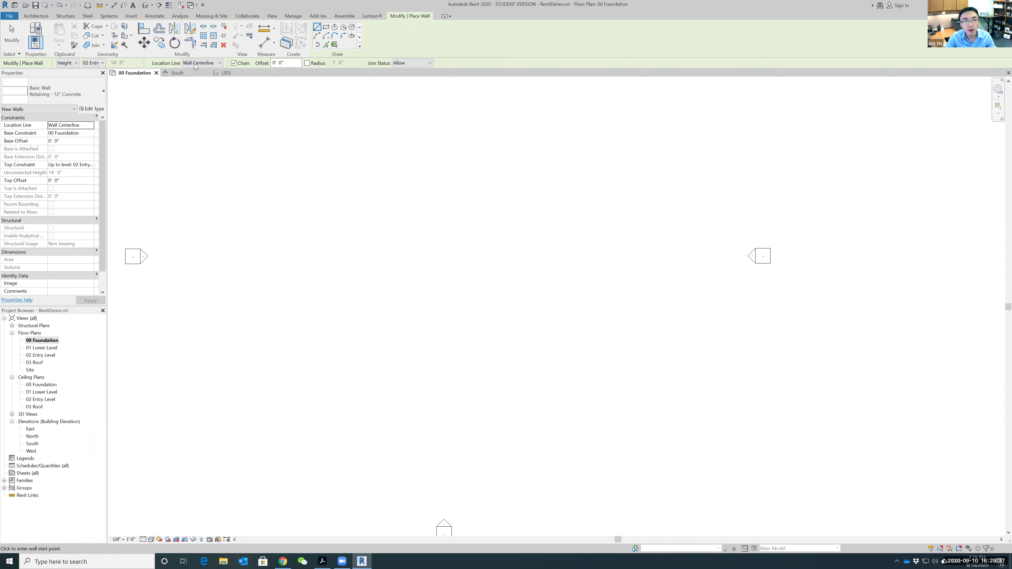
click(75, 63)
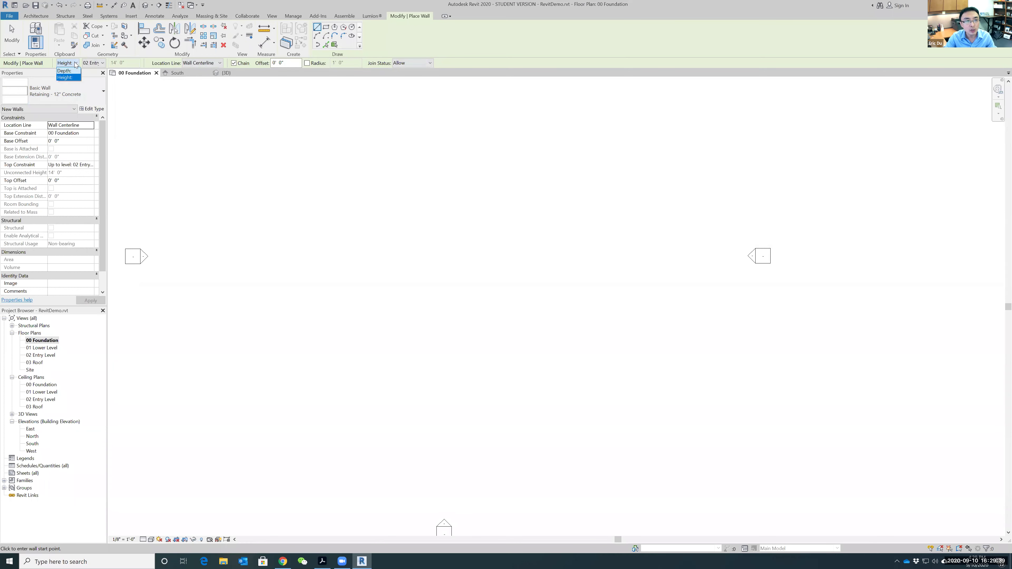
click(66, 78)
click(98, 64)
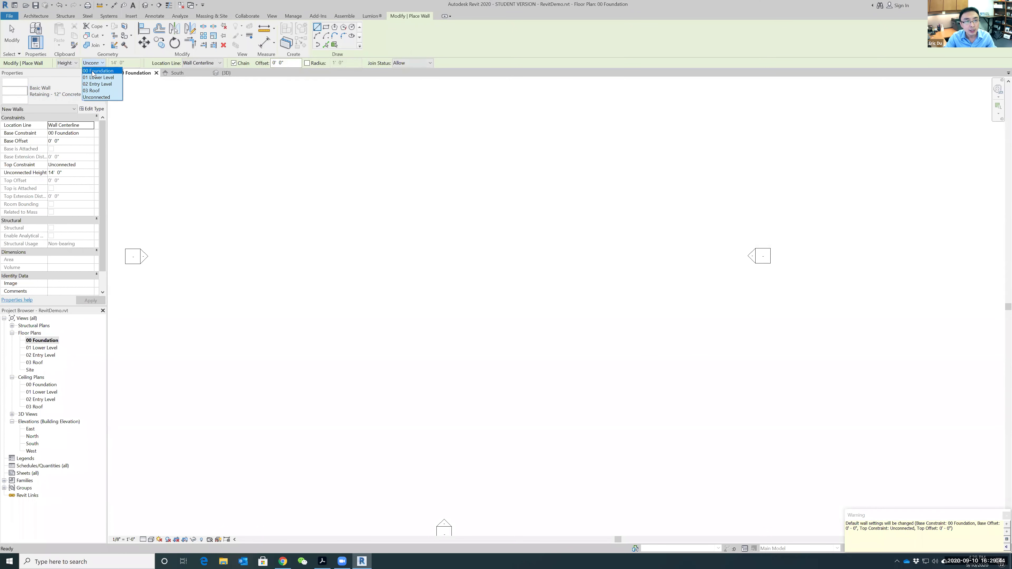
click(92, 84)
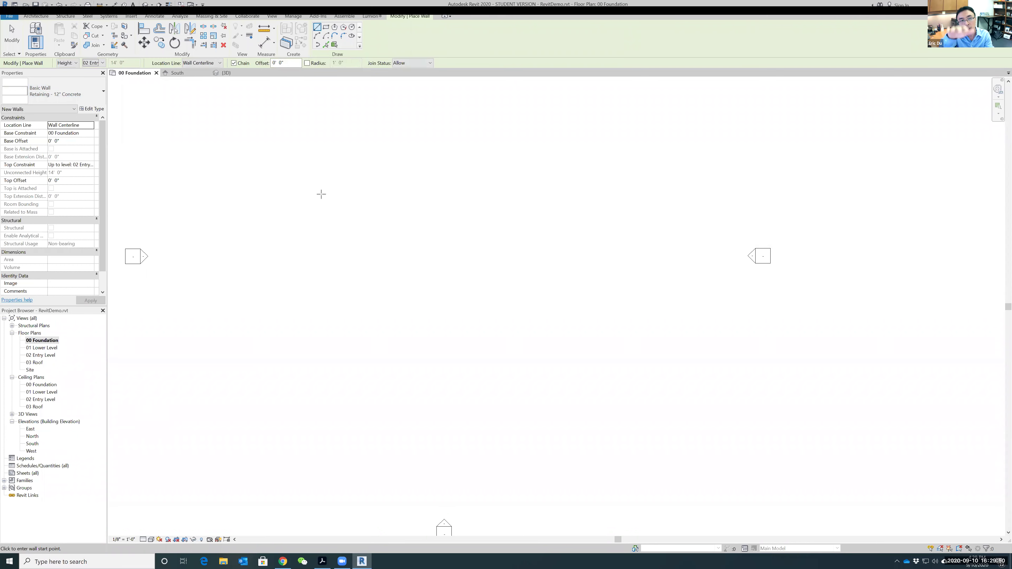
click(218, 64)
click(218, 64)
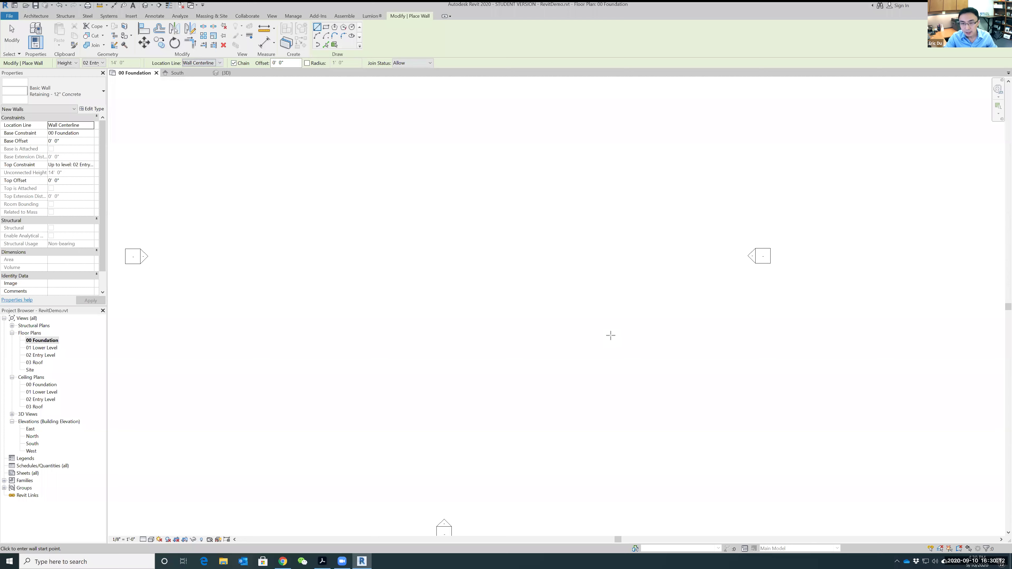
click(627, 353)
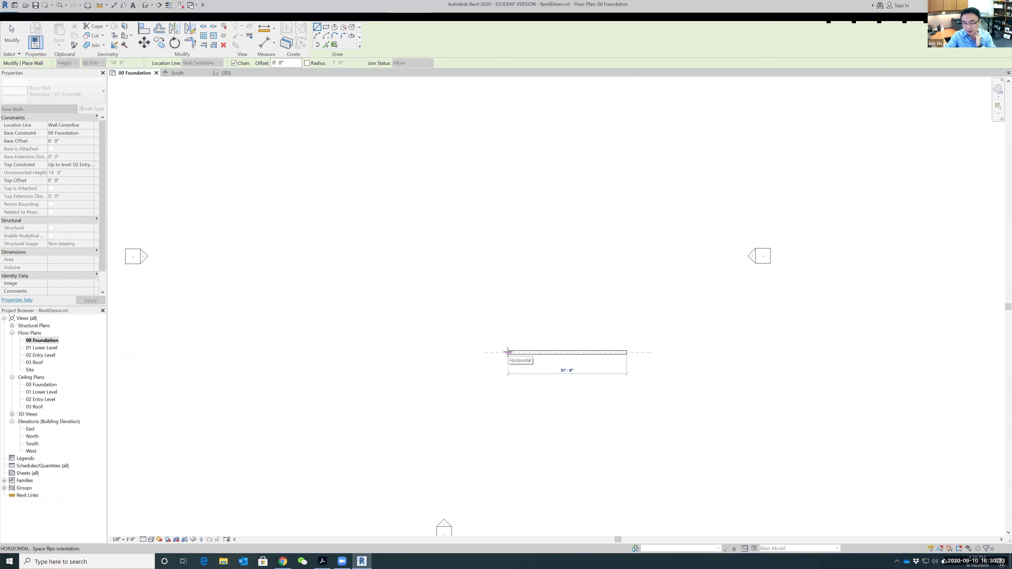
Step: Draw a 40' bottom retaining wall, a vertical wall to the snapped top point, then the top wall
text(40)
key(Return)
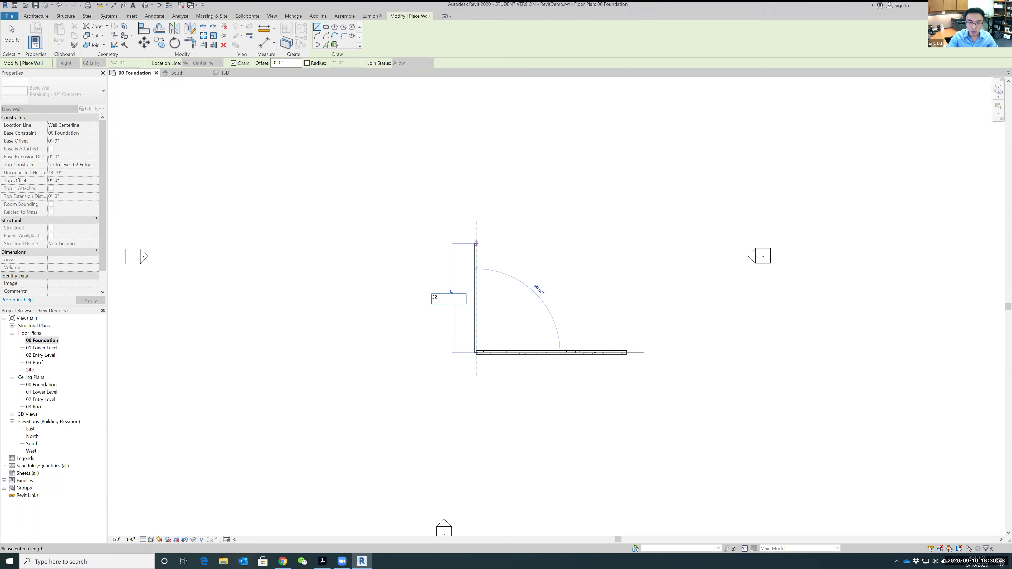
click(477, 244)
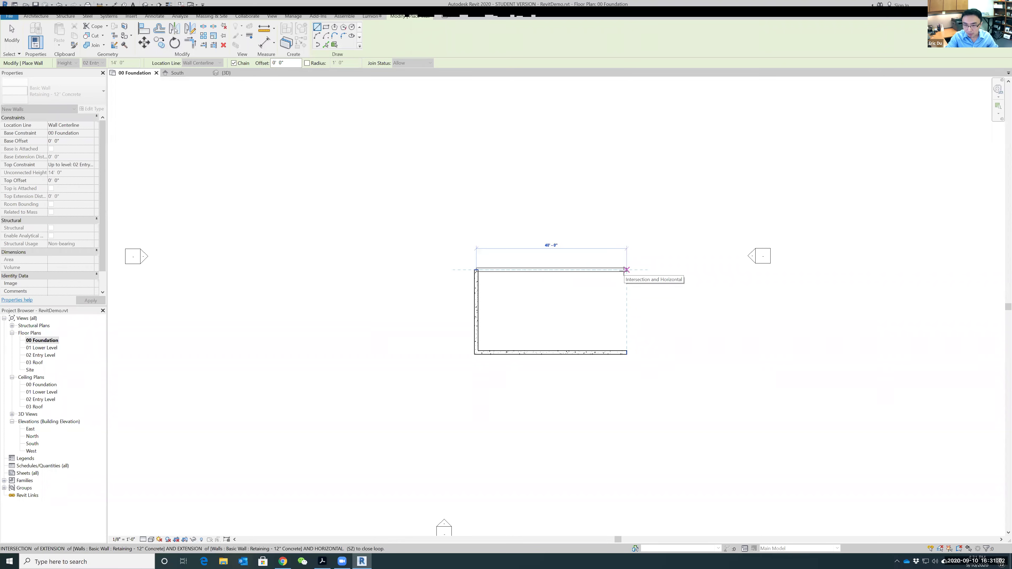
click(626, 270)
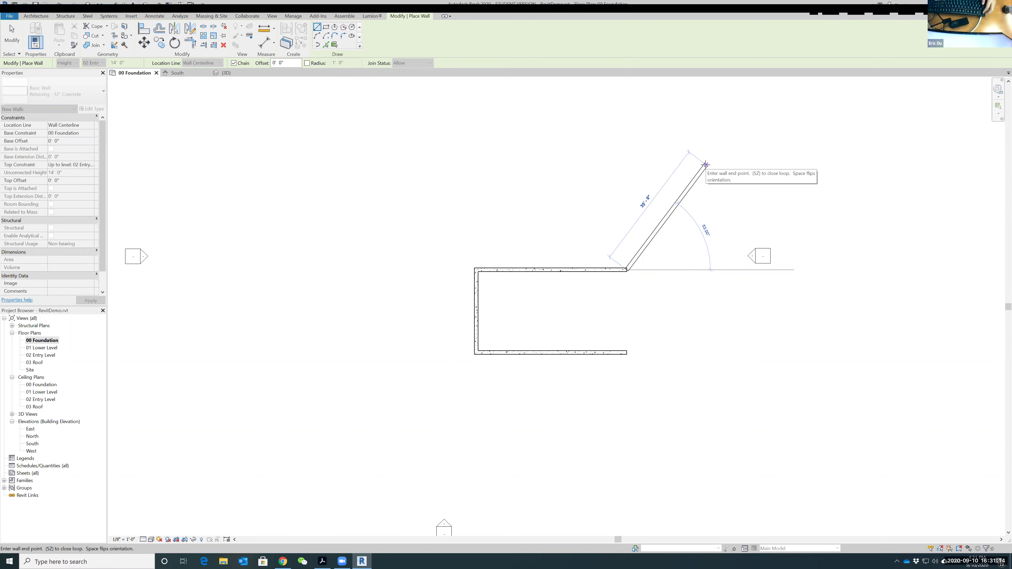
Step: Exit the Wall tool, leaving three retaining walls as an open U
key(Escape)
key(Escape)
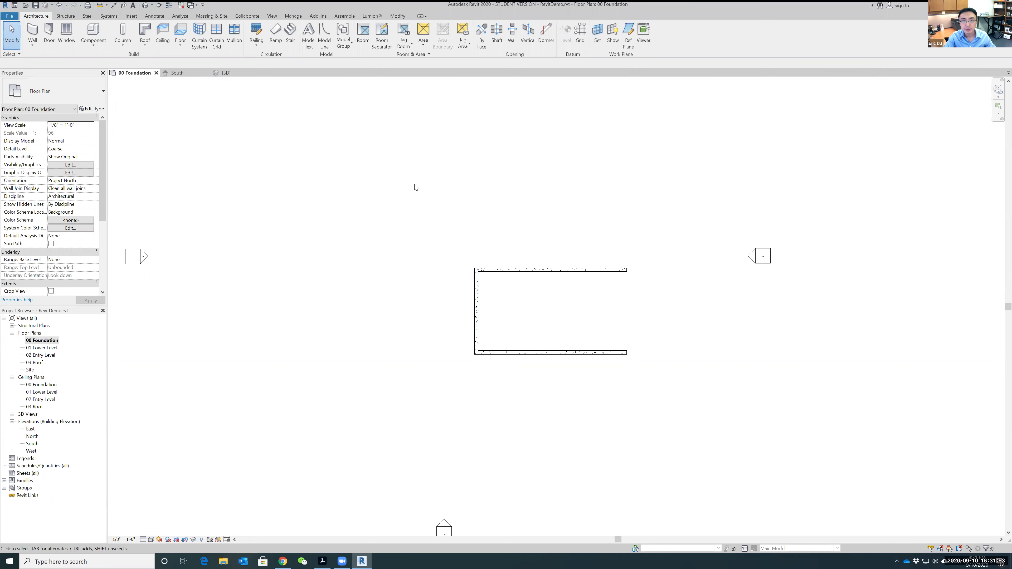
Step: Centre the retaining walls in the 00 Foundation plan and bring up the View ribbon tools
middle_drag(626, 235, 579, 233)
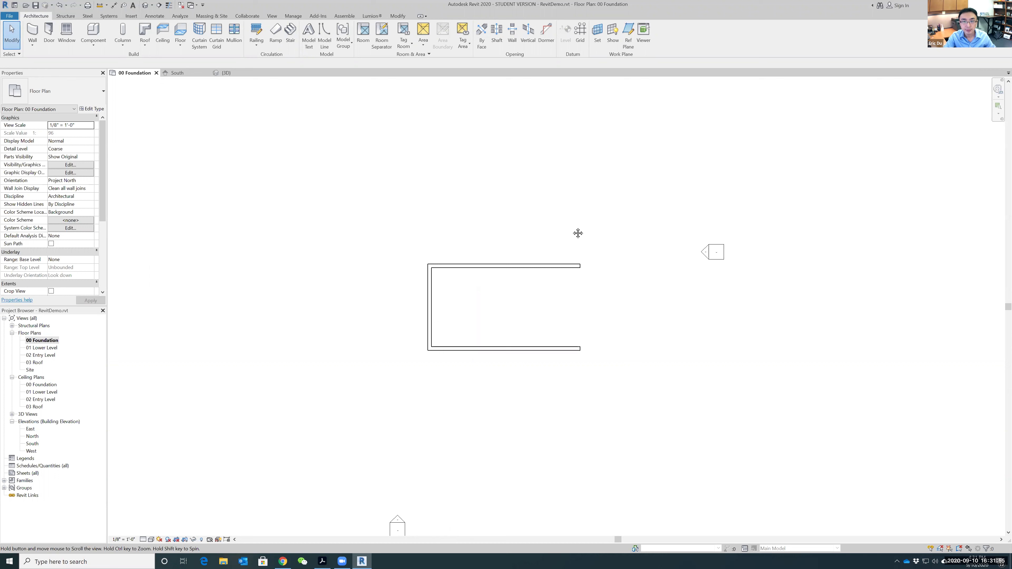
scroll(523, 253, up, 1)
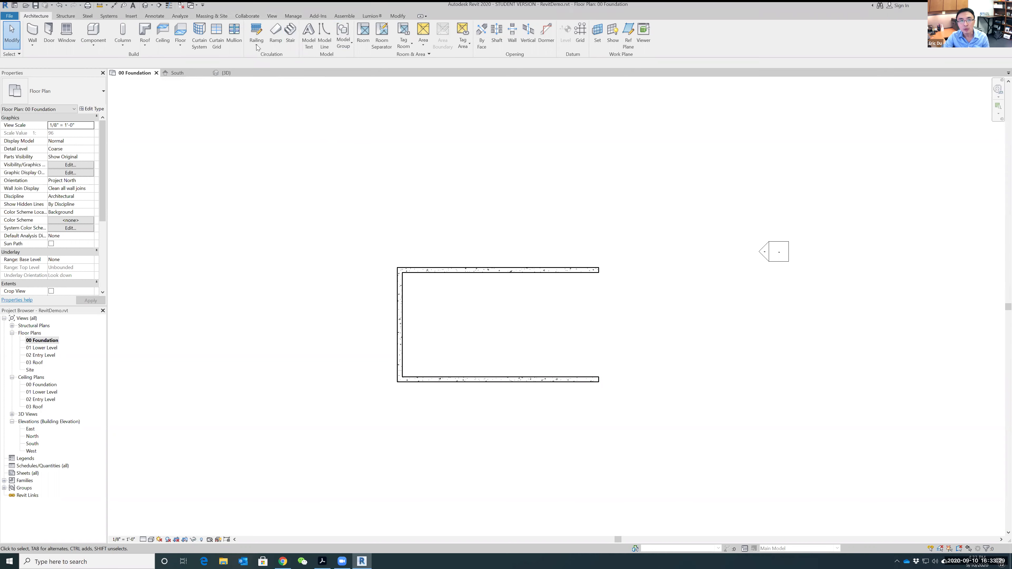
click(272, 16)
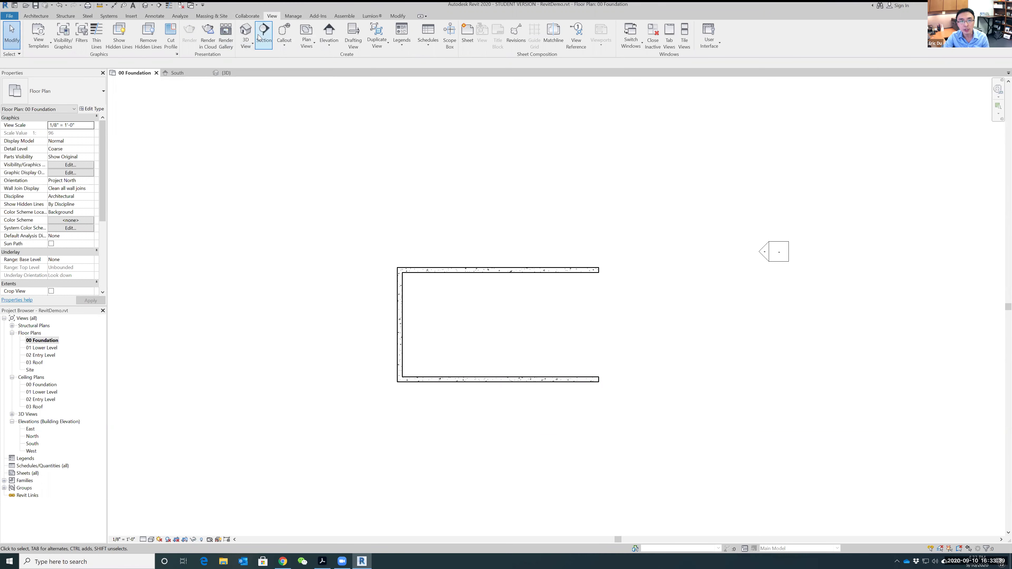
Step: Open the Default 3D View and zoom in on the U-shaped retaining walls
click(245, 31)
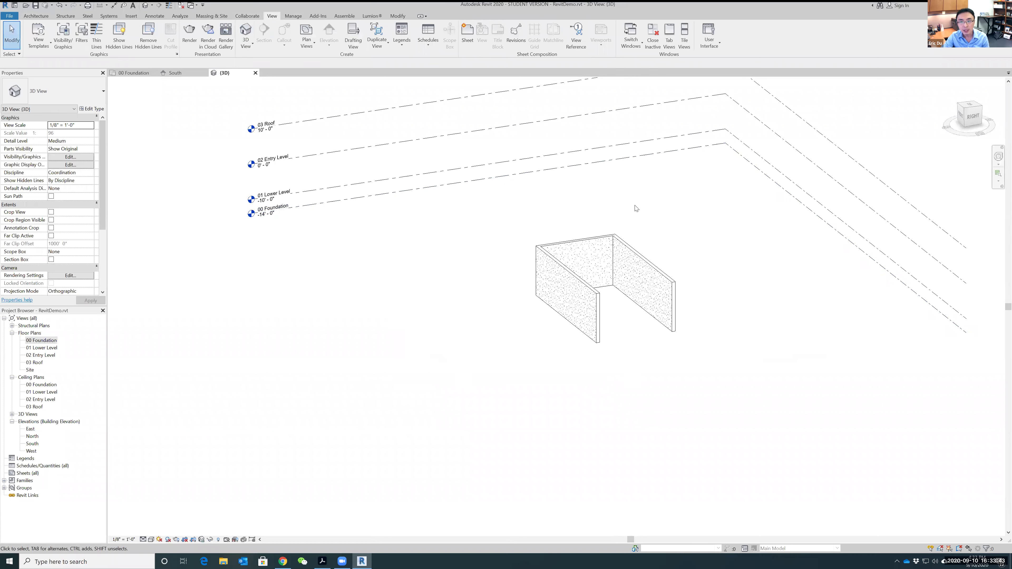
scroll(724, 294, up, 1)
scroll(703, 296, up, 1)
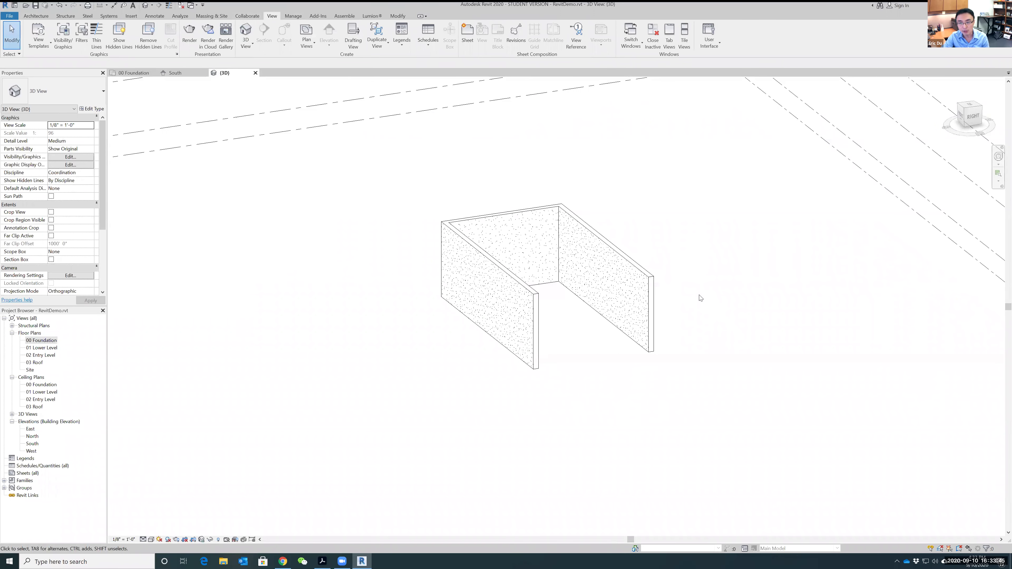
scroll(694, 303, down, 1)
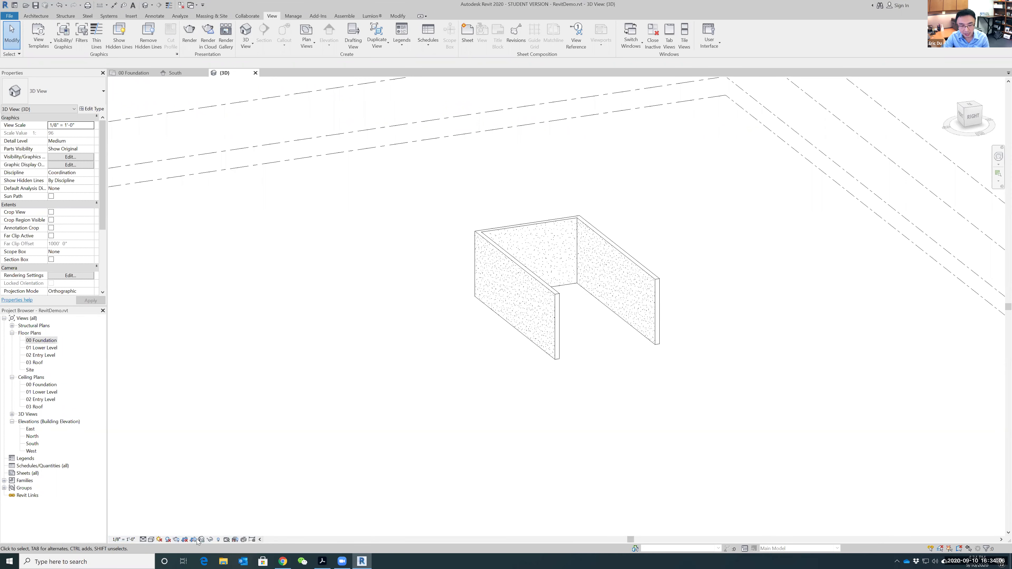
Step: Set the 3D view to Fine detail and try Wireframe, Hidden Line, Consistent Colors, then Realistic
click(142, 540)
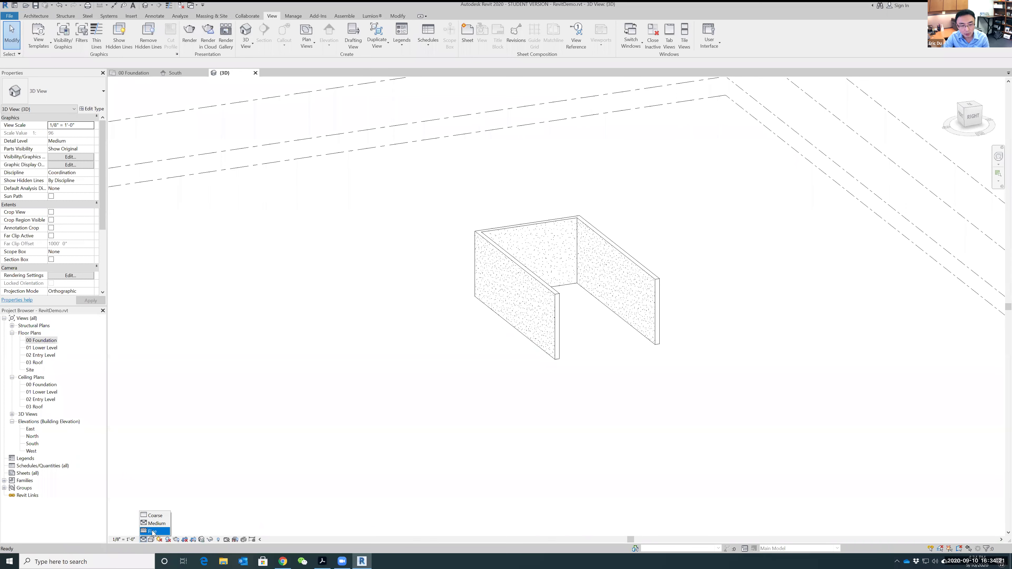
click(142, 540)
click(152, 532)
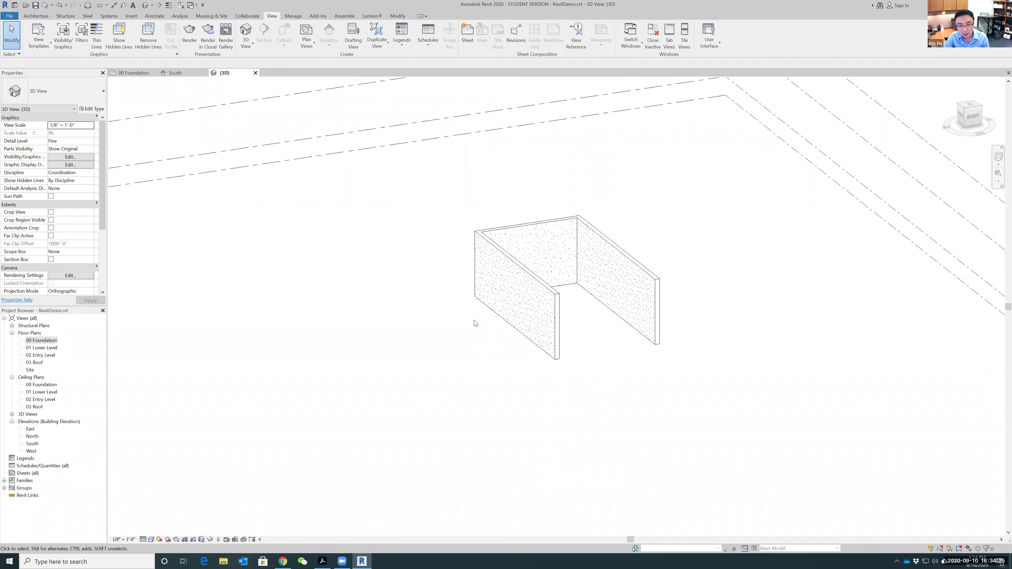
click(151, 540)
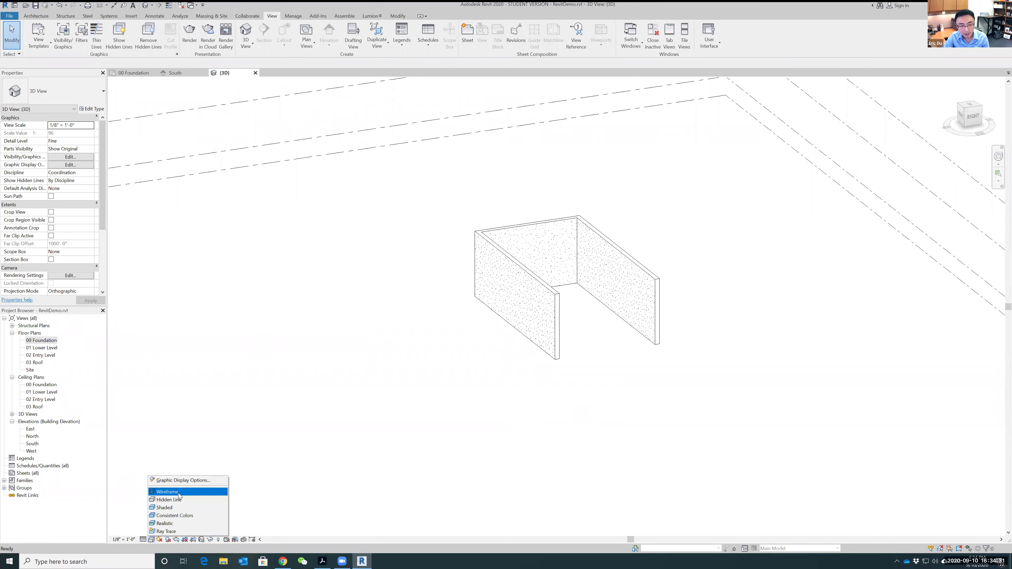
click(179, 493)
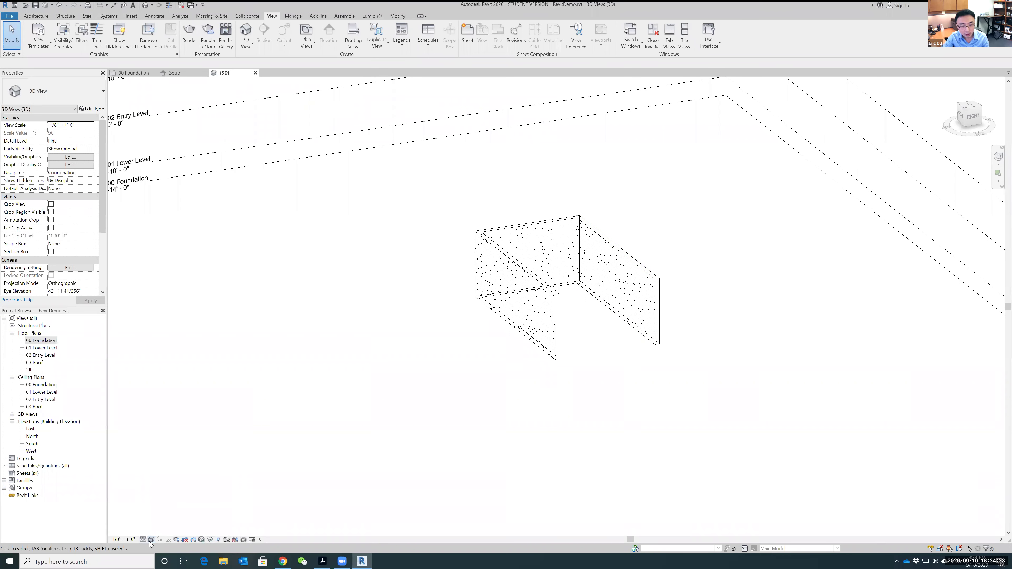
click(152, 540)
click(176, 501)
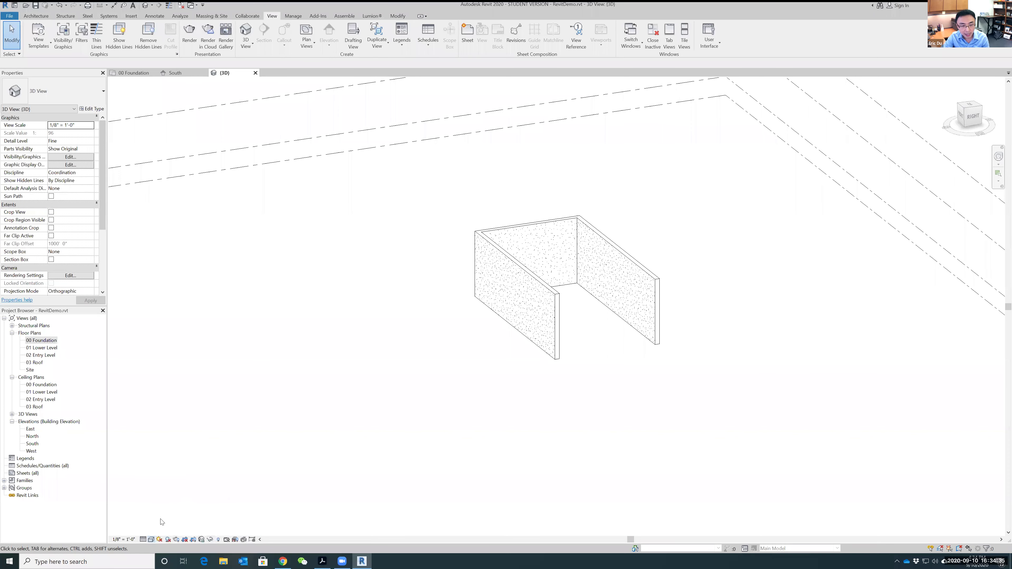
click(152, 539)
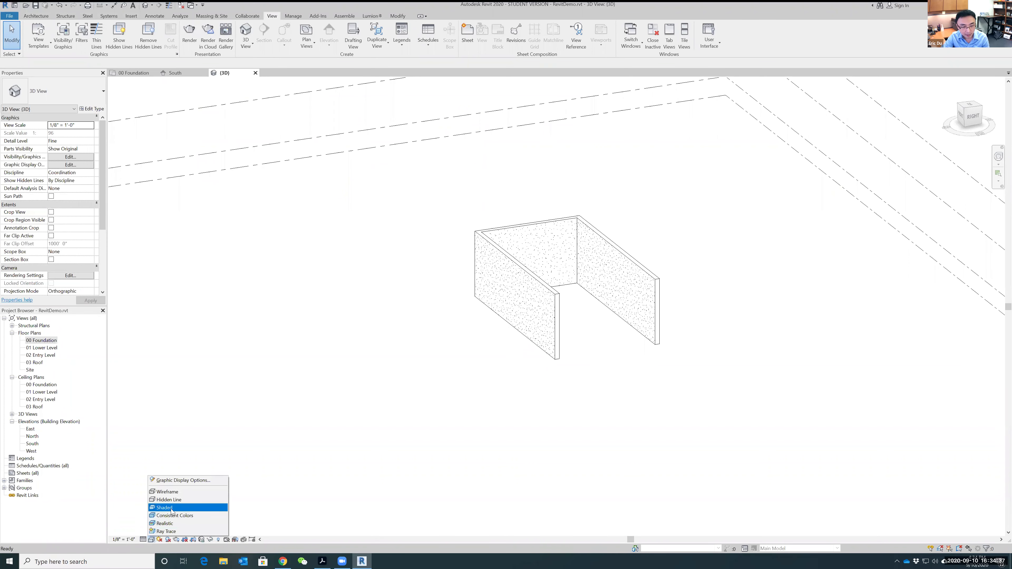
click(171, 515)
click(151, 540)
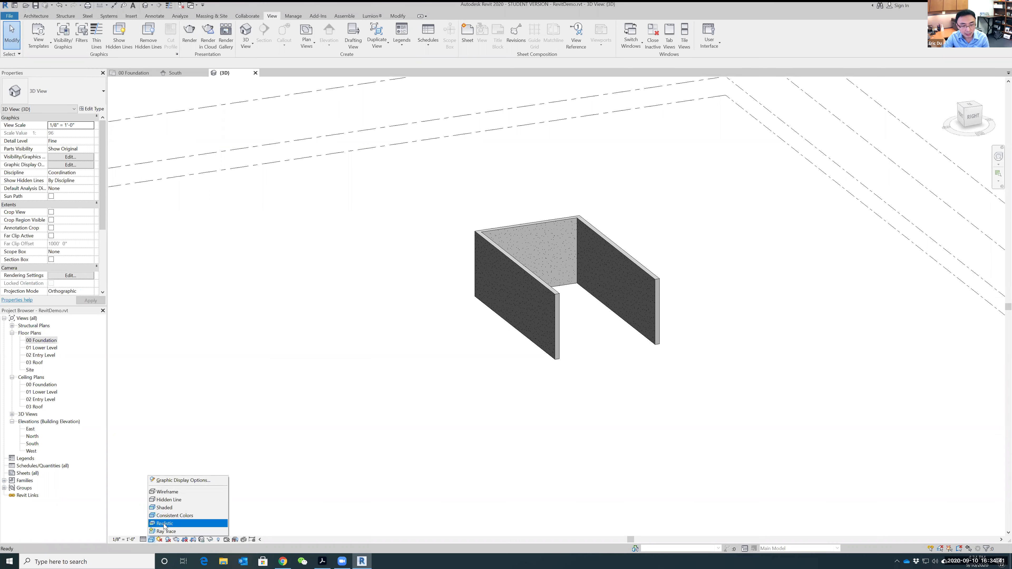
click(164, 524)
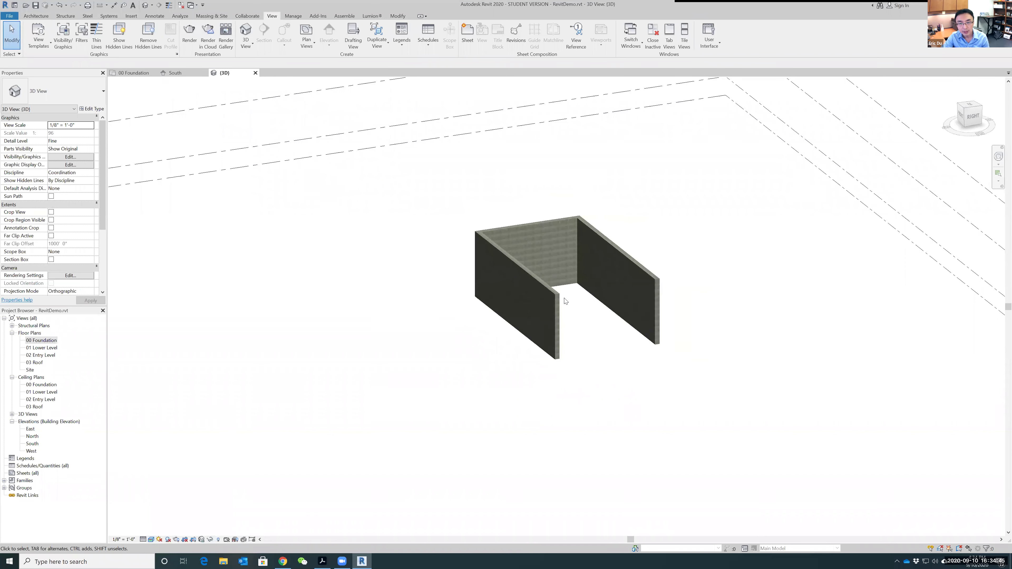
Step: Confirm the Fine detail level and reapply the Realistic visual style
click(144, 539)
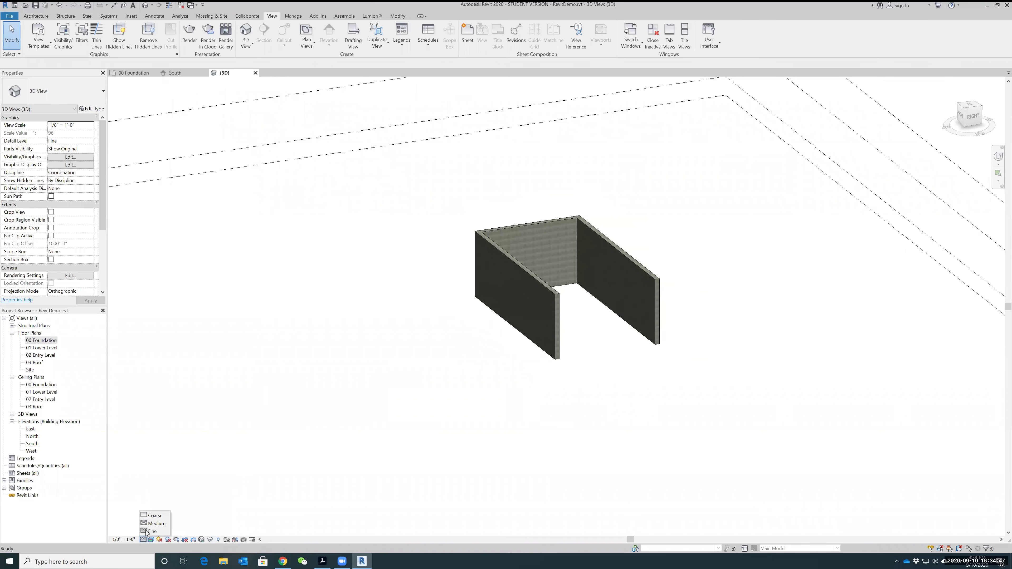
click(295, 472)
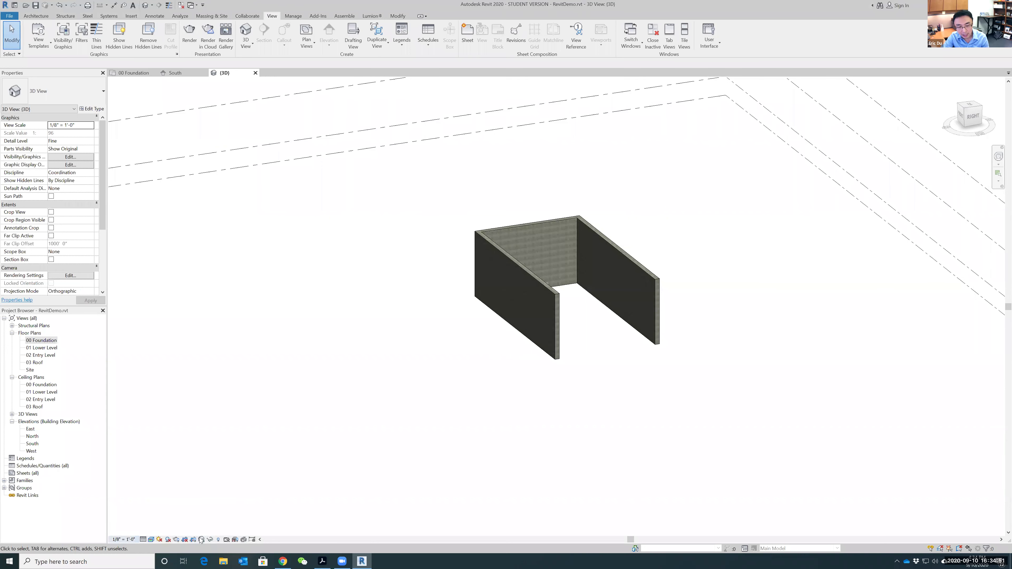
click(142, 540)
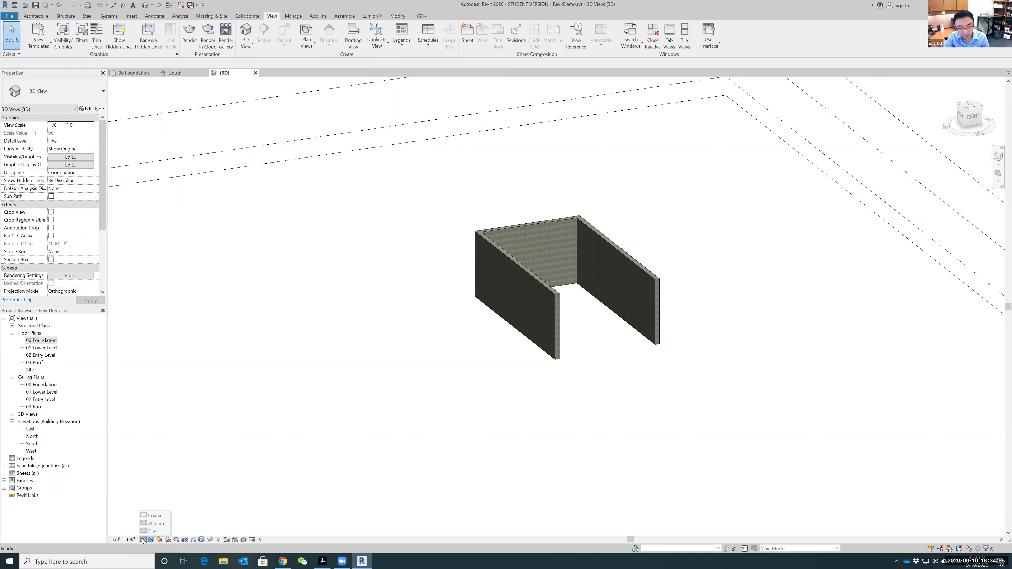
click(150, 532)
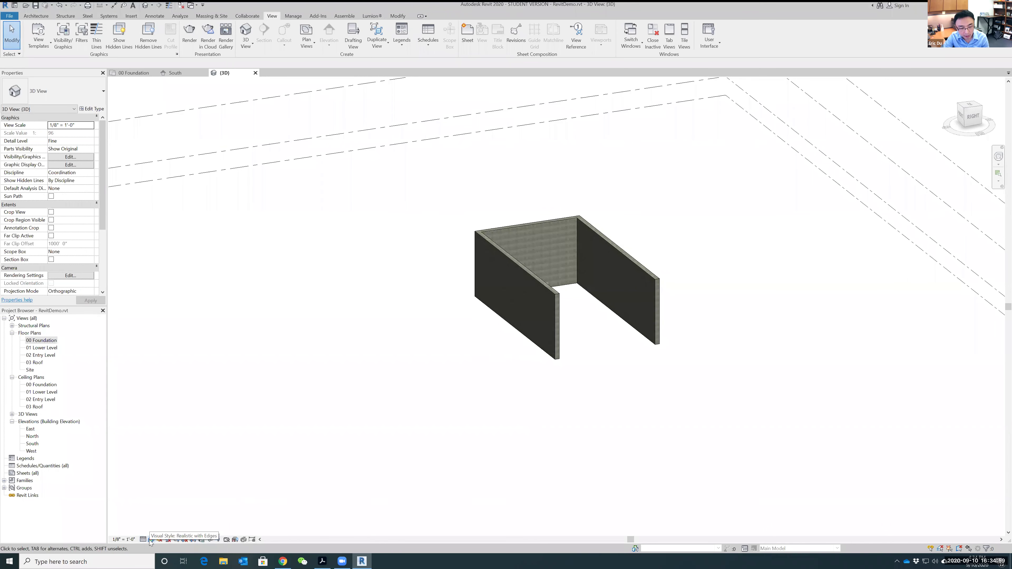
click(151, 540)
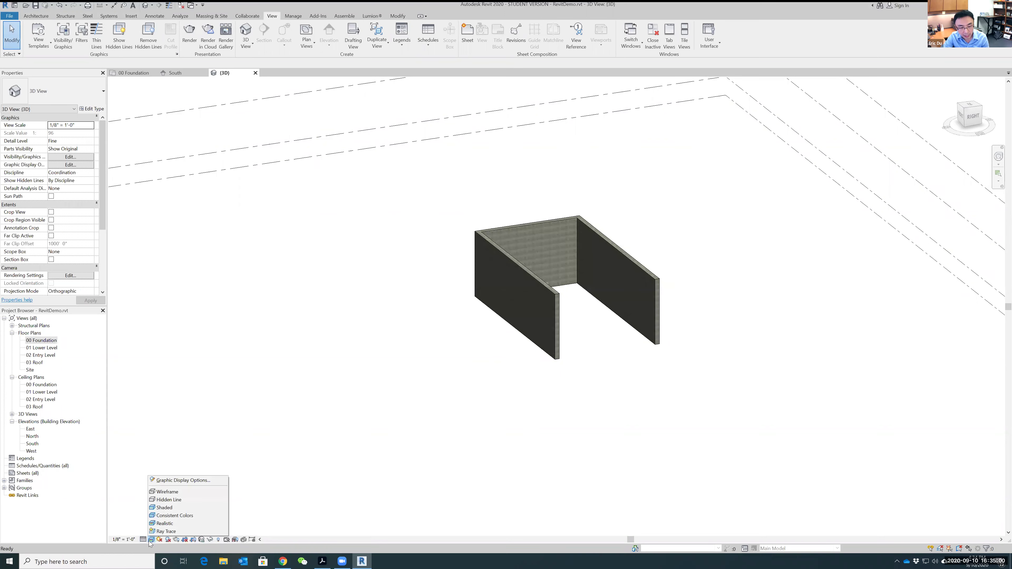
click(165, 524)
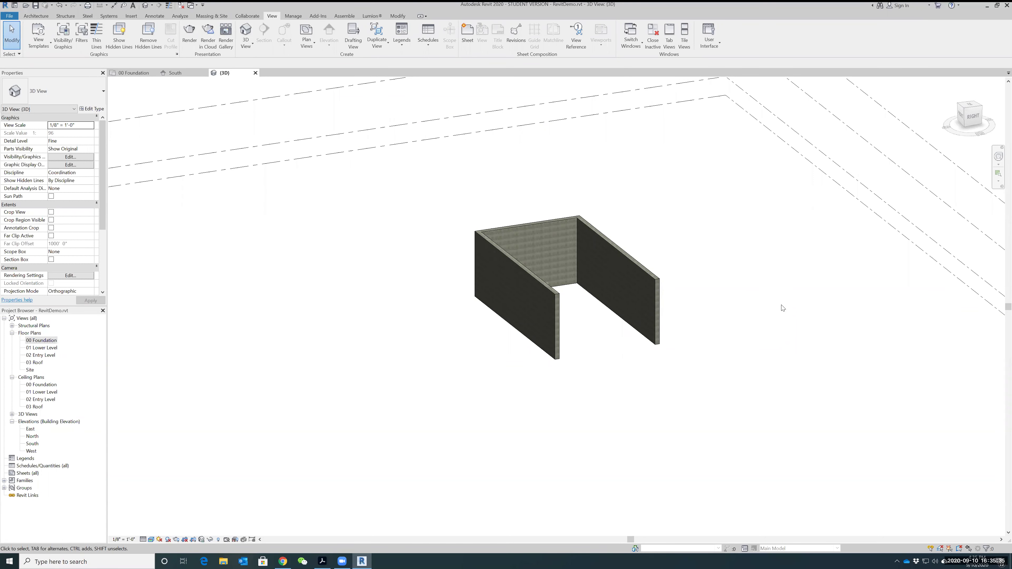
shift+middle_drag(605, 362, 630, 238)
scroll(570, 238, up, 3)
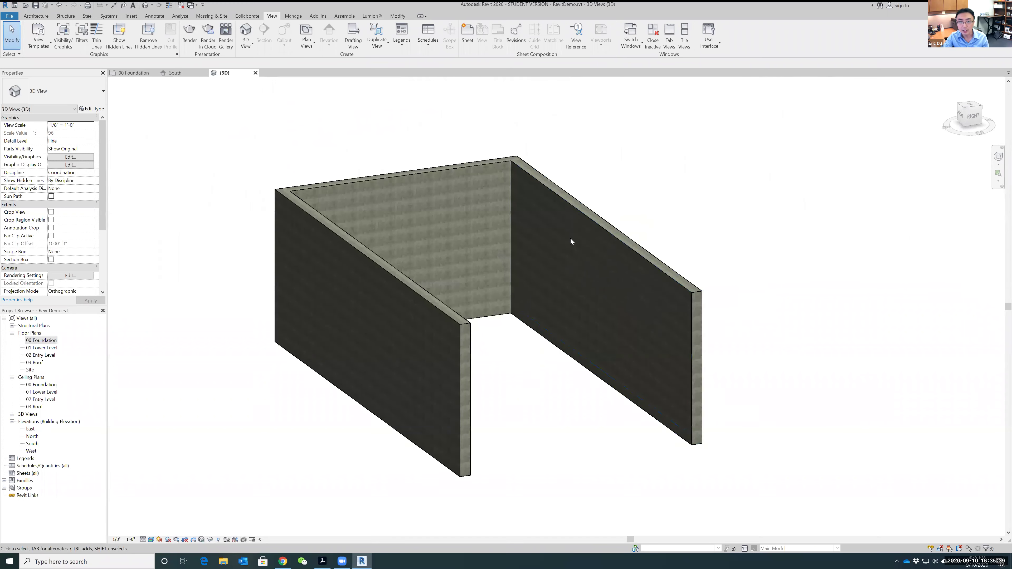
shift+middle_drag(702, 212, 667, 217)
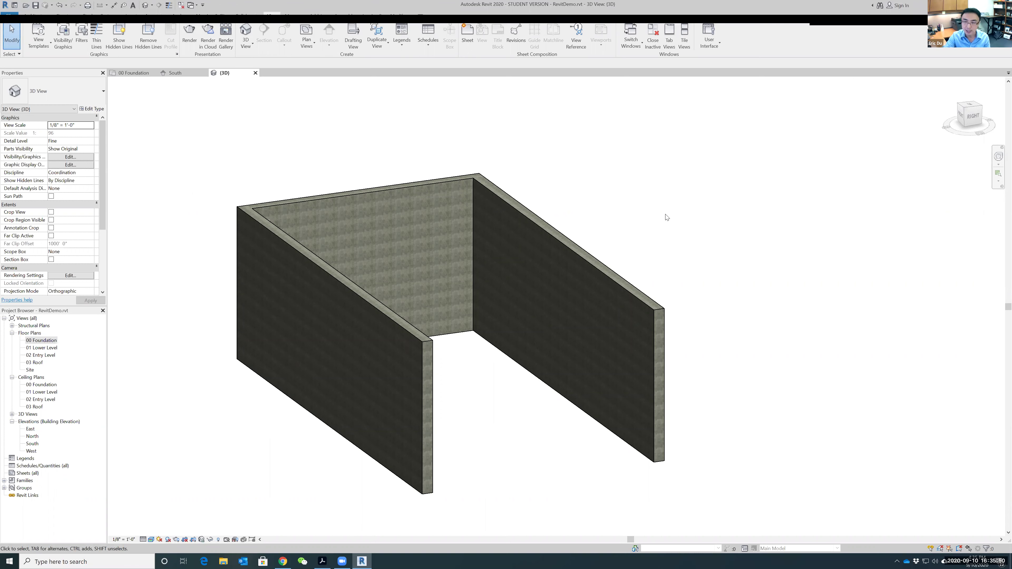
mouse_move(667, 217)
shift+middle_down()
mouse_move(624, 221)
mouse_move(662, 212)
shift+middle_up()
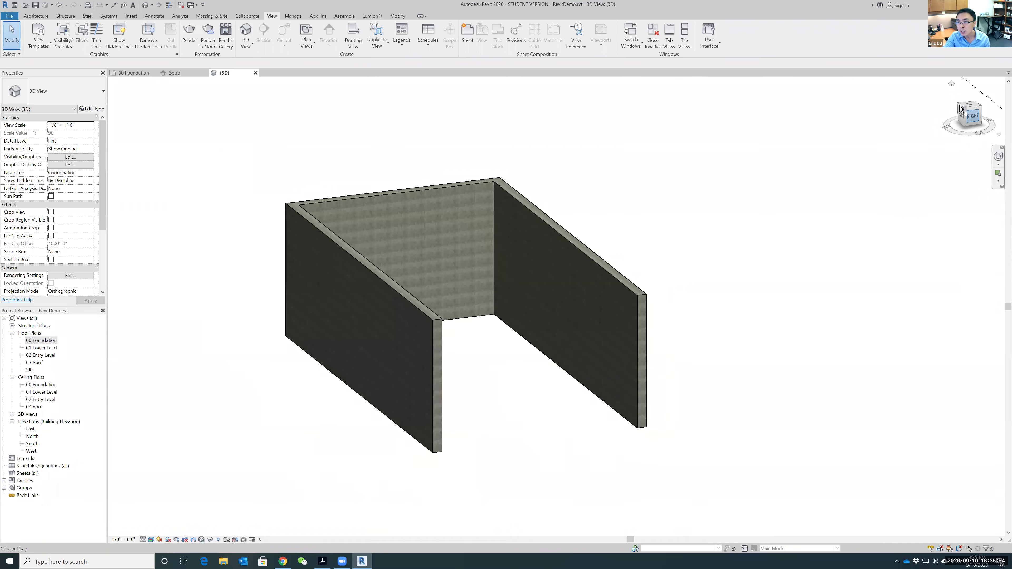
drag(962, 115, 976, 116)
shift+middle_drag(557, 279, 572, 300)
click(972, 116)
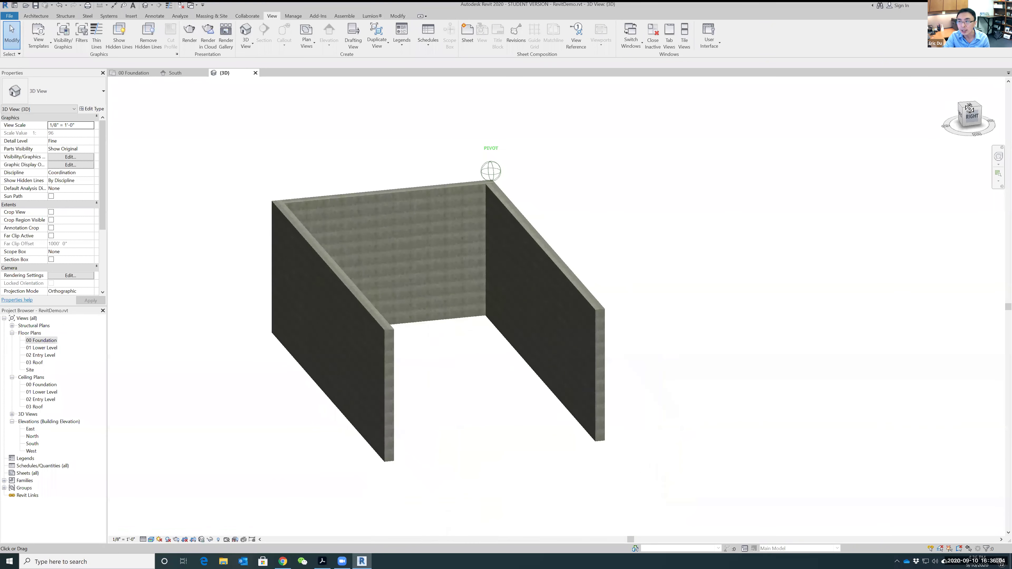
drag(973, 116, 888, 149)
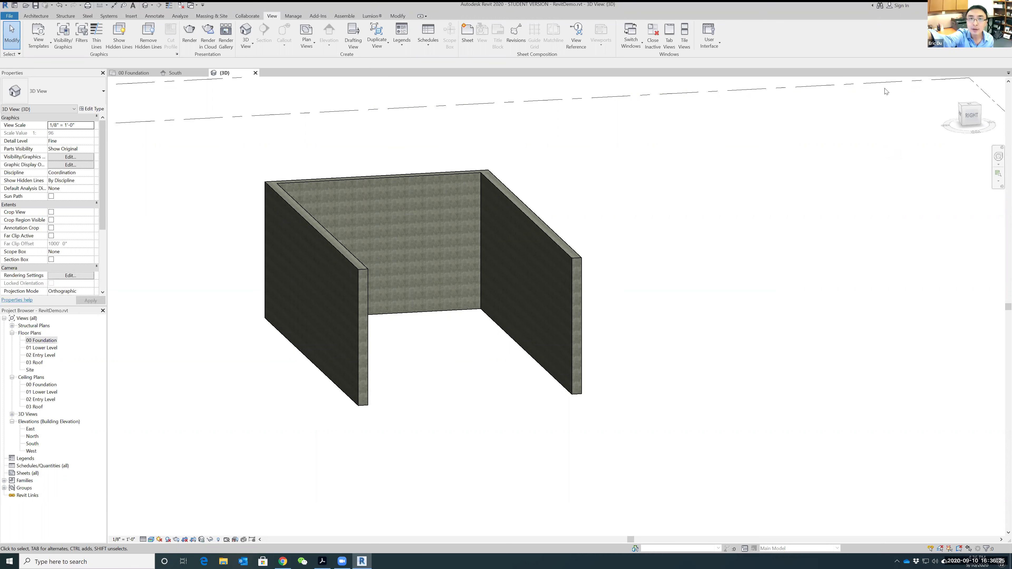
shift+middle_drag(700, 276, 733, 280)
scroll(733, 280, up, 2)
scroll(763, 271, down, 4)
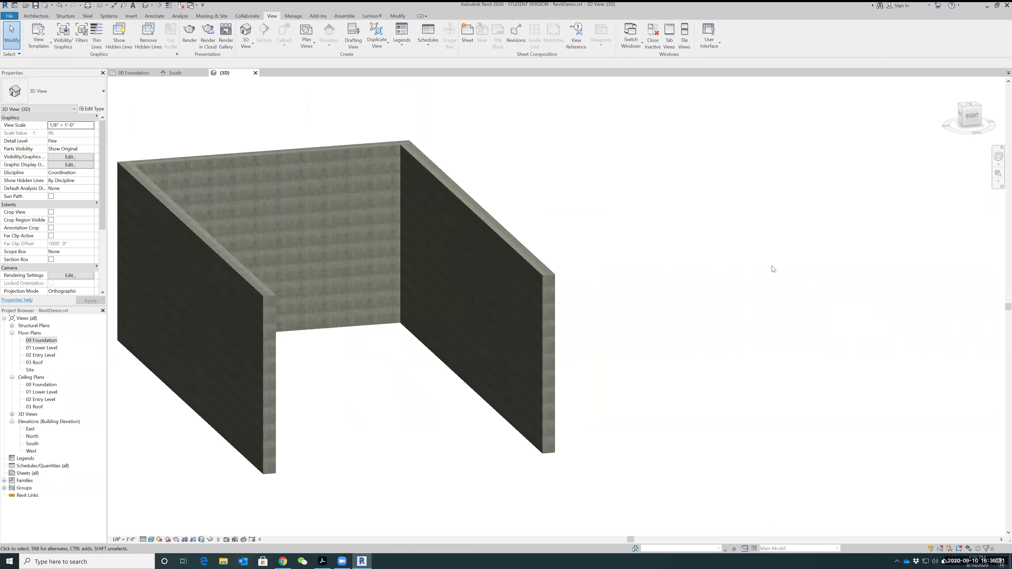
shift+middle_drag(692, 253, 714, 260)
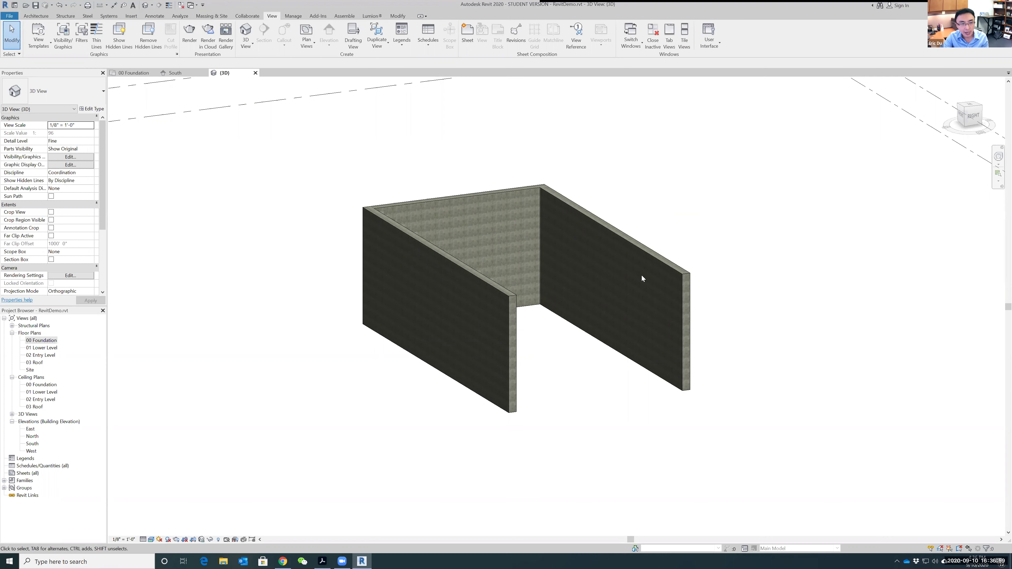
click(40, 348)
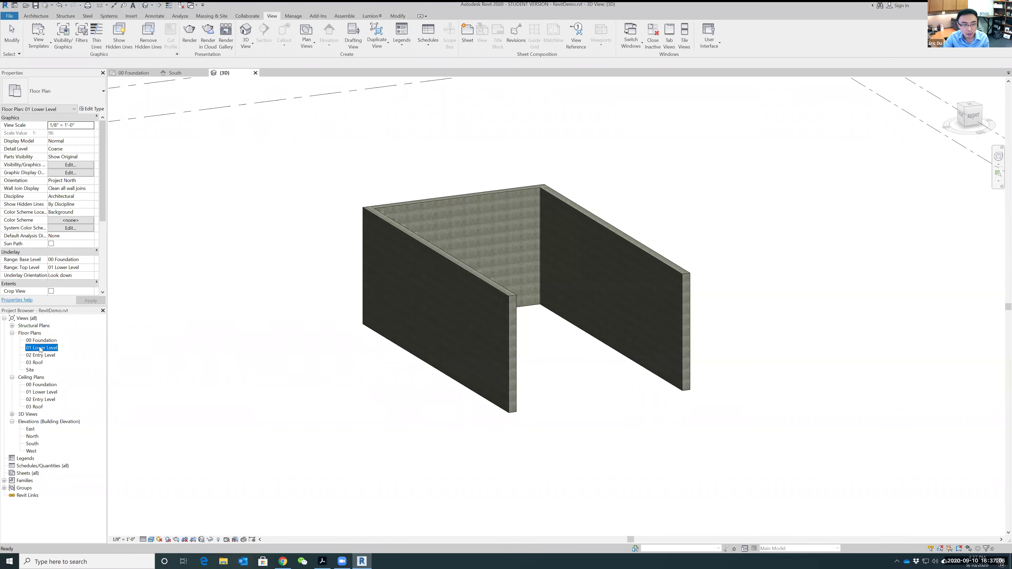
Step: Open 01 Lower Level and start a wall using the Foundation - 12" Concrete type
double_click(40, 348)
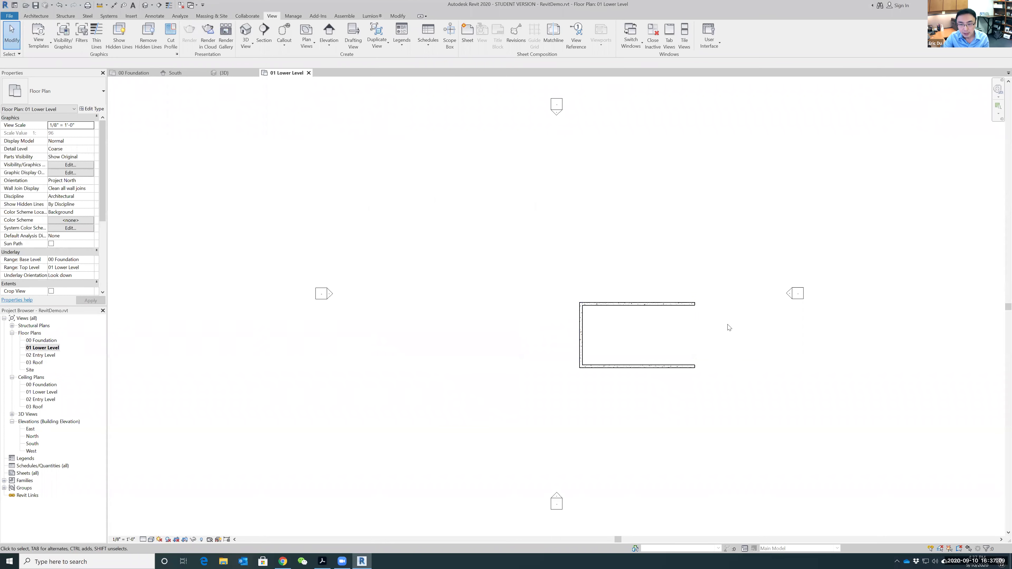
scroll(583, 297, up, 3)
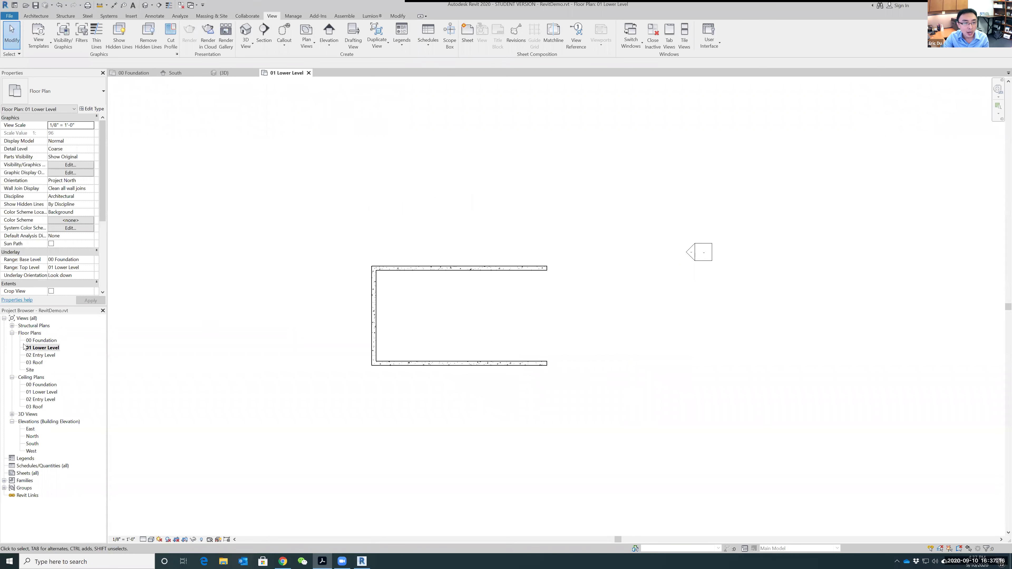
click(36, 16)
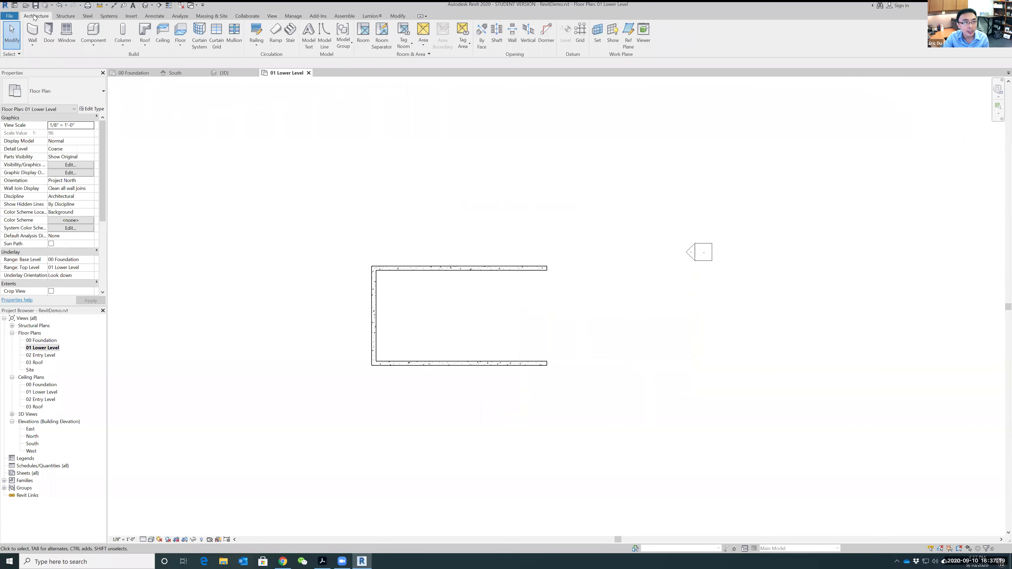
click(33, 32)
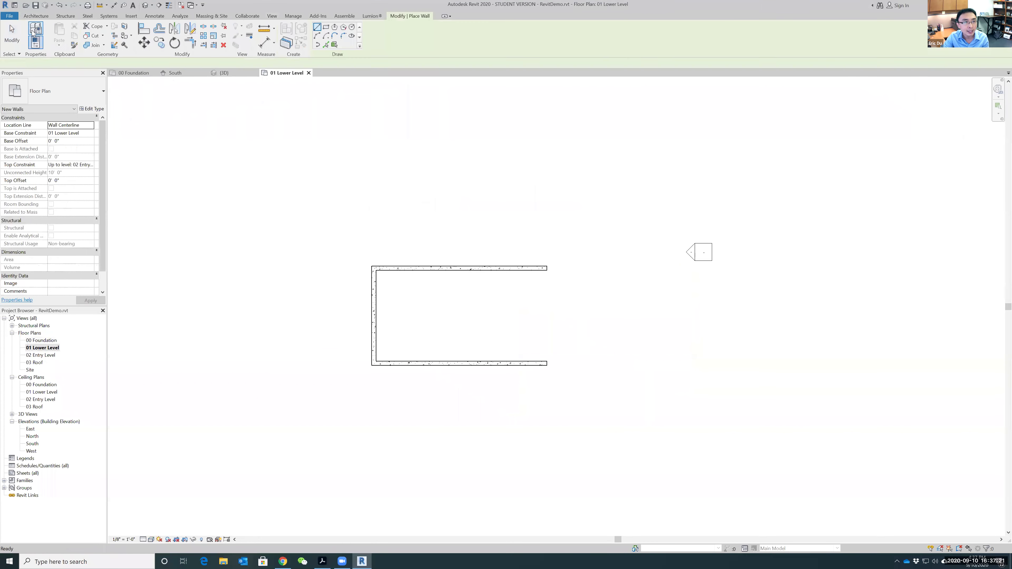
click(104, 92)
click(104, 91)
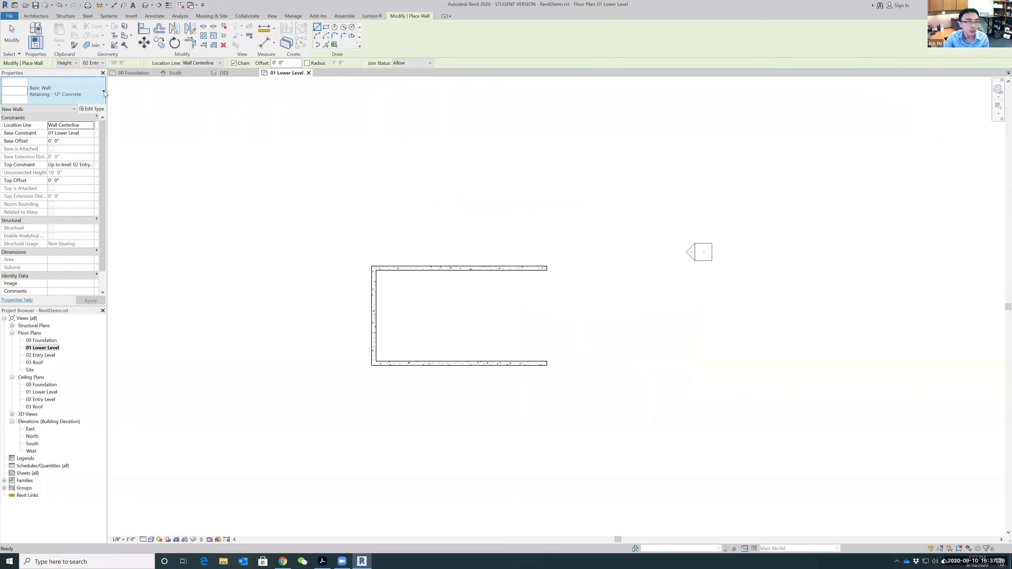
click(103, 91)
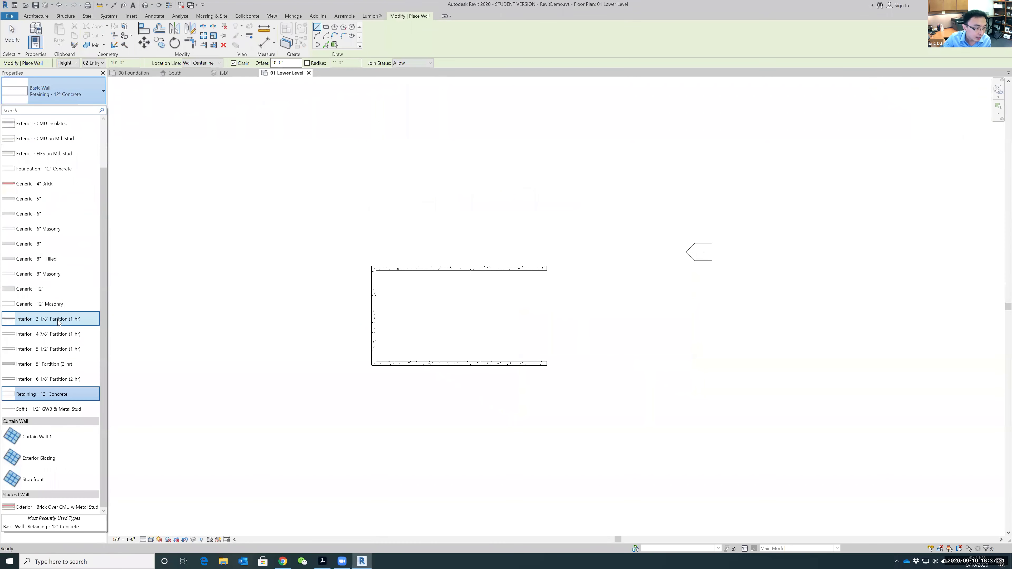
scroll(64, 367, up, 1)
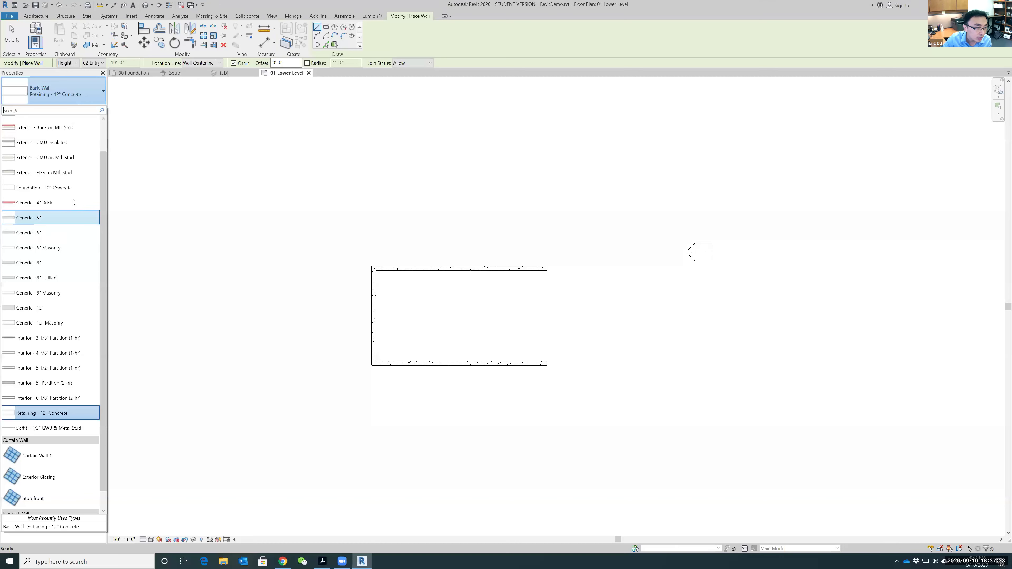
click(47, 189)
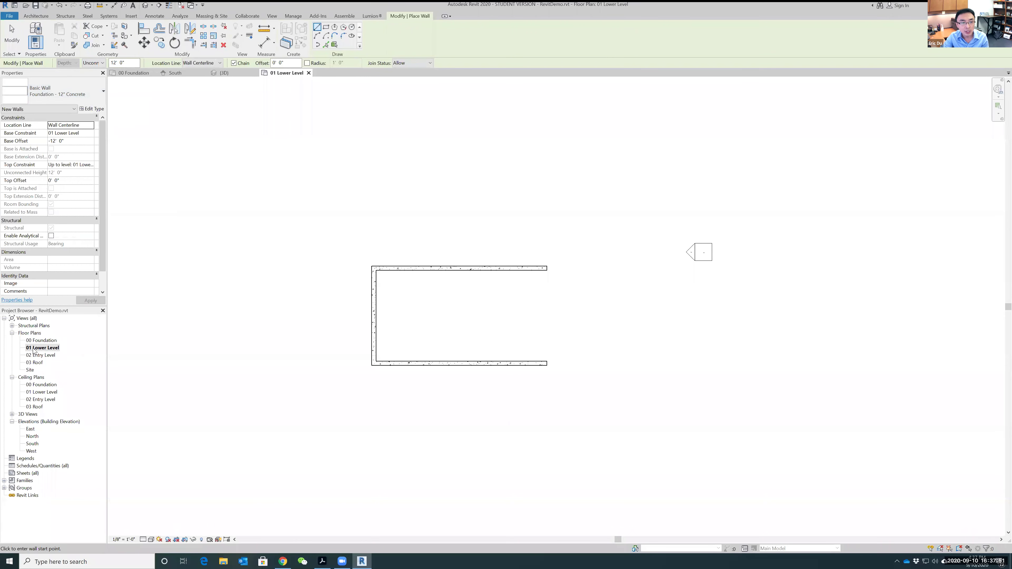
click(100, 64)
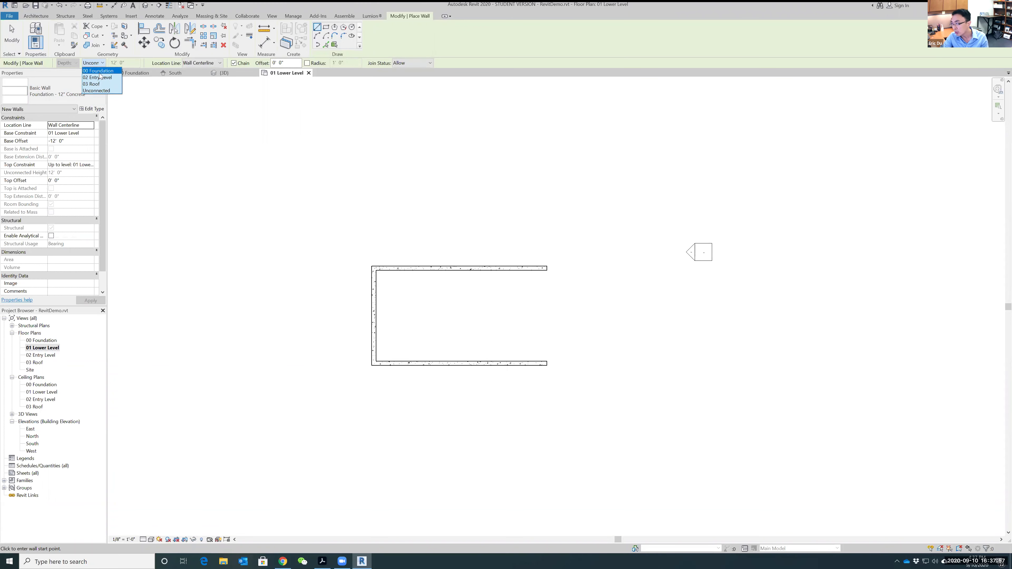
Step: Set the wall depth to 00 Foundation and zoom to the bottom wall's right end
click(99, 72)
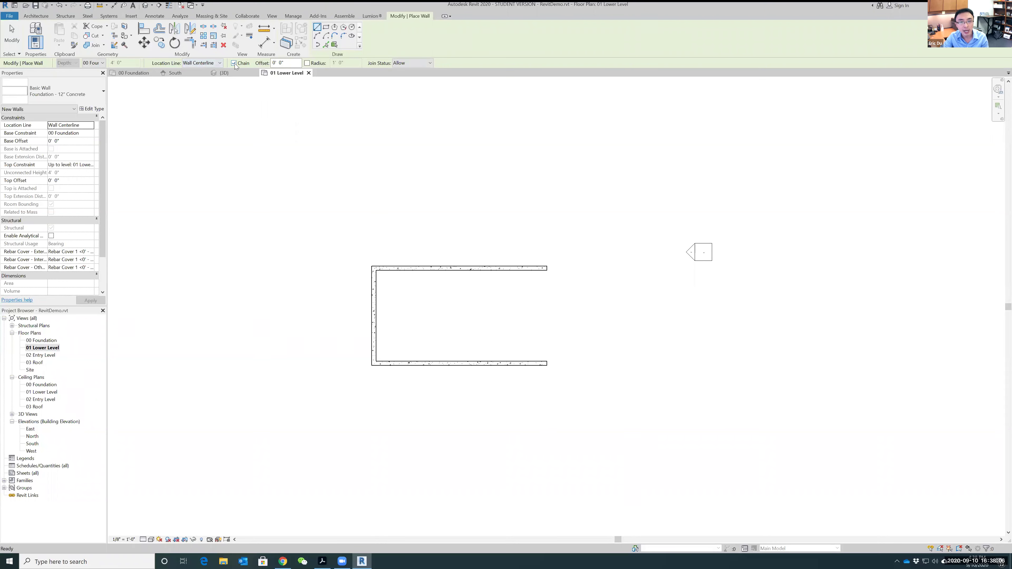
scroll(555, 370, up, 2)
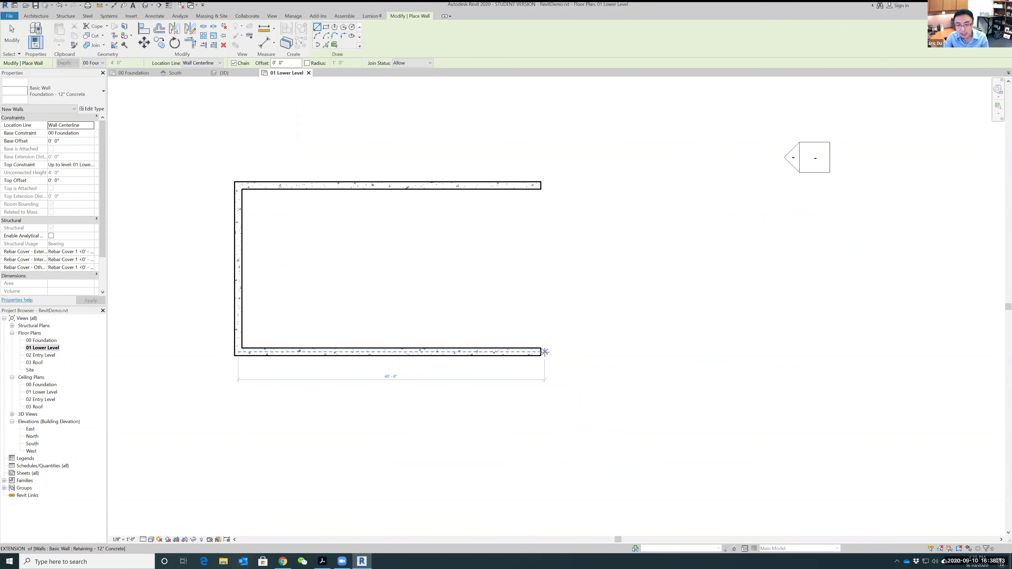
scroll(541, 351, up, 2)
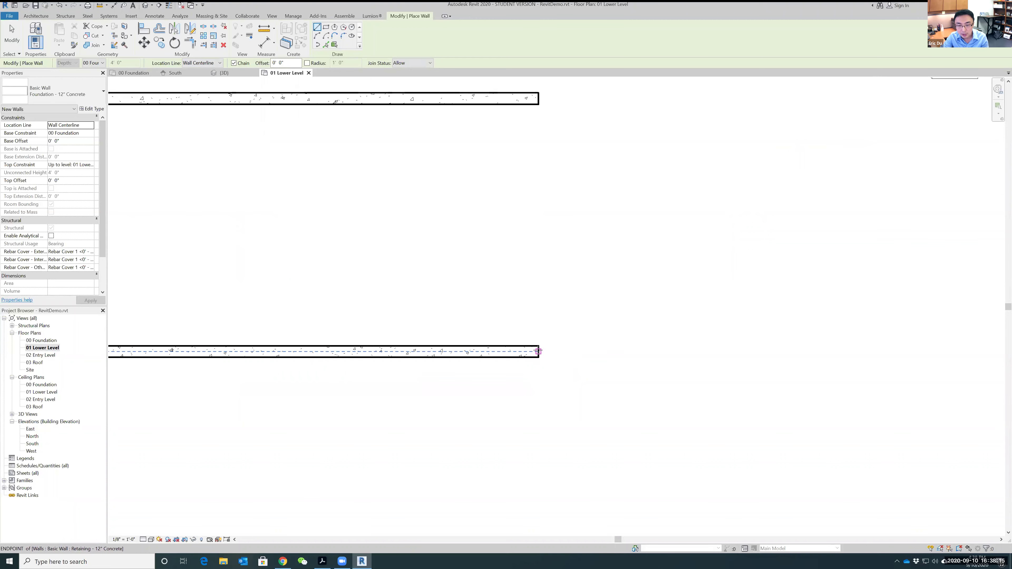
scroll(538, 350, down, 1)
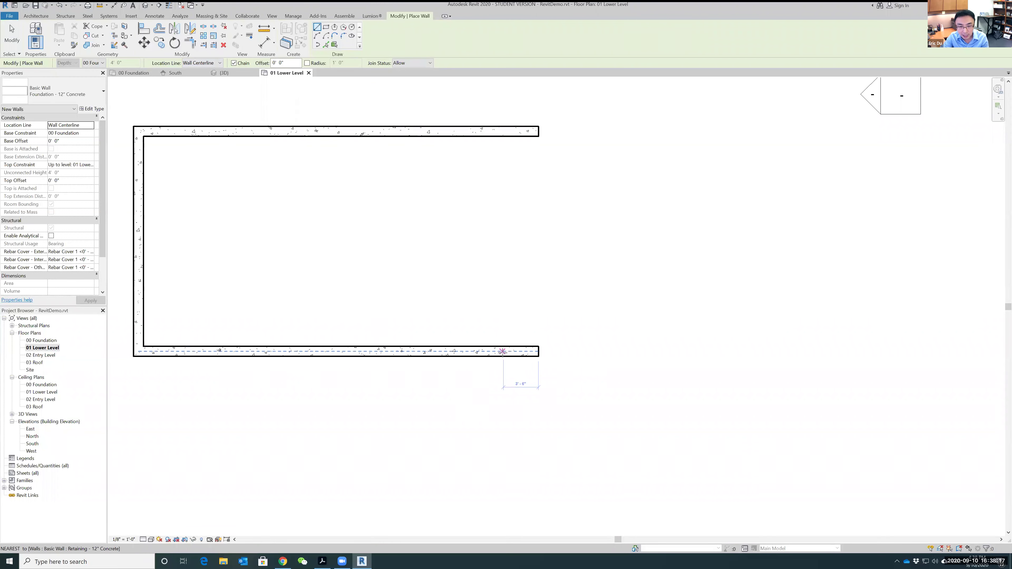
Step: From the bottom wall's right end, draw foundation walls of 6'-6", 5'-0" vertical, then 10'-6"
click(538, 352)
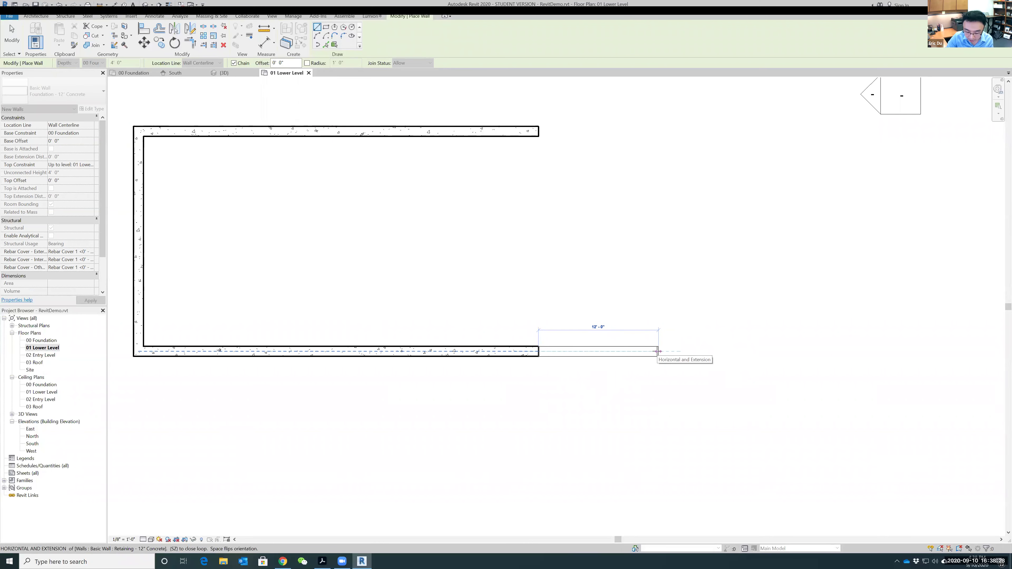
text(6'6)
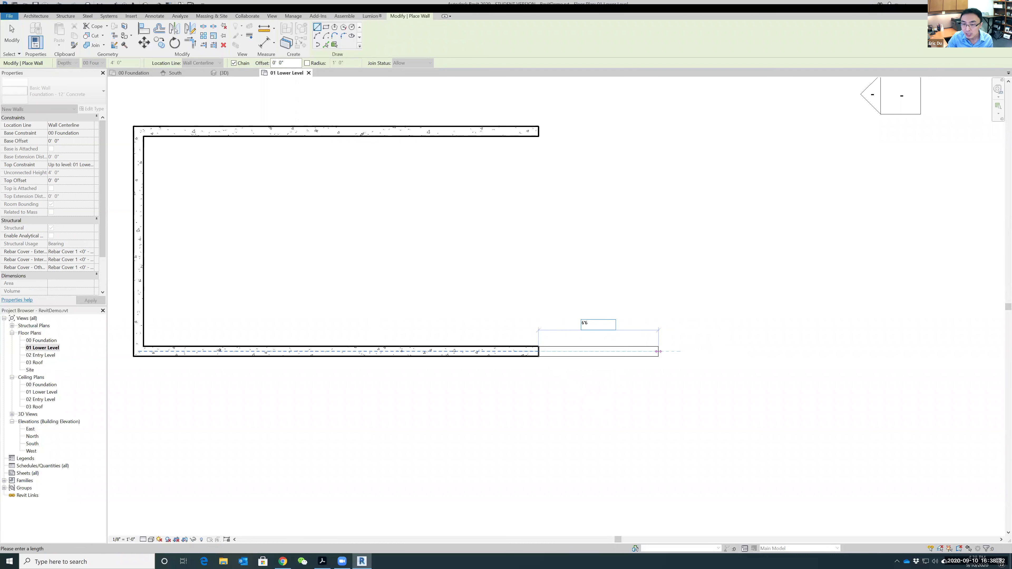
key(Return)
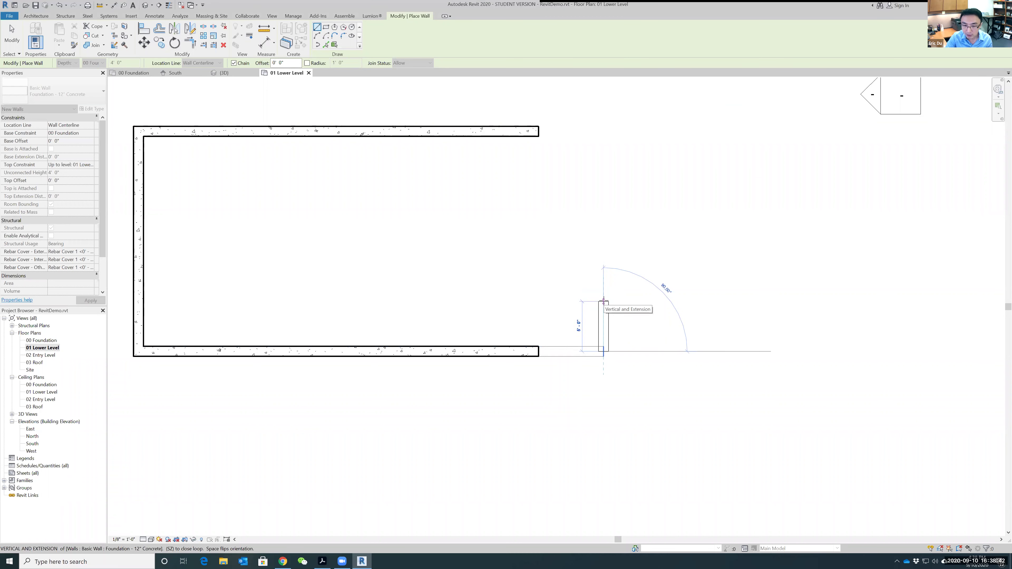
click(604, 302)
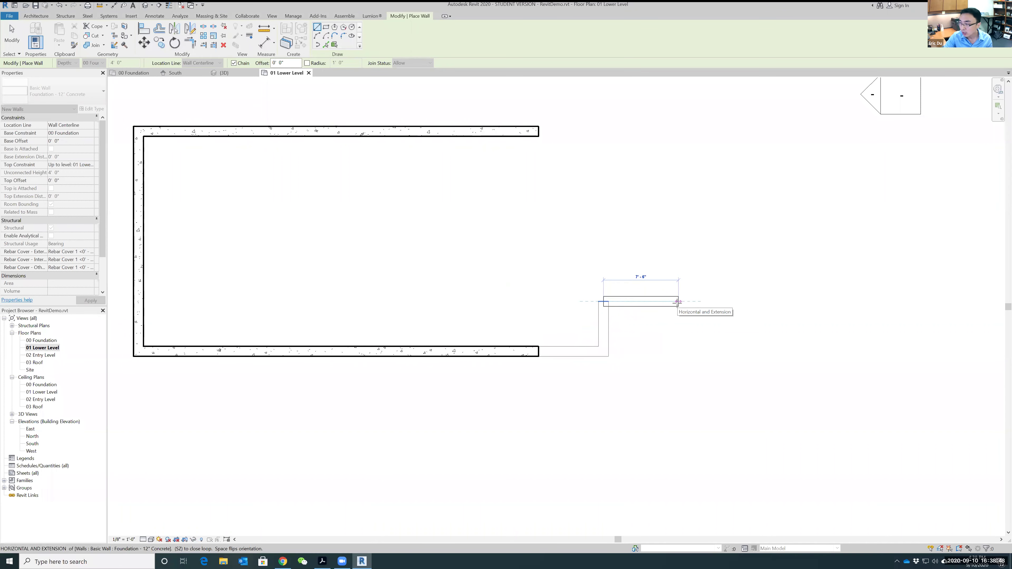
text(1)
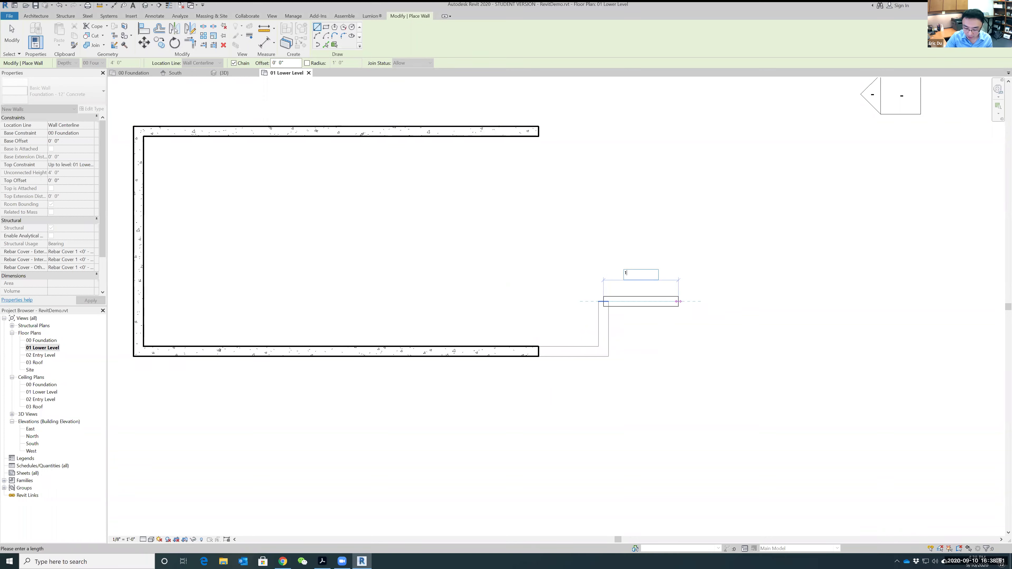
text(0')
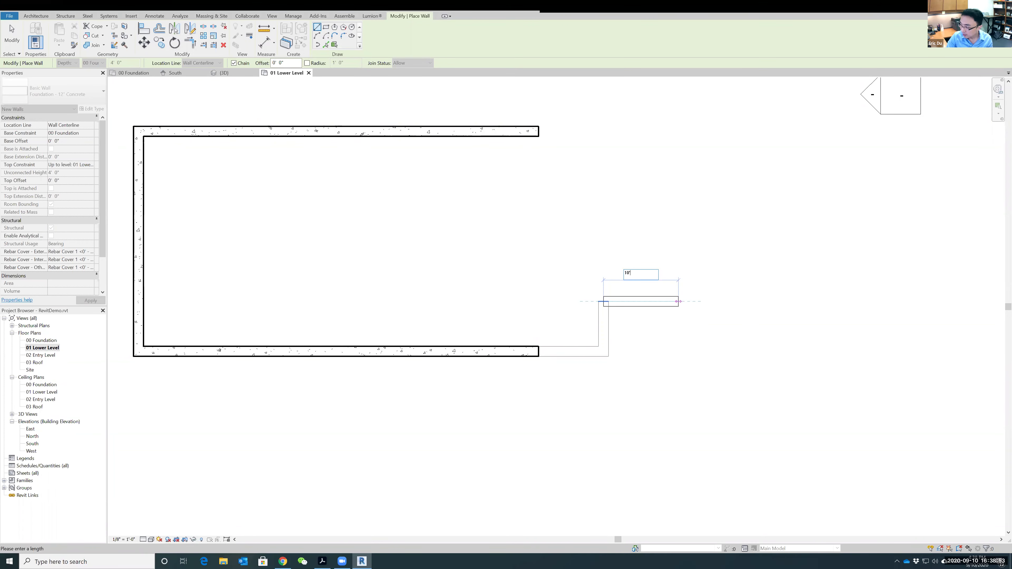
text(6)
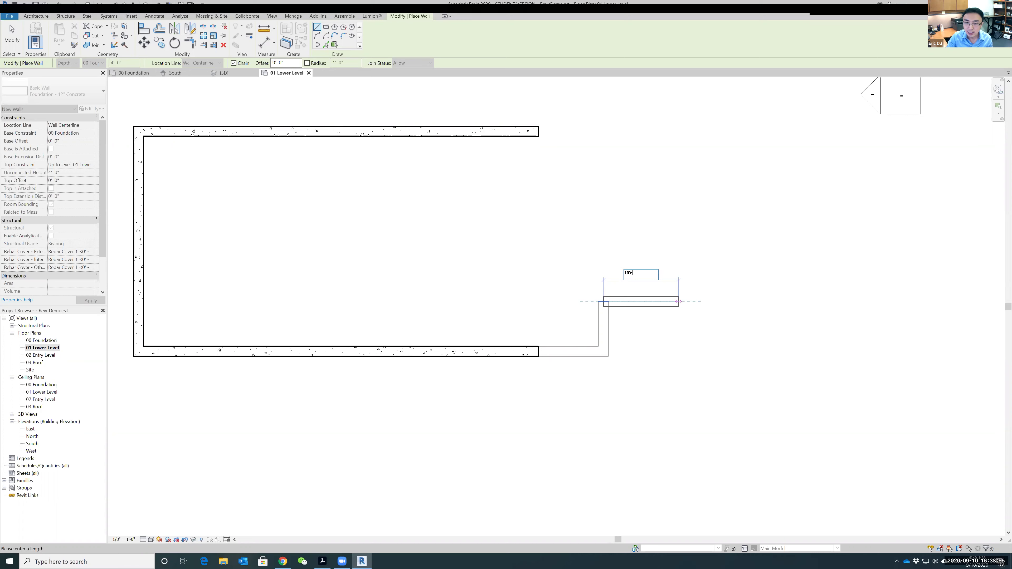
key(Return)
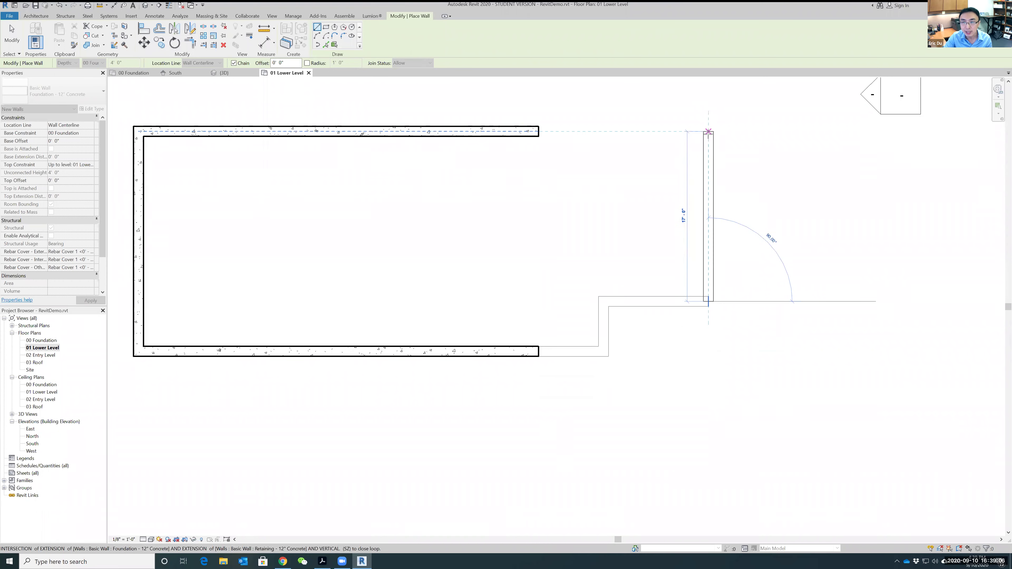
Step: Close the wall chain via the north wall's extension back to its end, then stop drawing
click(708, 131)
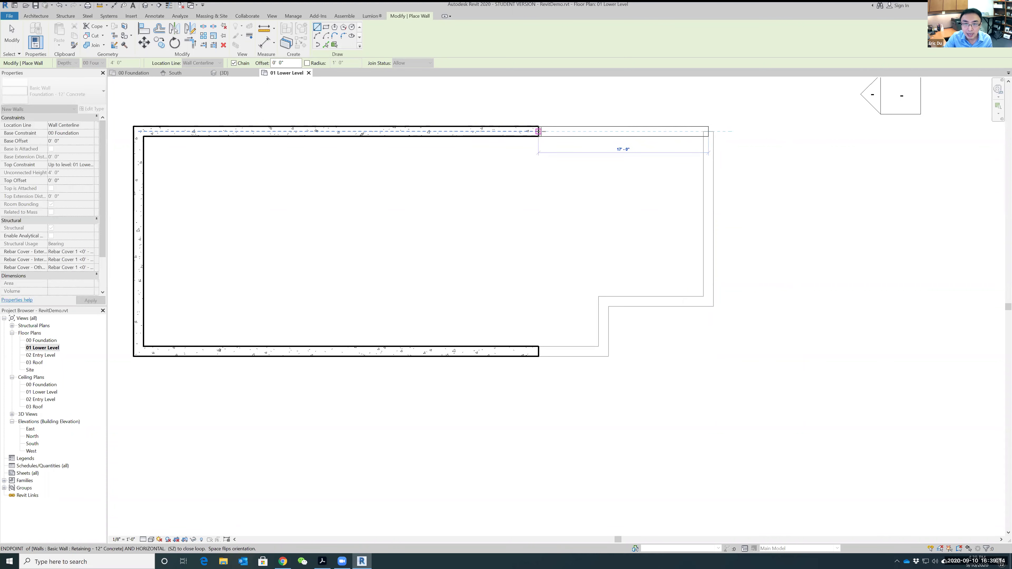
scroll(544, 130, up, 2)
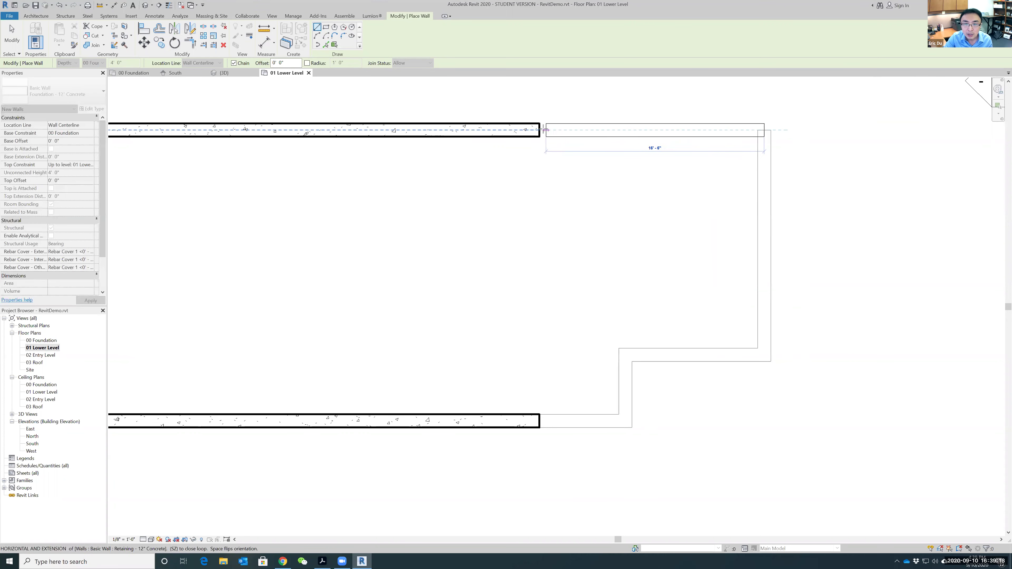
click(539, 130)
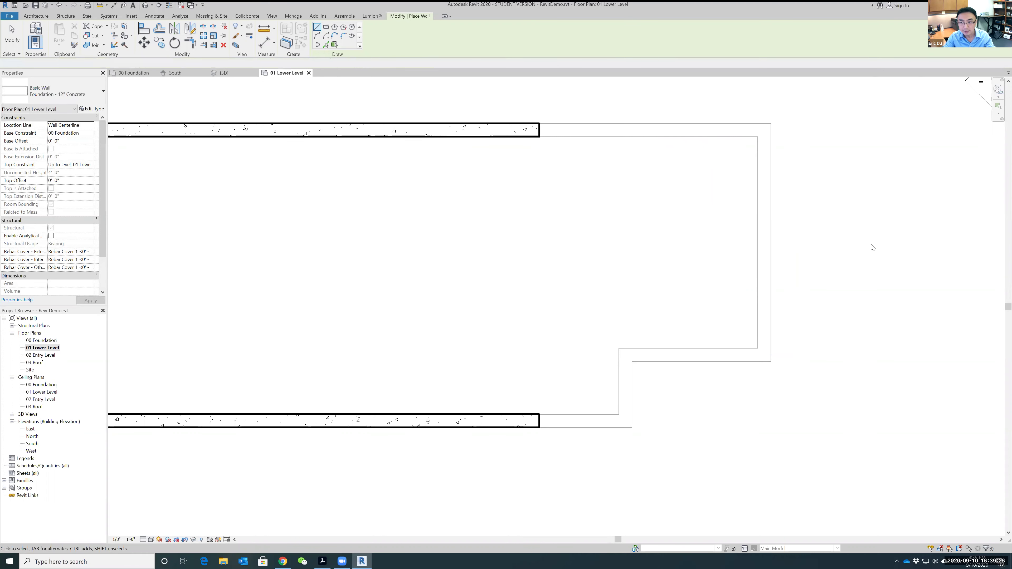
key(Escape)
key(Escape)
scroll(531, 269, down, 2)
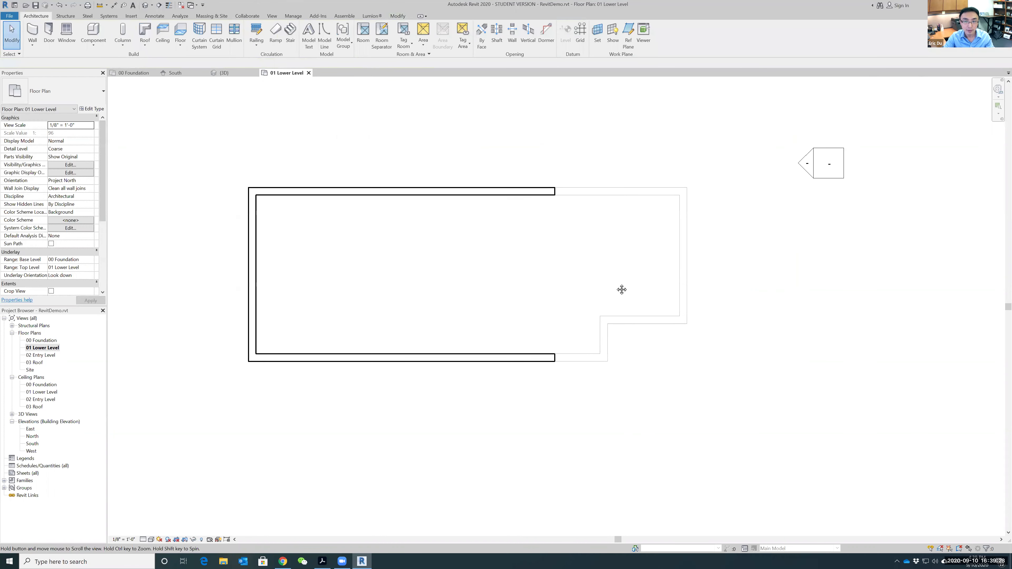
Step: Zoom the floor plan out and switch to the default {3D} view of the concrete walls
scroll(583, 262, up, 2)
scroll(602, 292, down, 1)
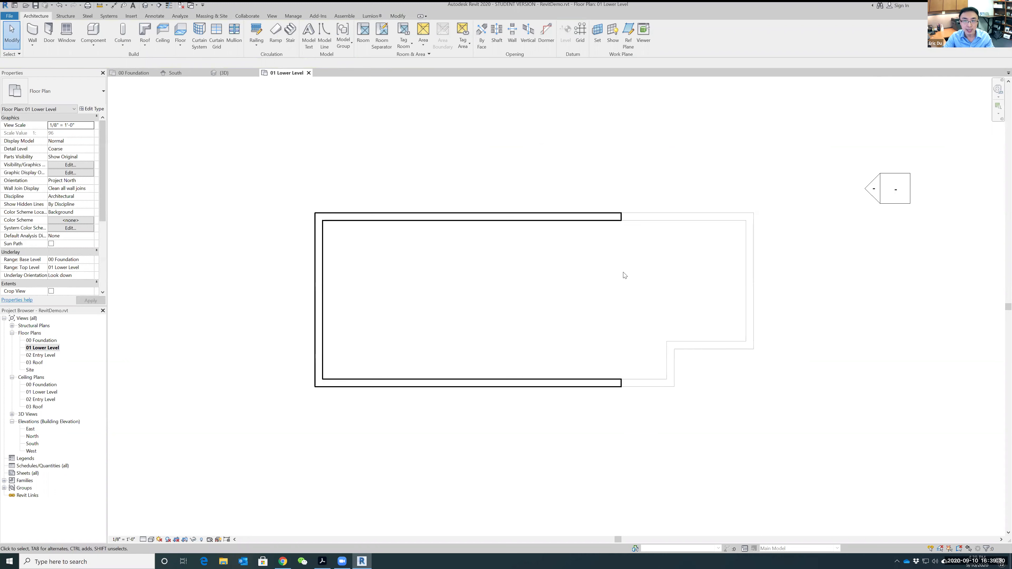
click(273, 17)
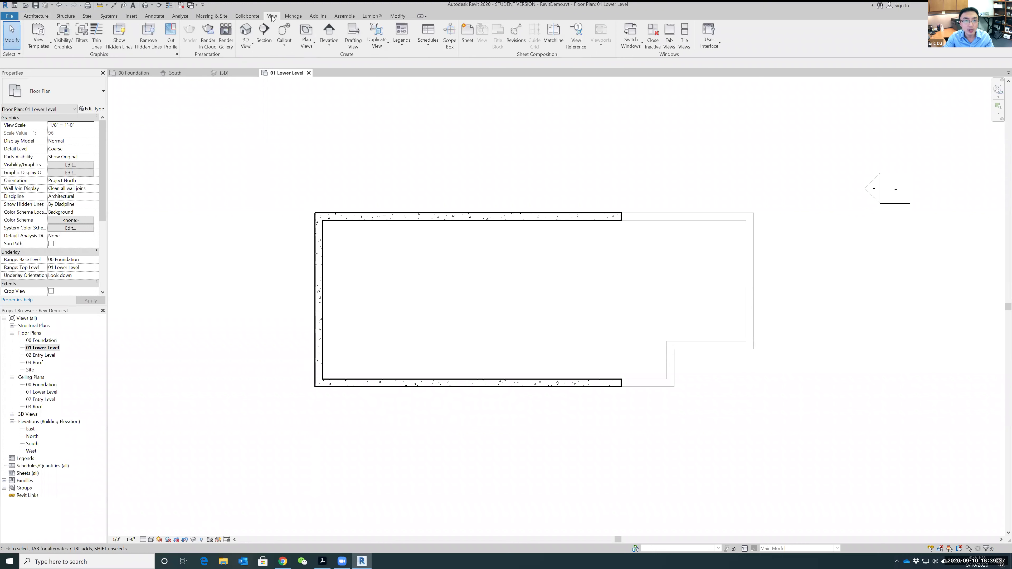
click(246, 30)
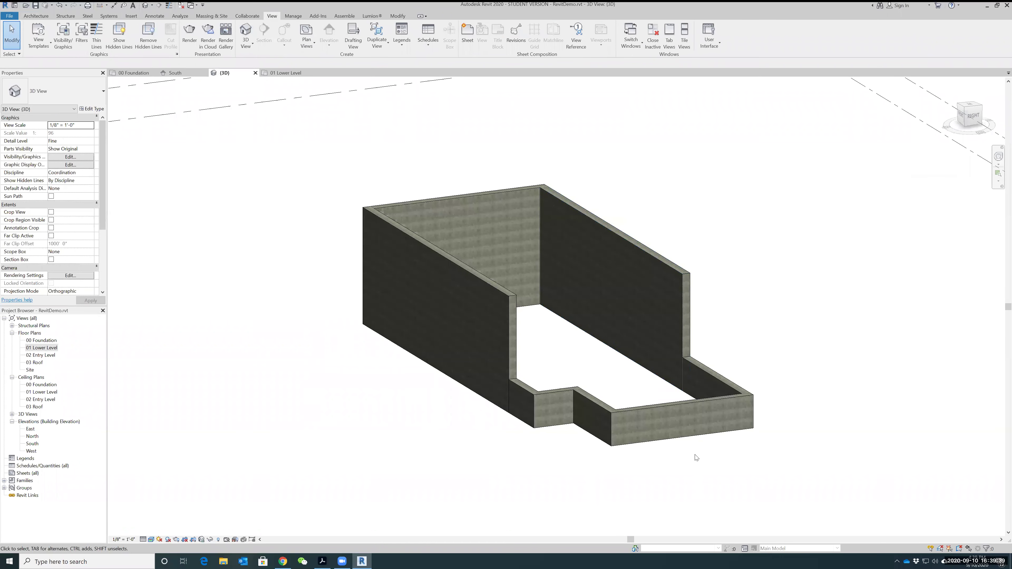
shift+middle_drag(650, 485, 594, 242)
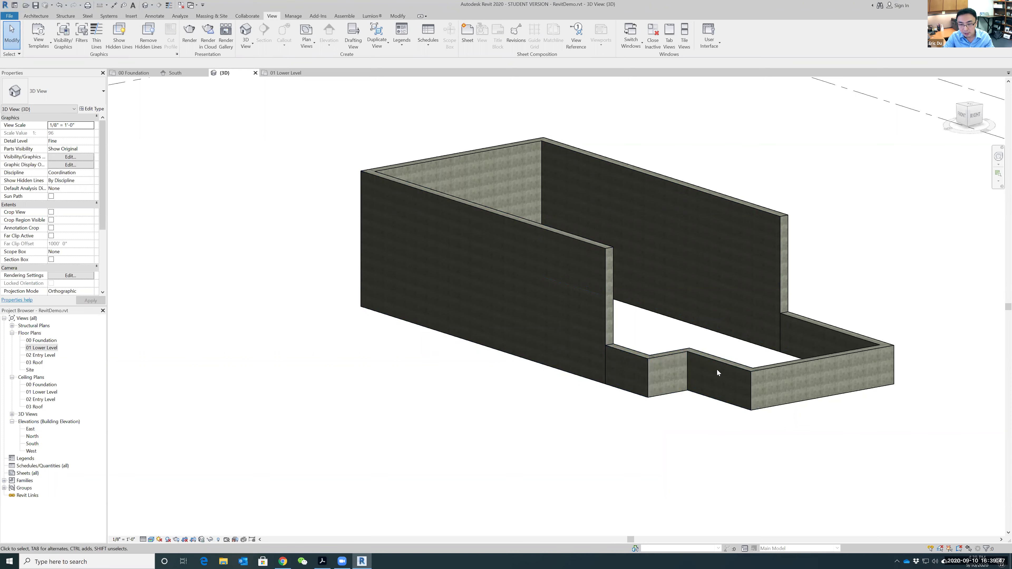
shift+middle_drag(608, 406, 662, 409)
scroll(662, 409, up, 4)
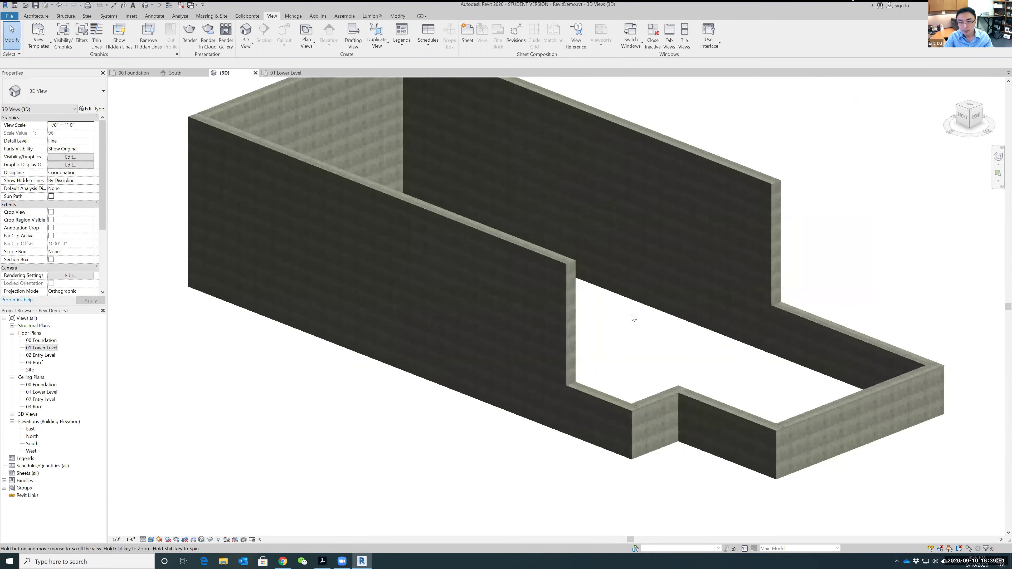
scroll(635, 332, down, 5)
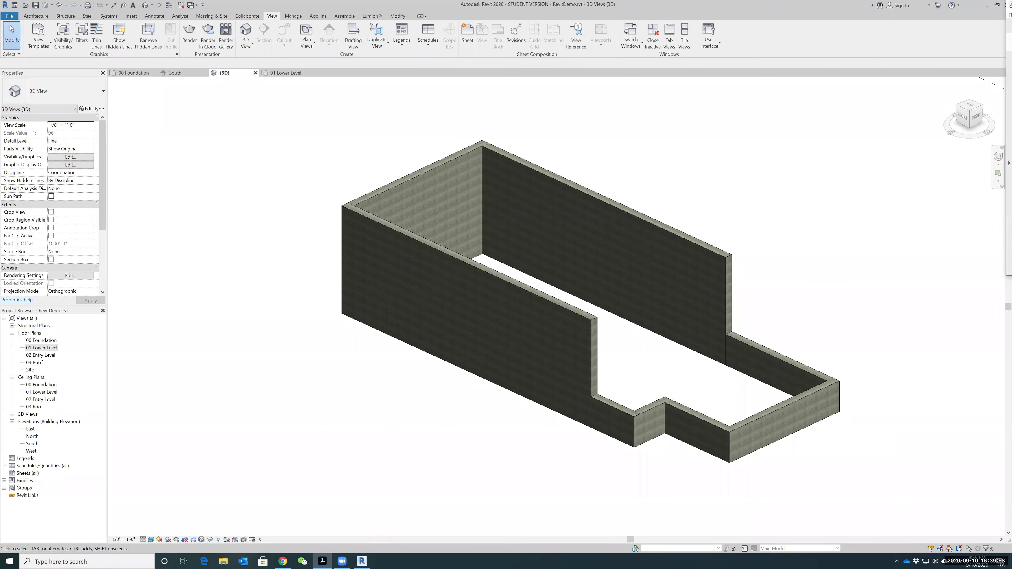
Step: Show page 7's lower-level wall steps of Proj 1 Revit Arch.pdf, and move Acrobat right beside Revit
key(alt+Tab)
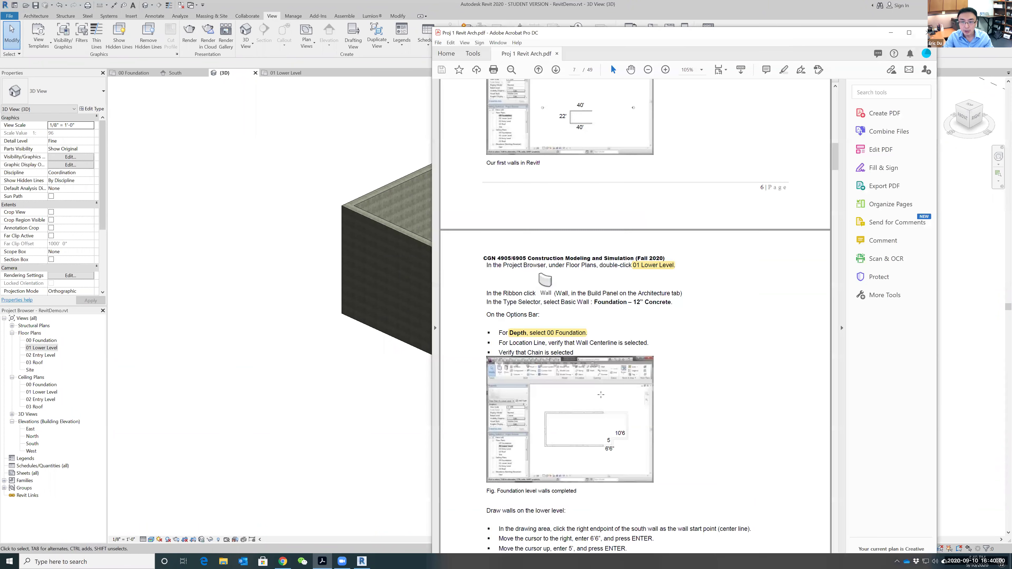
ctrl+scroll(604, 421, up, 4)
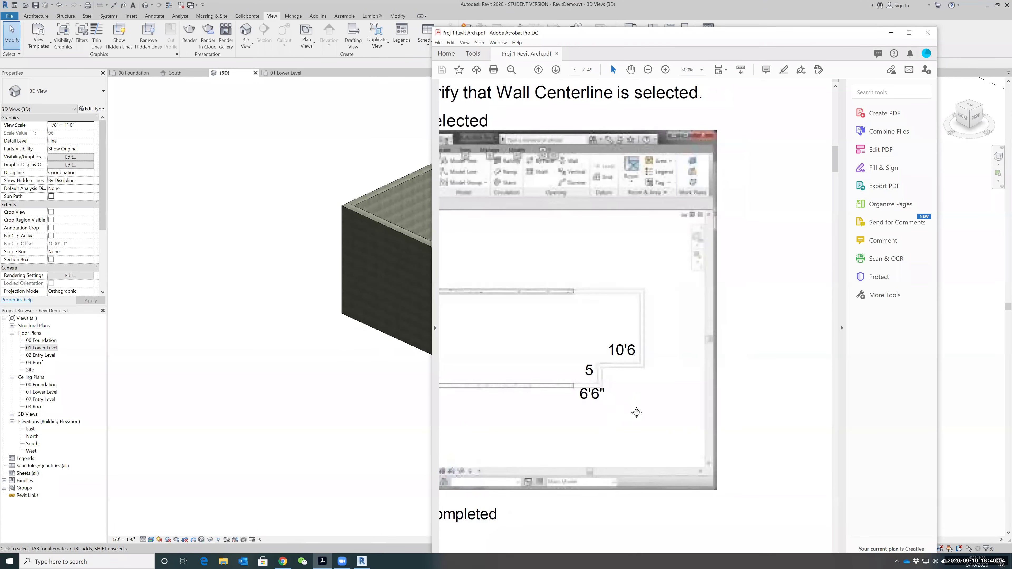
scroll(594, 415, up, 10)
scroll(572, 415, down, 10)
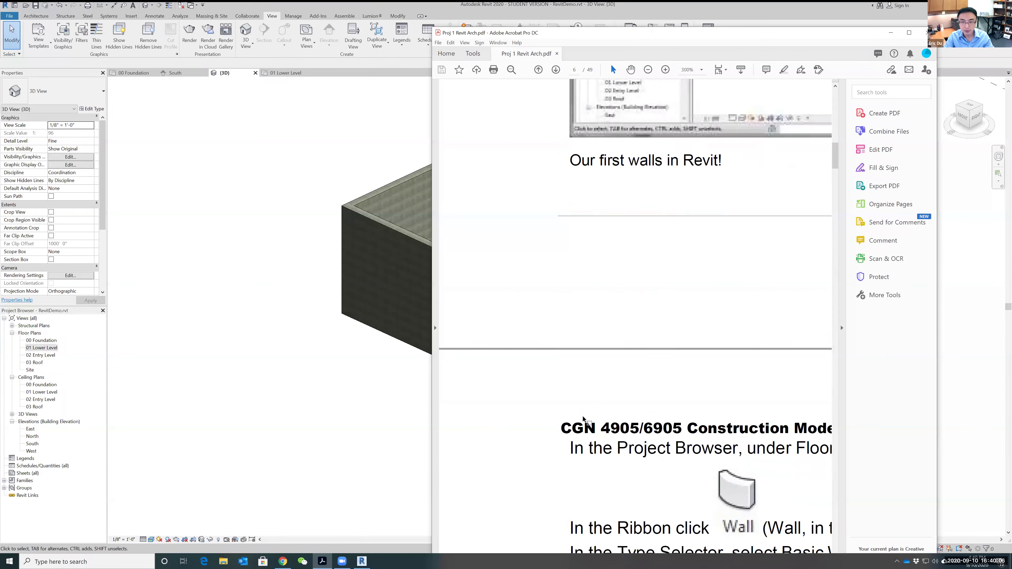
scroll(691, 472, down, 1)
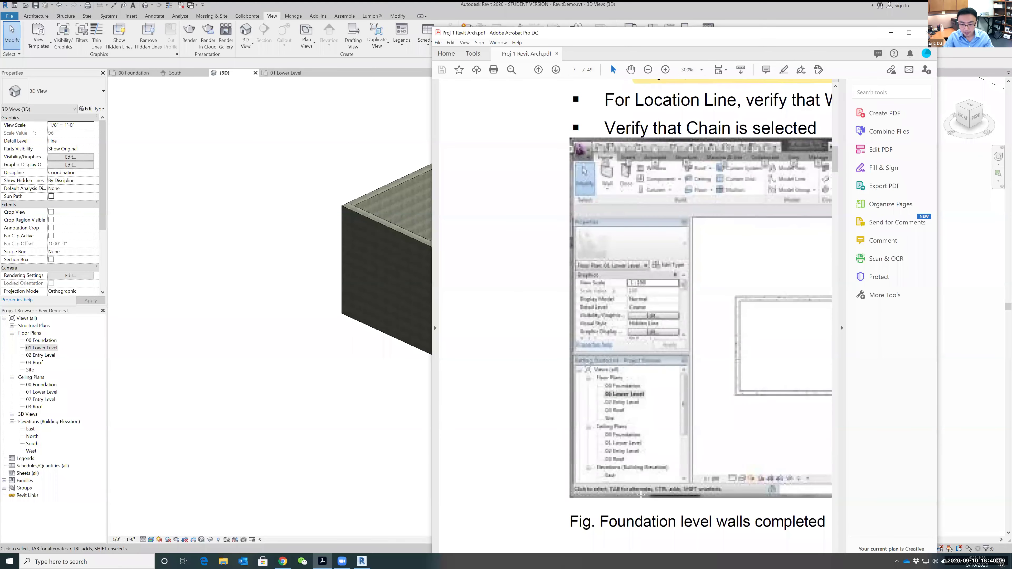
scroll(692, 448, up, 3)
scroll(706, 471, down, 10)
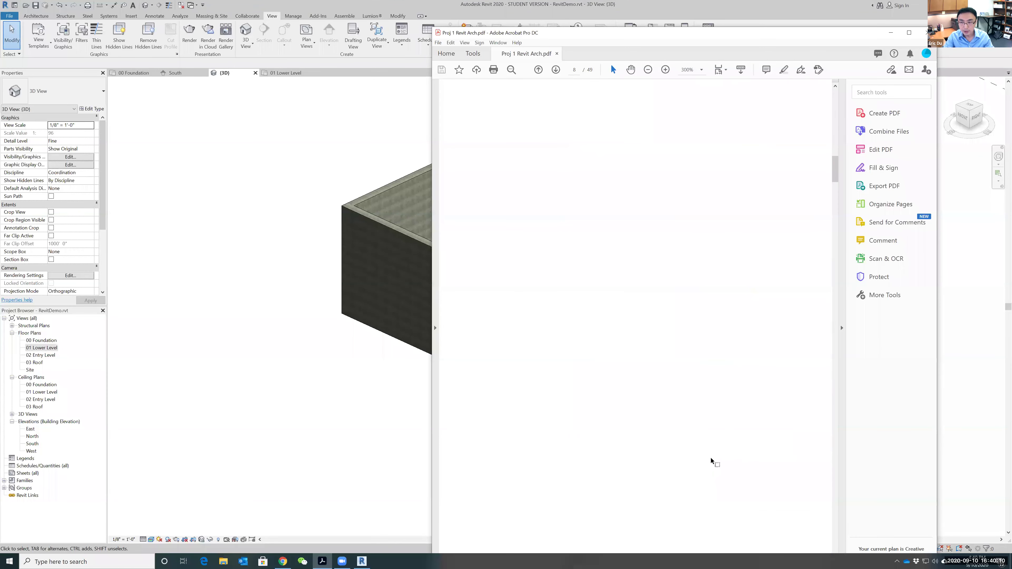
scroll(716, 372, up, 5)
ctrl+scroll(701, 353, down, 2)
ctrl+scroll(701, 351, down, 3)
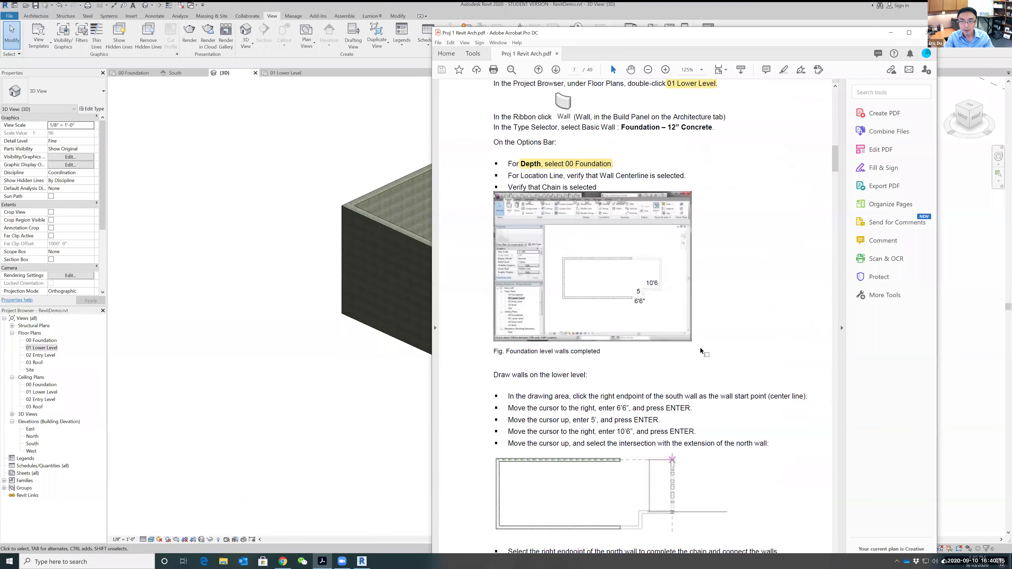
ctrl+scroll(644, 298, up, 3)
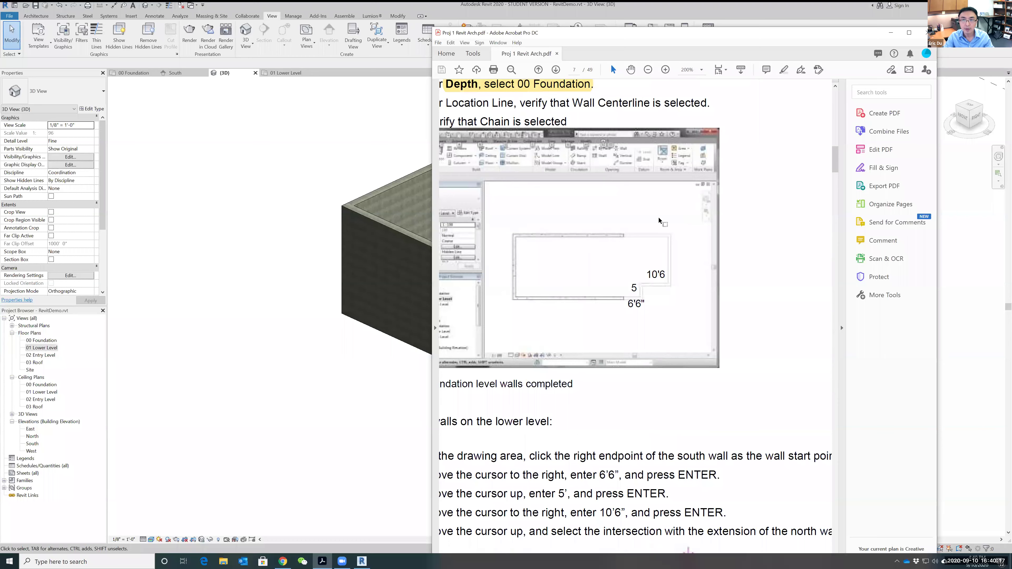
drag(769, 14, 887, 15)
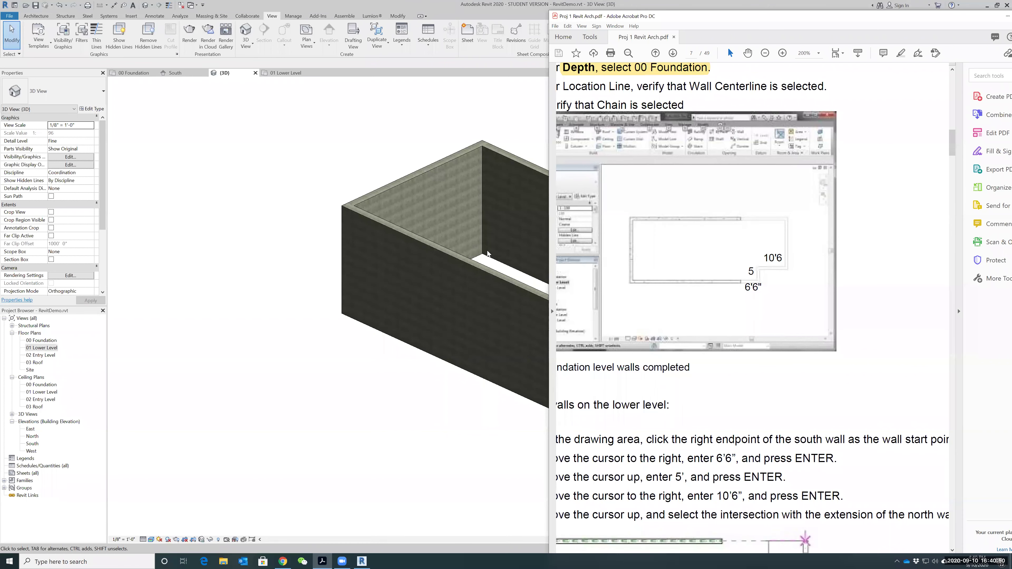
Step: Return to Revit and pan the 3D walls up and left in the view
click(480, 244)
scroll(285, 303, up, 2)
middle_drag(284, 303, 199, 271)
scroll(237, 236, down, 3)
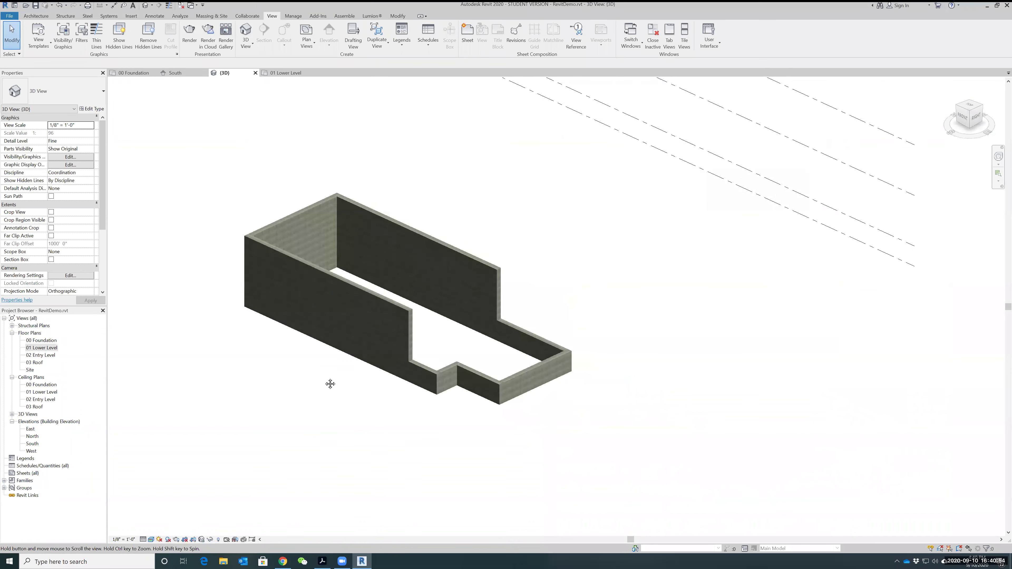
middle_drag(330, 384, 277, 371)
Step: Find and highlight the Toposurface step in the tutorial PDF
click(322, 562)
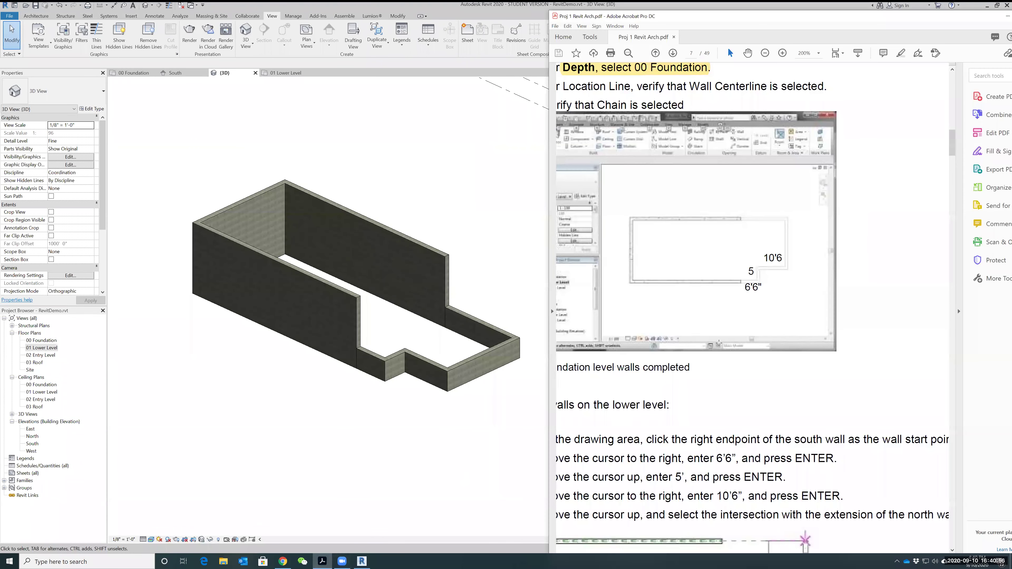
scroll(765, 359, down, 1)
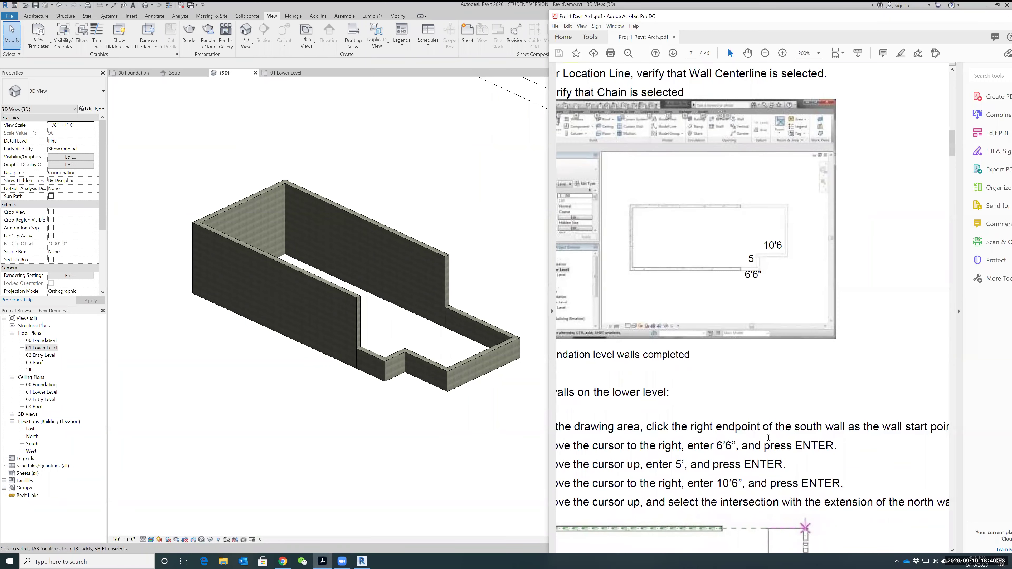
ctrl+scroll(759, 414, down, 3)
ctrl+scroll(759, 414, up, 1)
scroll(757, 395, down, 1)
scroll(756, 396, down, 13)
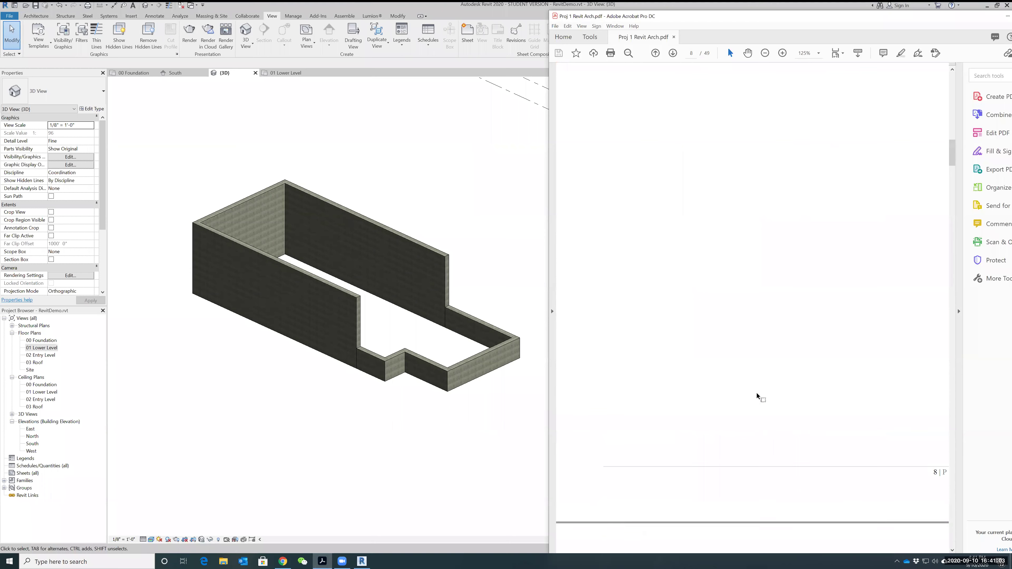
scroll(757, 394, up, 10)
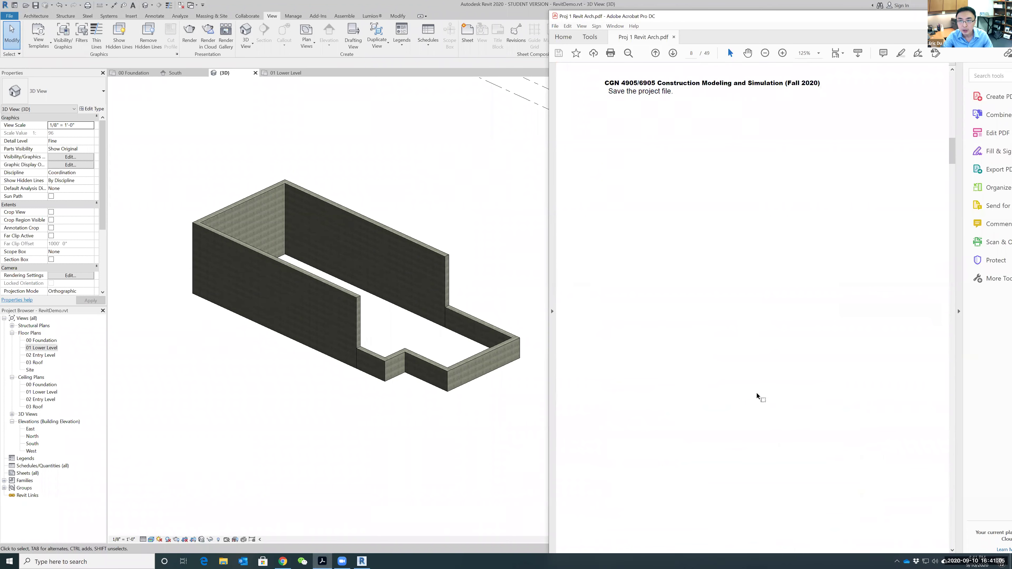
scroll(757, 393, up, 6)
scroll(733, 305, down, 2)
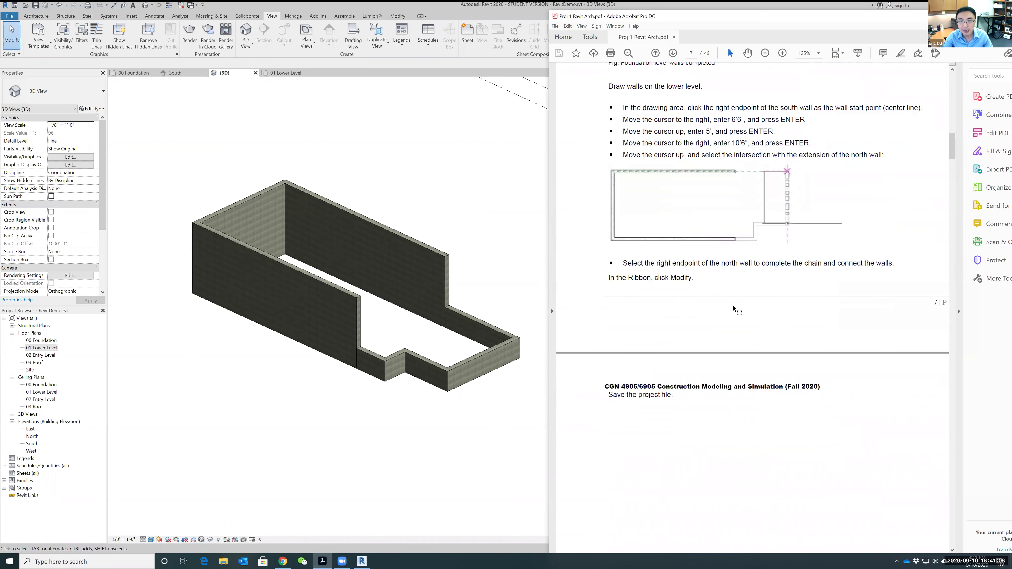
scroll(733, 311, down, 10)
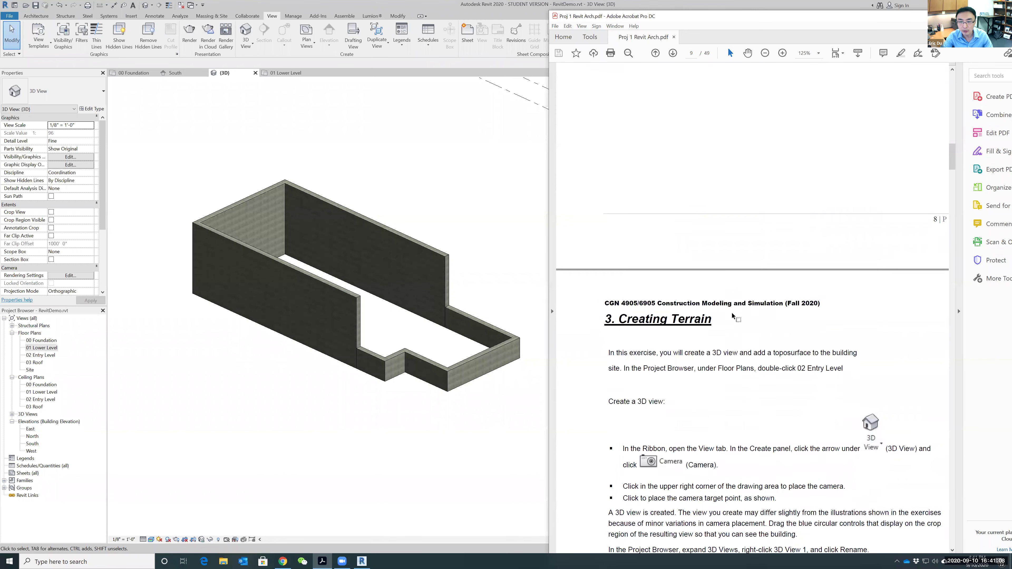
scroll(732, 315, down, 1)
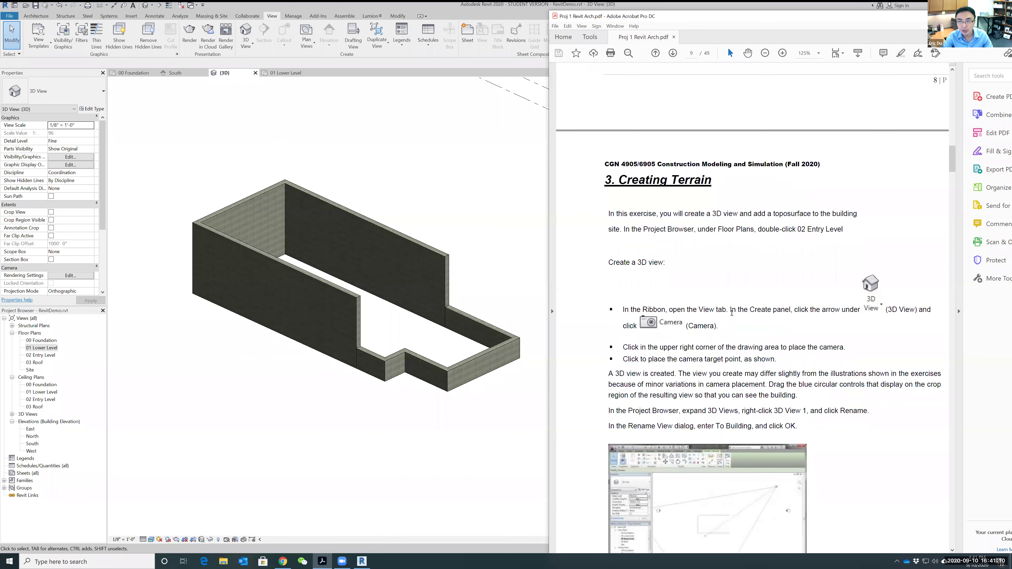
scroll(732, 313, down, 1)
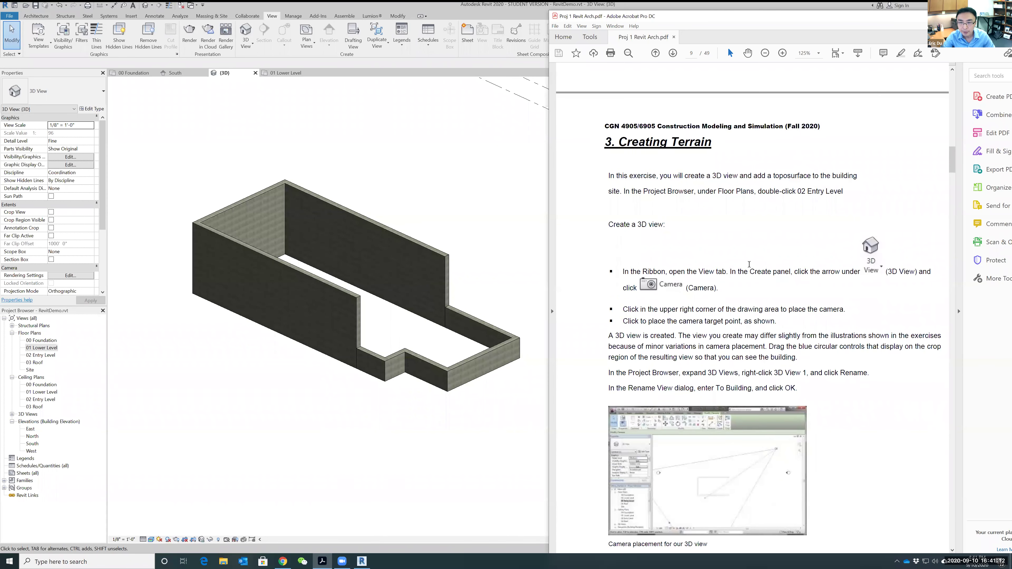
scroll(749, 264, down, 5)
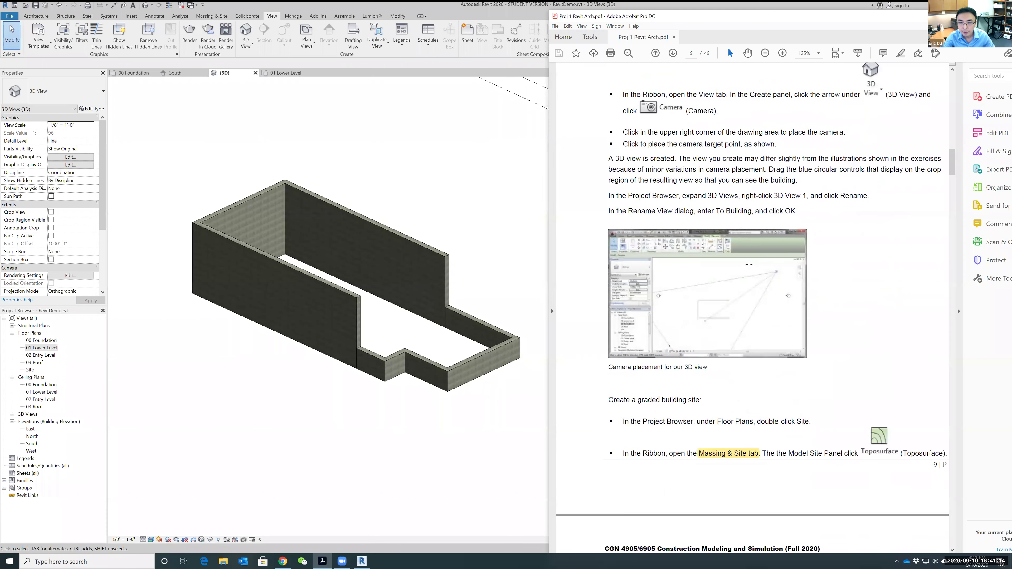
scroll(749, 265, up, 4)
scroll(749, 264, up, 1)
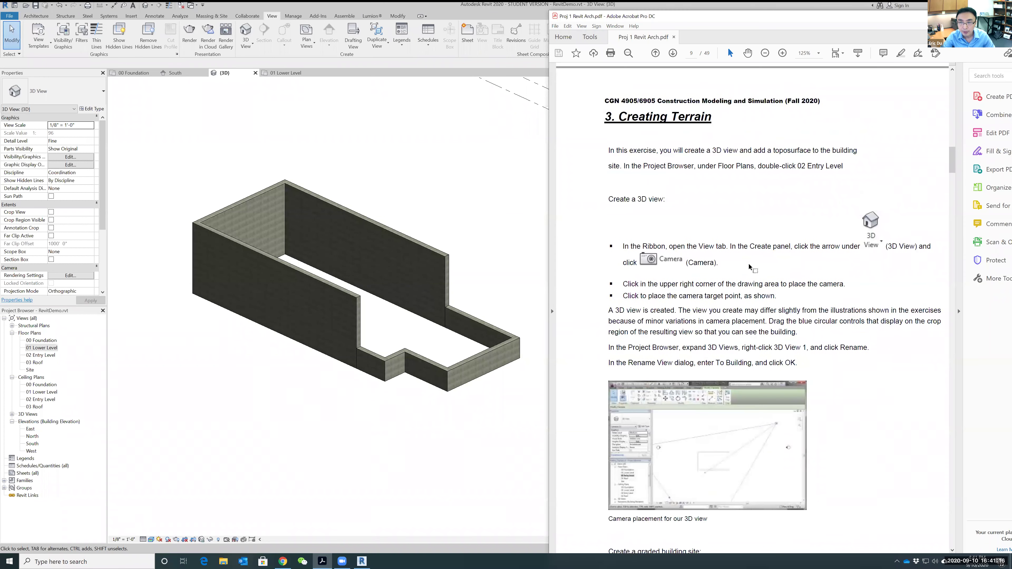
scroll(749, 265, down, 5)
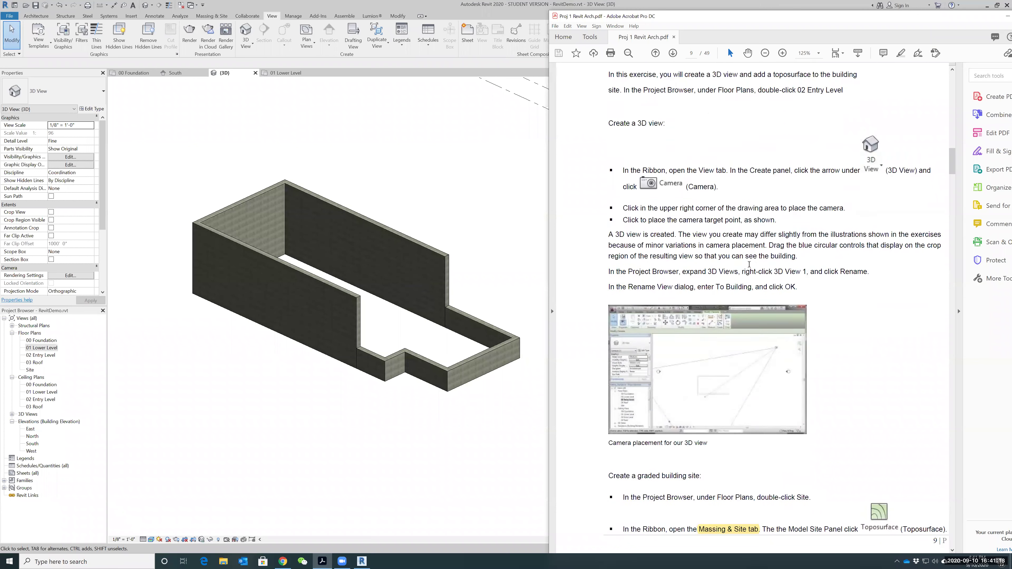
scroll(688, 239, down, 6)
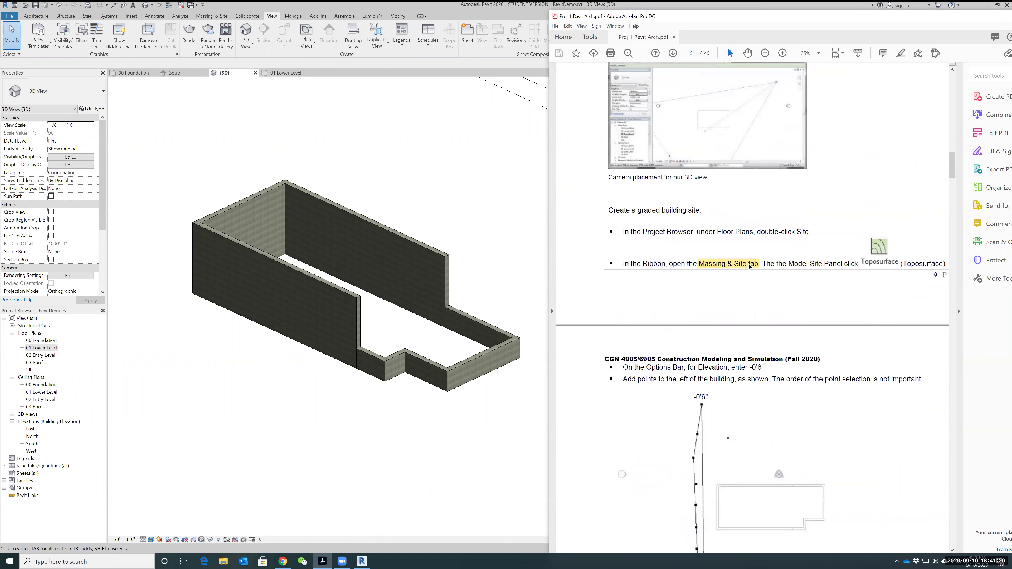
drag(623, 225, 844, 224)
click(832, 243)
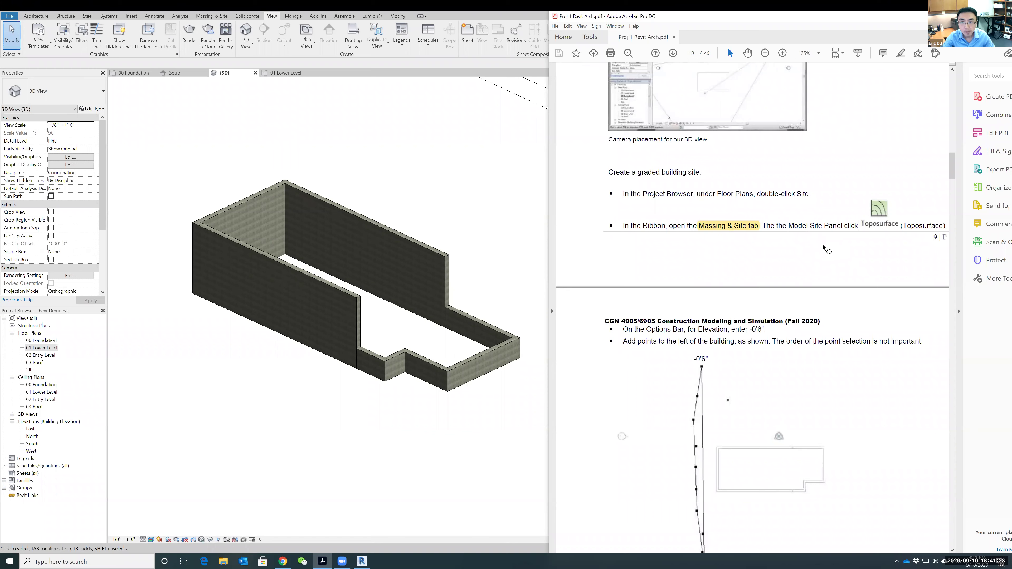
Step: Minimize Acrobat so Revit's 3D view fills the screen, then select Floor Plans in the Project Browser
scroll(776, 247, up, 1)
scroll(777, 248, up, 2)
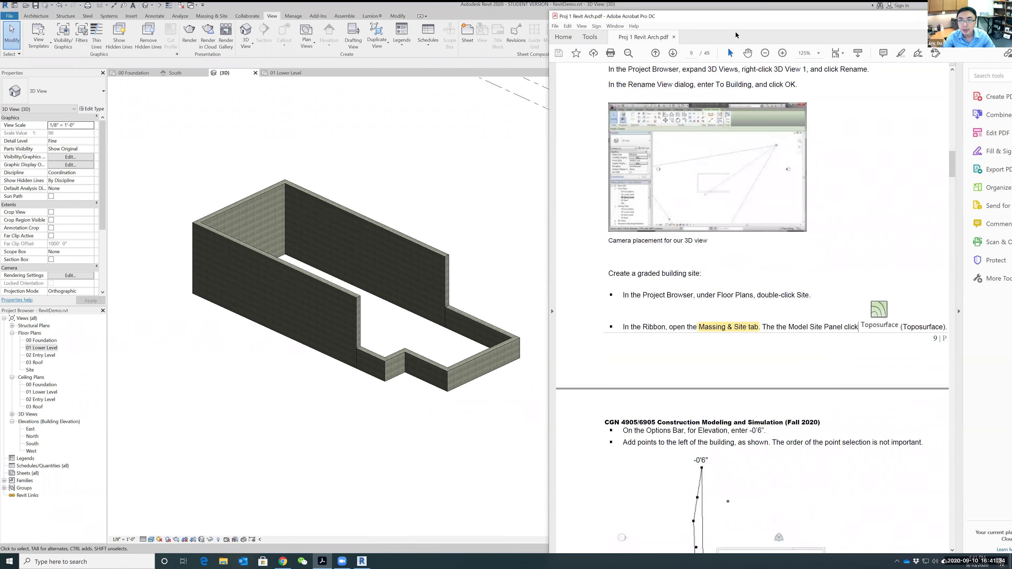
click(967, 16)
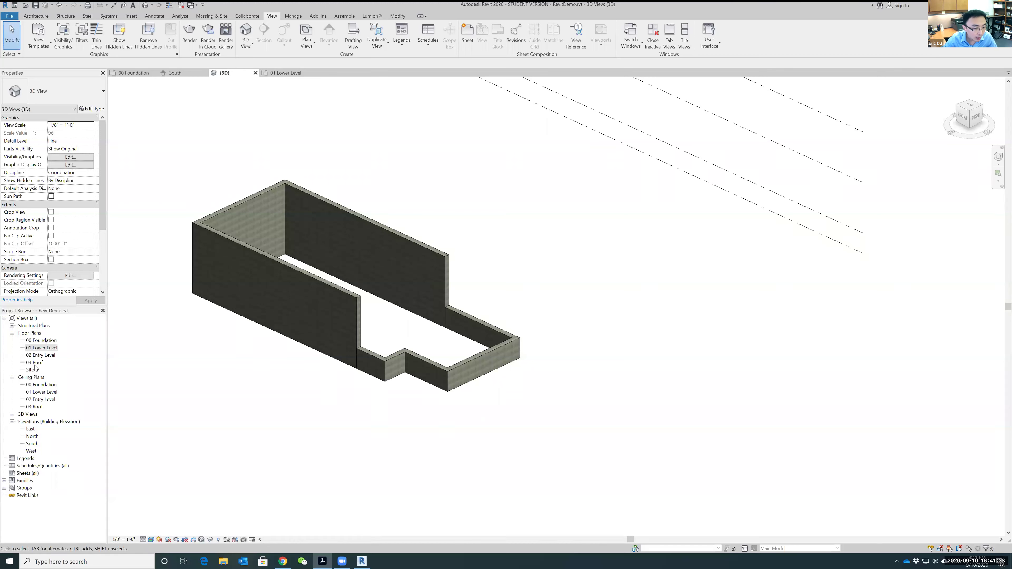
click(24, 334)
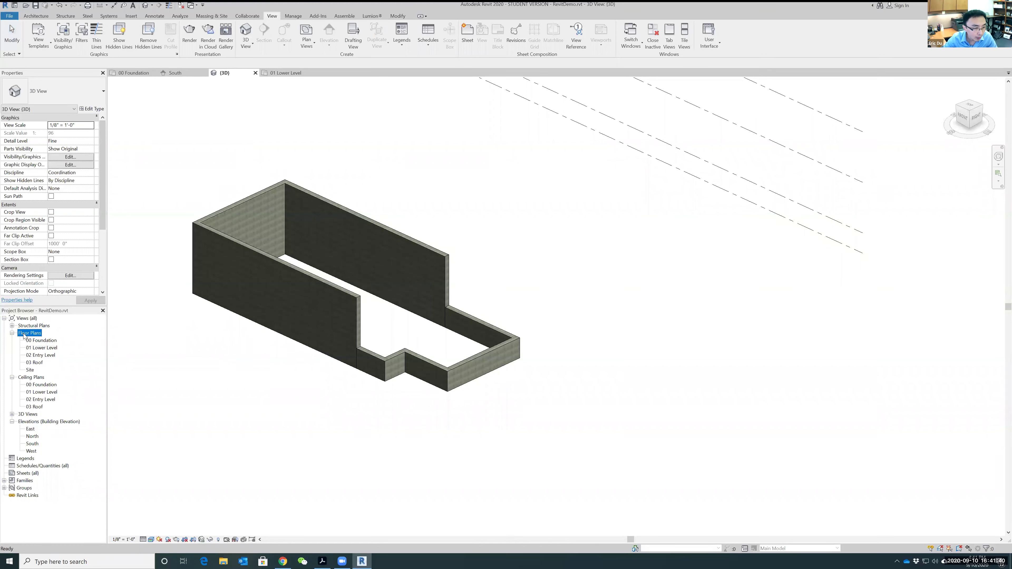
Step: Open the Site floor plan and pan to reposition the building outline
double_click(30, 370)
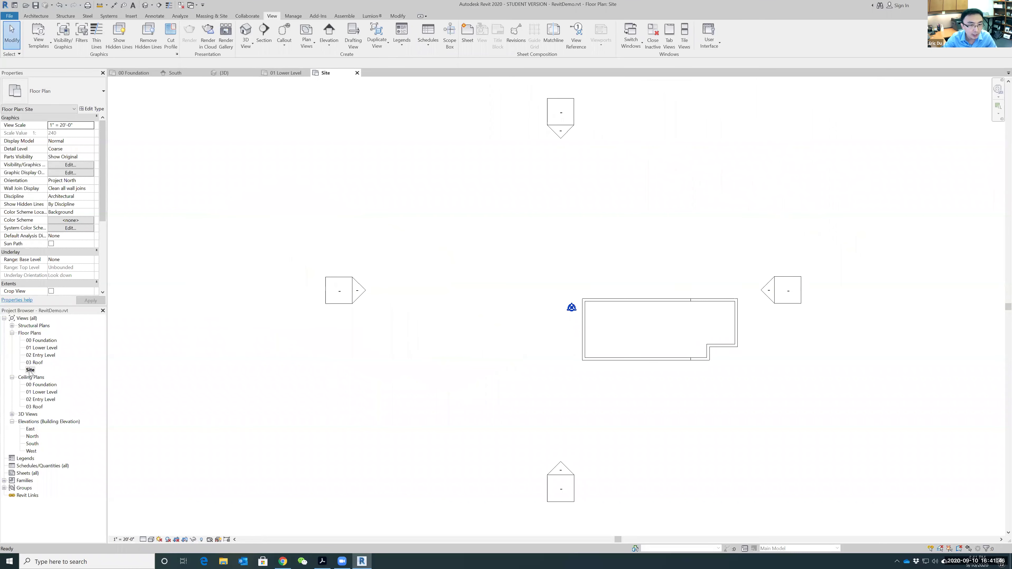
middle_drag(721, 389, 524, 347)
scroll(521, 346, up, 1)
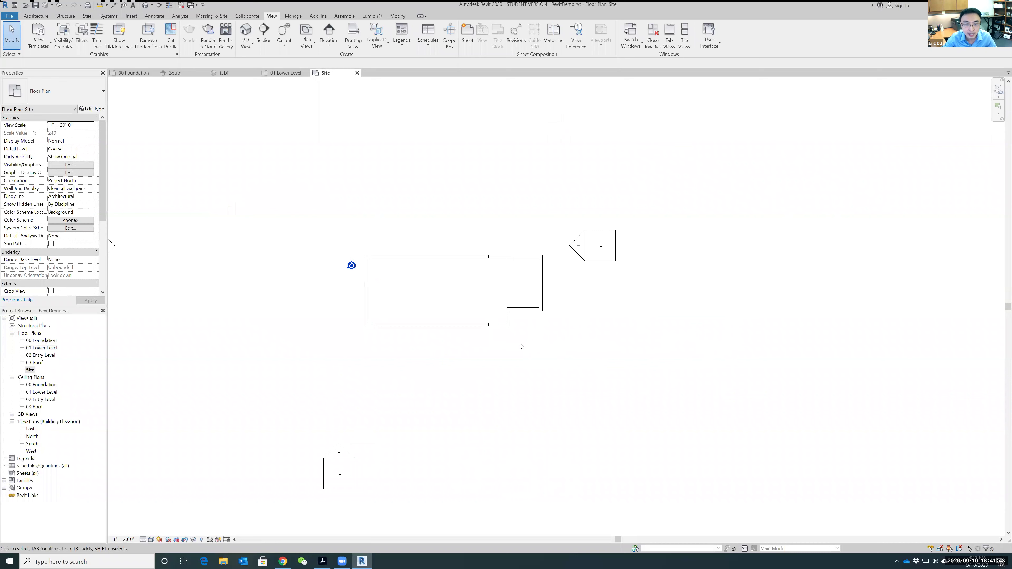
scroll(530, 354, down, 1)
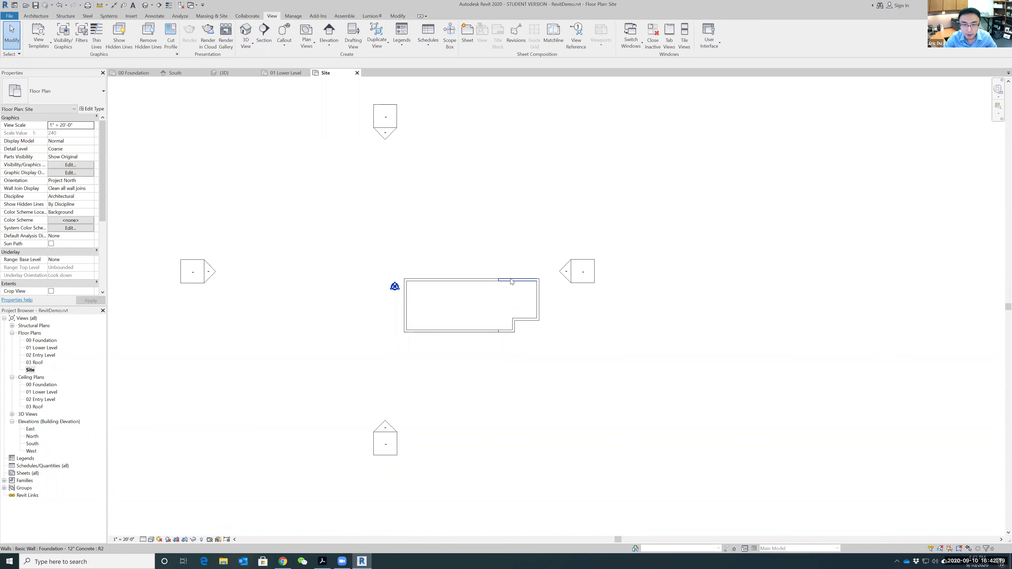
Step: Drag-select the walls at the building's right end, then return to the {3D} view
drag(562, 372, 526, 293)
drag(558, 345, 531, 357)
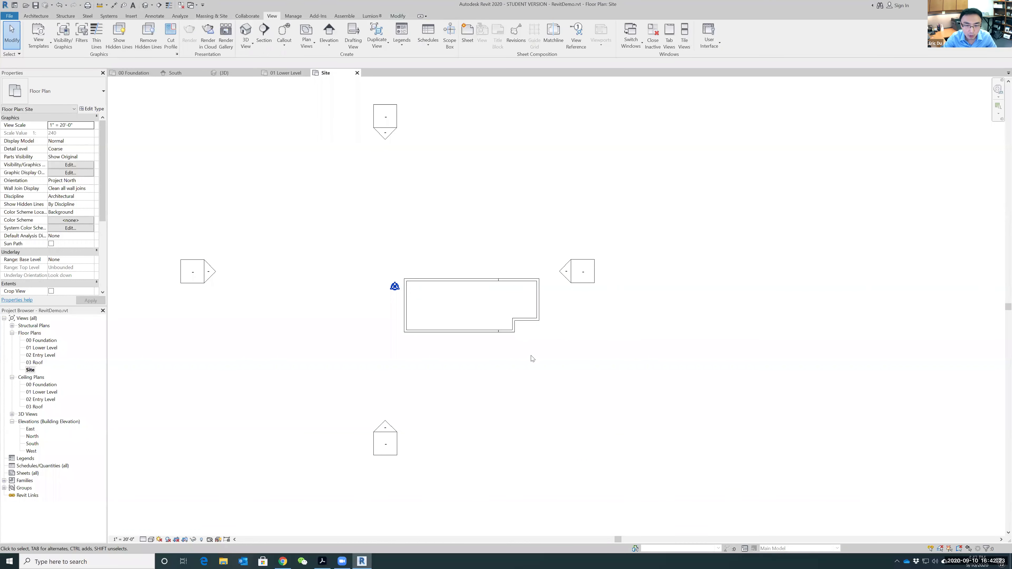
scroll(480, 369, up, 2)
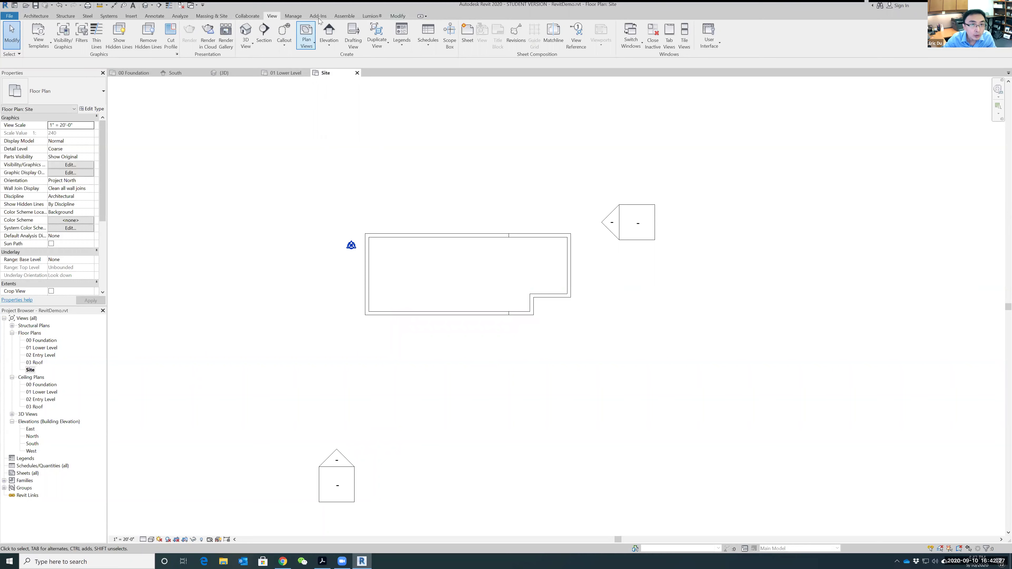
click(241, 31)
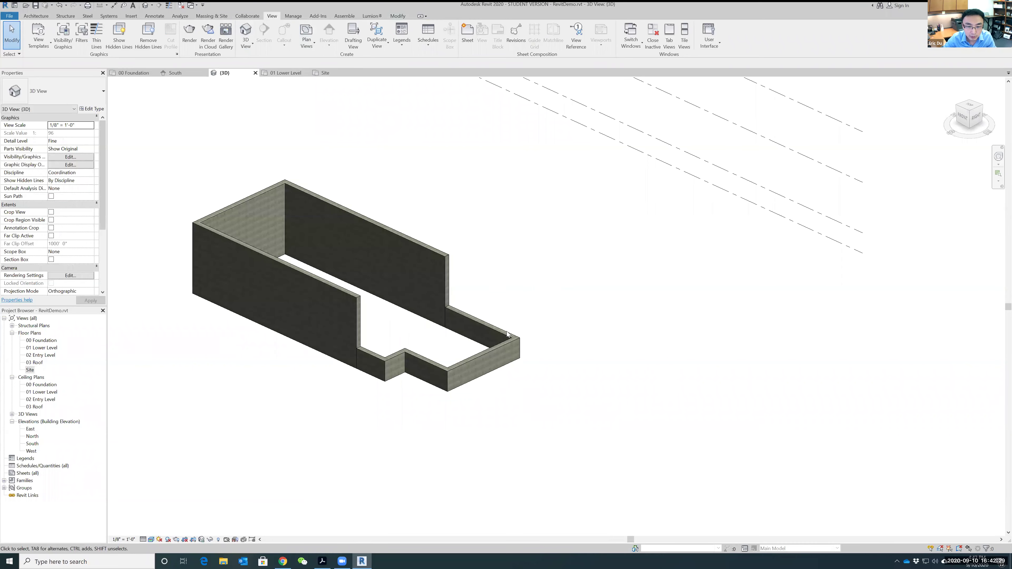
Step: Delete the five foundation walls forming the building's notched right end
click(489, 362)
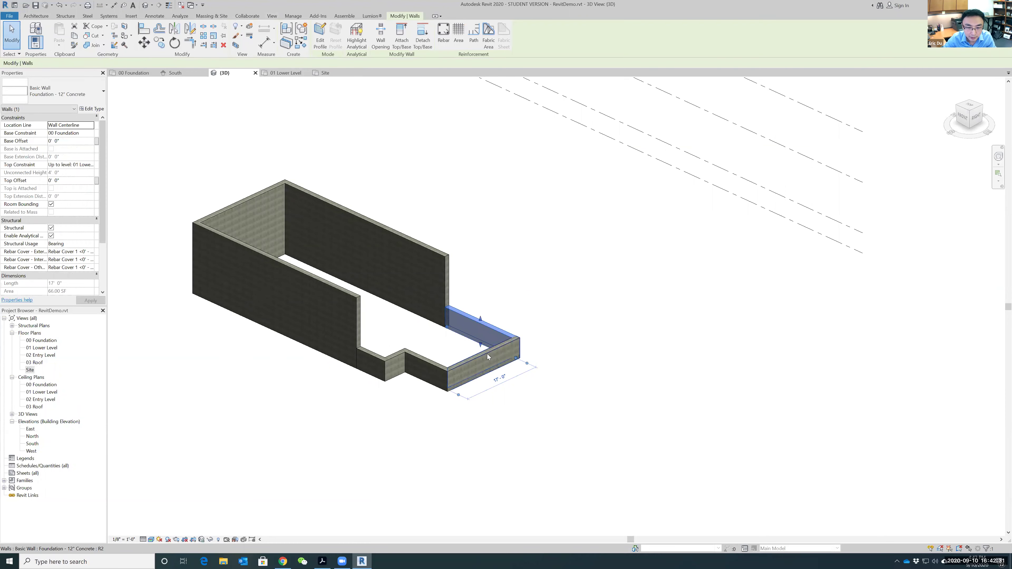
ctrl+click(489, 360)
ctrl+click(429, 365)
ctrl+click(395, 365)
ctrl+click(373, 357)
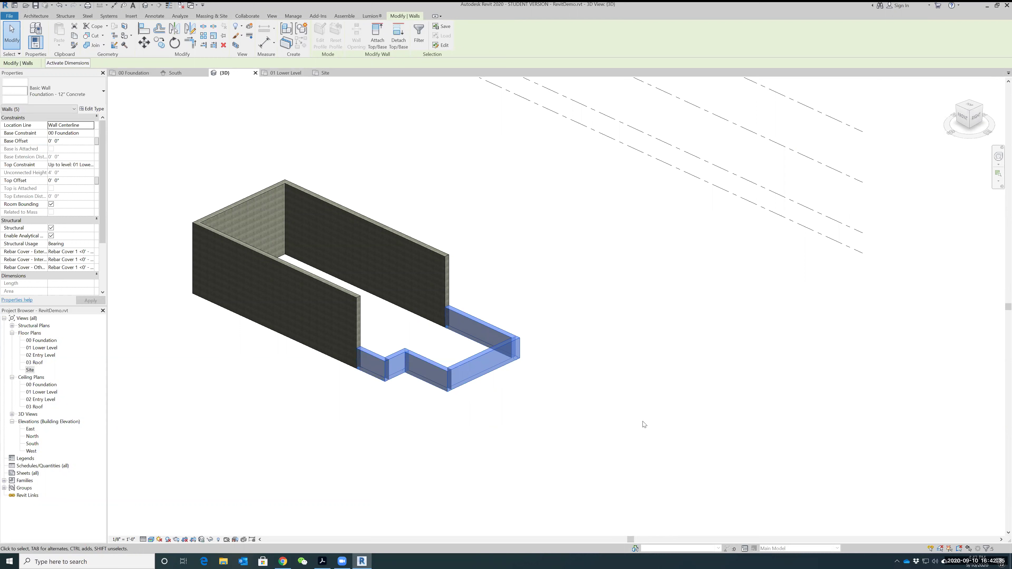
key(Delete)
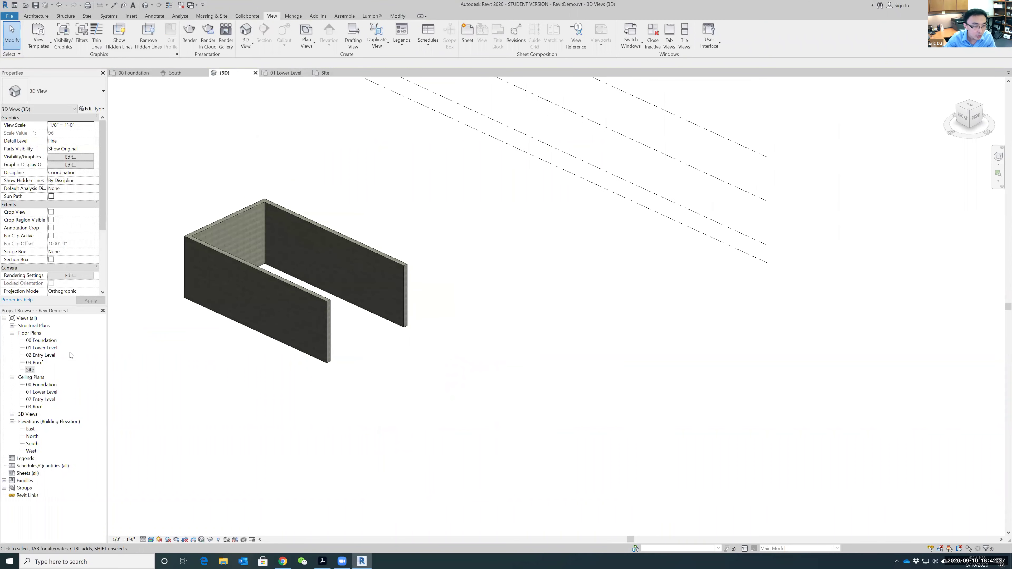
Step: Open the 01 Lower Level plan and start placing Foundation - 12" Concrete walls
scroll(285, 365, up, 2)
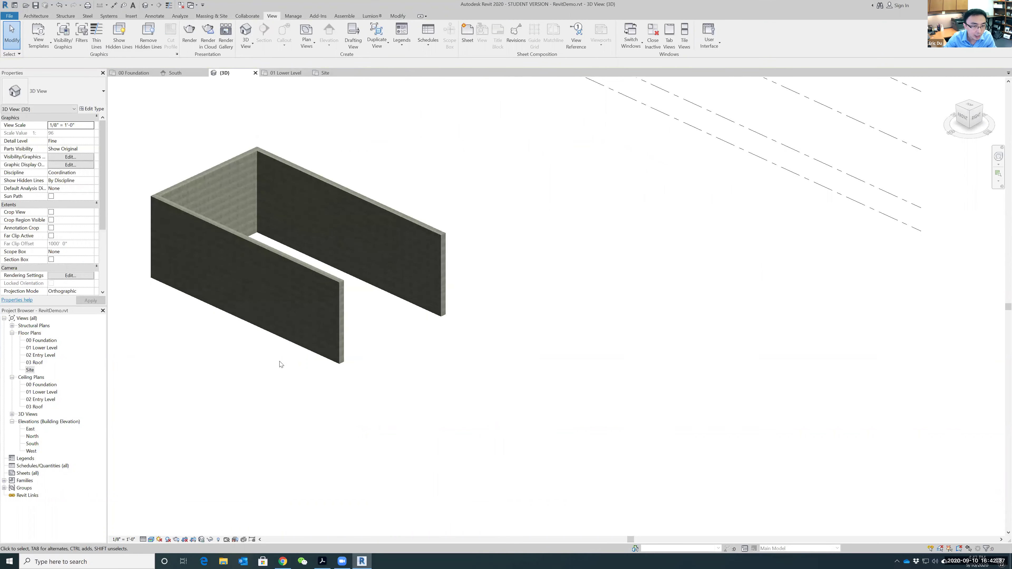
double_click(35, 349)
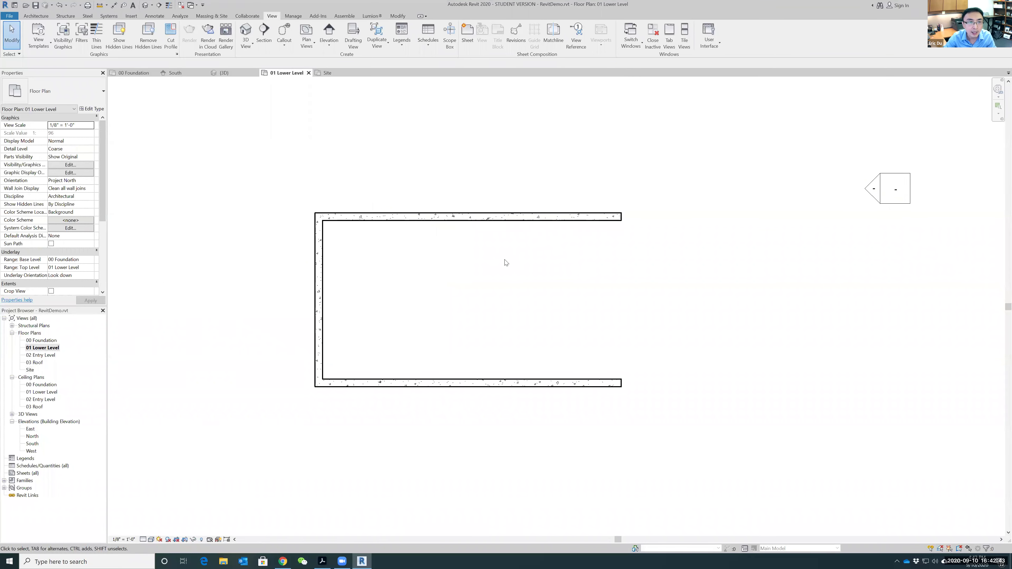
scroll(499, 259, down, 1)
click(37, 16)
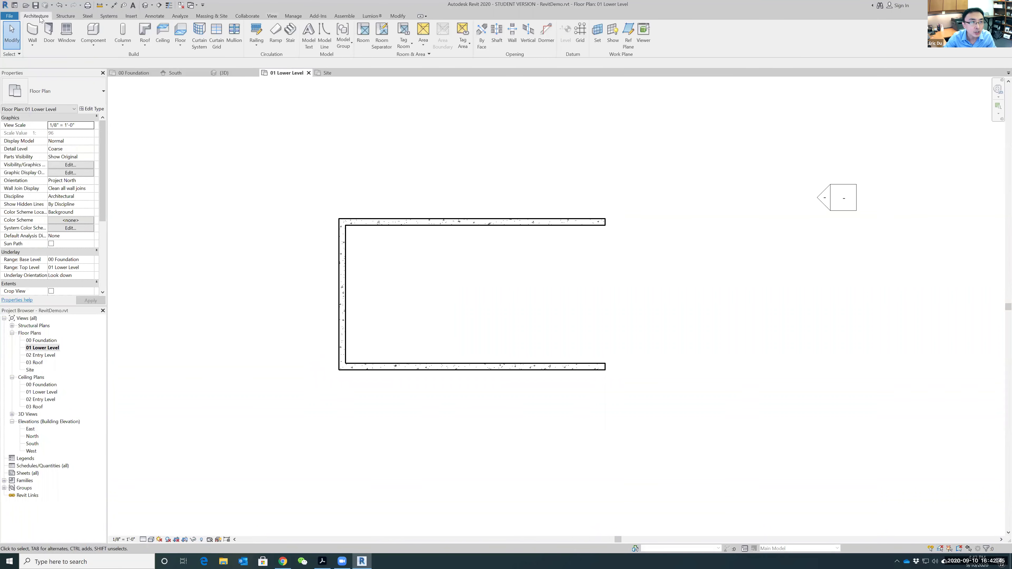
click(33, 31)
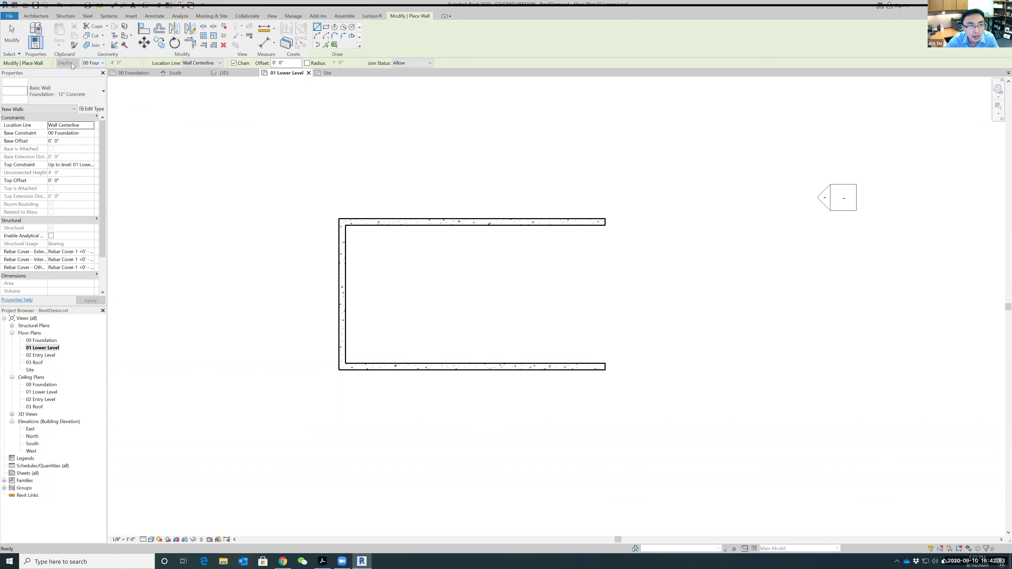
click(97, 63)
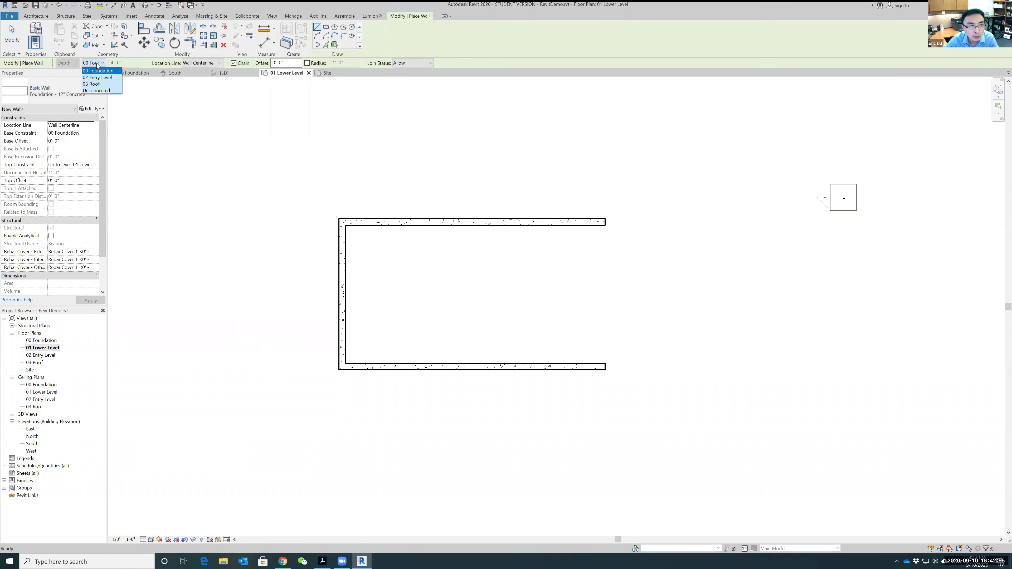
click(97, 72)
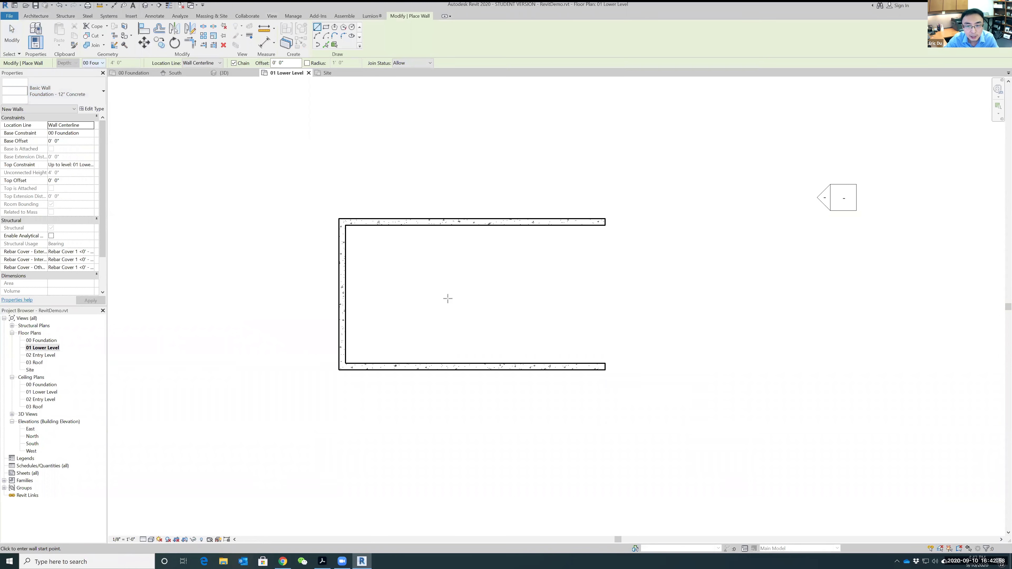
click(605, 366)
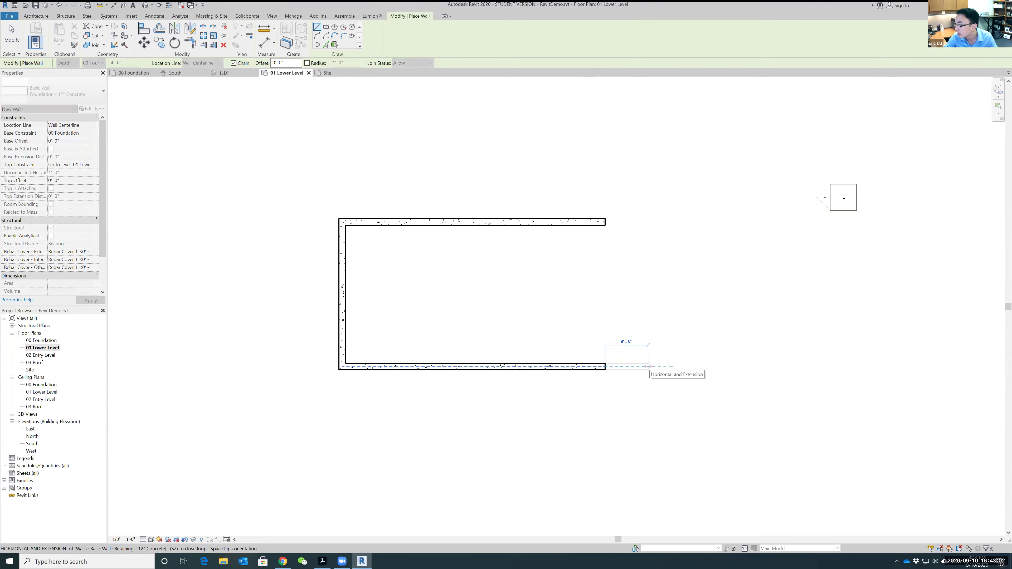
key(Escape)
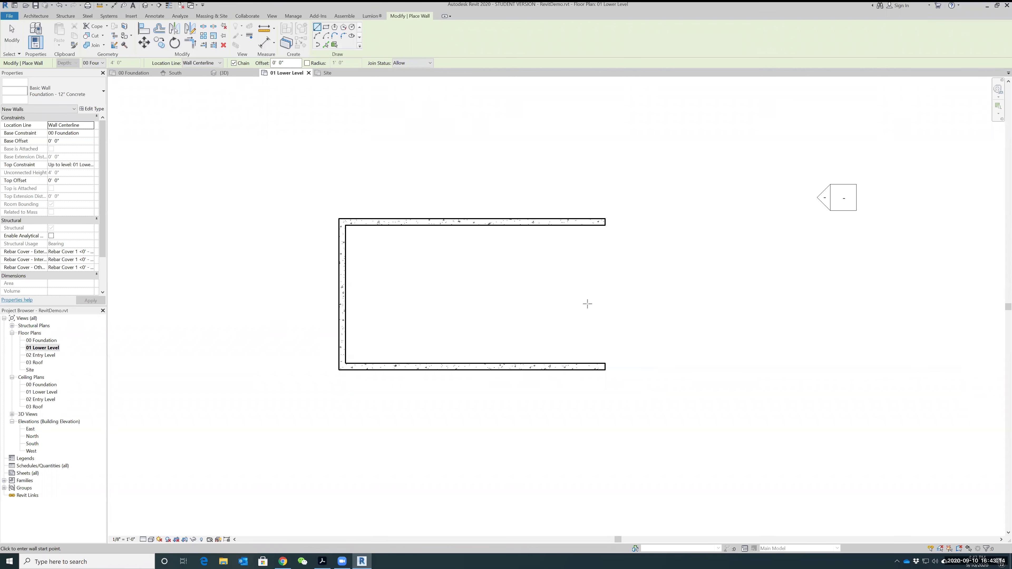
key(Escape)
drag(317, 204, 662, 431)
click(329, 205)
drag(306, 194, 672, 460)
click(662, 375)
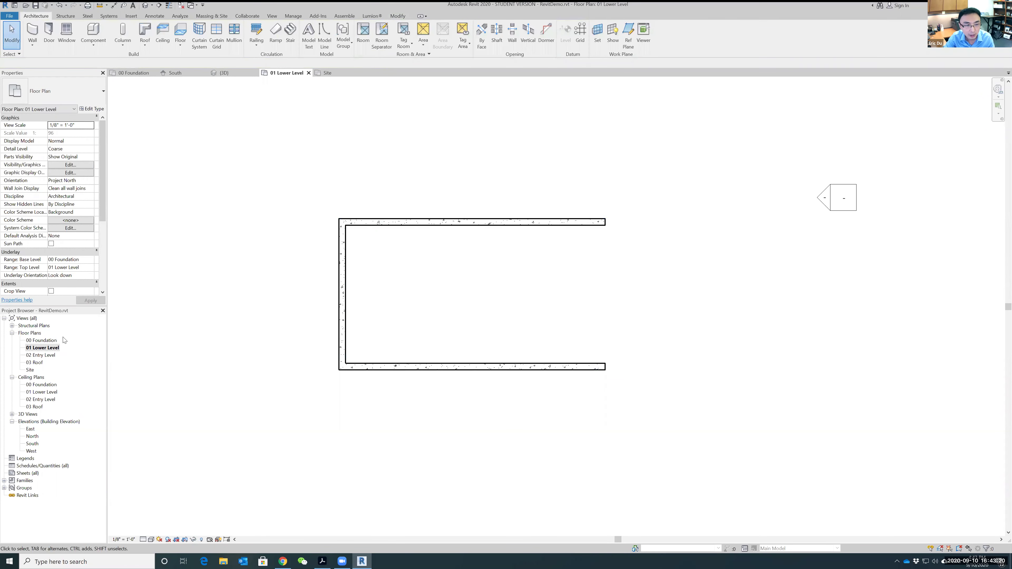
click(37, 349)
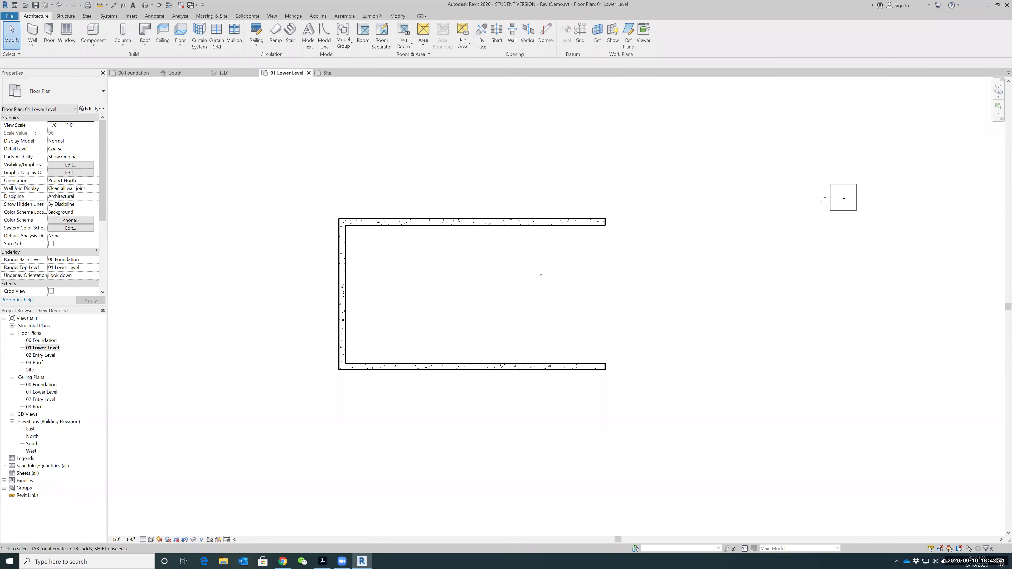
Step: Draw walls from the bottom wall's right end: 6'6", then 10', then across to the top wall's end
click(32, 32)
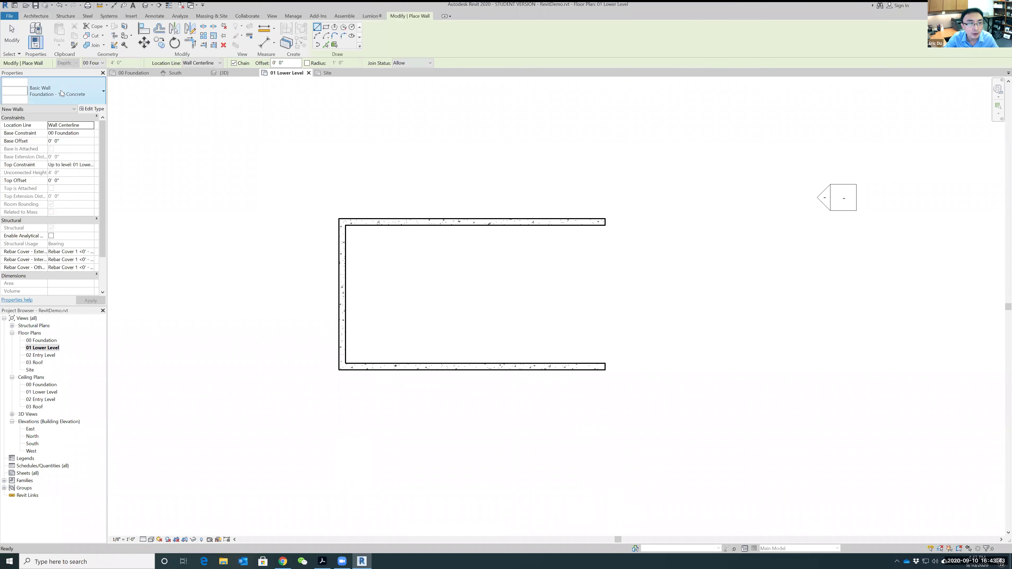
click(605, 366)
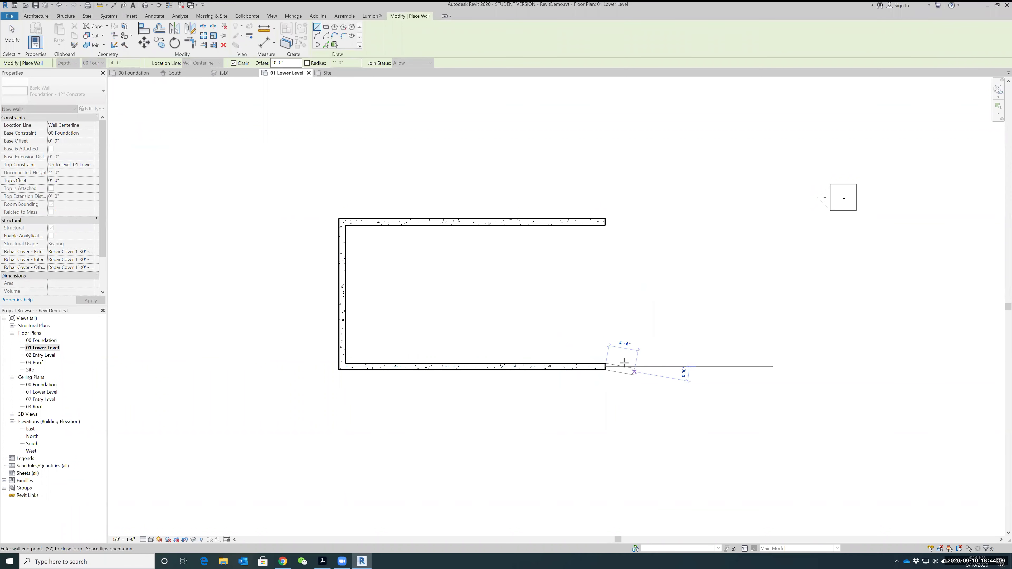
text(6'6)
key(Return)
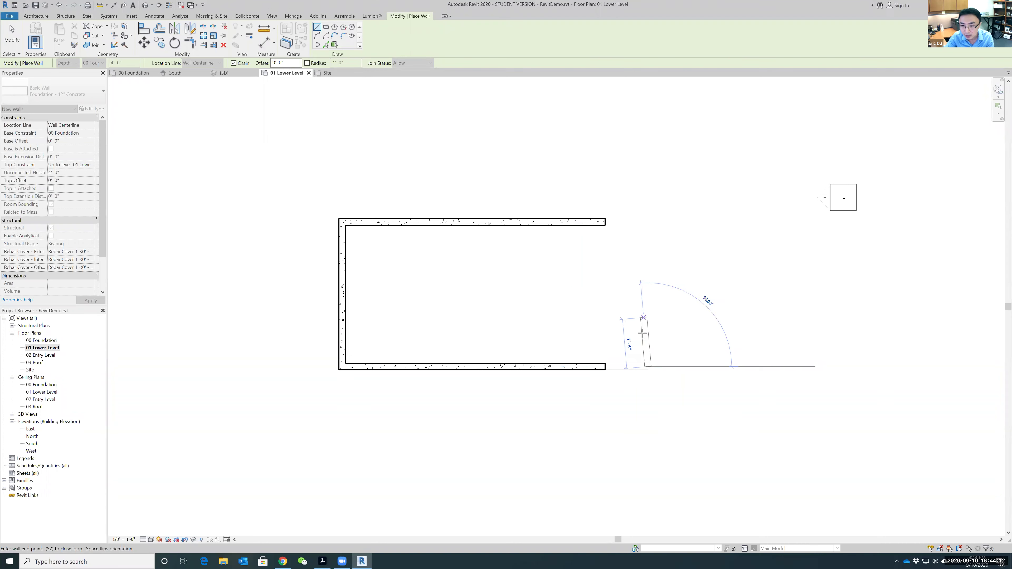
click(648, 333)
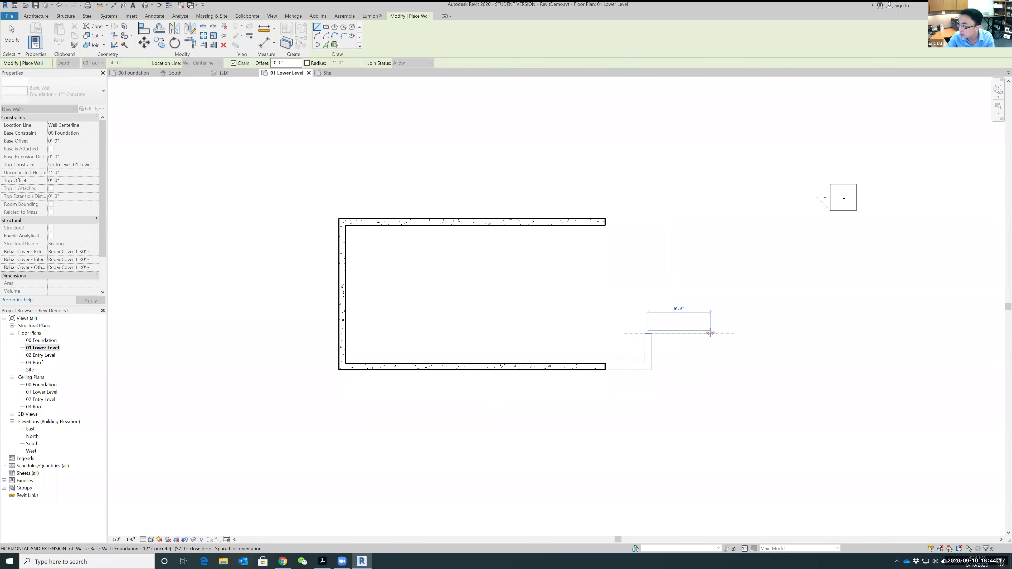
text(10)
key(Return)
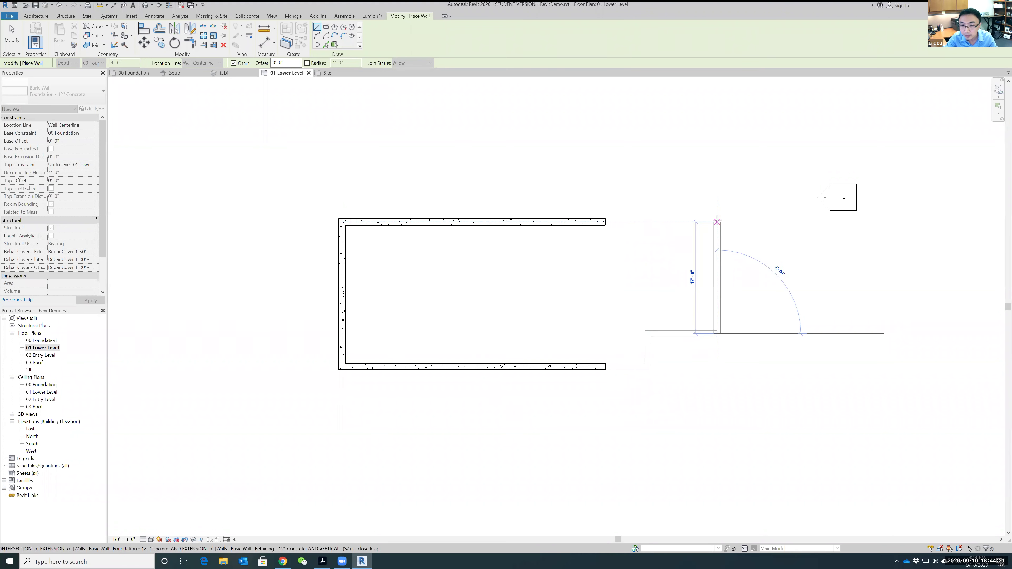
click(717, 222)
click(605, 221)
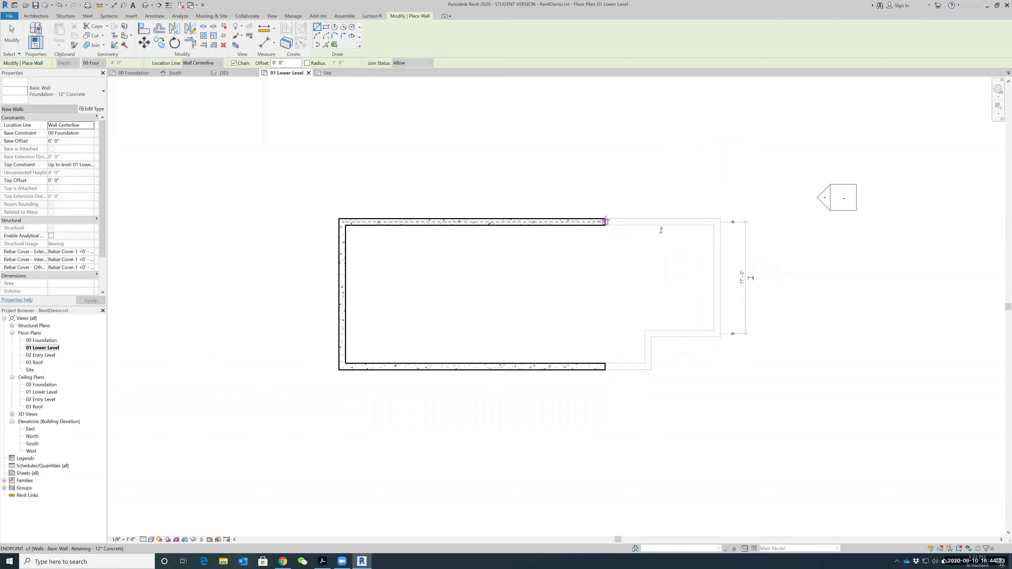
key(Escape)
key(Escape)
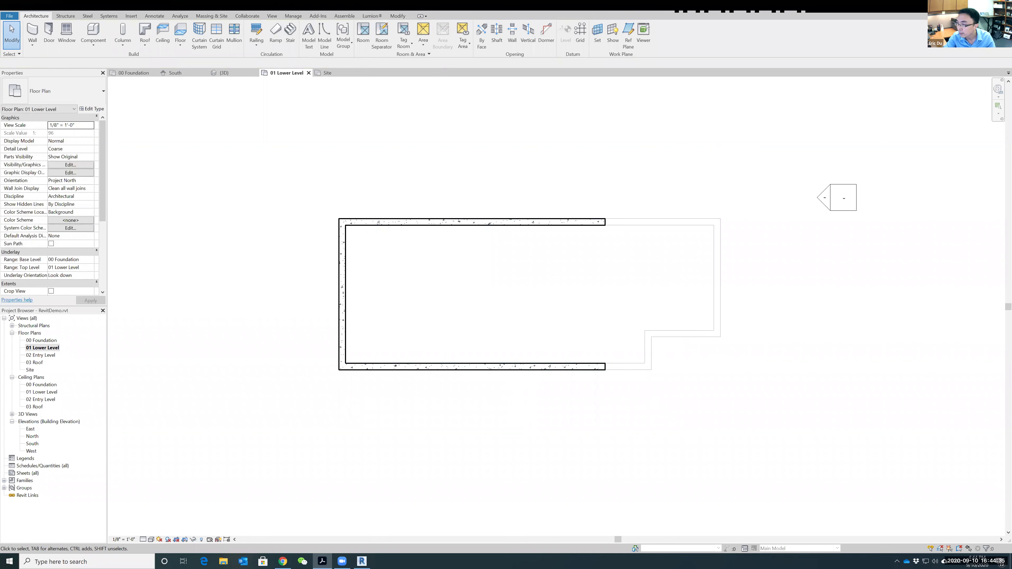
click(272, 16)
Step: Check the closed wall outline in the {3D} view, then open the Site floor plan
click(245, 31)
middle_drag(382, 425, 511, 421)
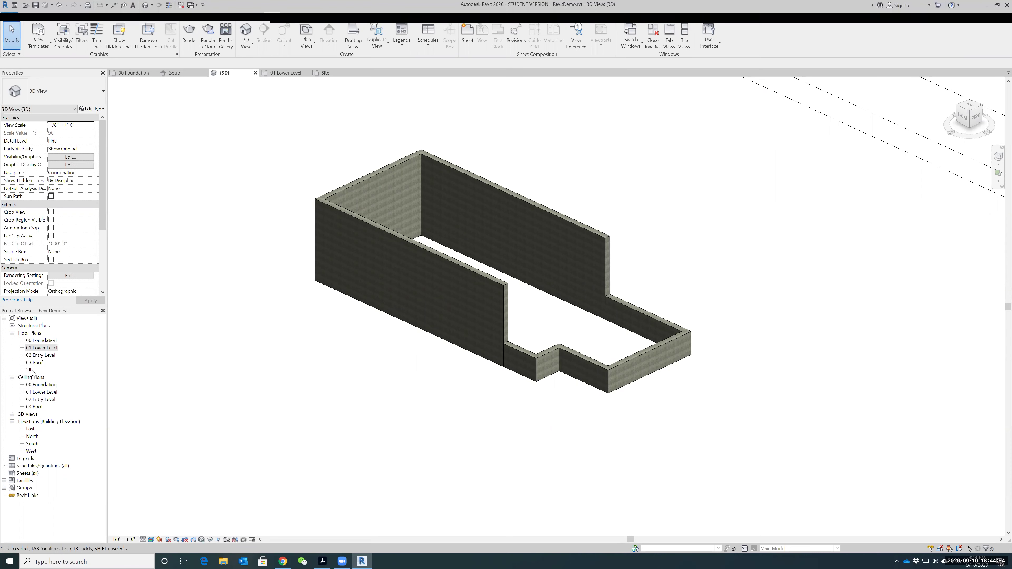
double_click(30, 370)
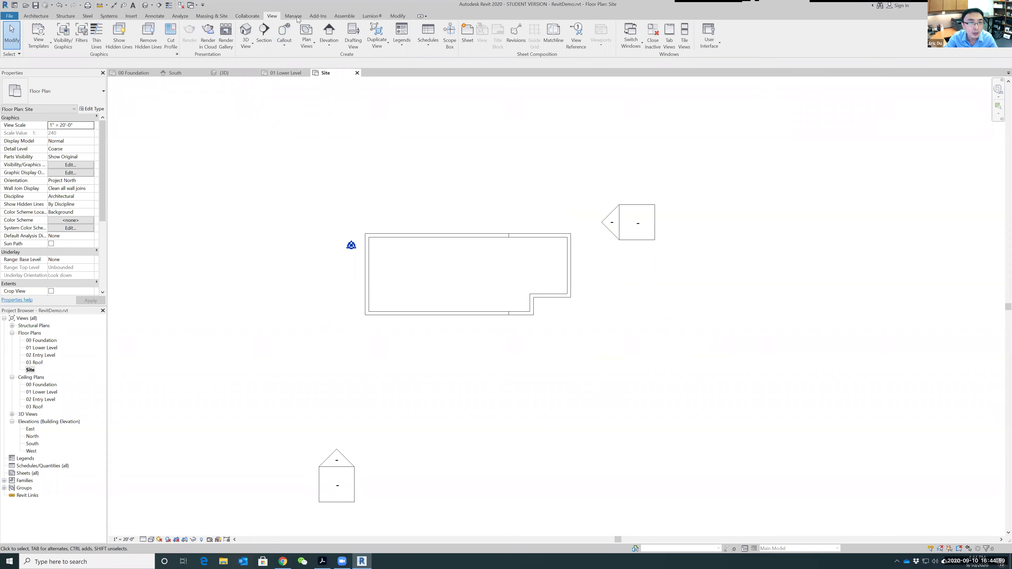
Step: Start a new Toposurface from the Massing & Site tools
click(215, 17)
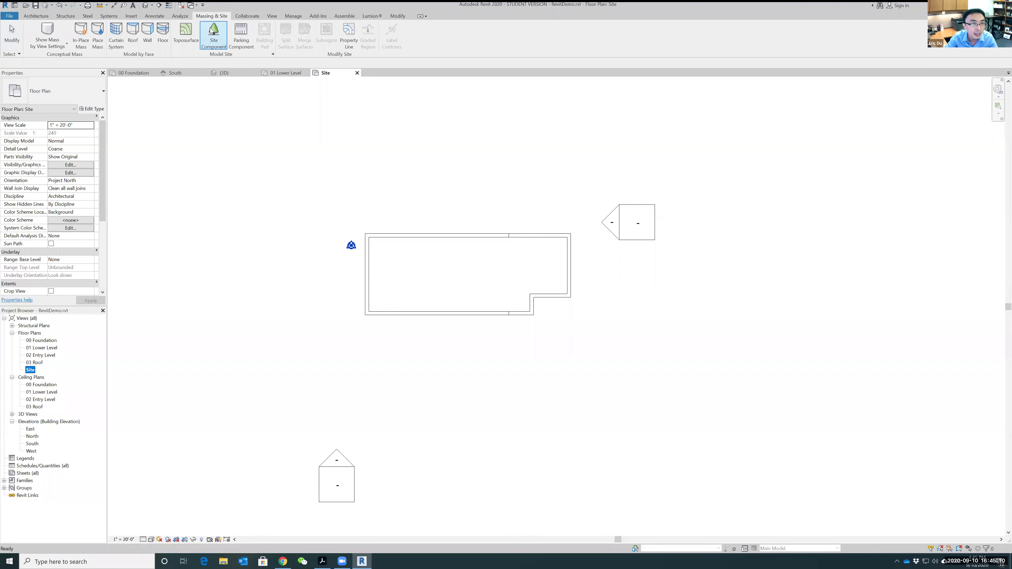
click(185, 32)
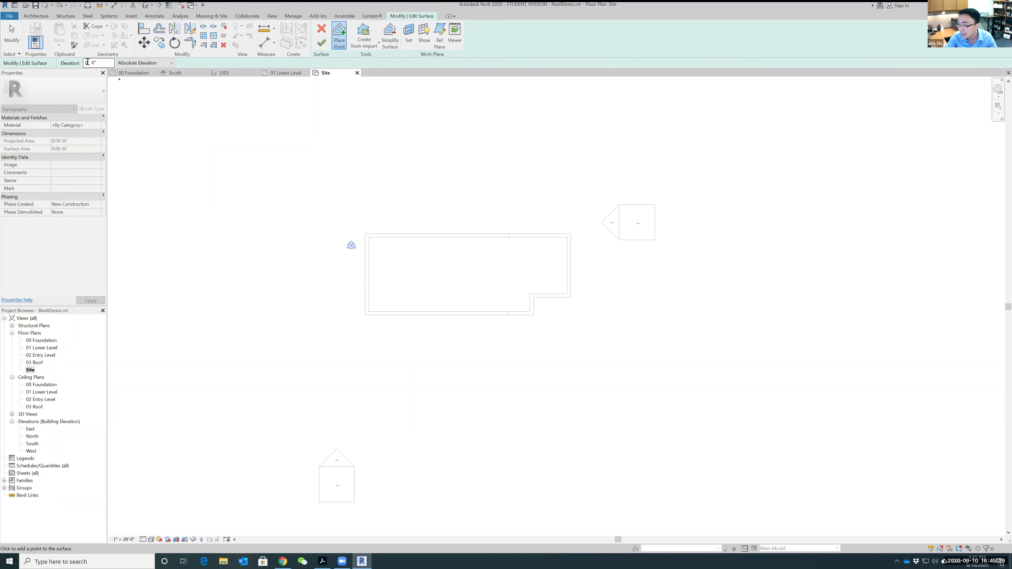
Step: Place four -0' 6" topography points west of the building, then a -10' point above its middle
click(96, 64)
double_click(96, 64)
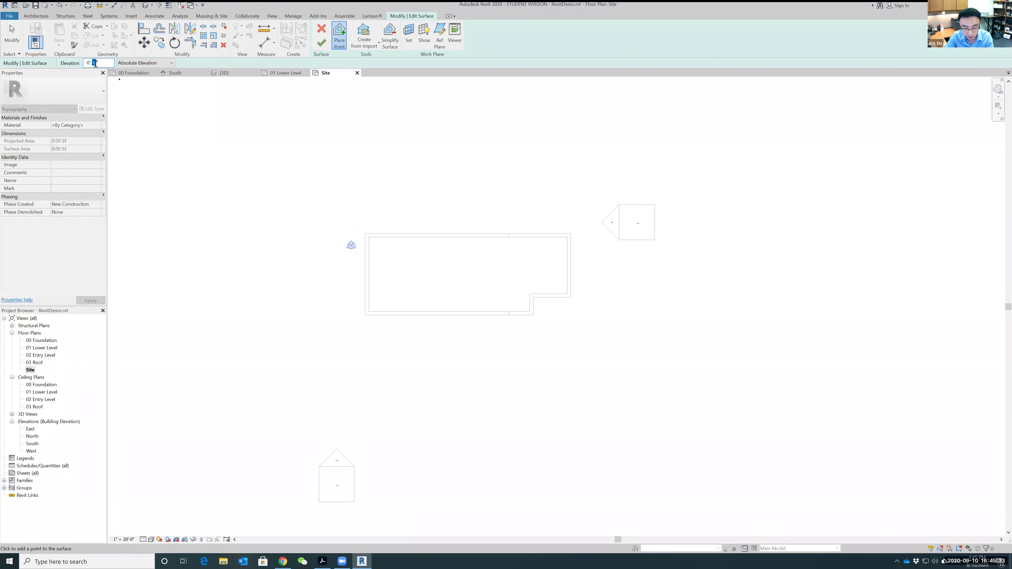
text(6)
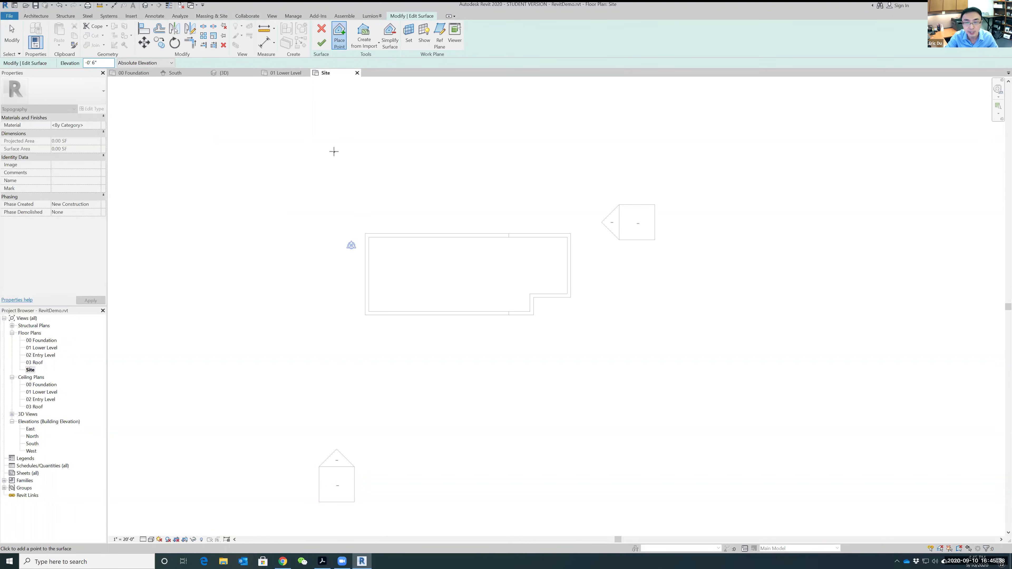
scroll(339, 144, down, 2)
scroll(339, 142, up, 1)
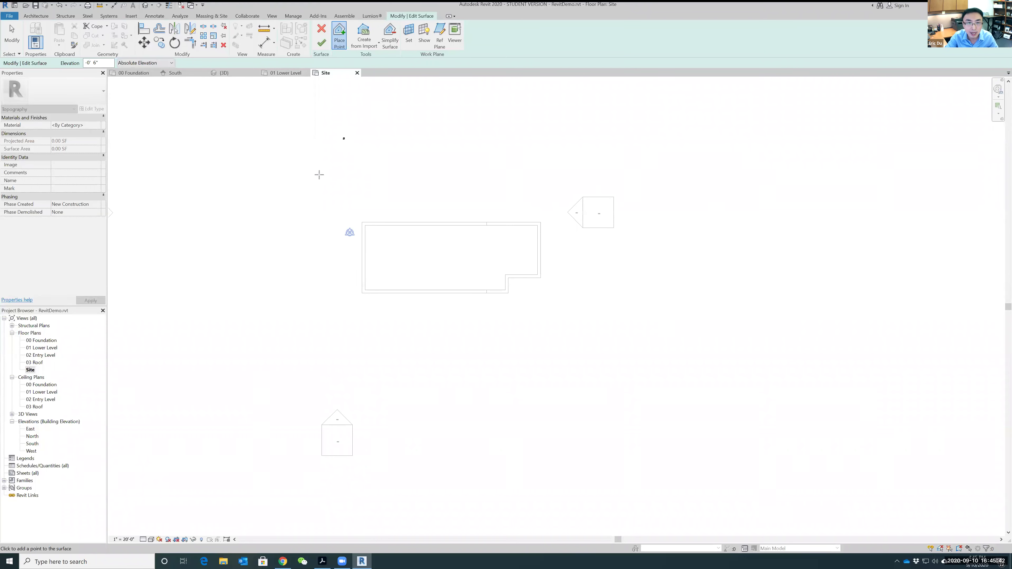
click(327, 186)
click(317, 263)
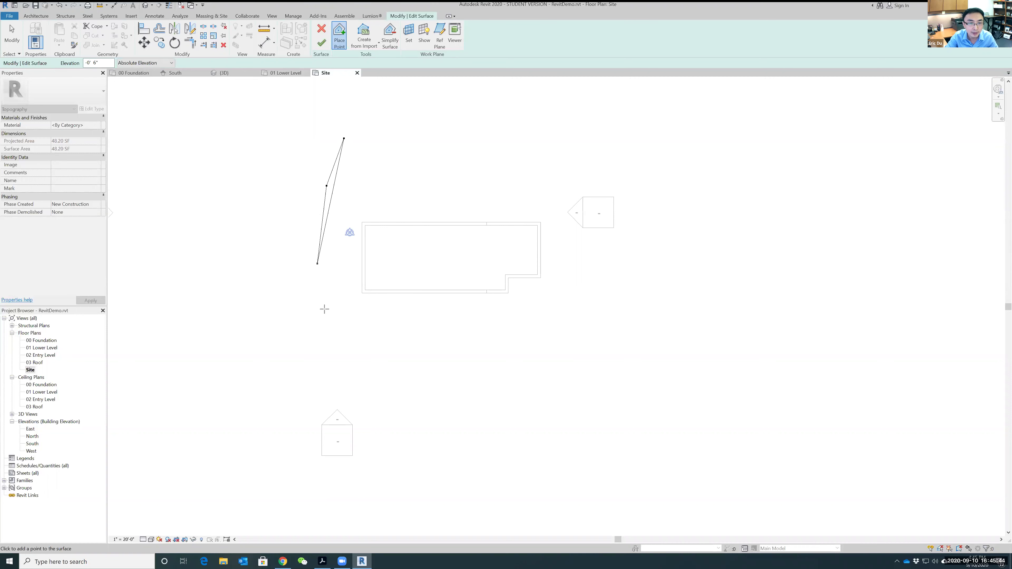
click(327, 341)
click(342, 382)
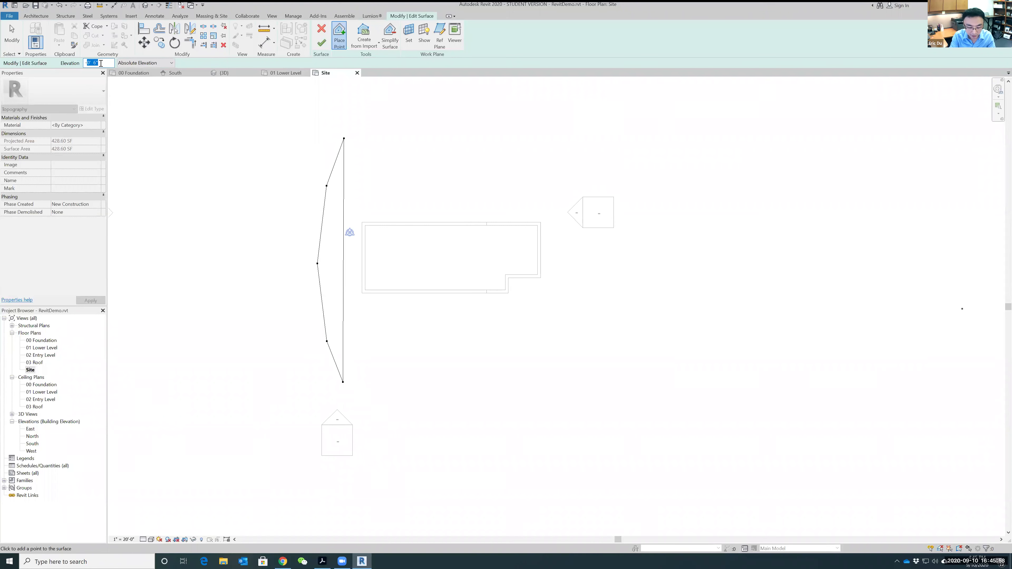
text(-10)
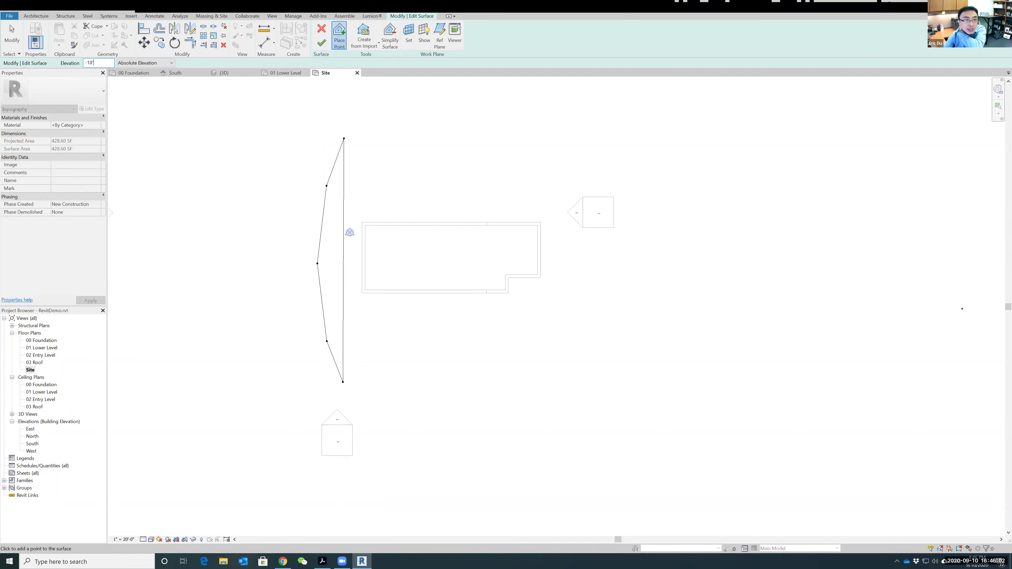
click(359, 137)
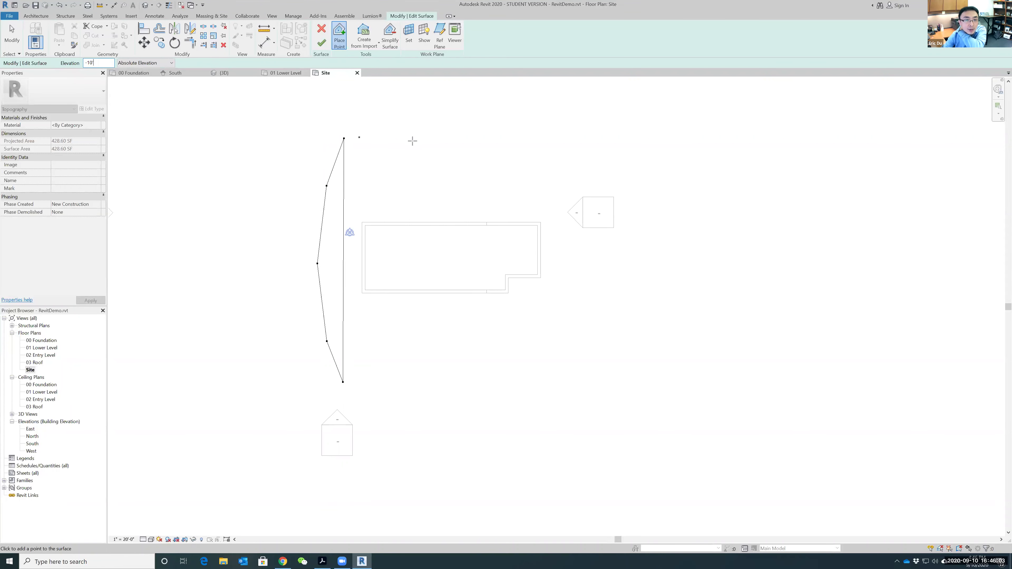
Step: Add four more -10' points along the top and down through the building's middle
click(445, 136)
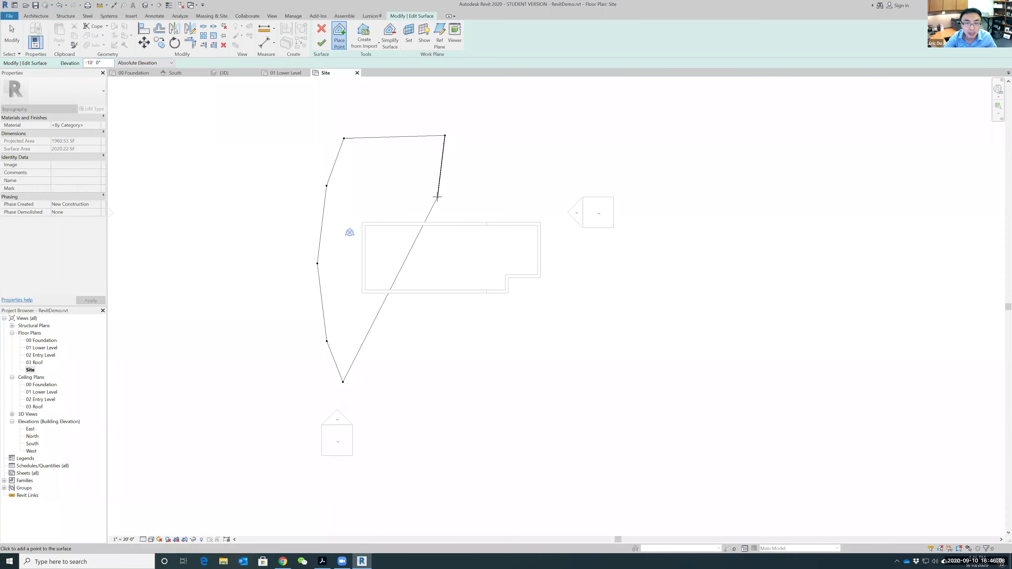
click(434, 278)
click(436, 329)
click(437, 383)
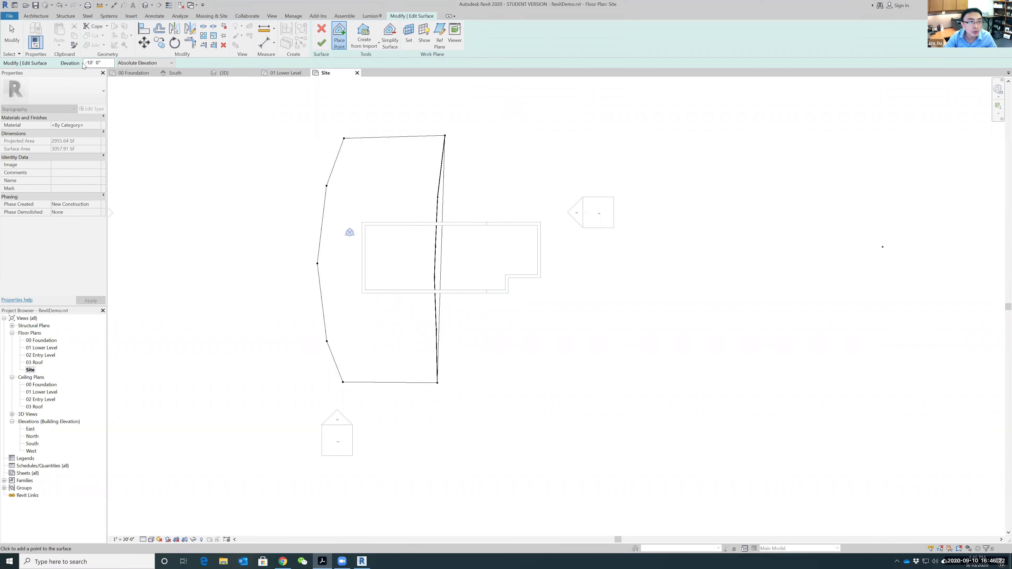
Step: Set the elevation to -11' and place points down the east side, then finish the toposurface
text(1)
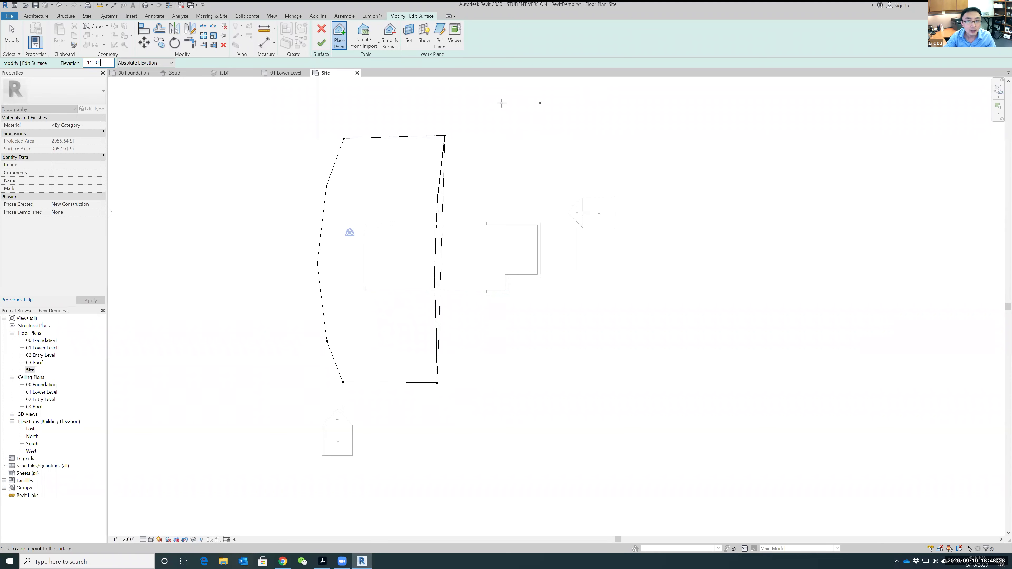
click(568, 140)
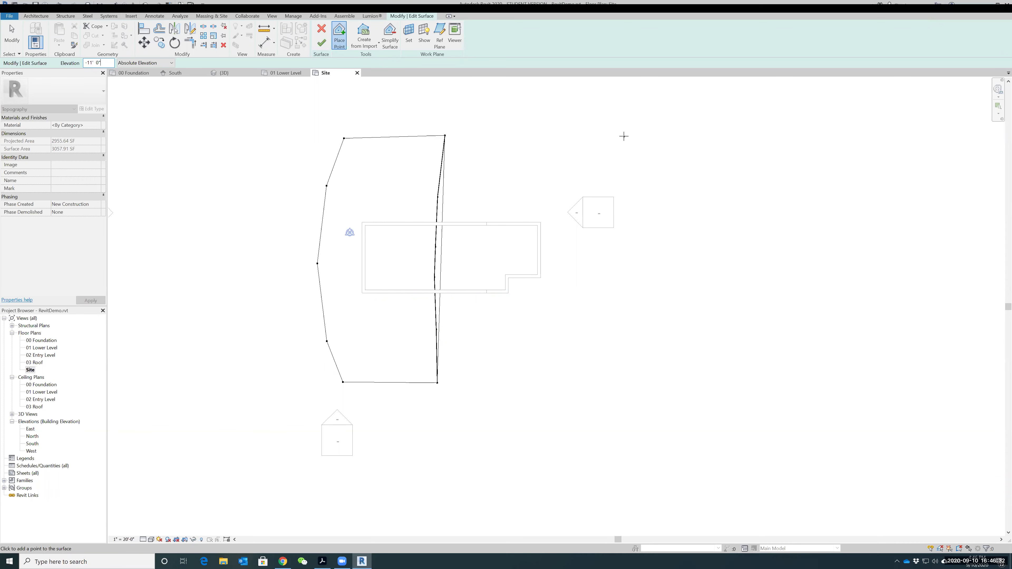
click(623, 136)
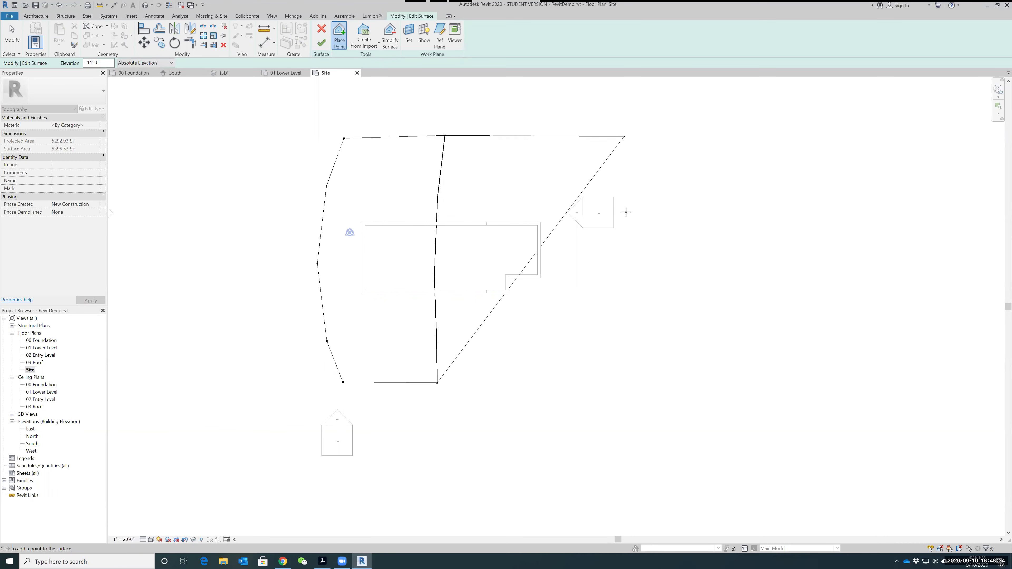
click(626, 212)
click(623, 269)
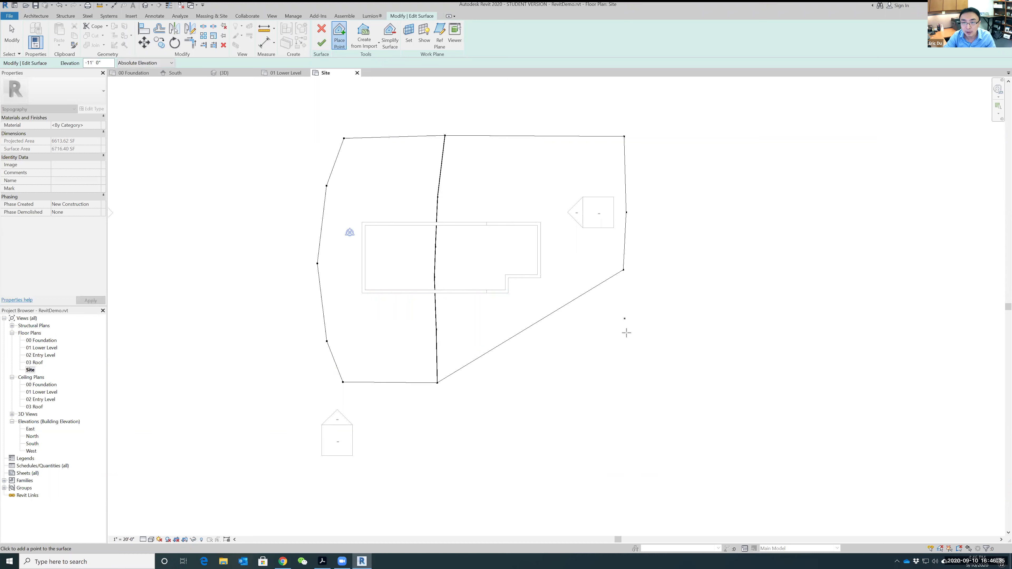
click(626, 385)
click(339, 272)
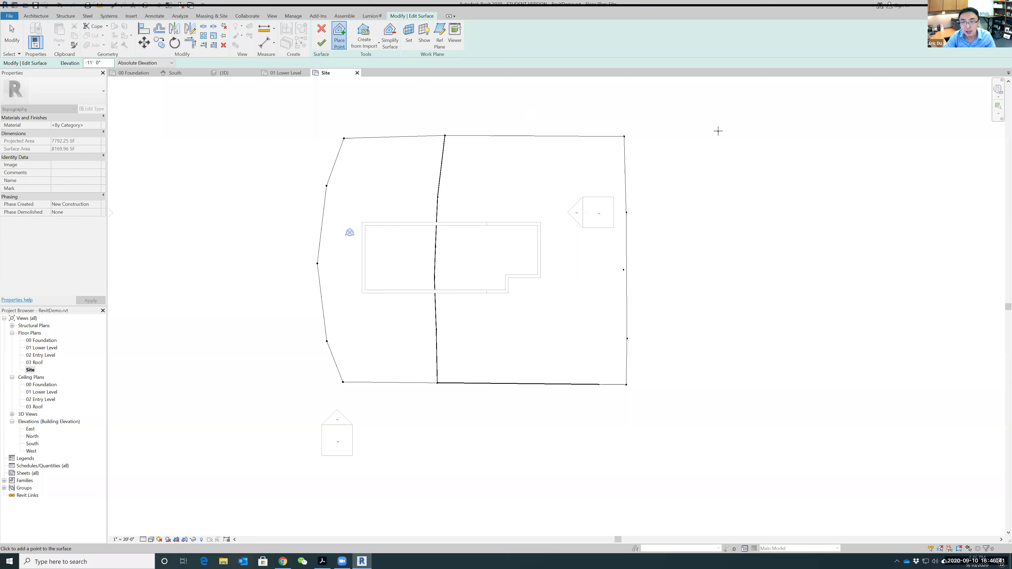
click(322, 45)
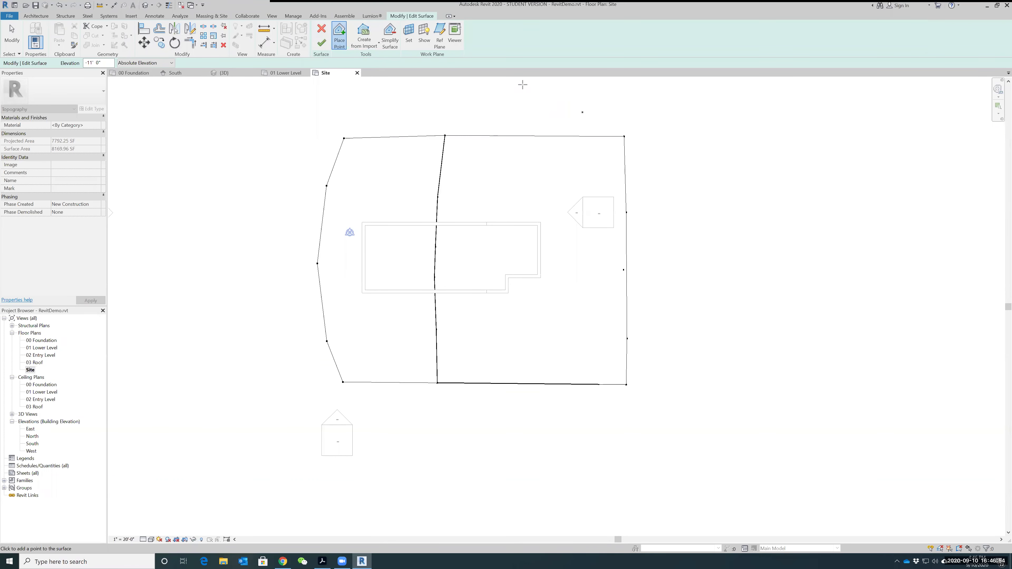
Step: Finish the sloped toposurface and save the project at the reminder prompt
click(321, 43)
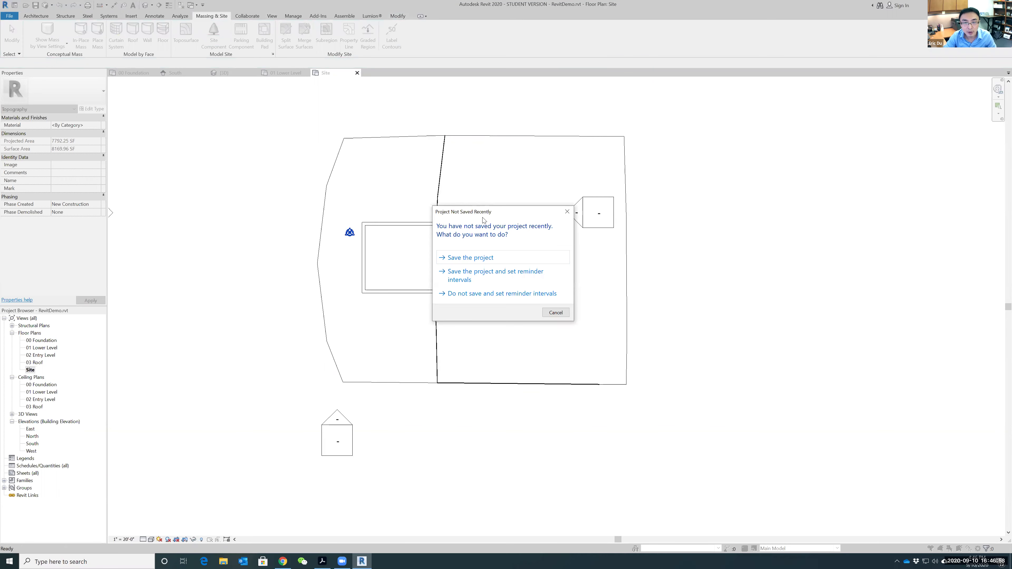
click(459, 258)
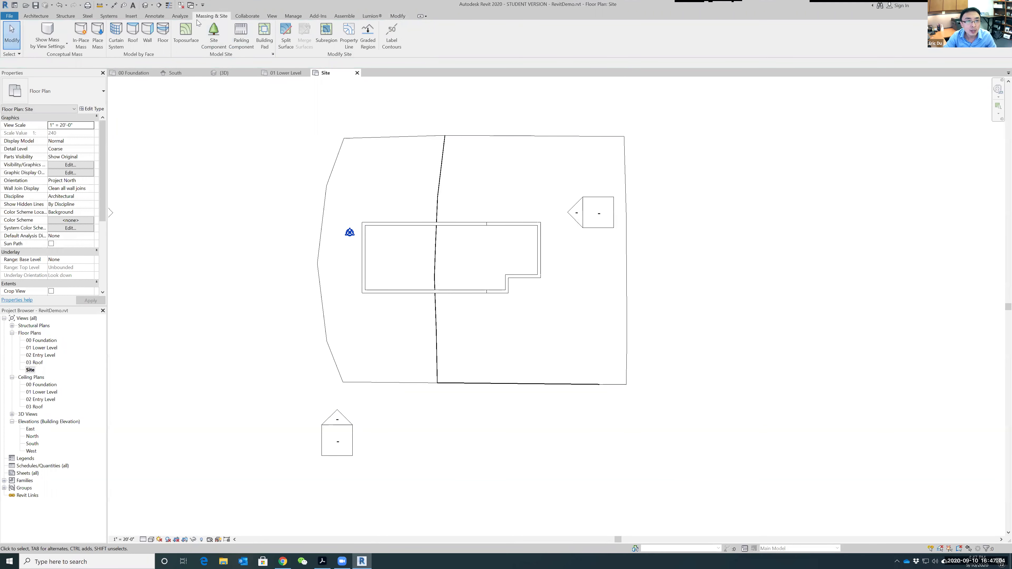
click(272, 16)
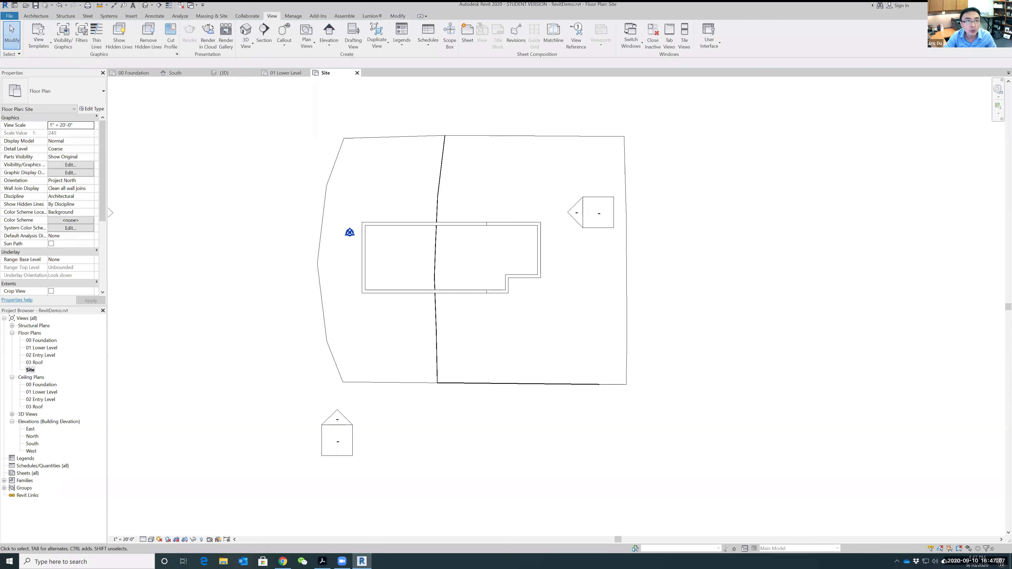
Step: In the {3D} view, orbit and zoom to inspect the foundation walls rising from the sloped terrain
click(246, 32)
shift+middle_drag(872, 428, 840, 90)
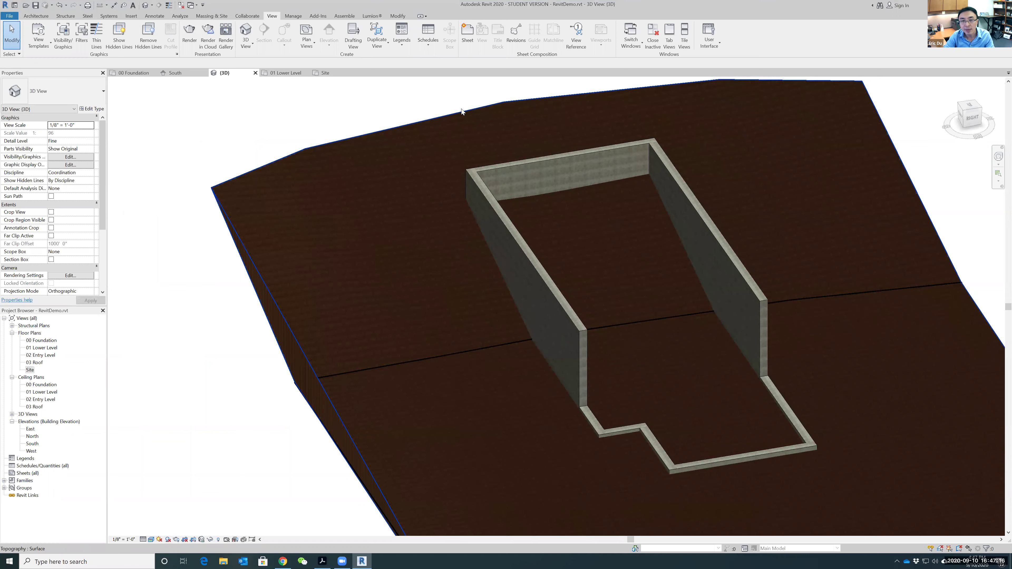
middle_drag(190, 255, 161, 220)
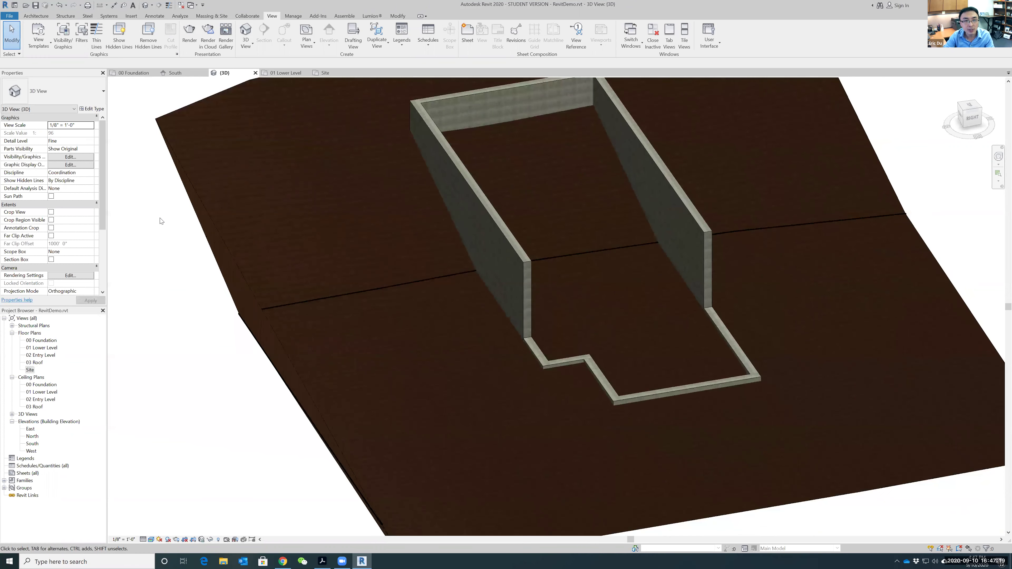
scroll(162, 220, down, 3)
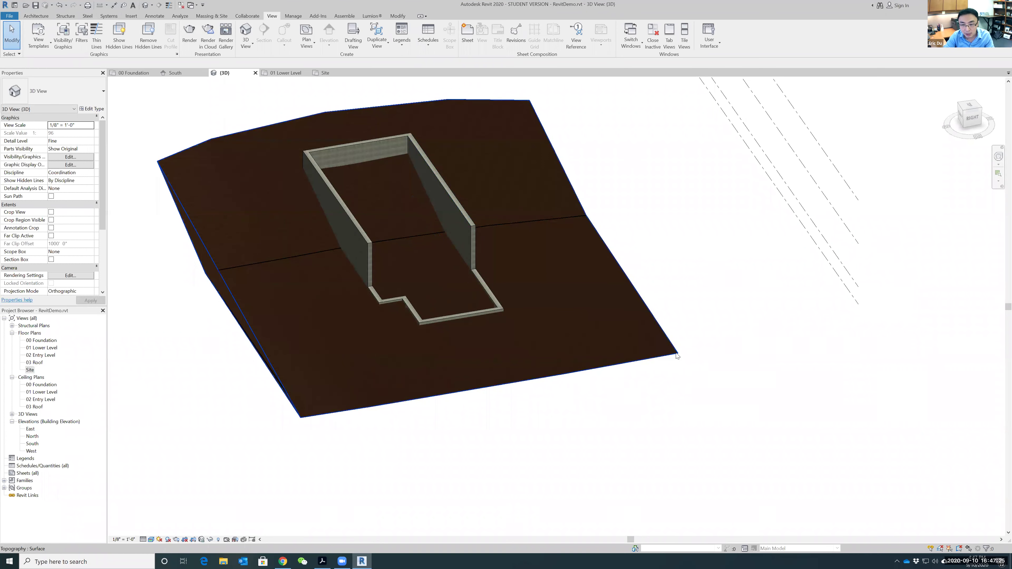
shift+middle_drag(871, 328, 917, 316)
scroll(468, 301, up, 1)
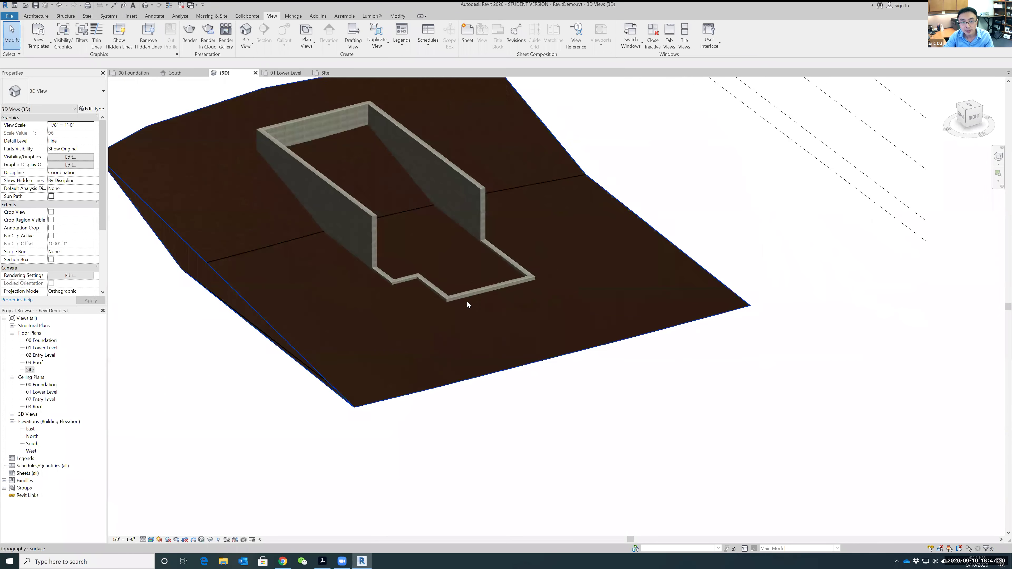
scroll(445, 276, up, 3)
scroll(603, 362, down, 3)
scroll(593, 336, up, 1)
scroll(593, 332, up, 1)
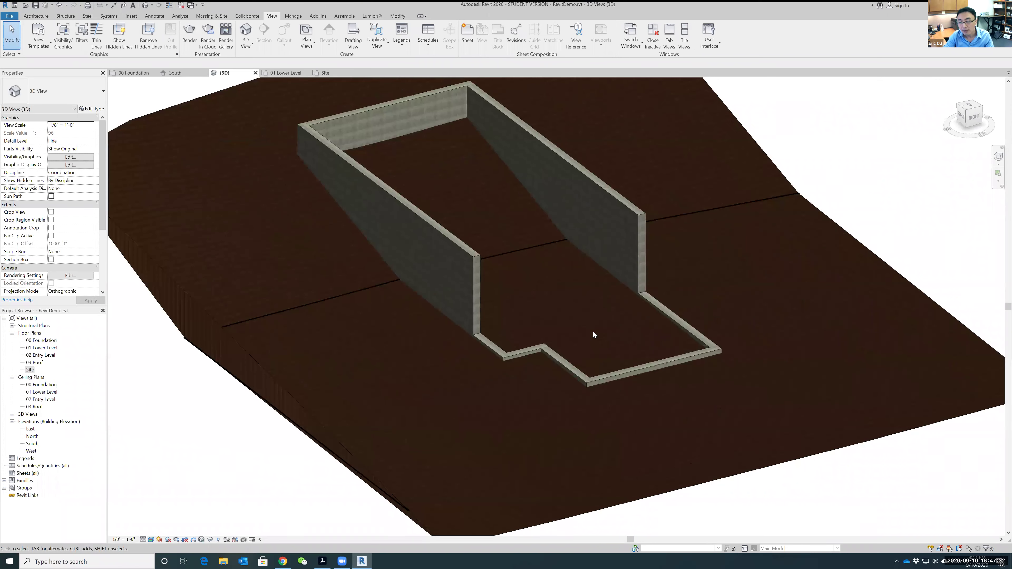
scroll(661, 311, down, 1)
scroll(902, 239, down, 3)
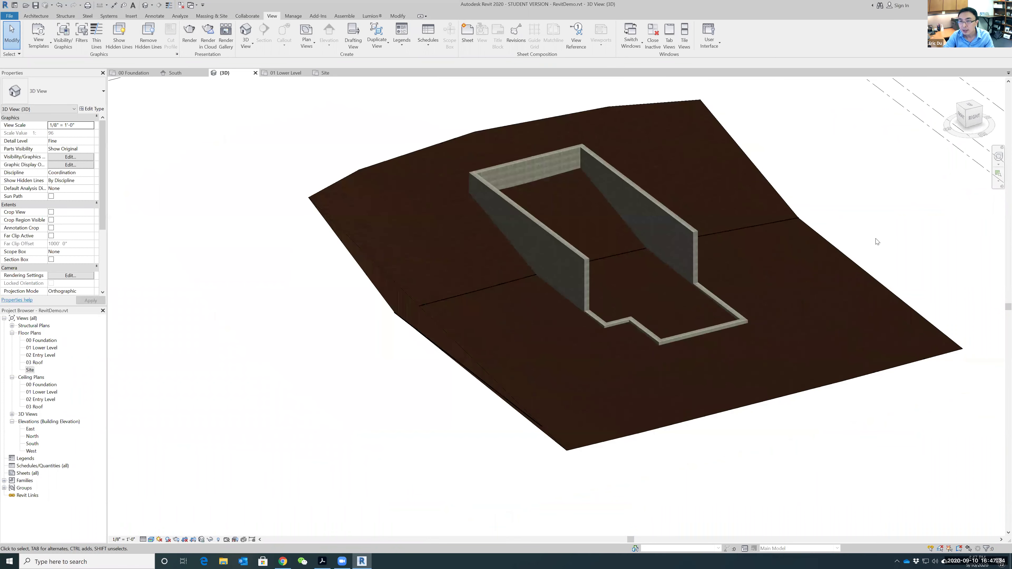
scroll(770, 263, up, 1)
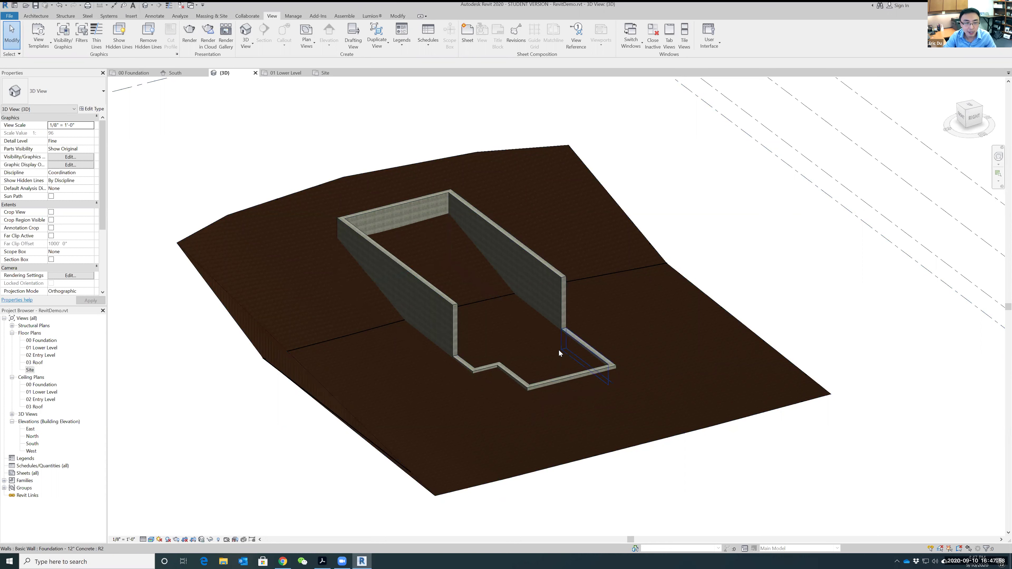
double_click(31, 370)
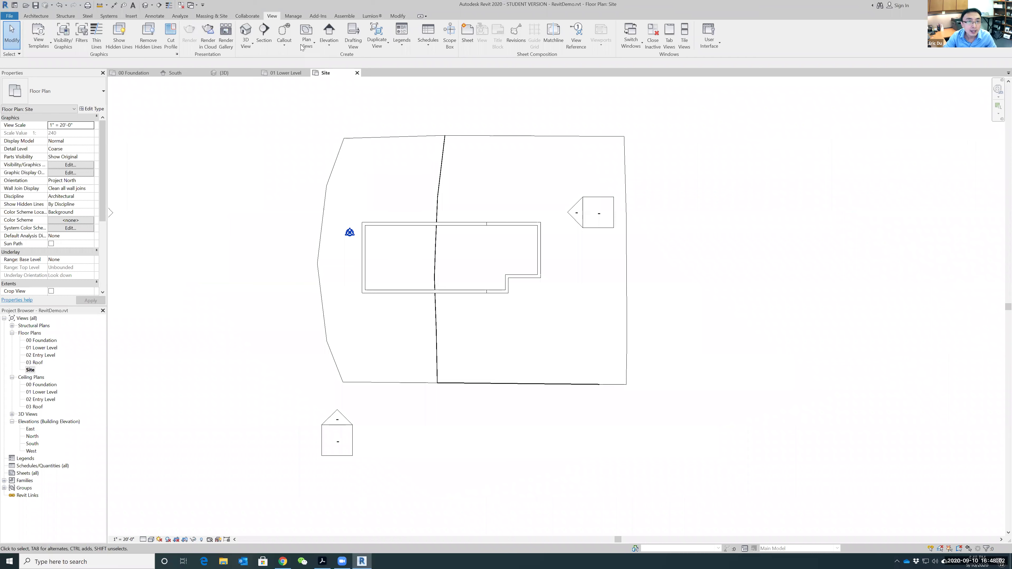
Step: Sketch a corner-to-corner rectangular building pad over the foundation footprint and finish it
click(209, 17)
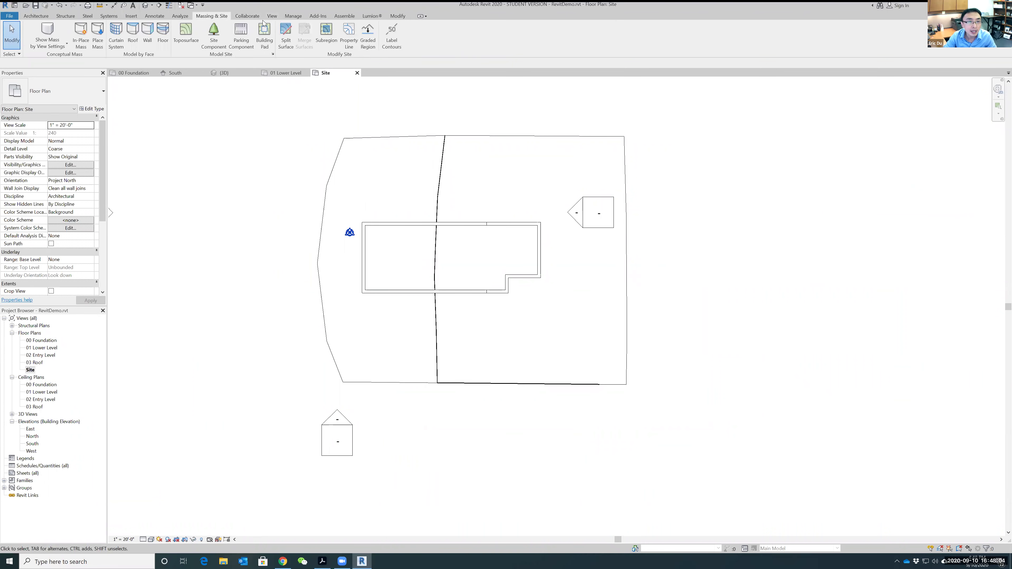
click(265, 34)
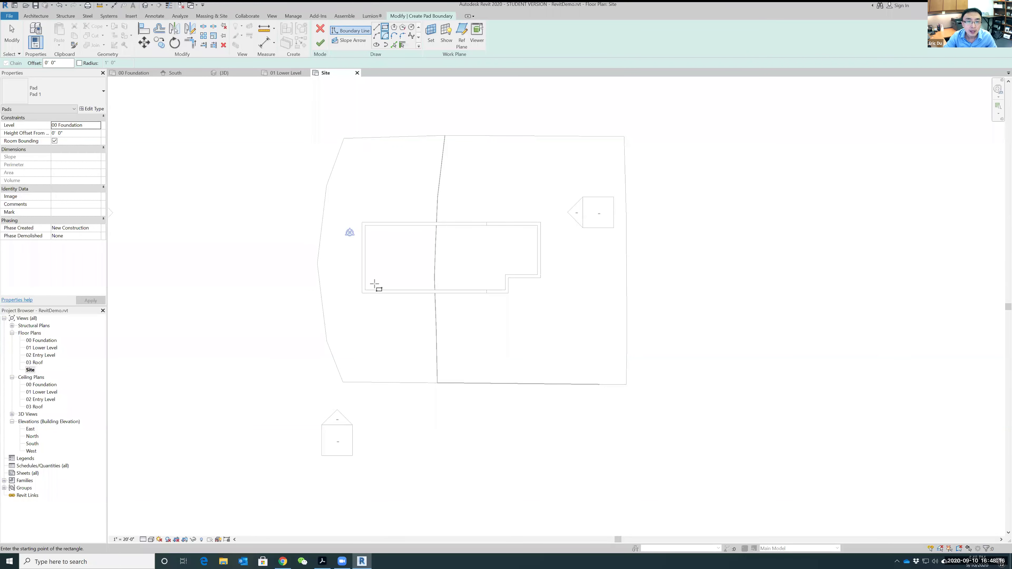
scroll(367, 299, up, 5)
middle_drag(355, 310, 368, 392)
scroll(357, 354, up, 1)
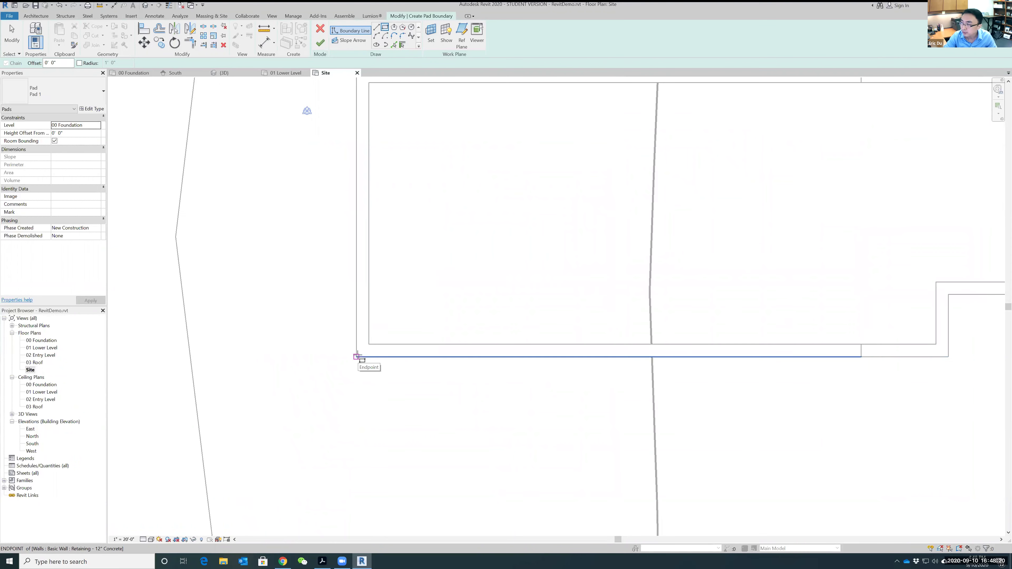
click(357, 356)
scroll(787, 215, down, 2)
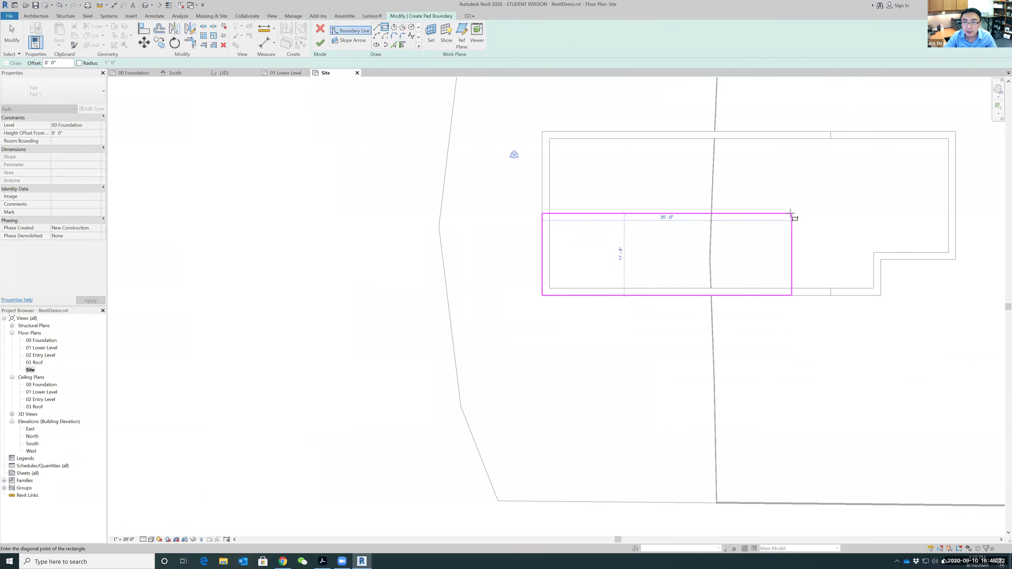
scroll(910, 164, down, 1)
click(934, 142)
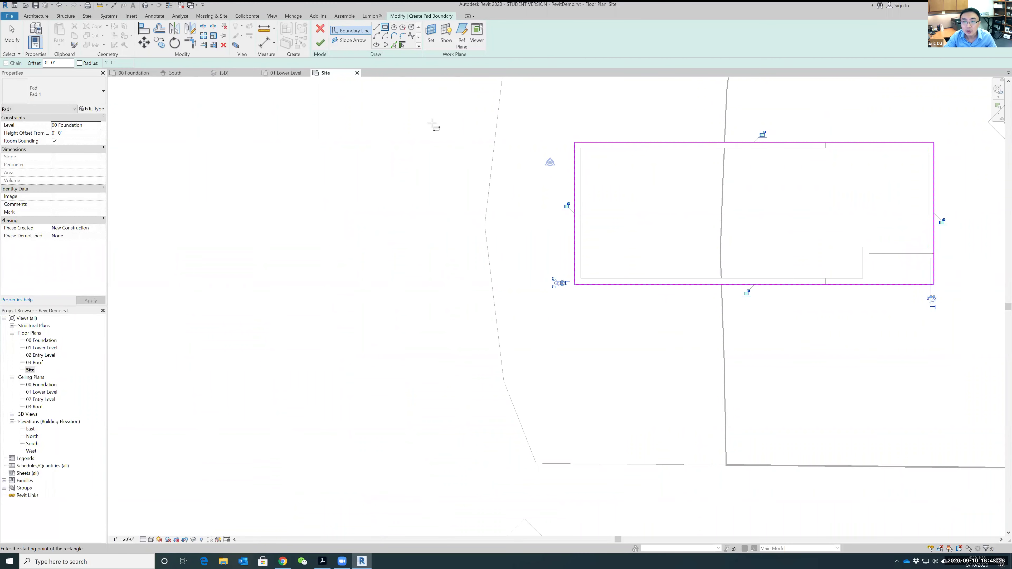
click(321, 43)
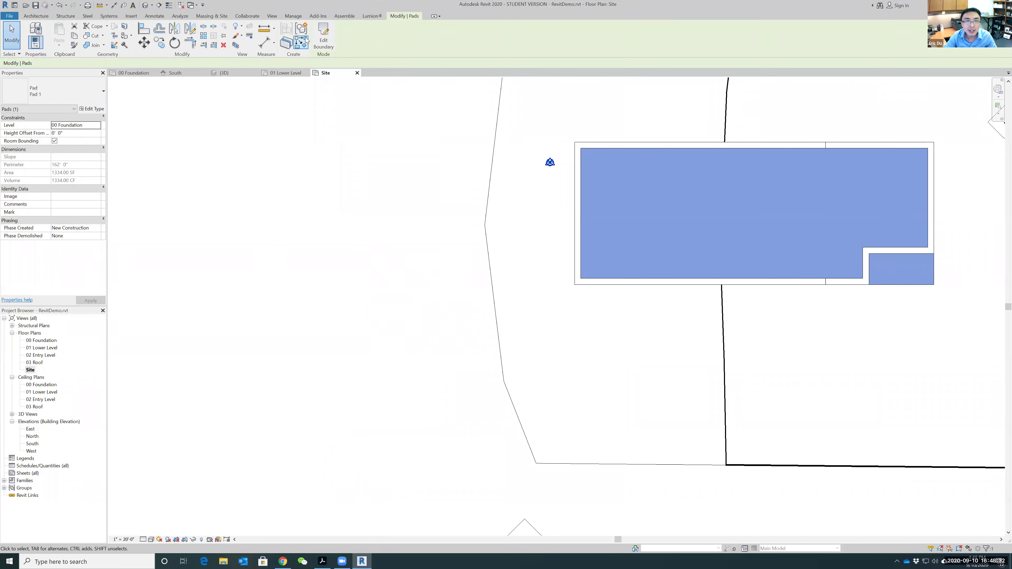
click(246, 32)
Step: Orbit and zoom the {3D} view to inspect the building pad sunk into the sloped terrain
shift+middle_drag(550, 459, 525, 344)
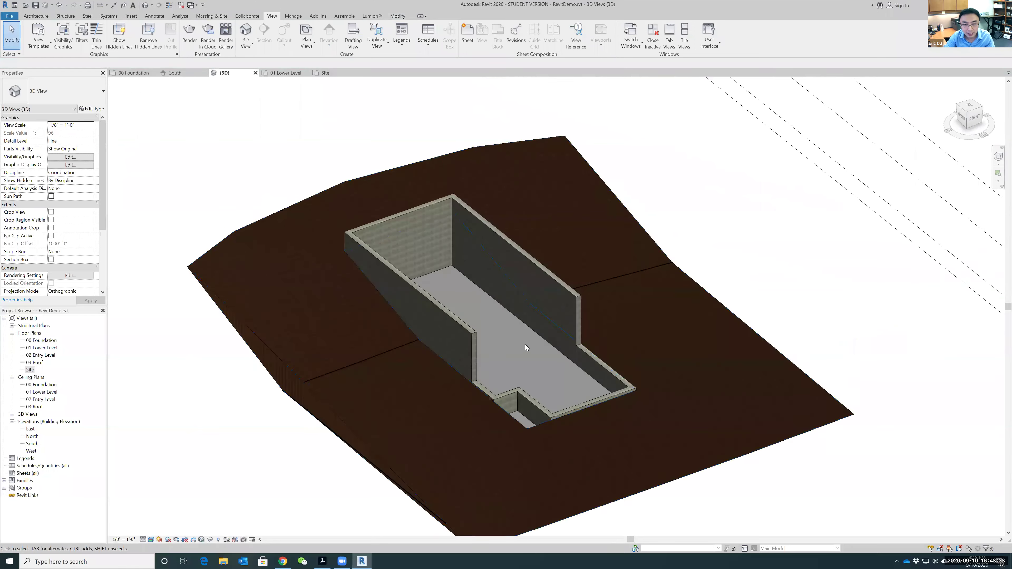
scroll(525, 344, up, 2)
scroll(674, 319, down, 2)
shift+middle_drag(737, 319, 759, 300)
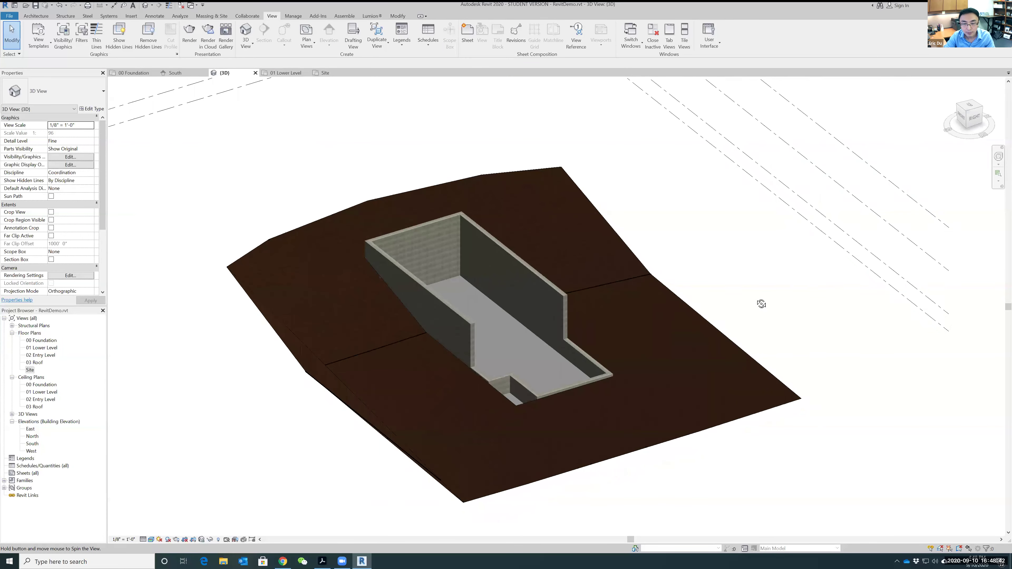
scroll(538, 339, up, 2)
scroll(537, 339, down, 2)
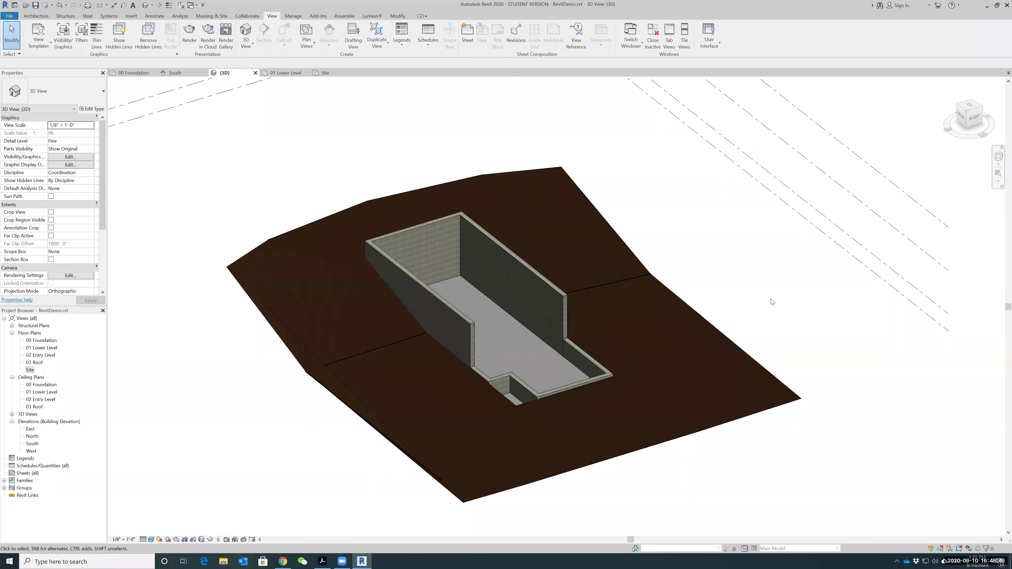
Step: Reopen the Site plan, center the pad and foundation outline, and select the 00 Foundation plan
double_click(30, 370)
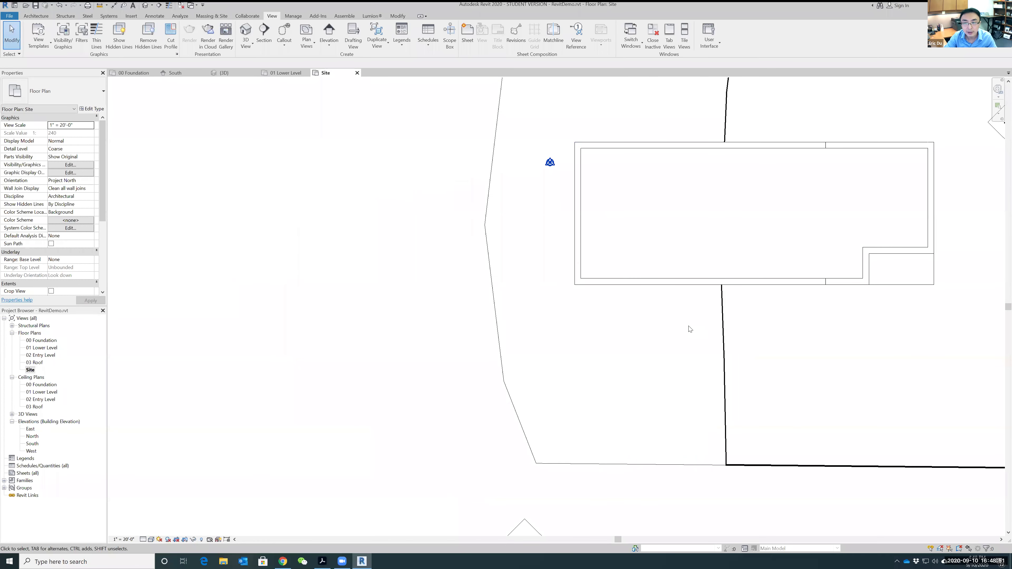
middle_drag(865, 334, 709, 366)
scroll(703, 364, up, 1)
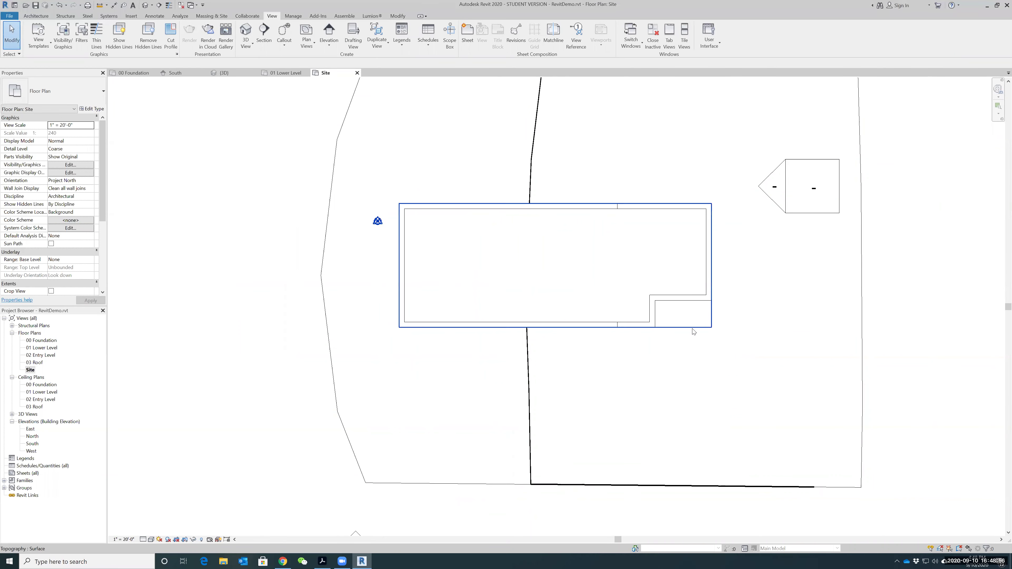
scroll(418, 357, down, 1)
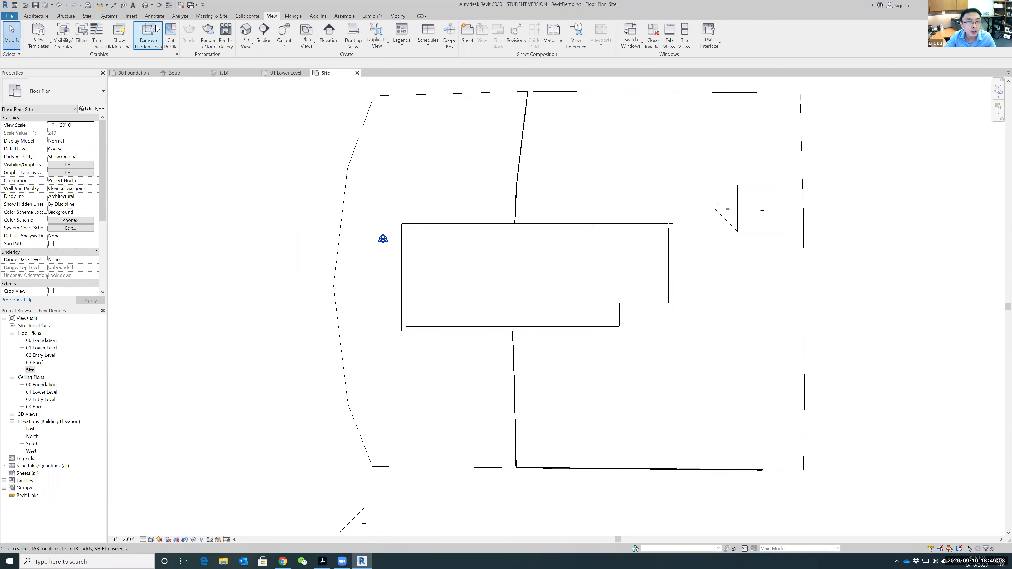
click(213, 16)
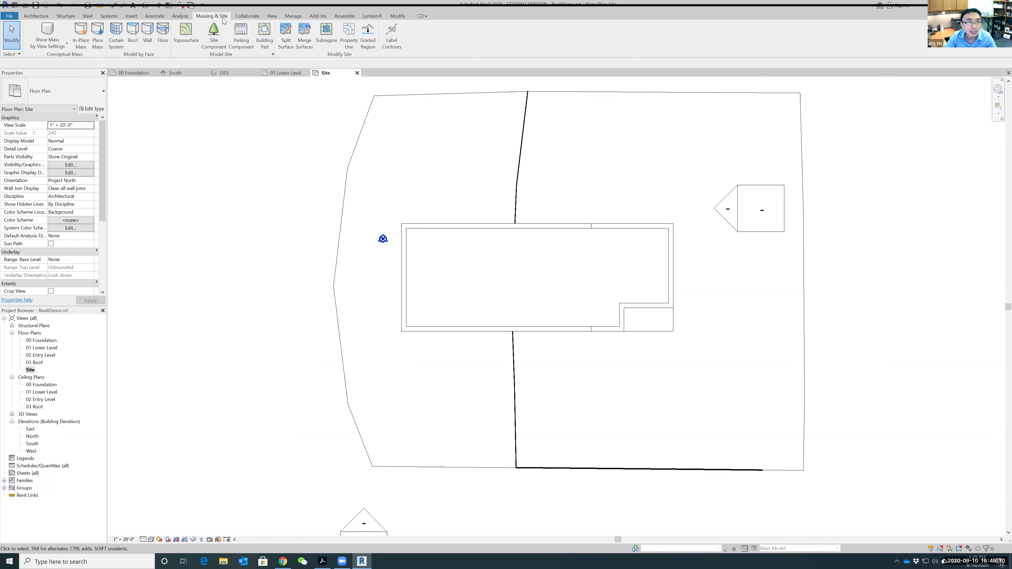
click(266, 34)
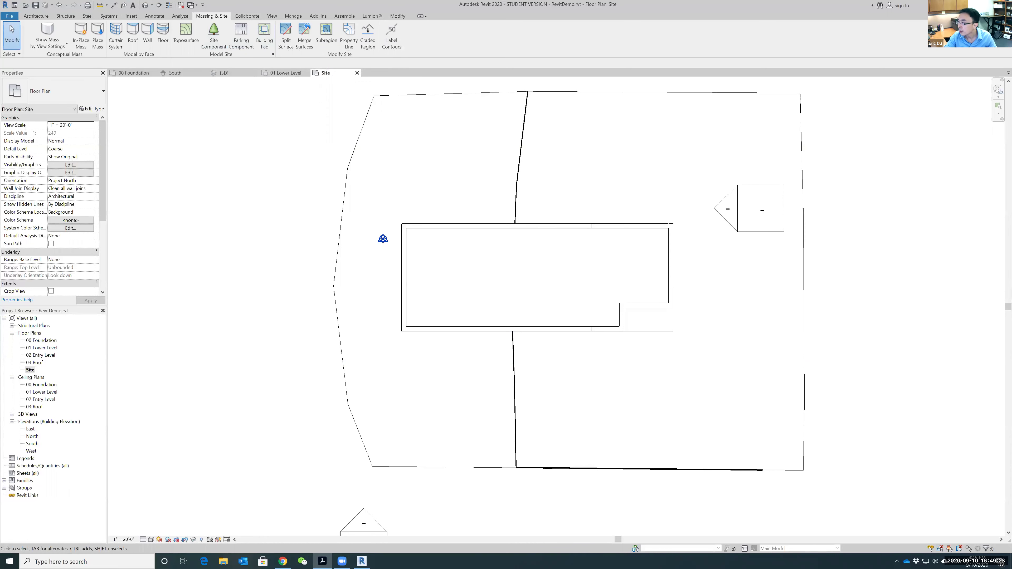
middle_drag(274, 190, 225, 240)
scroll(225, 240, up, 1)
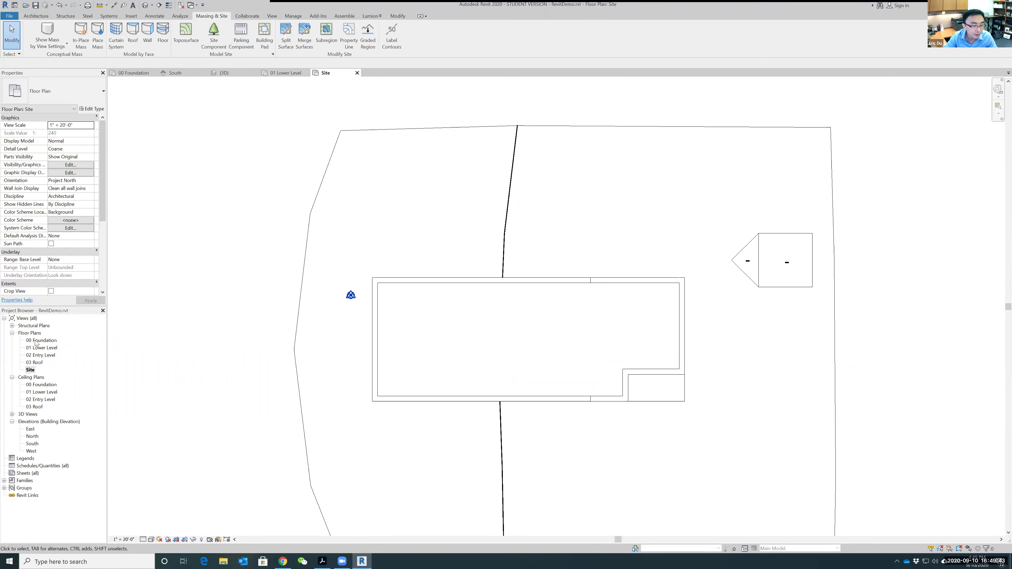
click(39, 341)
Step: From the 00 Foundation plan, place a camera at the upper right aimed past the lower left
double_click(38, 342)
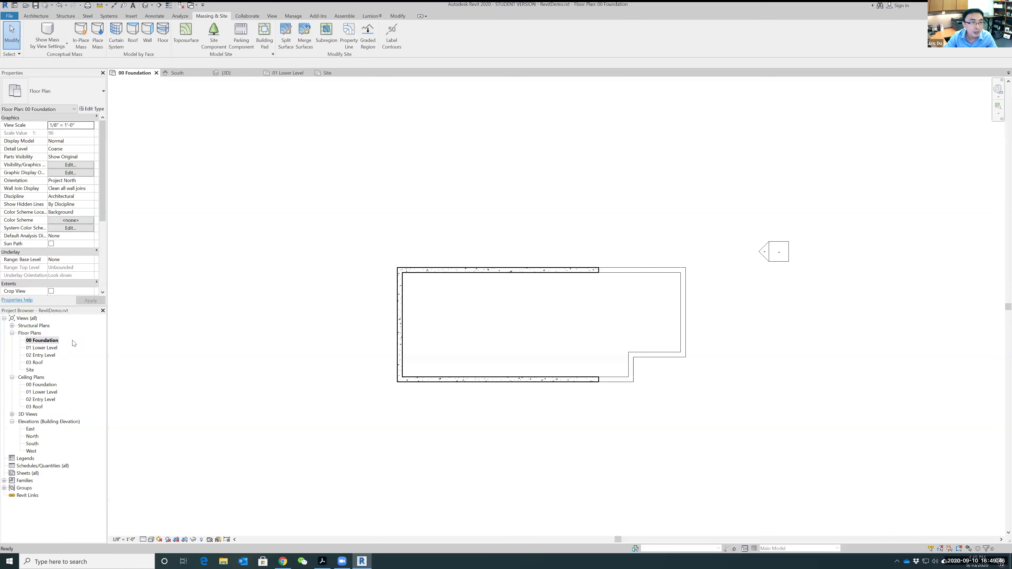
click(271, 16)
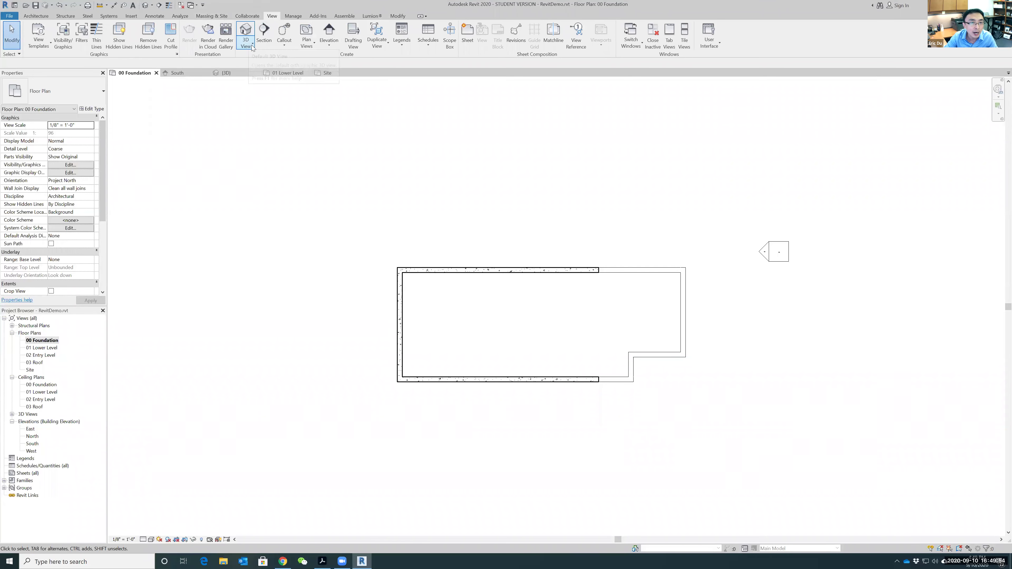
click(251, 45)
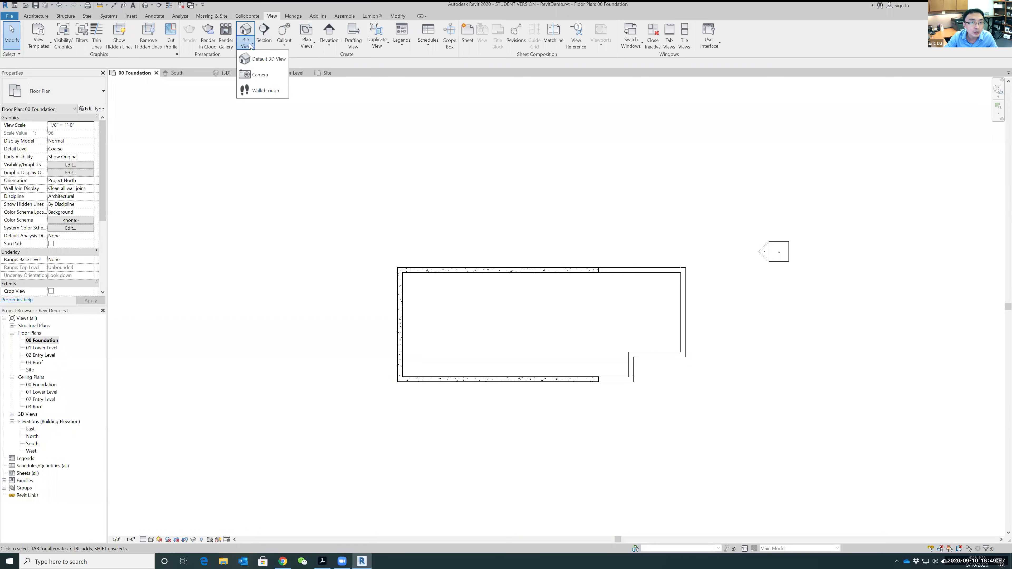
click(250, 45)
click(250, 44)
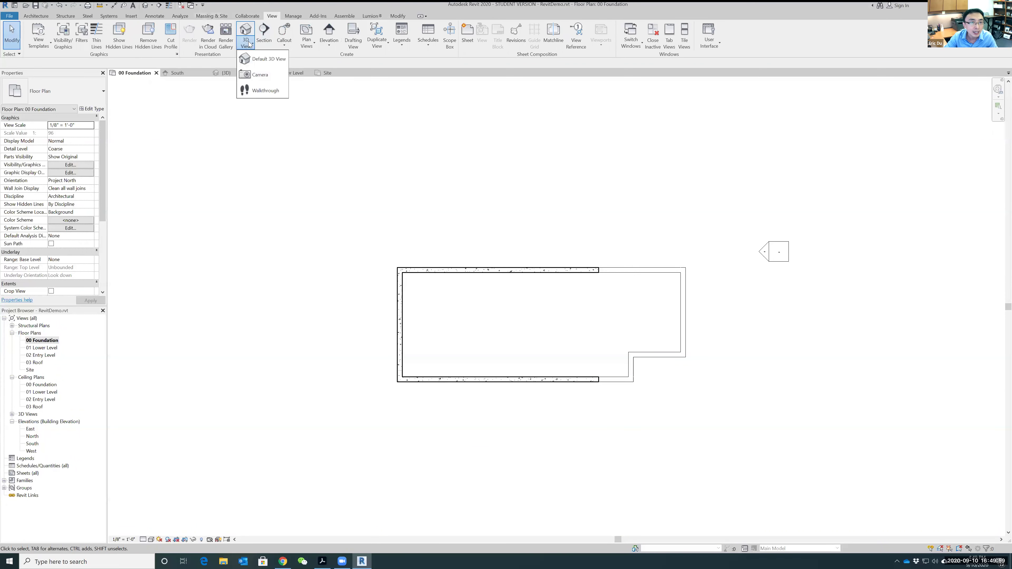
click(259, 74)
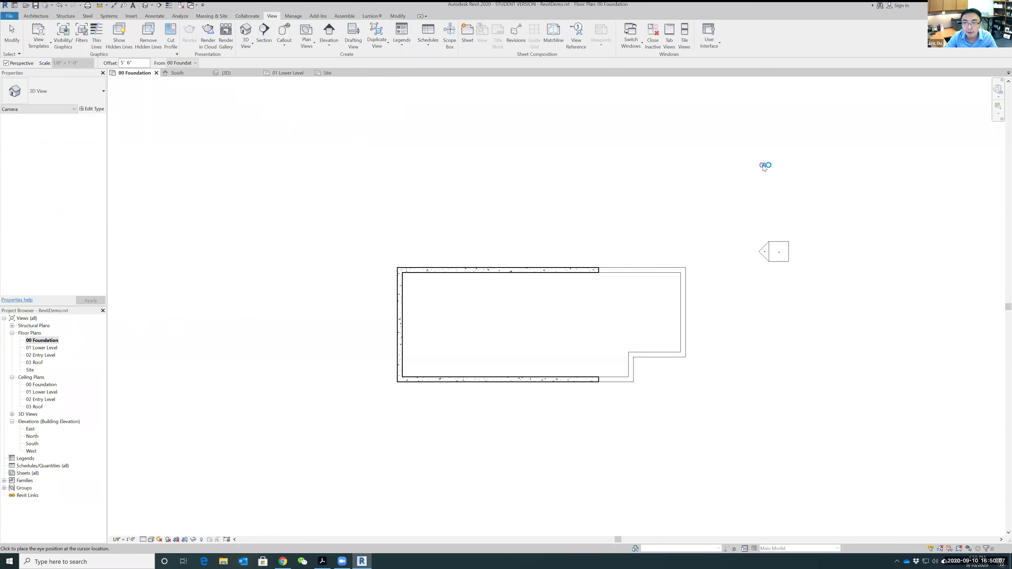
click(771, 154)
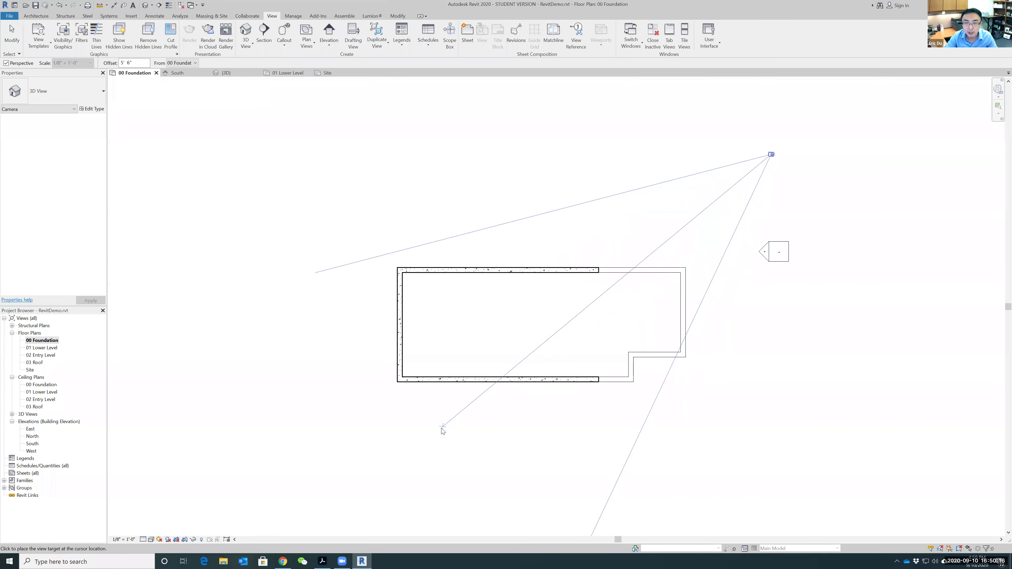
click(420, 441)
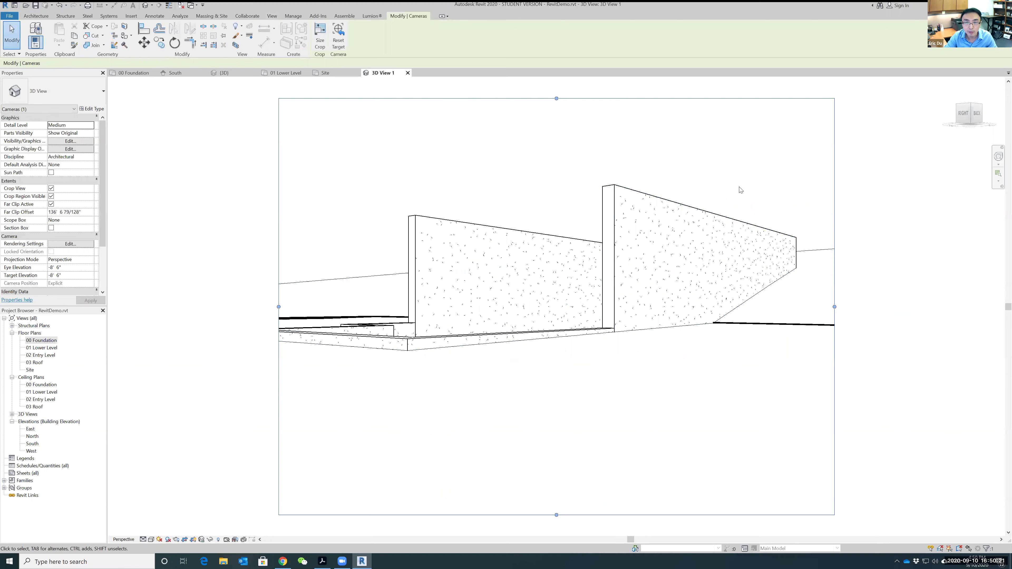
Step: Enlarge the camera view's crop region to the left, top and right
drag(278, 307, 197, 307)
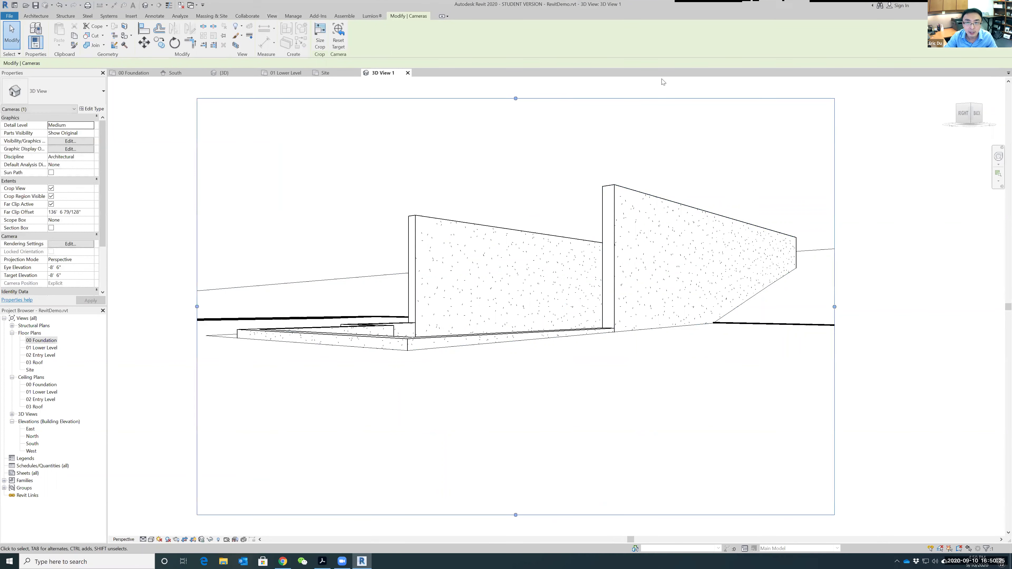
drag(515, 98, 516, 84)
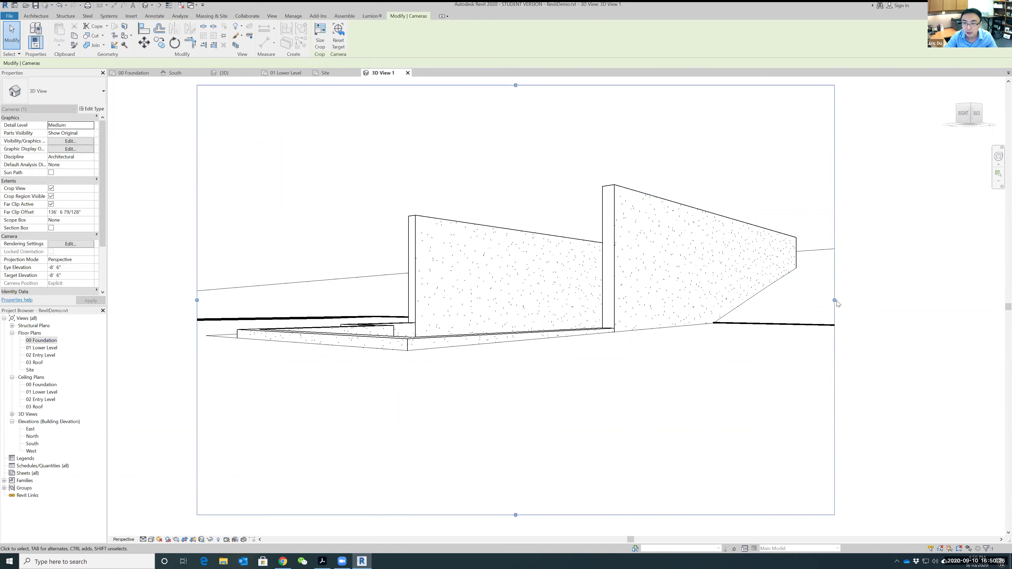
drag(835, 302, 885, 303)
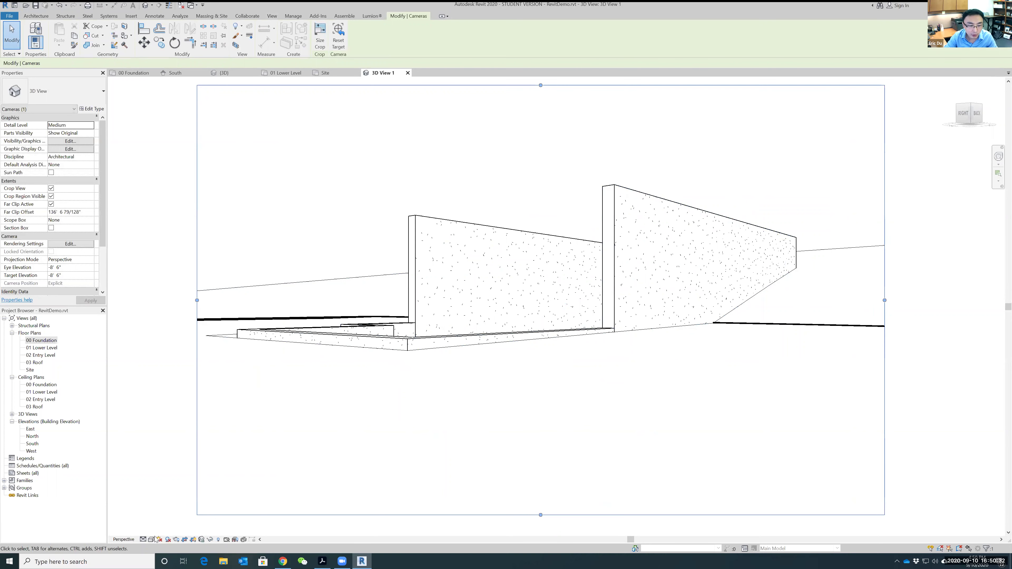
Step: Set the camera view's detail level to Fine and visual style to Realistic
click(143, 540)
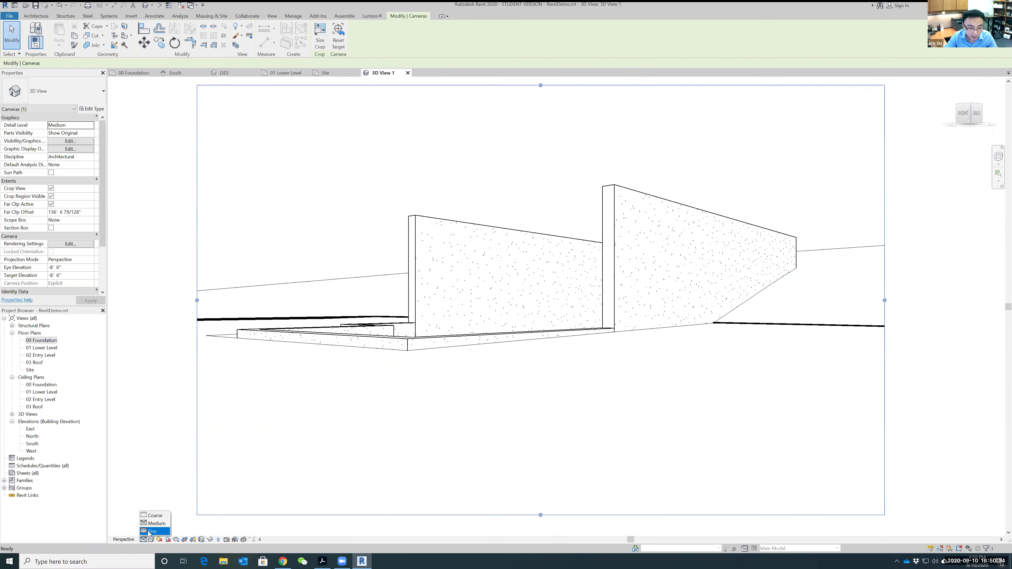
click(151, 531)
click(151, 540)
click(158, 525)
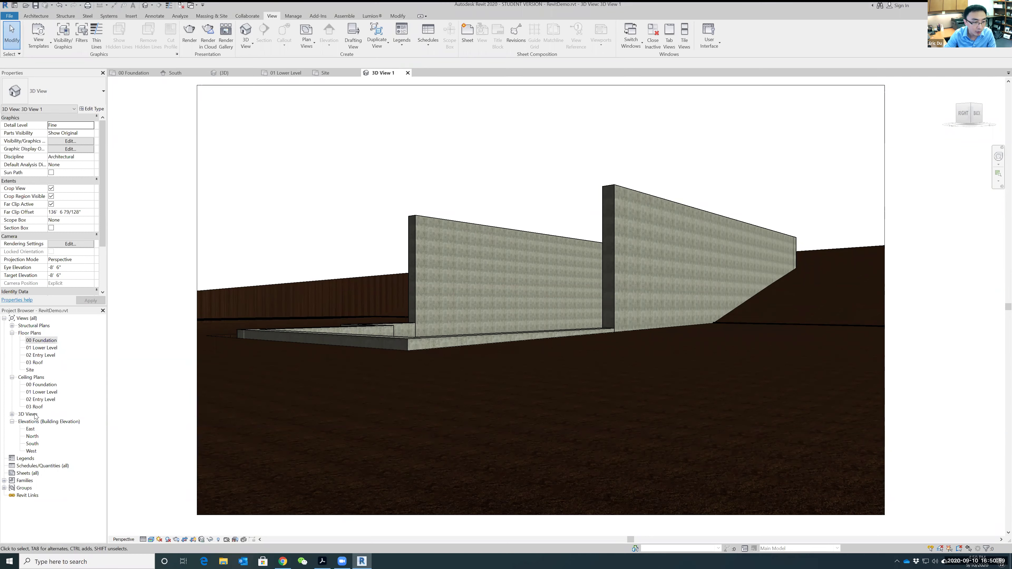
click(12, 415)
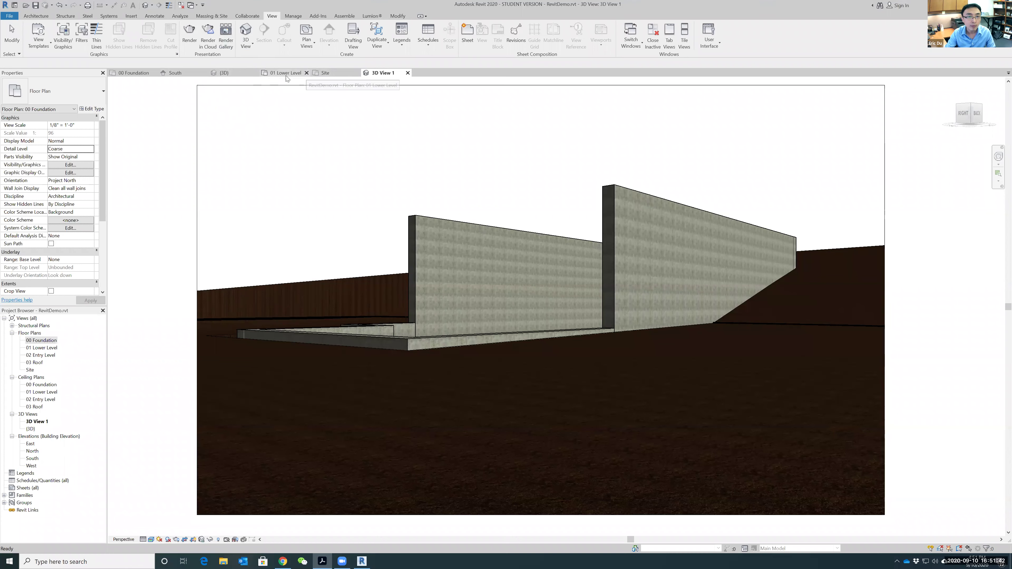
Step: Return to the default {3D} view of the wall enclosure in the sloped terrain
click(231, 73)
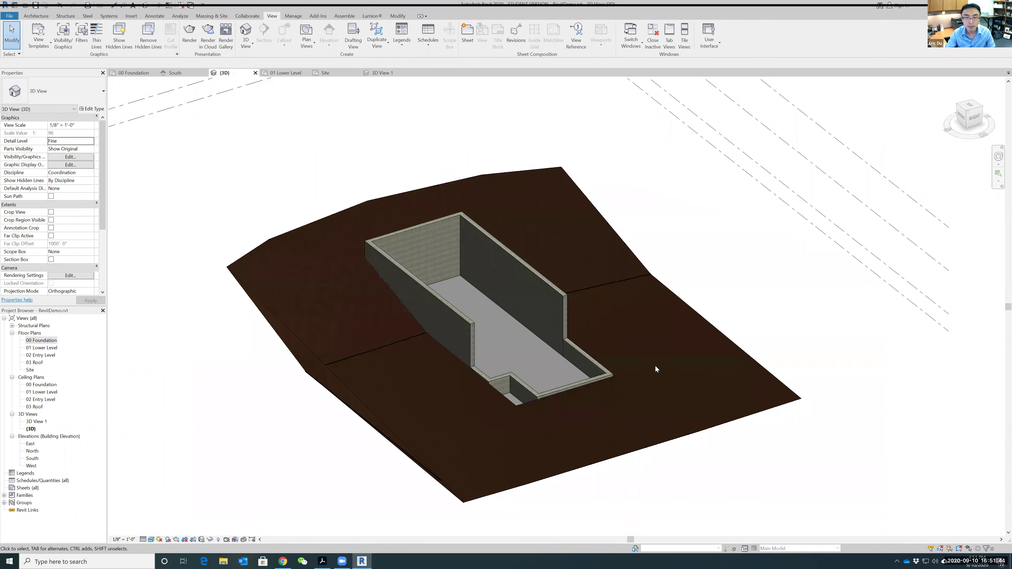
scroll(783, 342, up, 2)
scroll(781, 346, down, 1)
middle_drag(781, 346, 790, 364)
scroll(790, 364, down, 1)
click(322, 562)
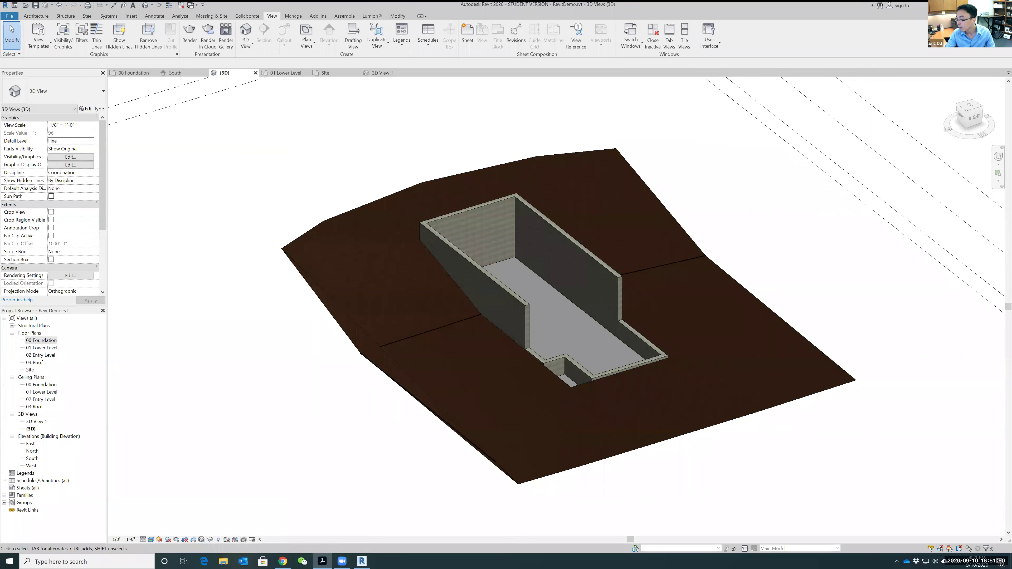
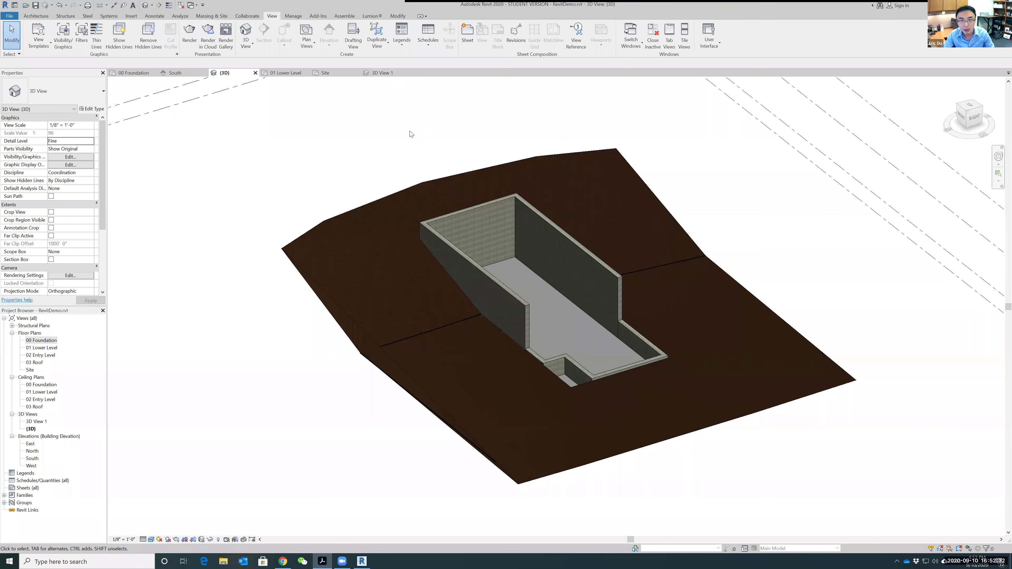
Step: Open the 02 Entry Level floor plan, pan to look for the model, and open Visibility/Graphics
click(40, 355)
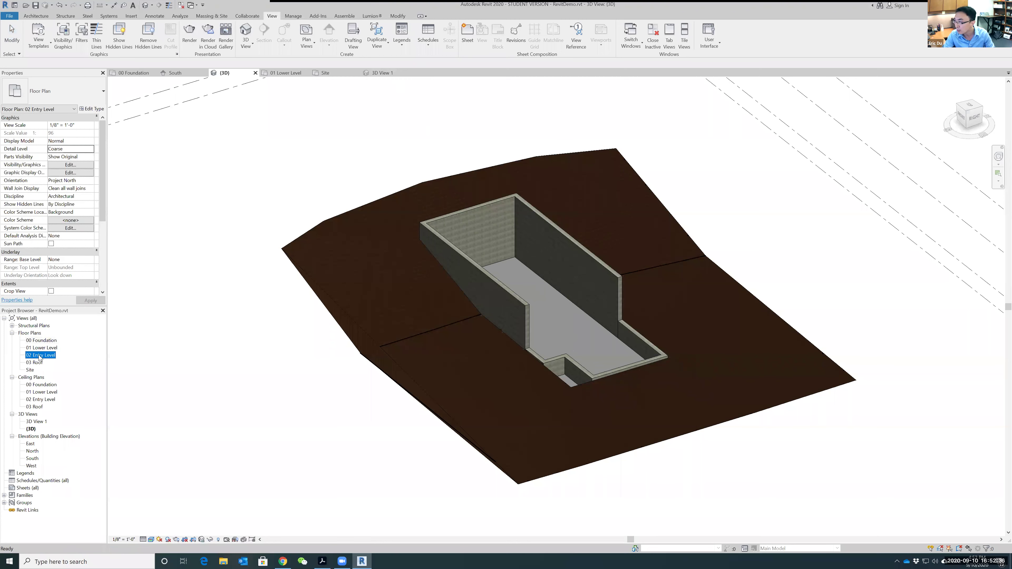
double_click(41, 355)
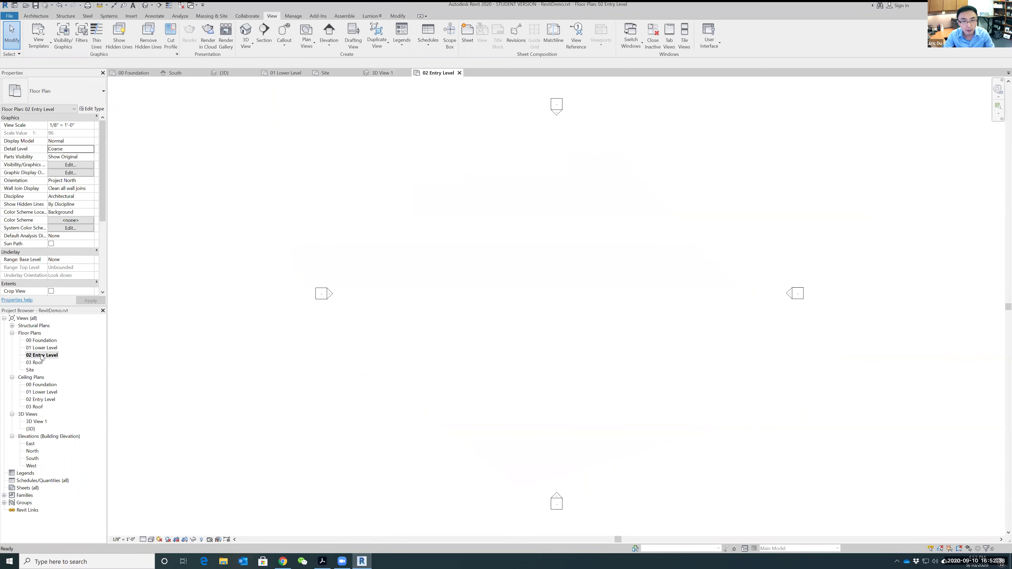
middle_drag(685, 351, 619, 319)
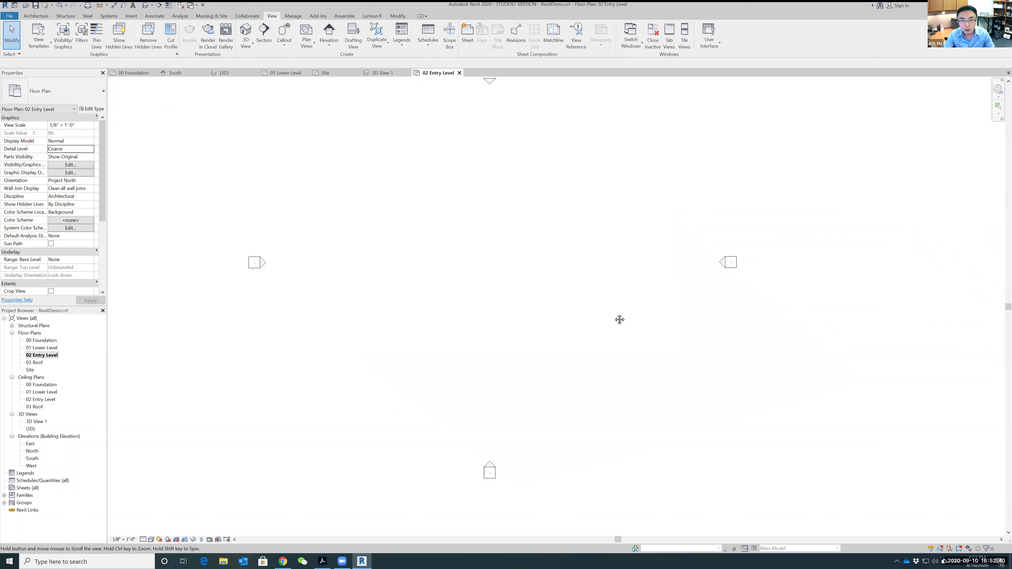
scroll(495, 292, down, 1)
scroll(521, 296, up, 1)
drag(437, 258, 478, 282)
middle_drag(569, 287, 587, 313)
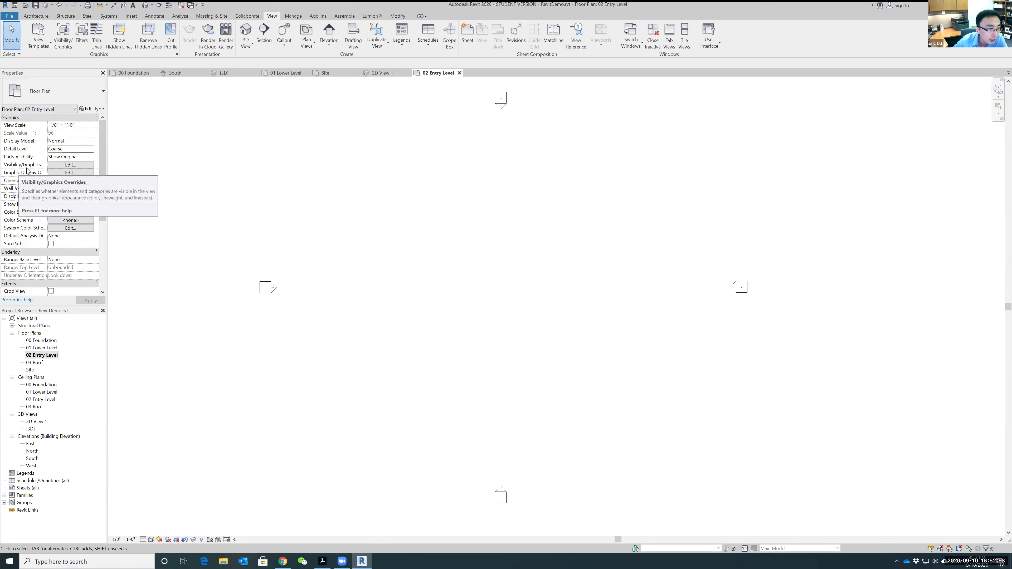
click(65, 166)
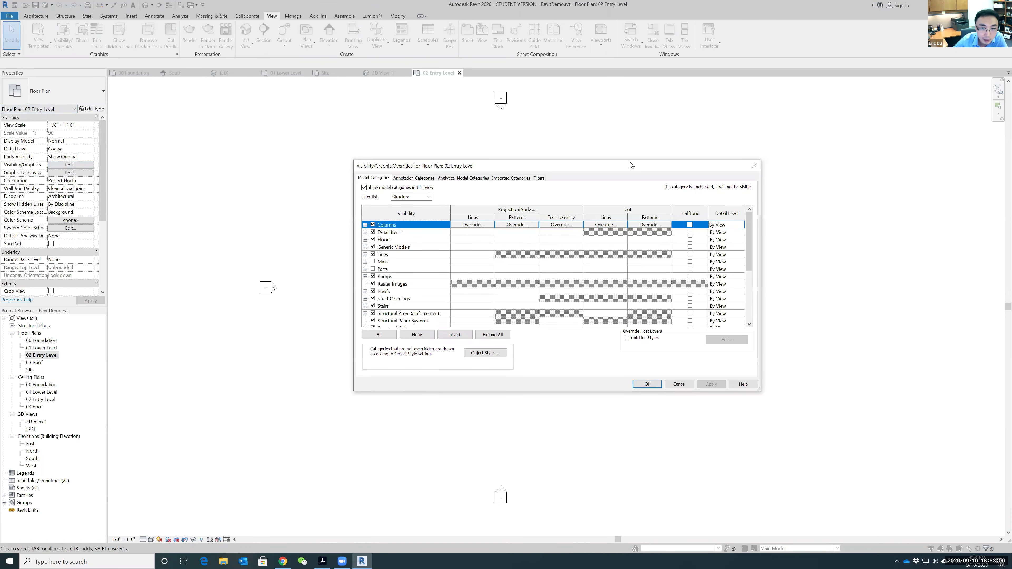
Step: Close Visibility/Graphic Overrides without changes and scroll the Properties palette to View Range
click(754, 166)
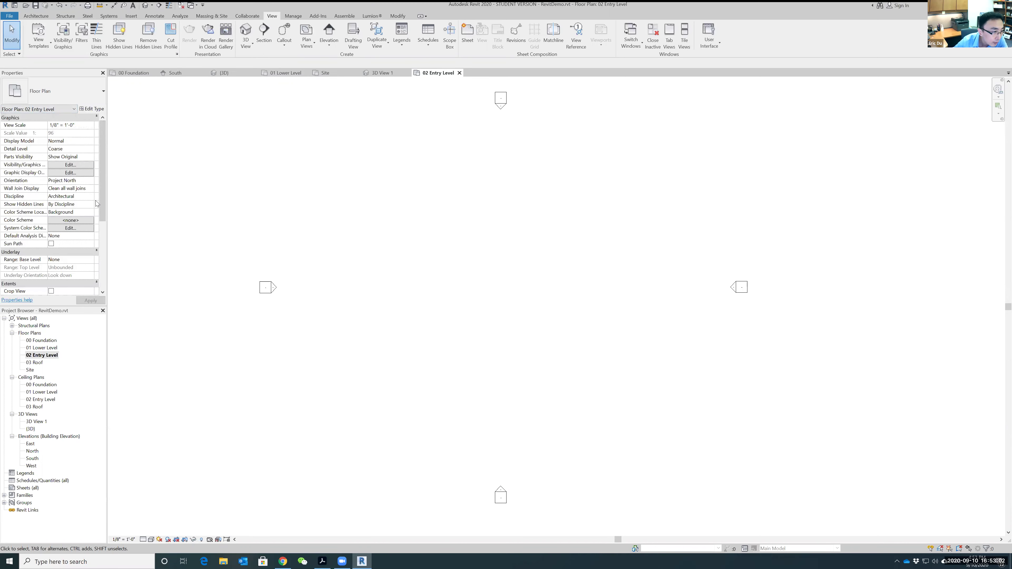
scroll(77, 221, down, 5)
scroll(44, 230, up, 5)
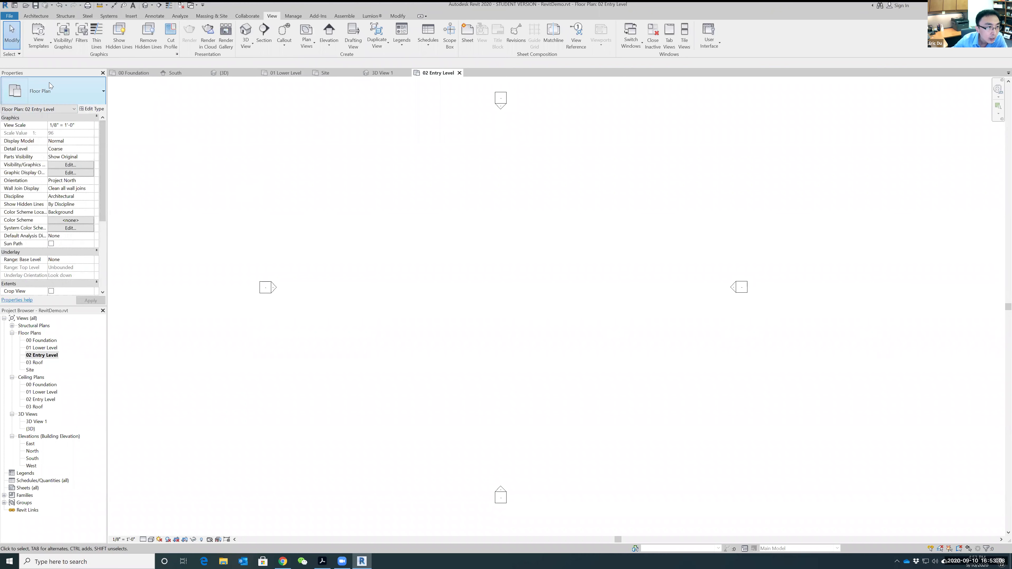
drag(100, 143, 98, 191)
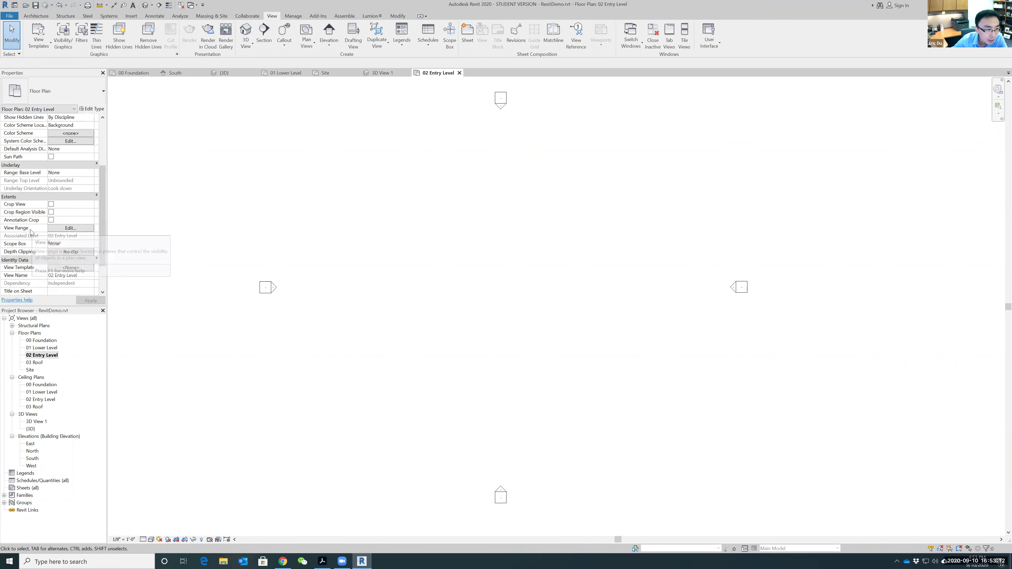
Step: Set the plan's view range Top, Bottom and View Depth to Unlimited, then recenter the building
click(63, 229)
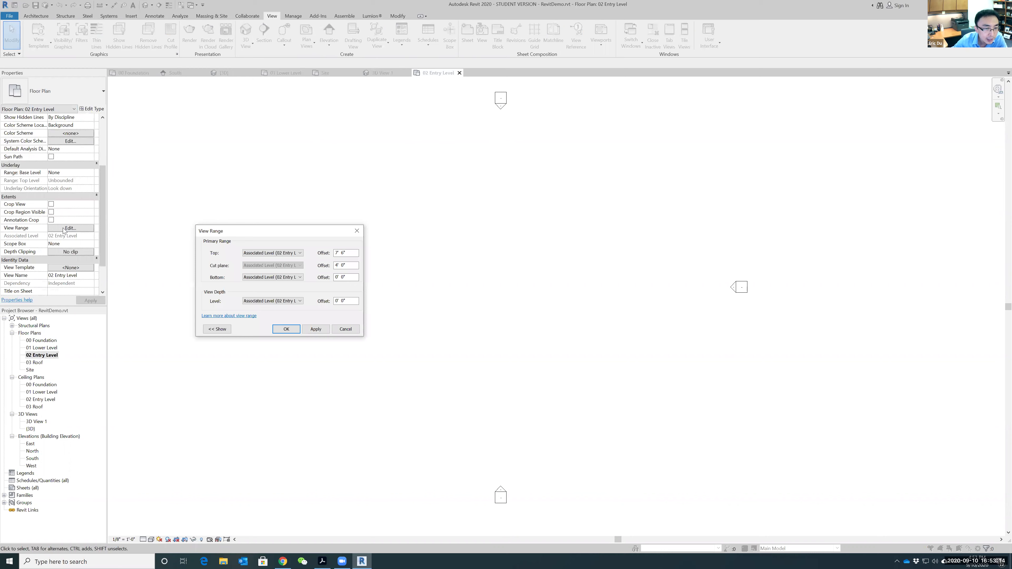
drag(281, 231, 528, 149)
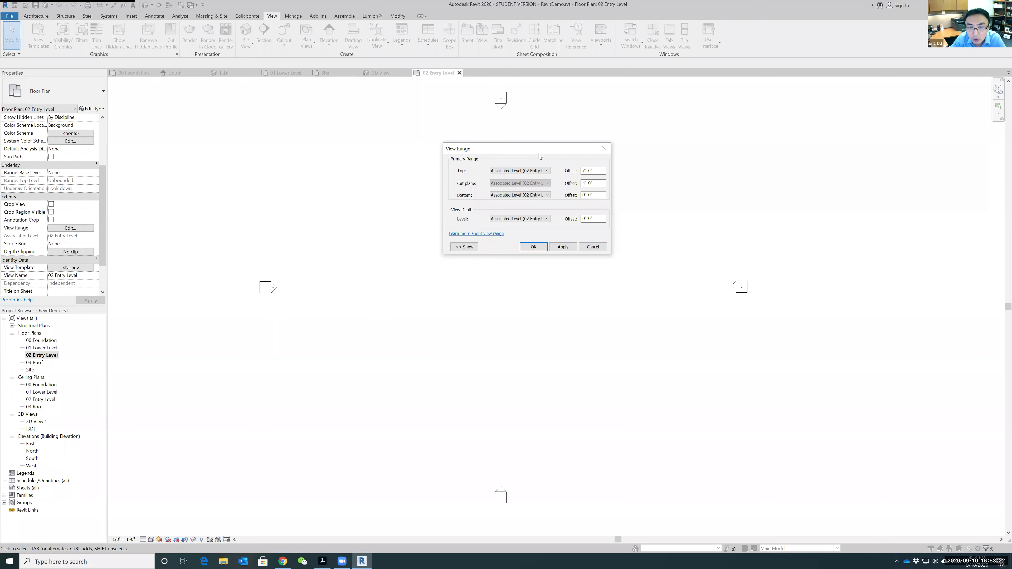
click(534, 195)
click(514, 211)
click(528, 171)
click(503, 195)
click(527, 218)
click(508, 240)
click(534, 247)
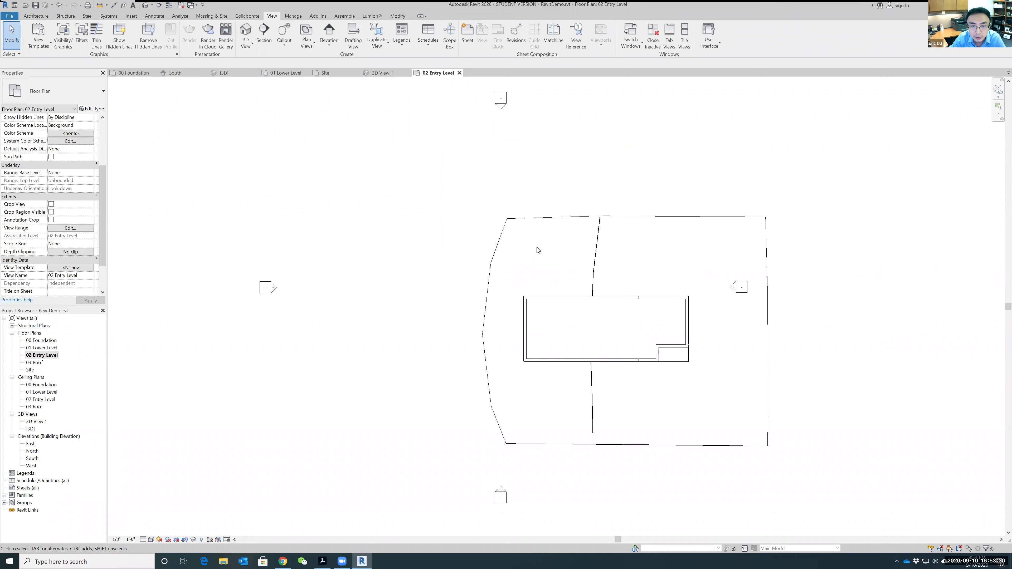
middle_drag(829, 276, 740, 257)
scroll(677, 295, up, 2)
scroll(674, 299, down, 2)
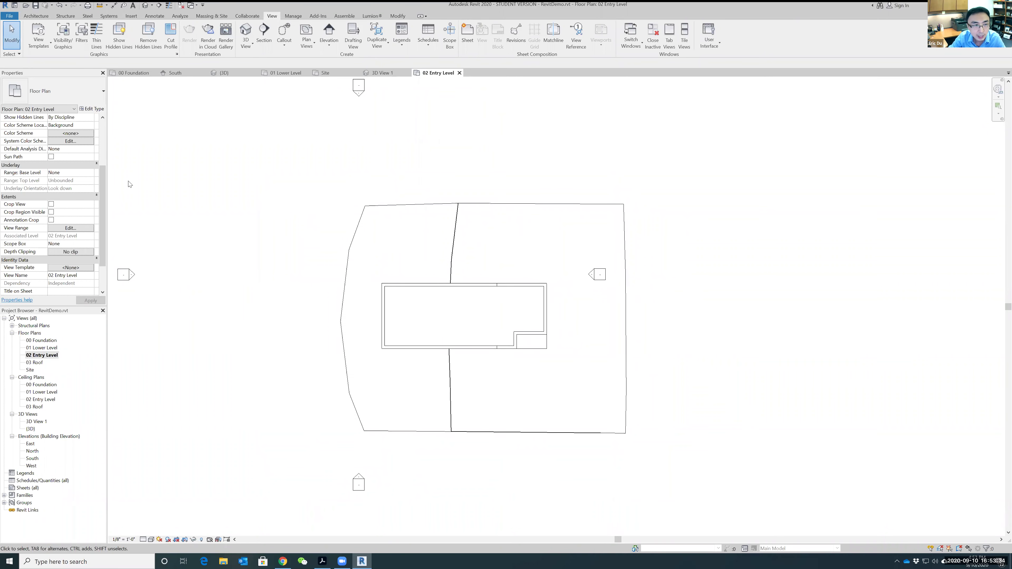
drag(99, 250, 102, 226)
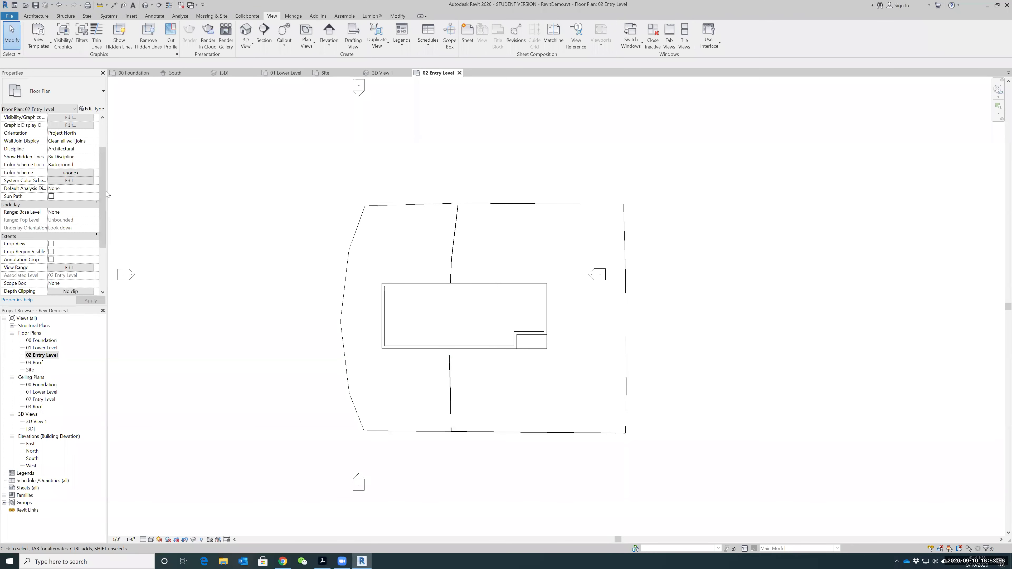
scroll(102, 195, down, 1)
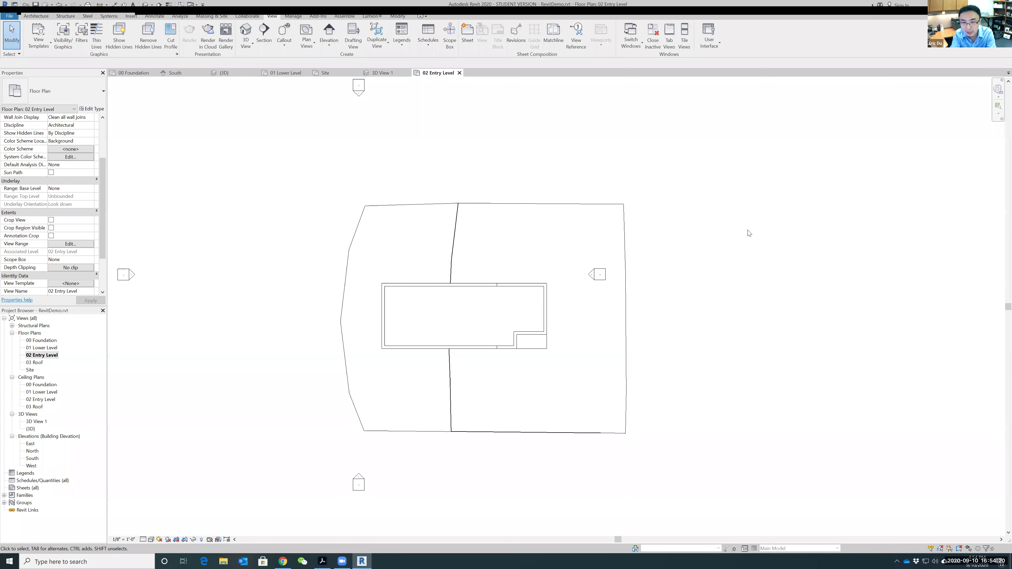
scroll(458, 341, up, 3)
middle_drag(485, 329, 569, 297)
scroll(569, 296, up, 2)
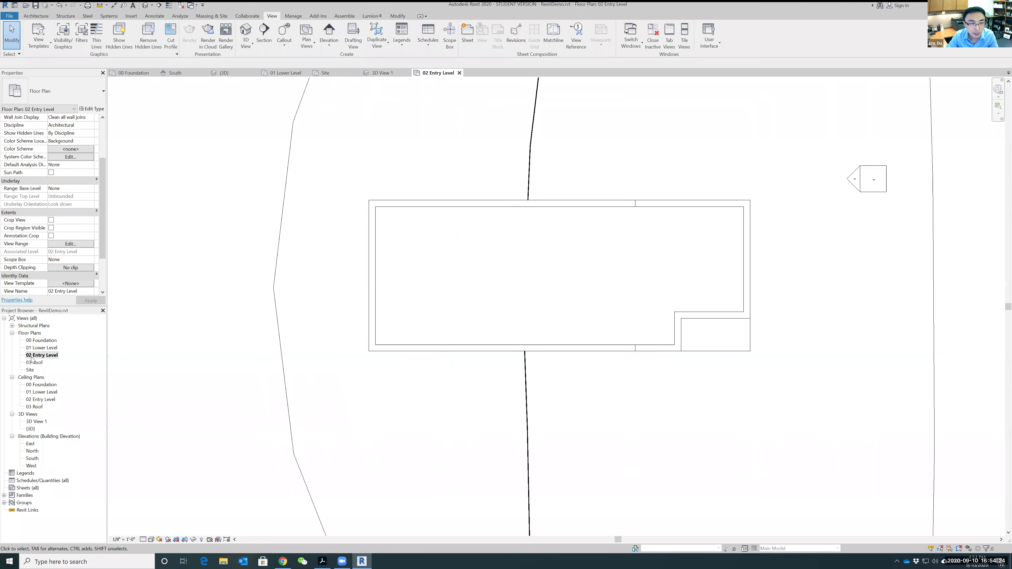
scroll(97, 219, down, 1)
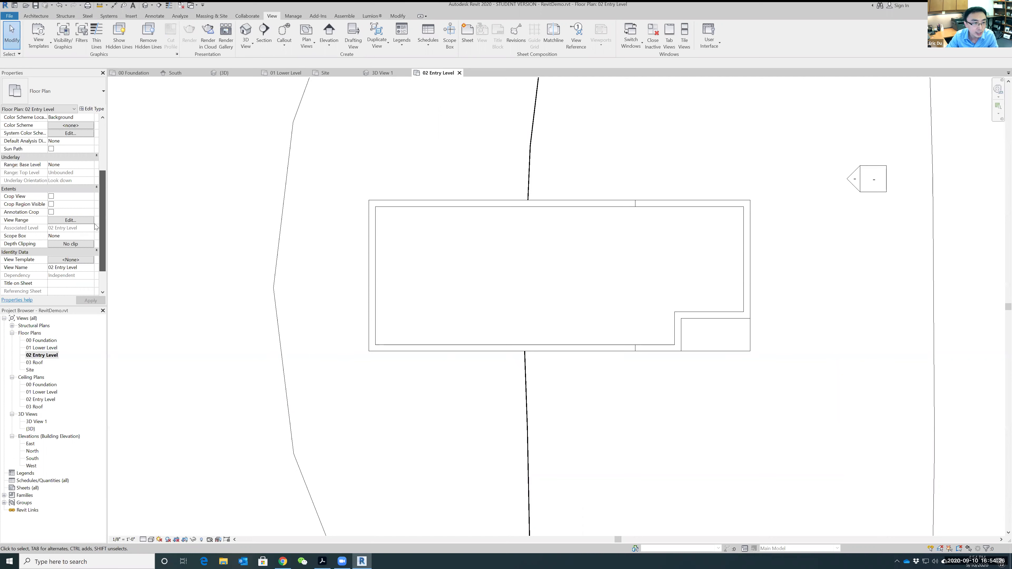
middle_drag(486, 287, 458, 301)
scroll(462, 271, up, 1)
scroll(465, 234, up, 1)
scroll(404, 287, down, 2)
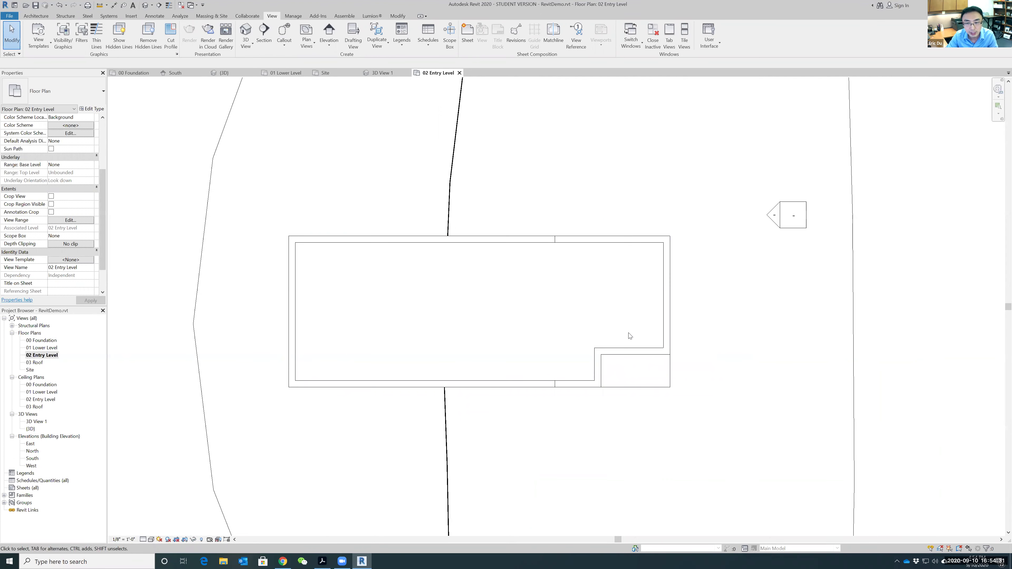
scroll(645, 334, down, 2)
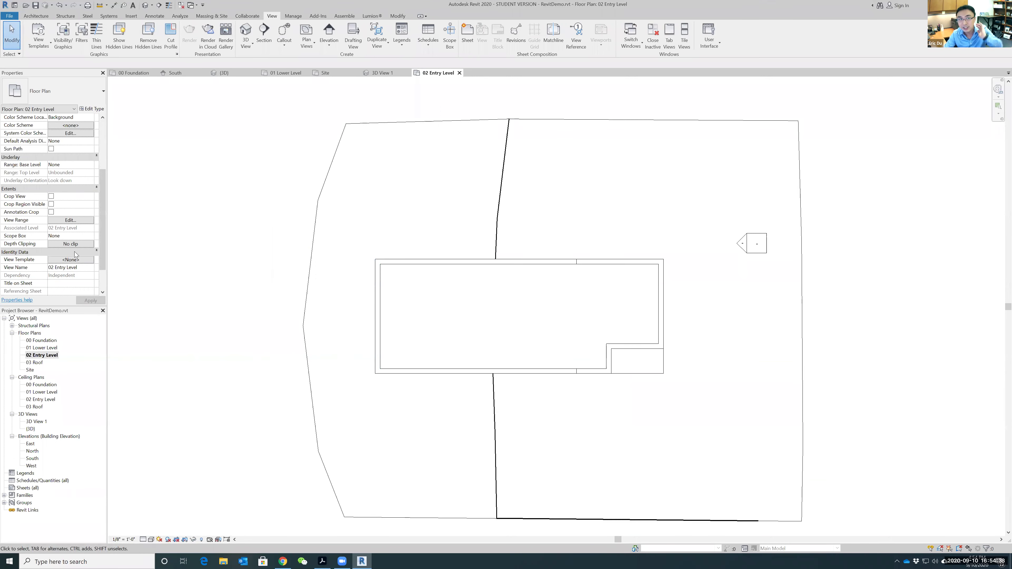
Step: Start the Architecture Wall tool with the Generic - 6" wall type
click(40, 17)
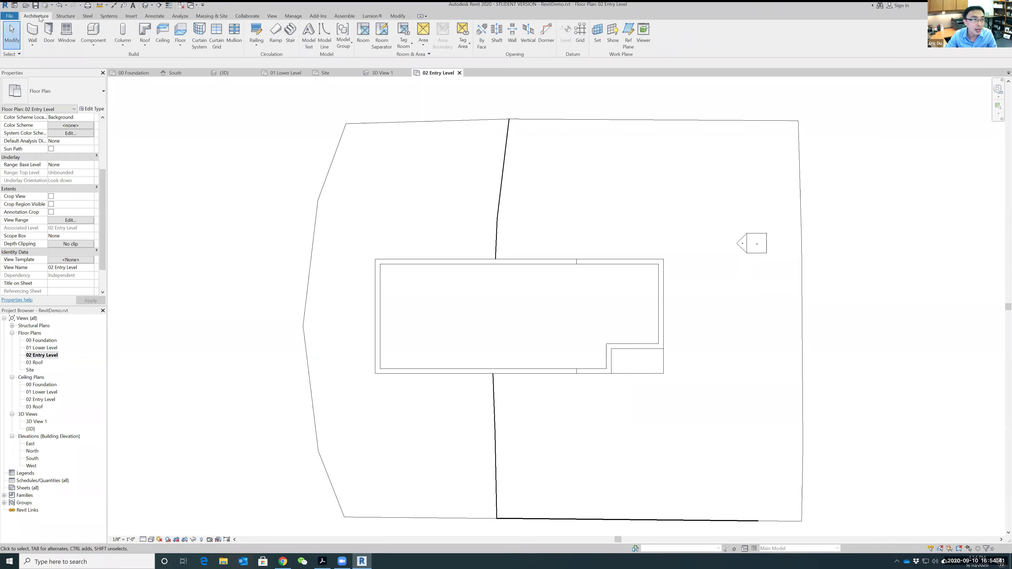
click(33, 33)
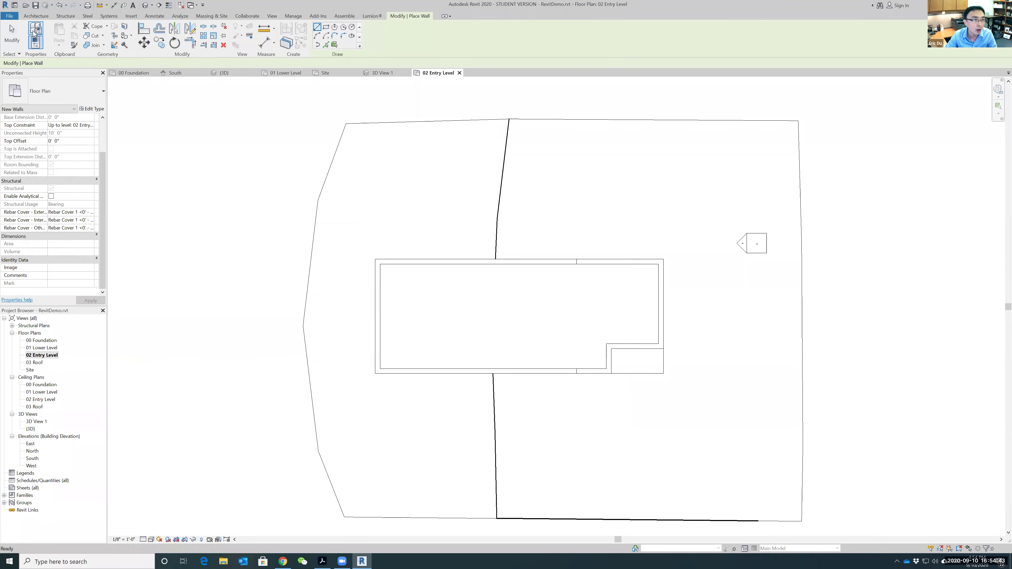
click(105, 93)
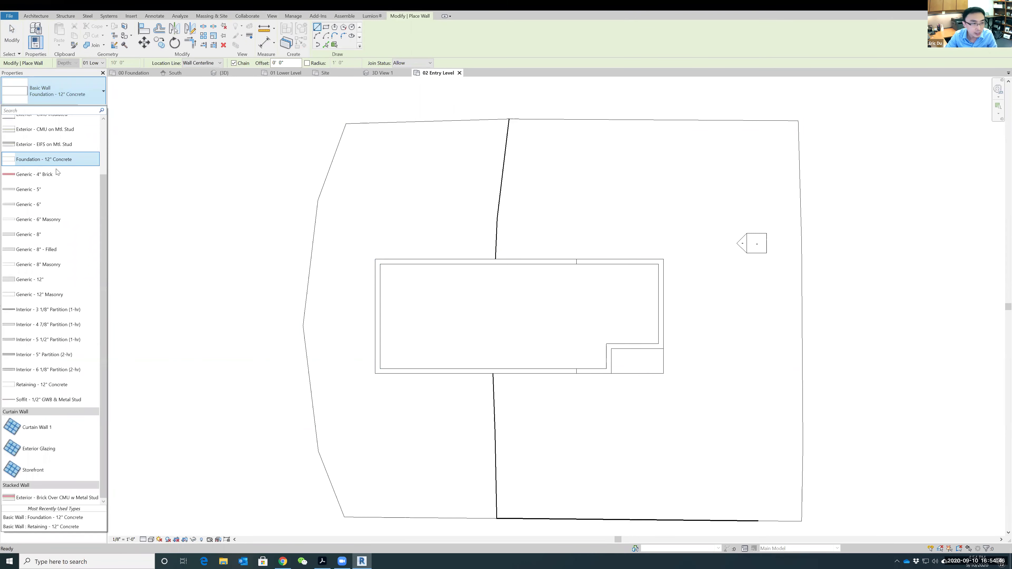
click(41, 204)
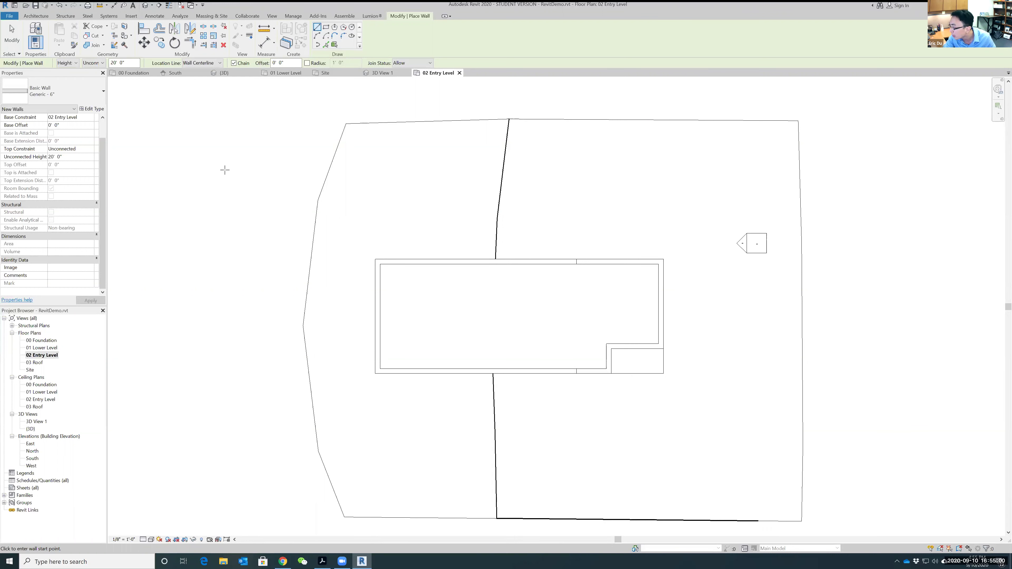
Step: Set new walls to Height up to 03 Roof with location line Core Face: Interior
click(67, 62)
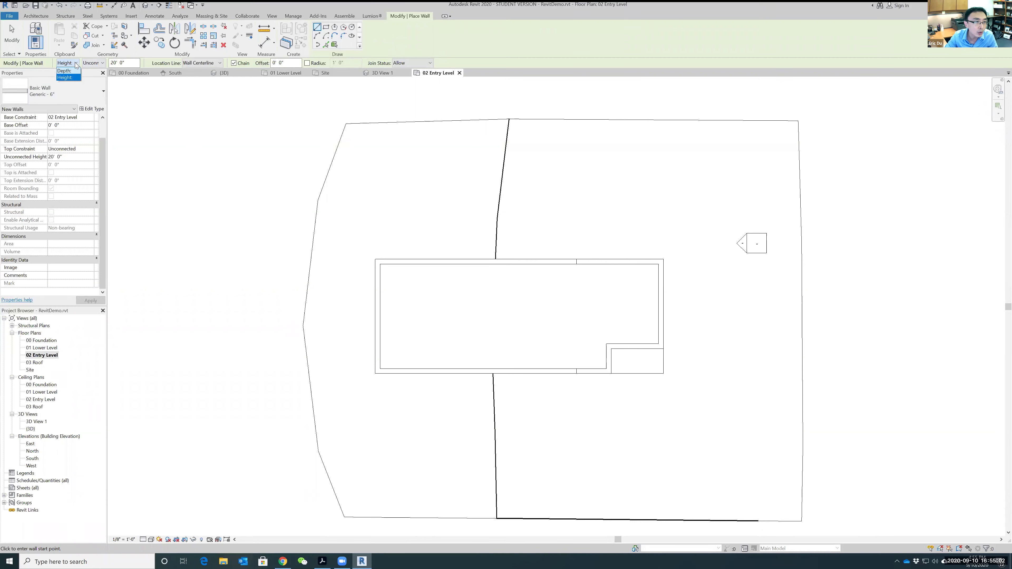
click(64, 77)
click(93, 65)
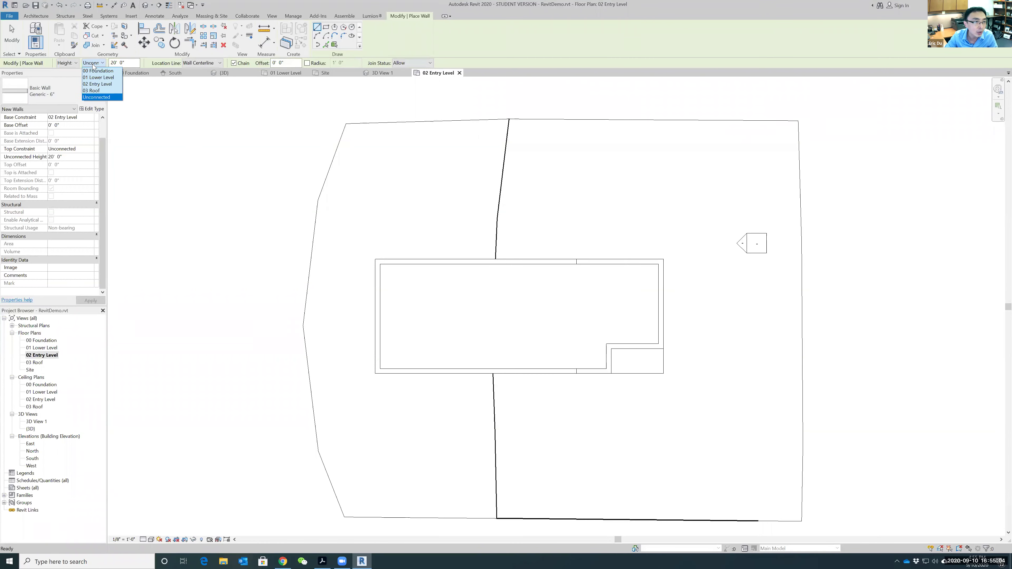
click(93, 91)
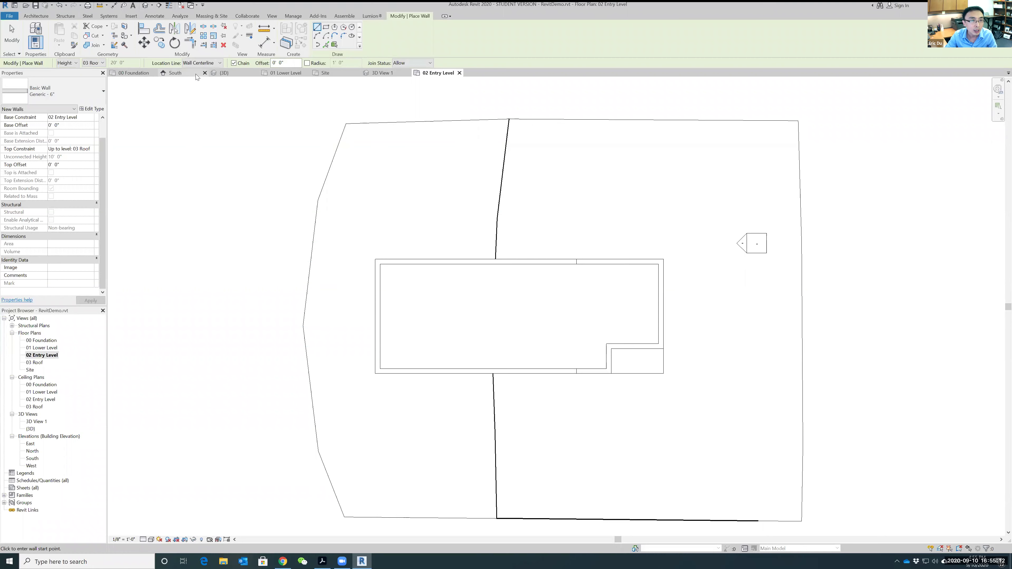
click(219, 63)
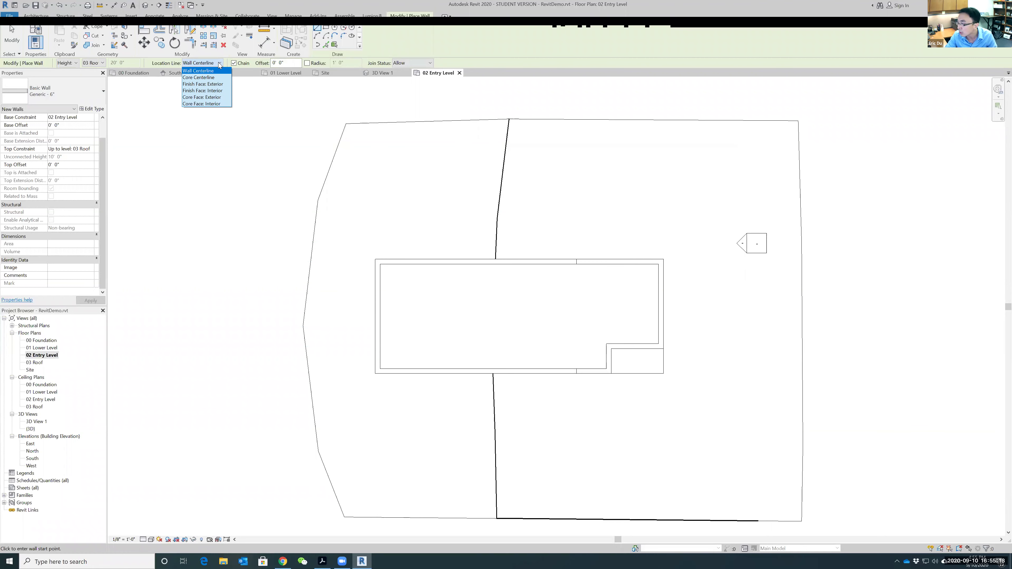
click(213, 103)
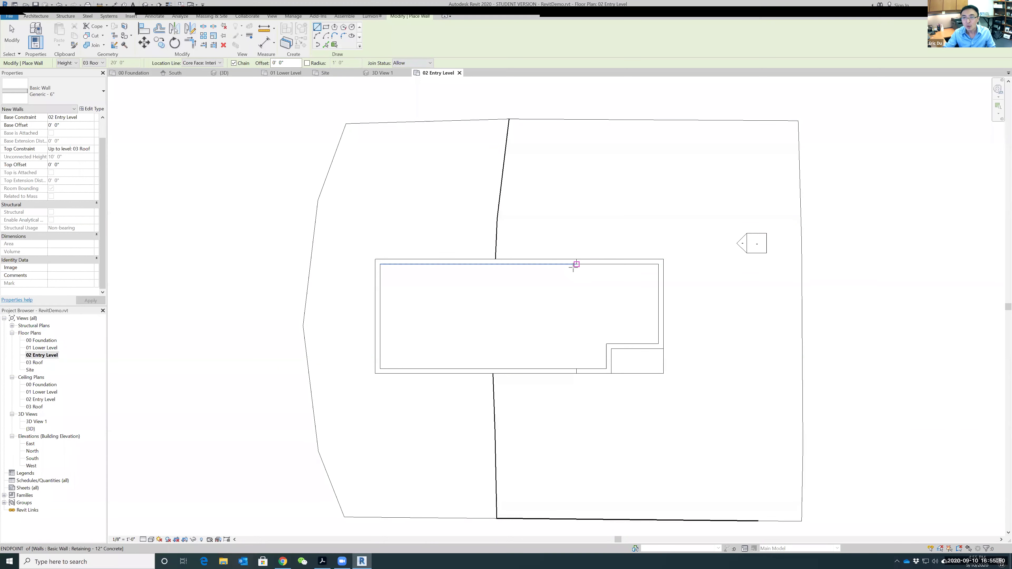
Step: Start the wall at the top edge's right end, flipping its orientation with Space
click(576, 263)
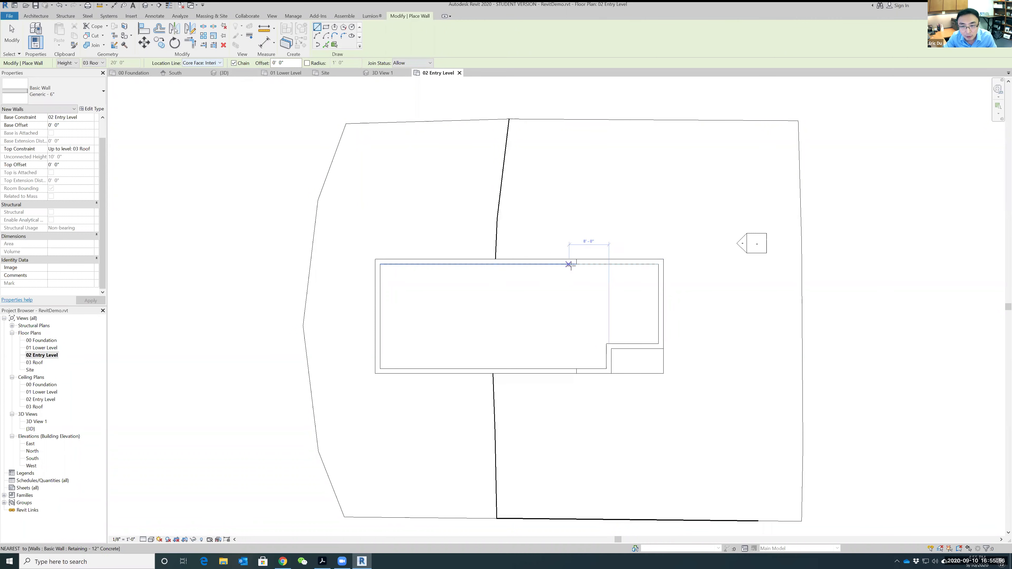
scroll(577, 264, up, 2)
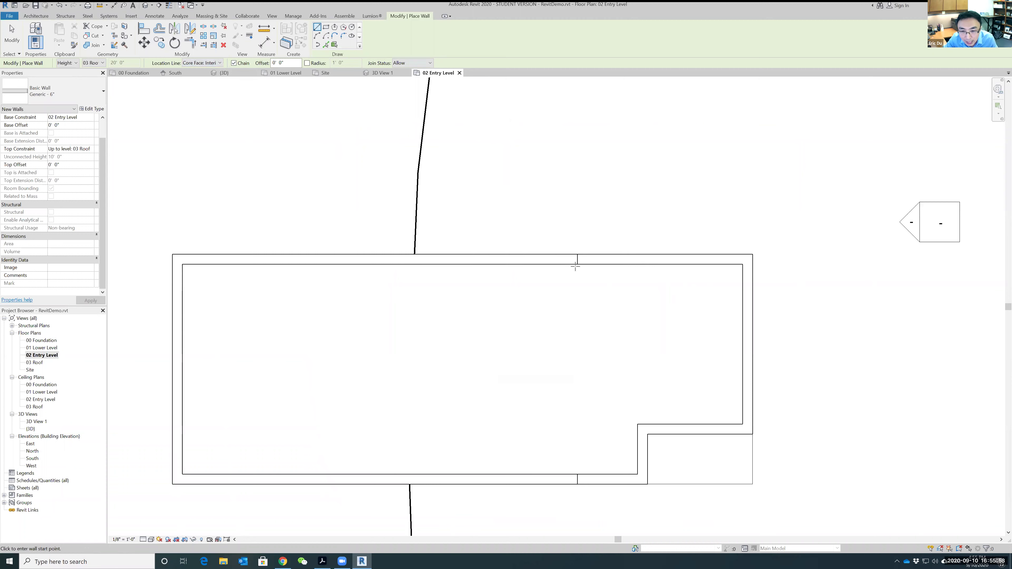
click(577, 263)
scroll(576, 263, down, 2)
scroll(577, 263, up, 2)
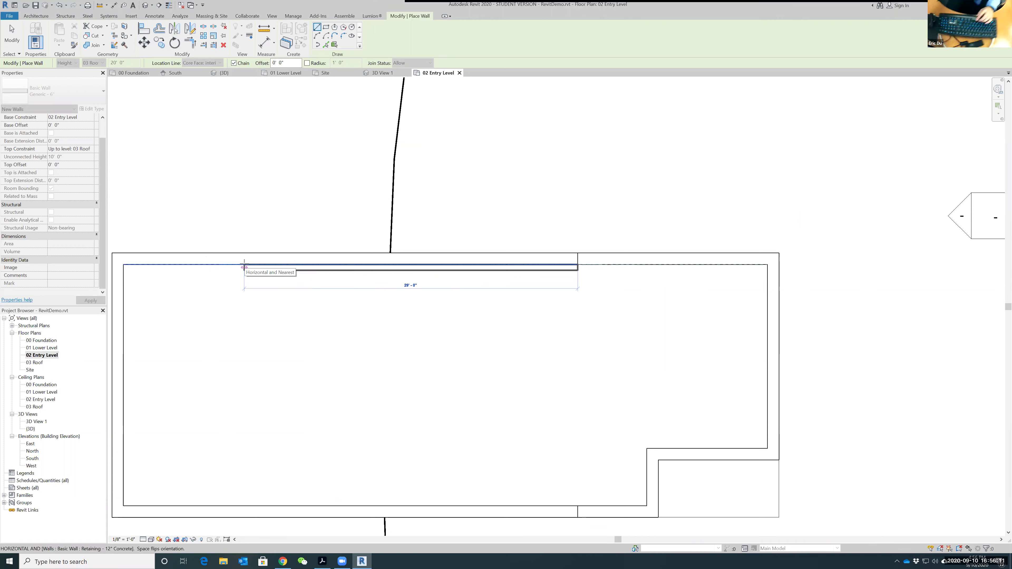
key(space)
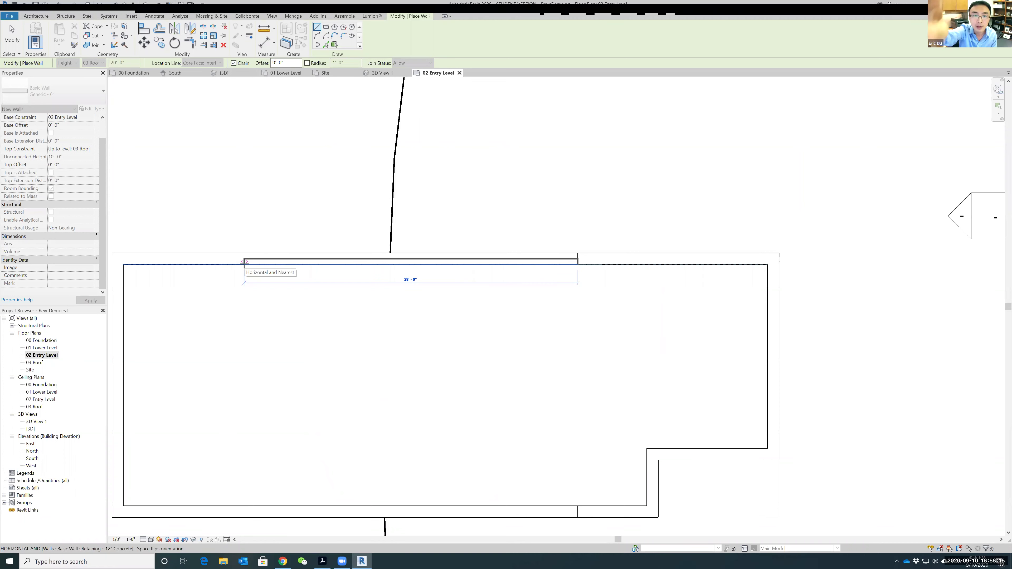
key(space)
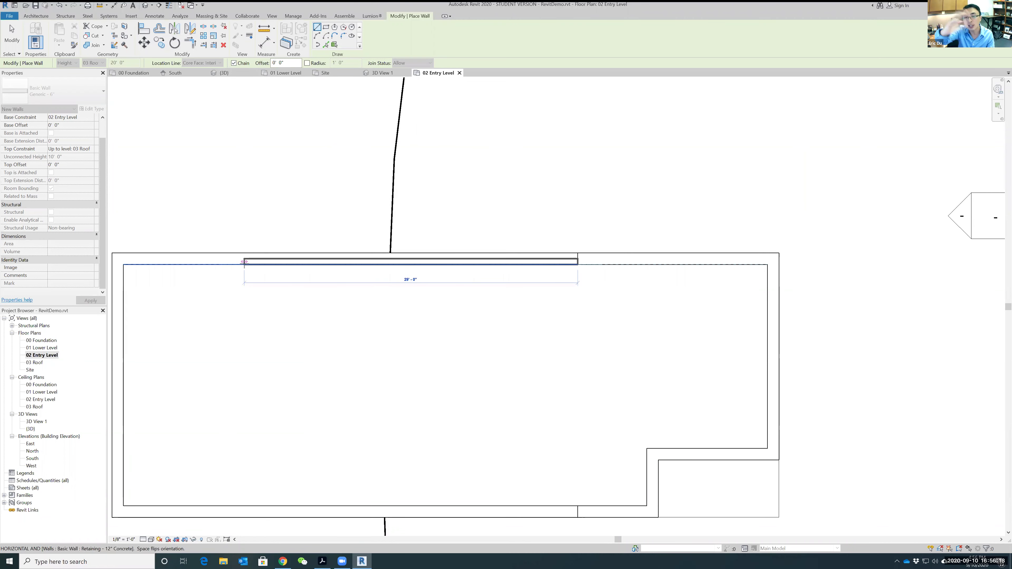
key(space)
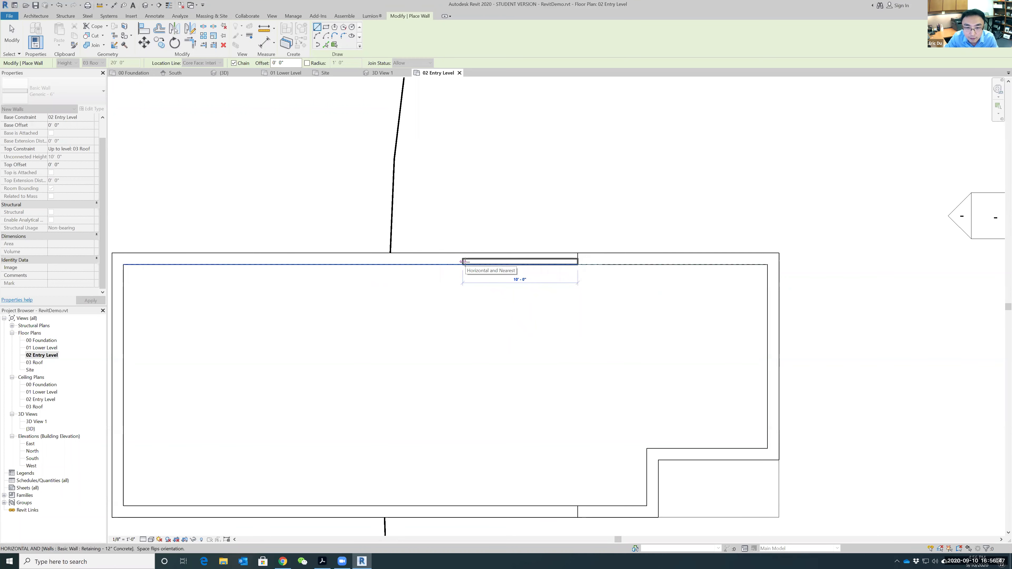
scroll(464, 261, down, 2)
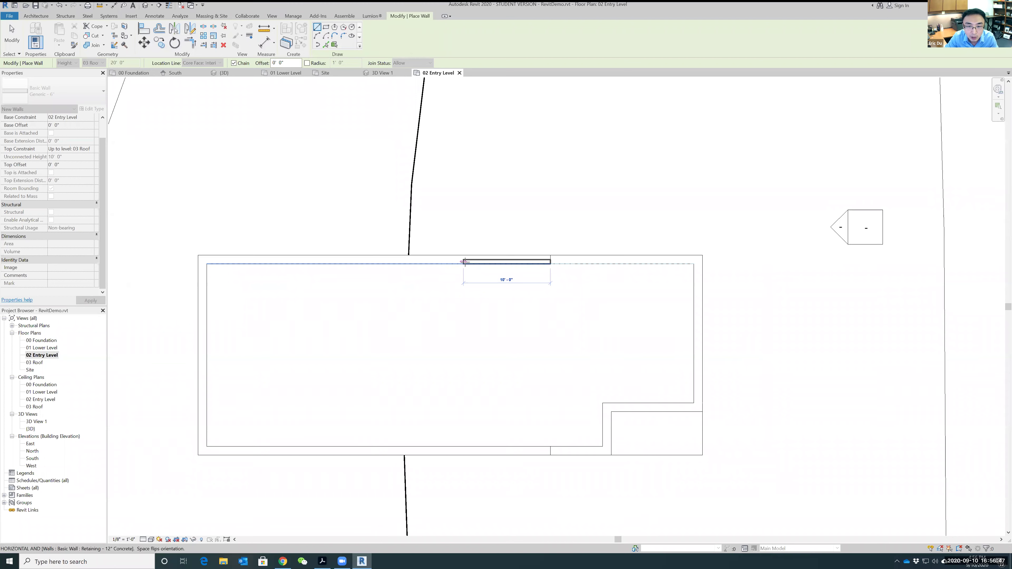
Step: Draw the 39'-6" top wall, the left wall and the bottom wall, then finish
click(206, 263)
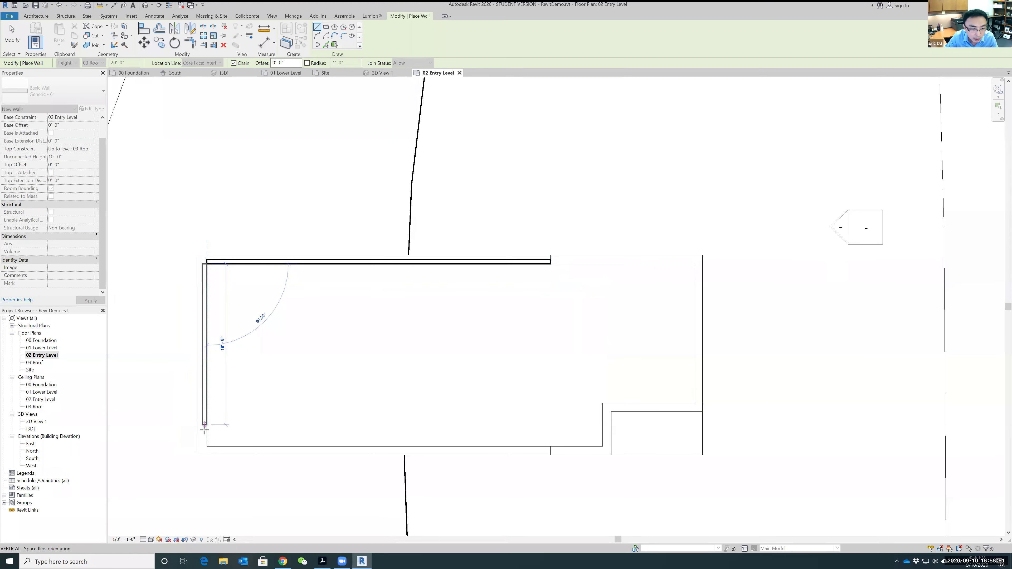
click(206, 446)
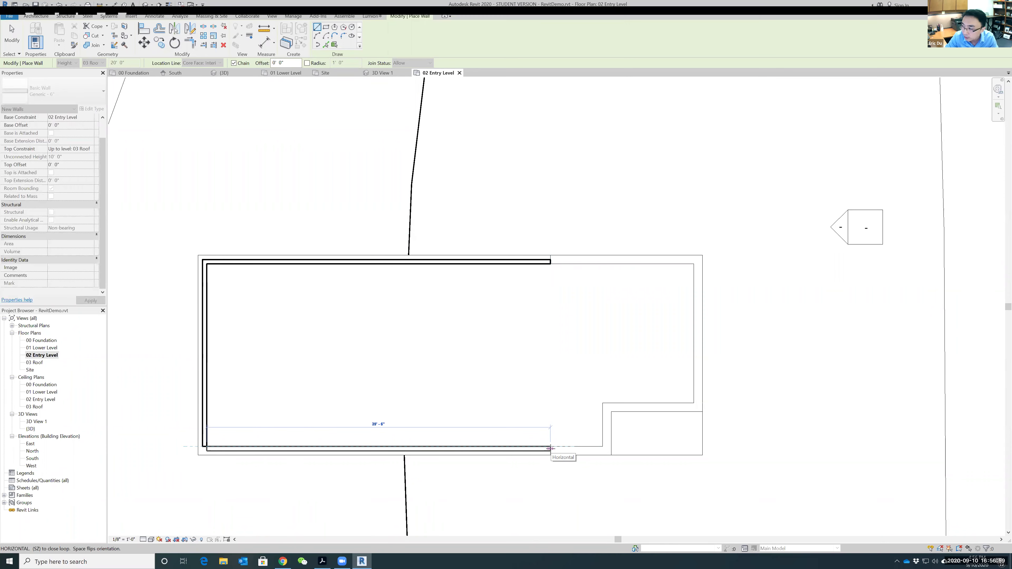
click(550, 449)
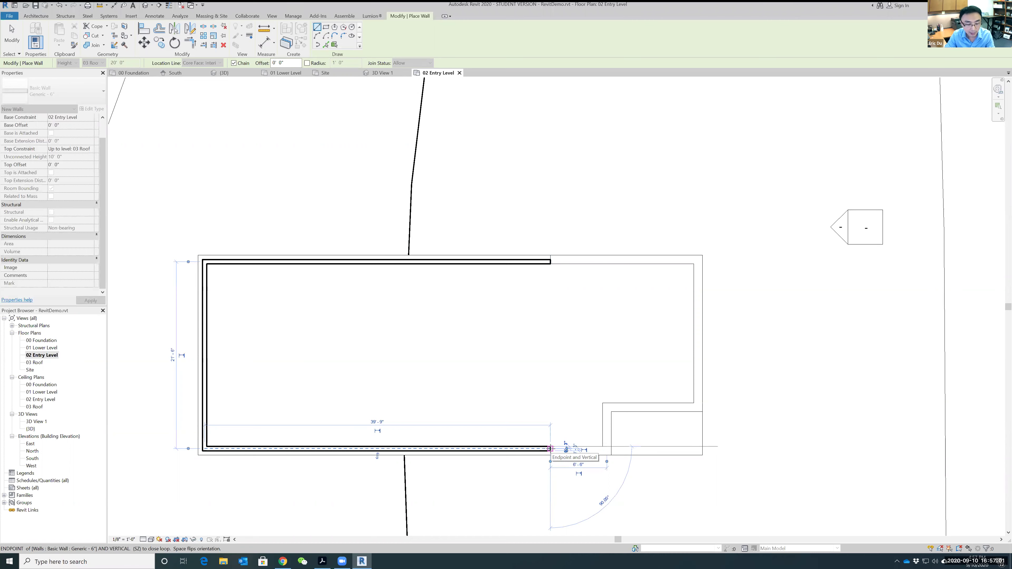
key(Escape)
key(Escape)
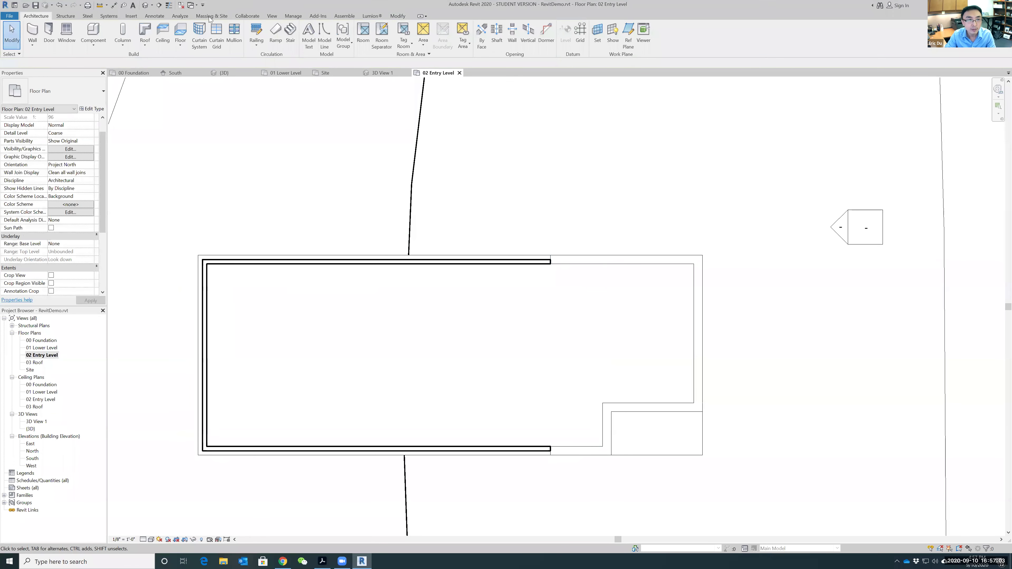
Step: Open the default 3D view, orbit to inspect the new walls, then open 01 Lower Level
click(272, 16)
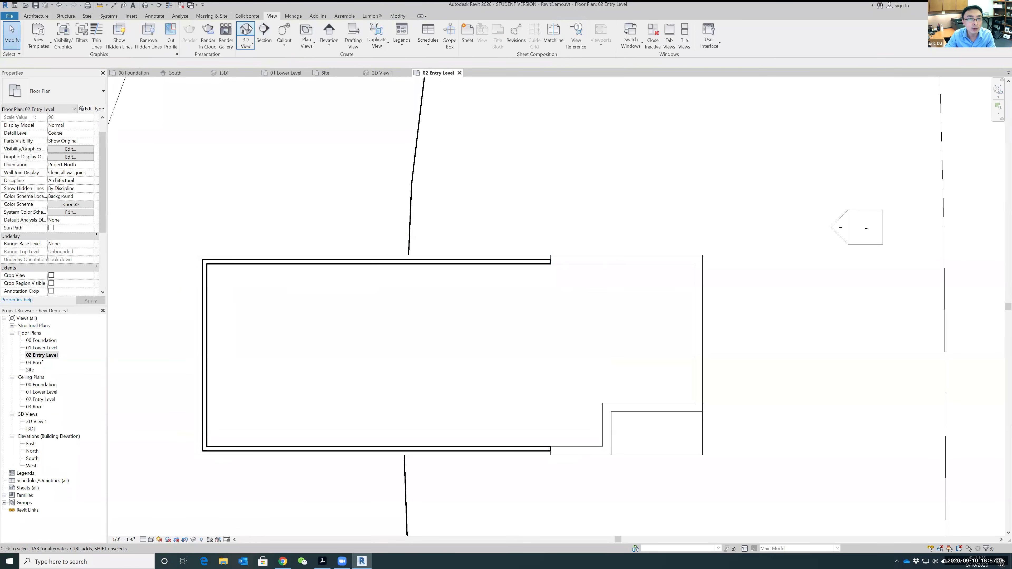
click(246, 29)
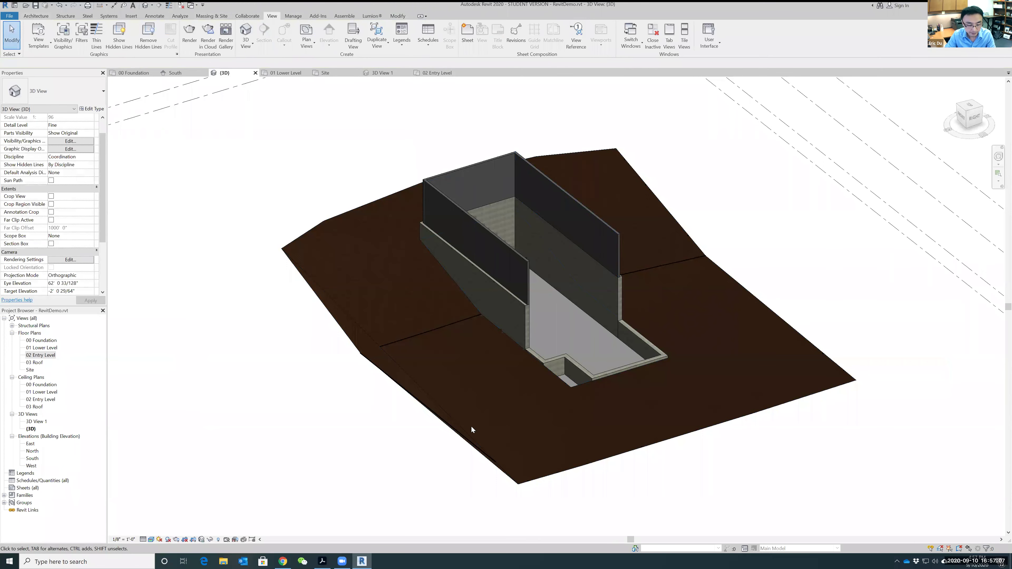
mouse_move(484, 429)
shift+middle_down()
mouse_move(443, 402)
mouse_move(477, 414)
shift+middle_up()
scroll(560, 265, up, 5)
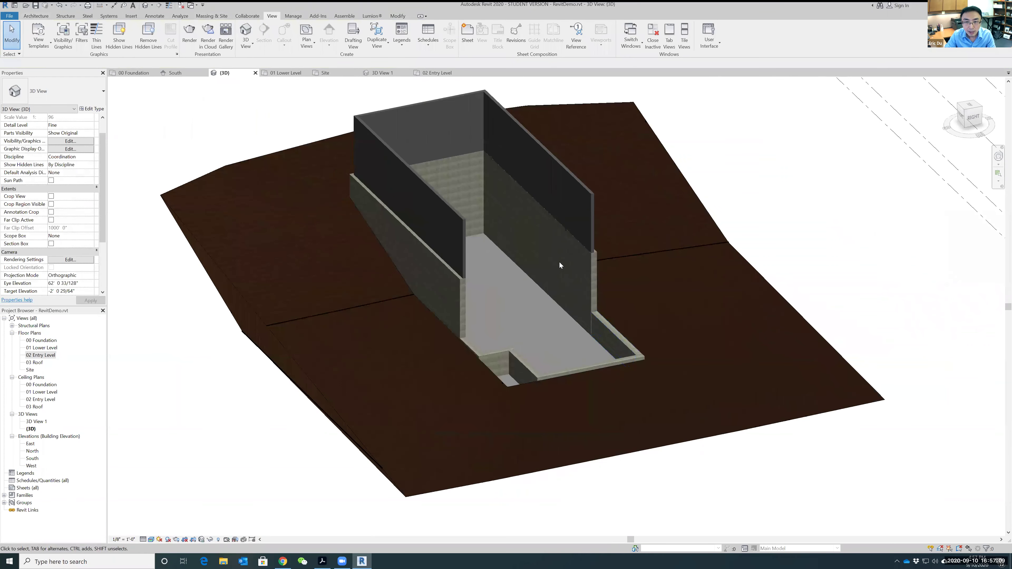
shift+middle_drag(566, 250, 703, 247)
scroll(728, 282, up, 5)
scroll(405, 168, up, 2)
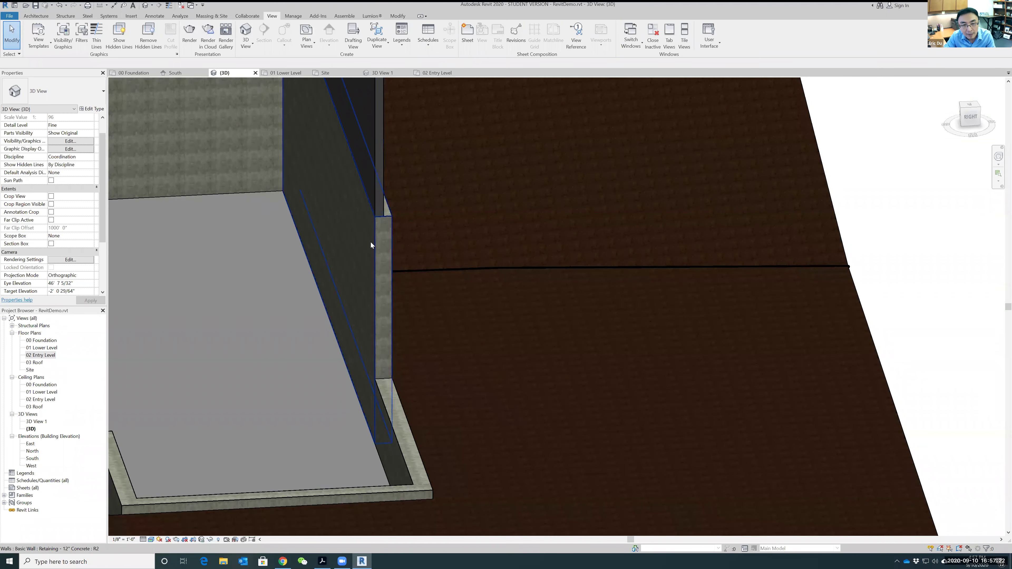
scroll(509, 338, down, 6)
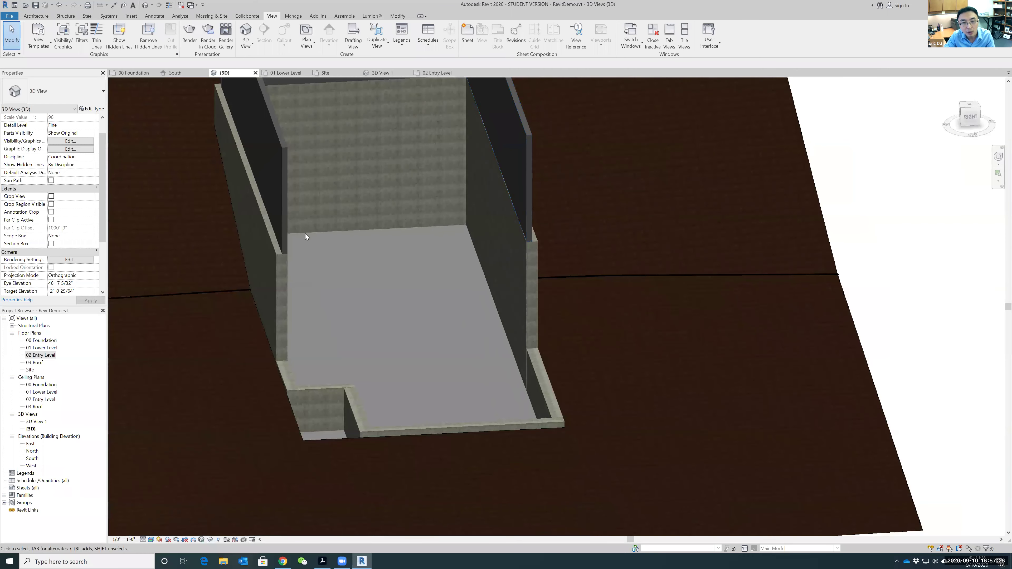
scroll(596, 259, down, 3)
shift+middle_drag(439, 264, 502, 287)
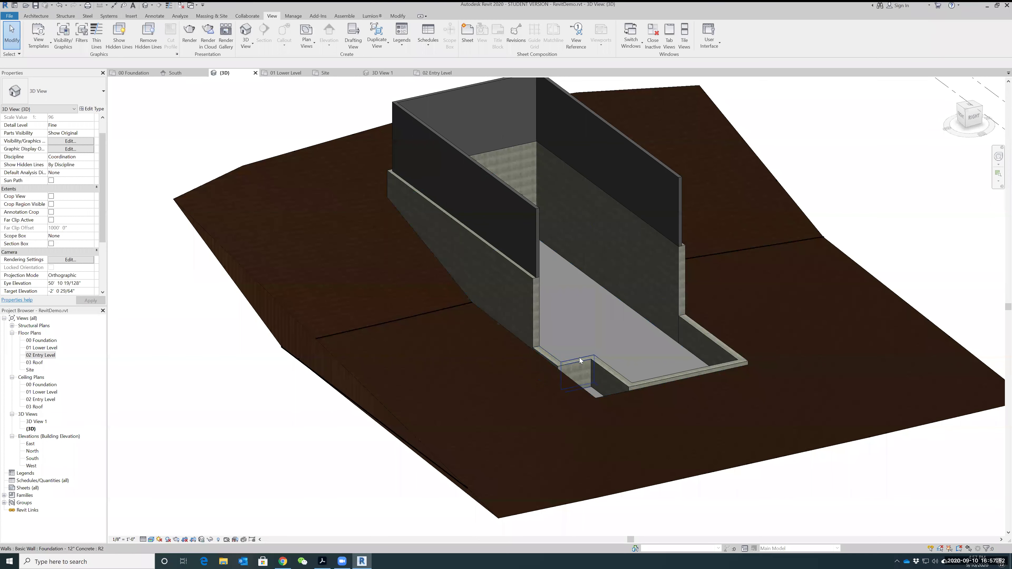
double_click(37, 348)
scroll(188, 151, down, 1)
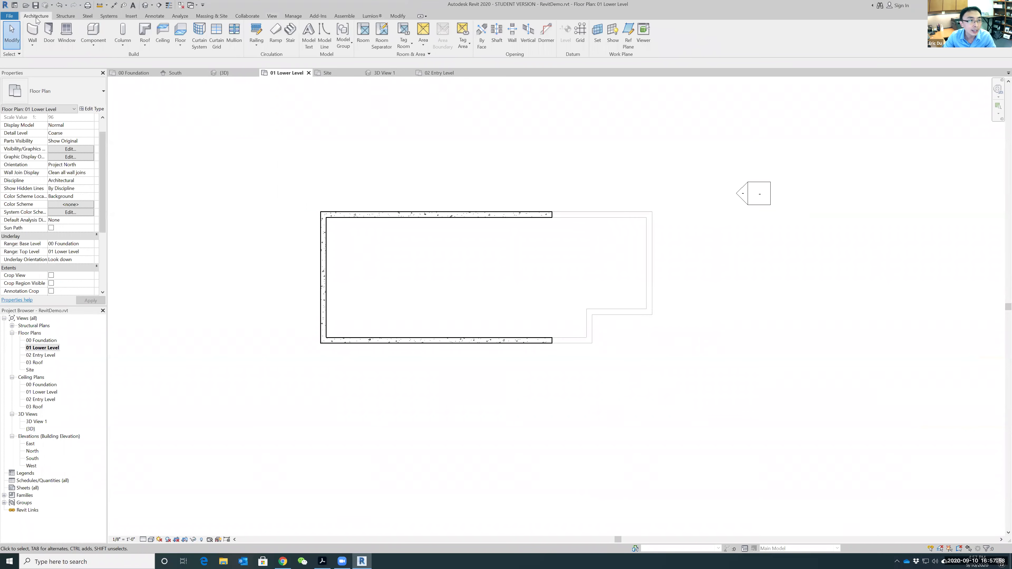
Step: Start walls with the WA shortcut, topped at the 03 Roof level
key(w)
key(a)
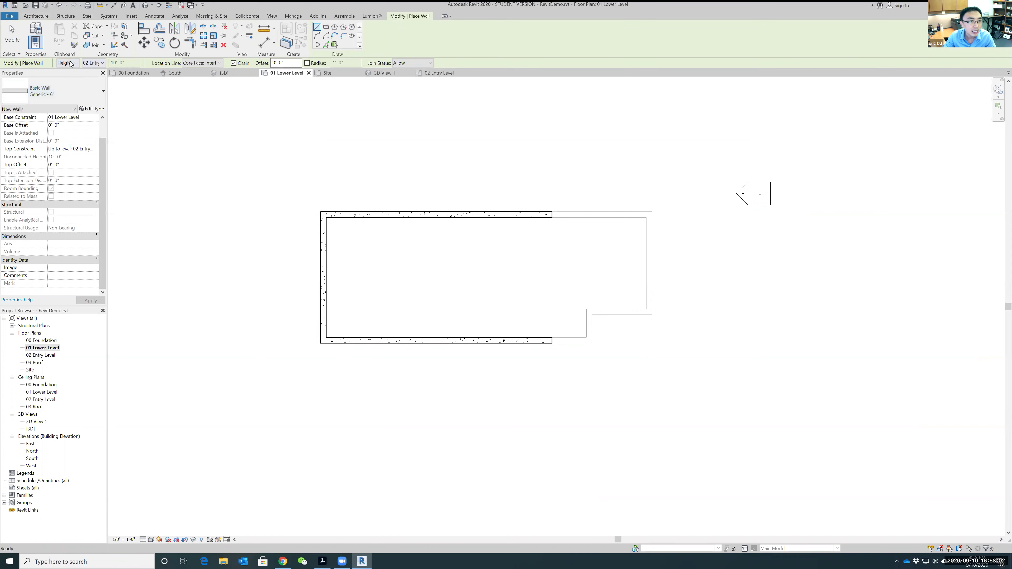
click(103, 63)
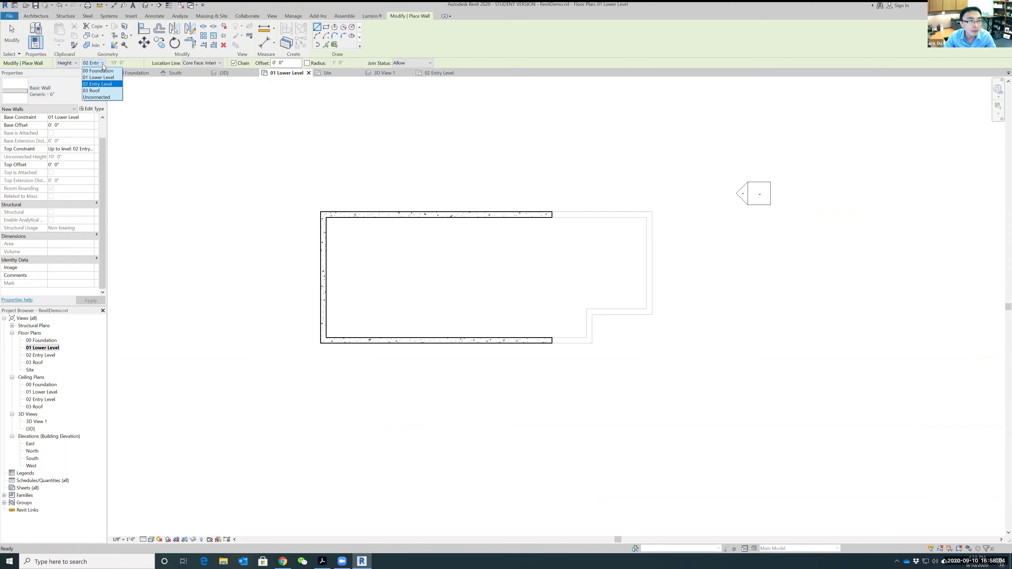
click(98, 91)
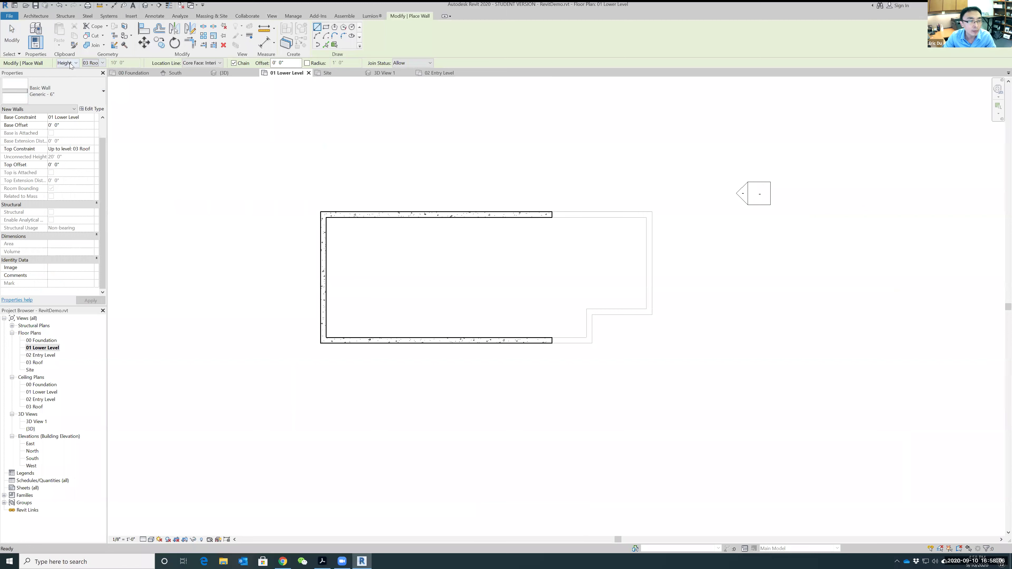
click(99, 63)
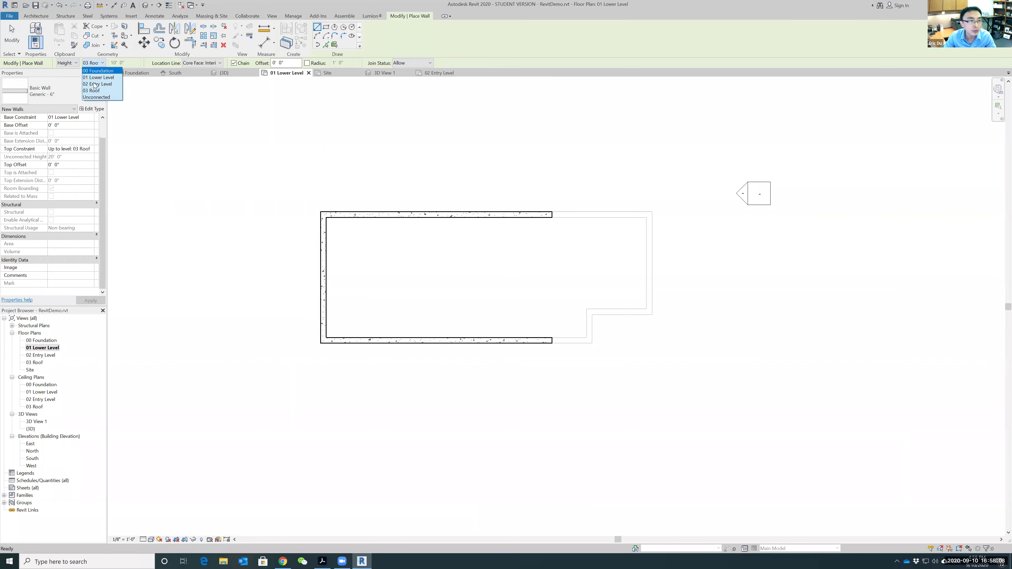
click(93, 91)
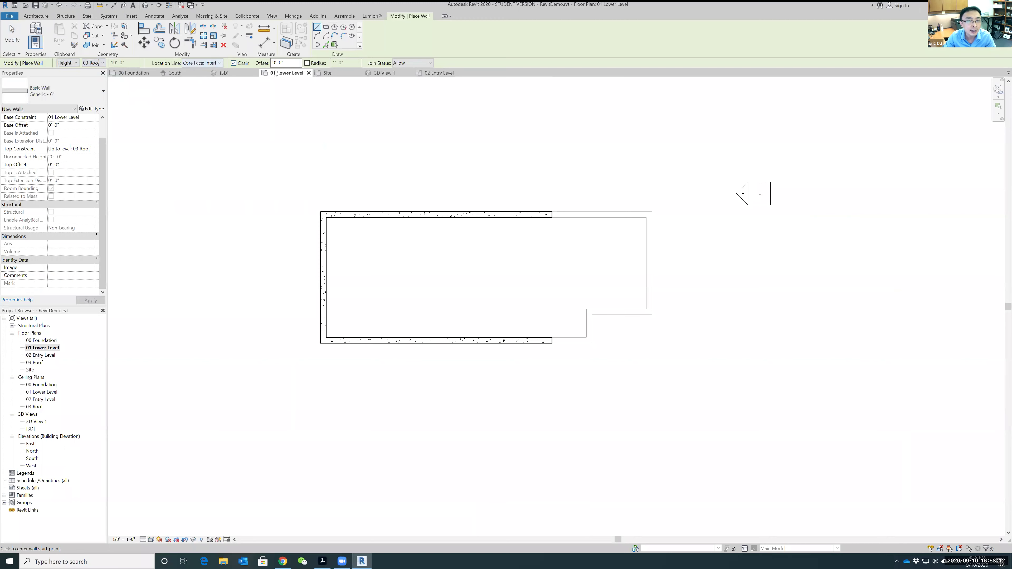
Step: Draw the 6'-0" notch wall and remaining corner walls closing the outline, then view in 3D
click(586, 337)
click(552, 337)
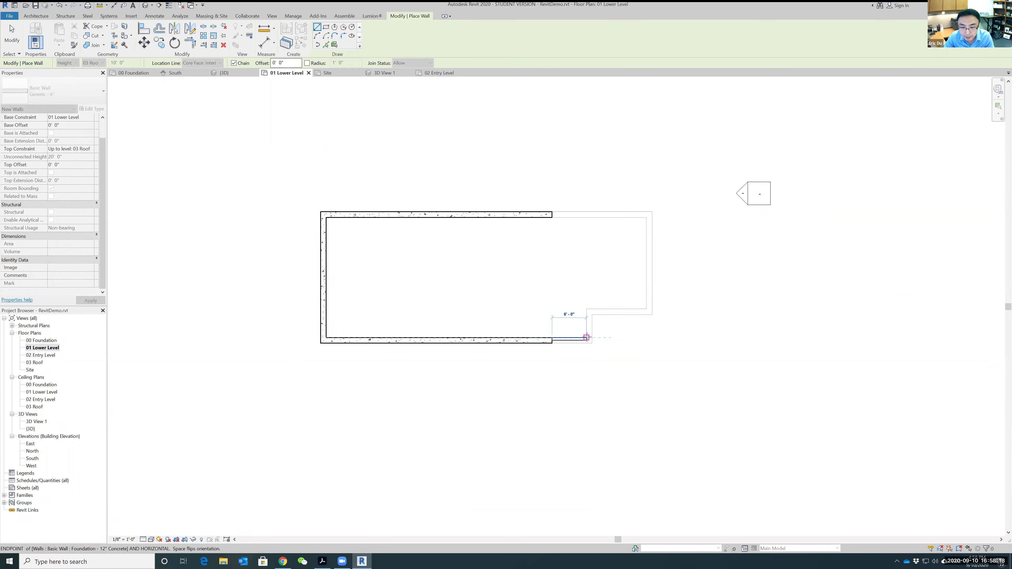
scroll(586, 337, up, 3)
click(587, 311)
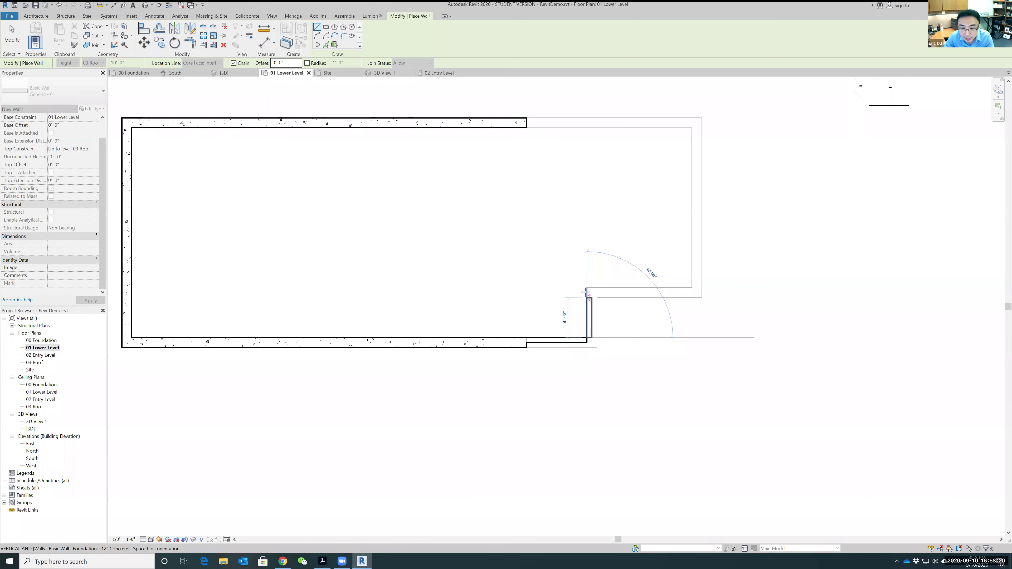
click(587, 287)
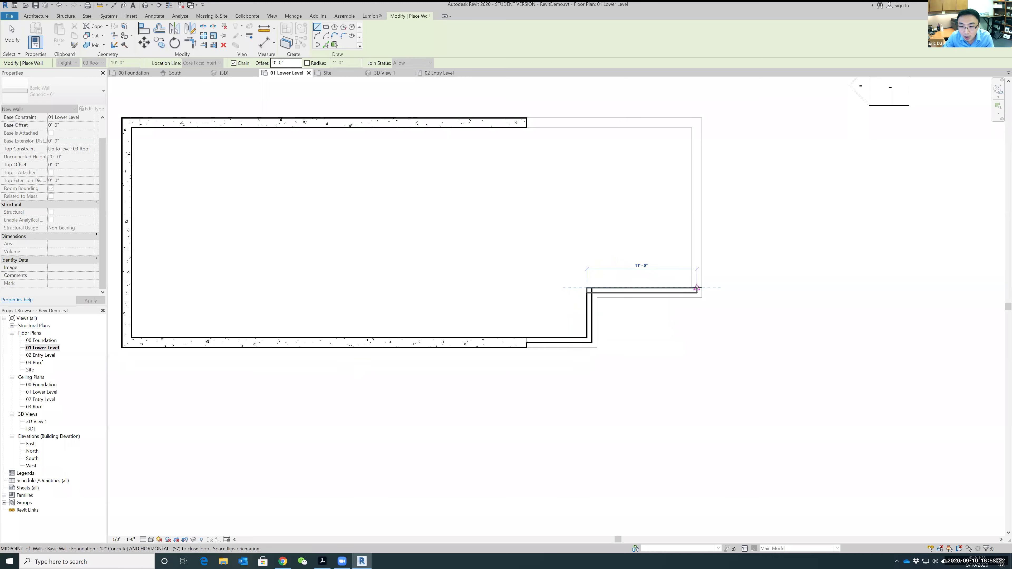
click(692, 288)
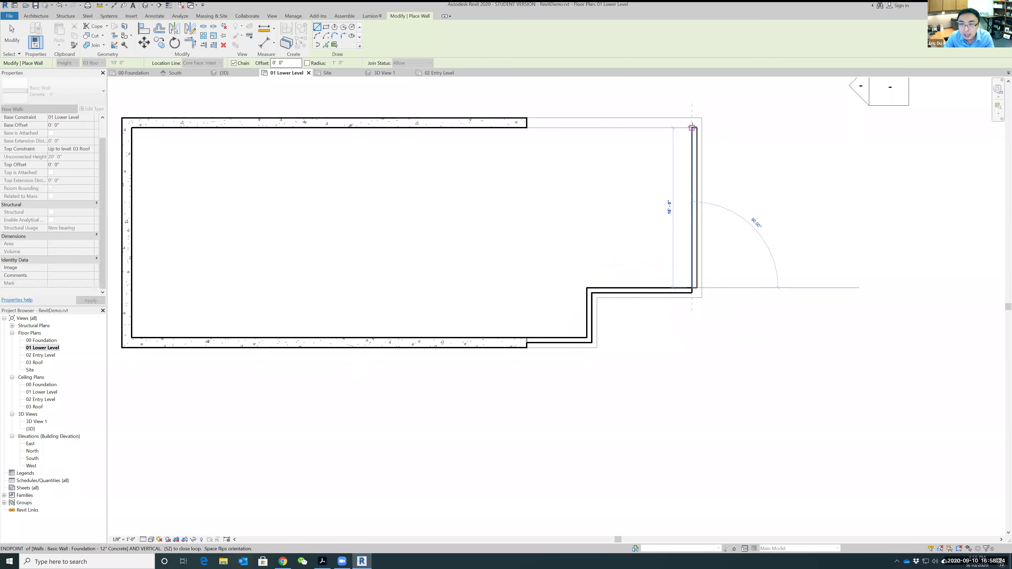
click(566, 133)
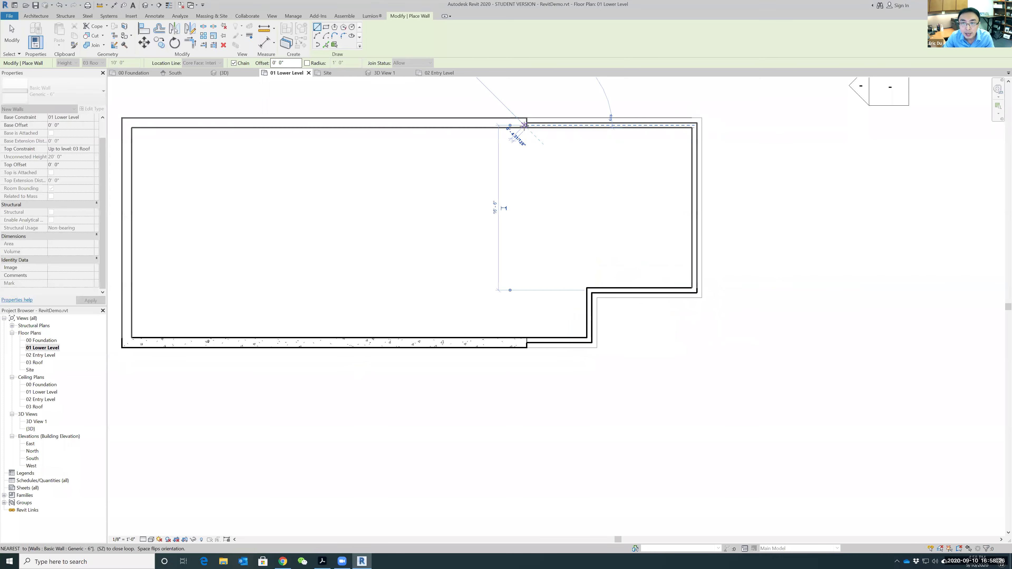
click(524, 125)
key(Escape)
key(Escape)
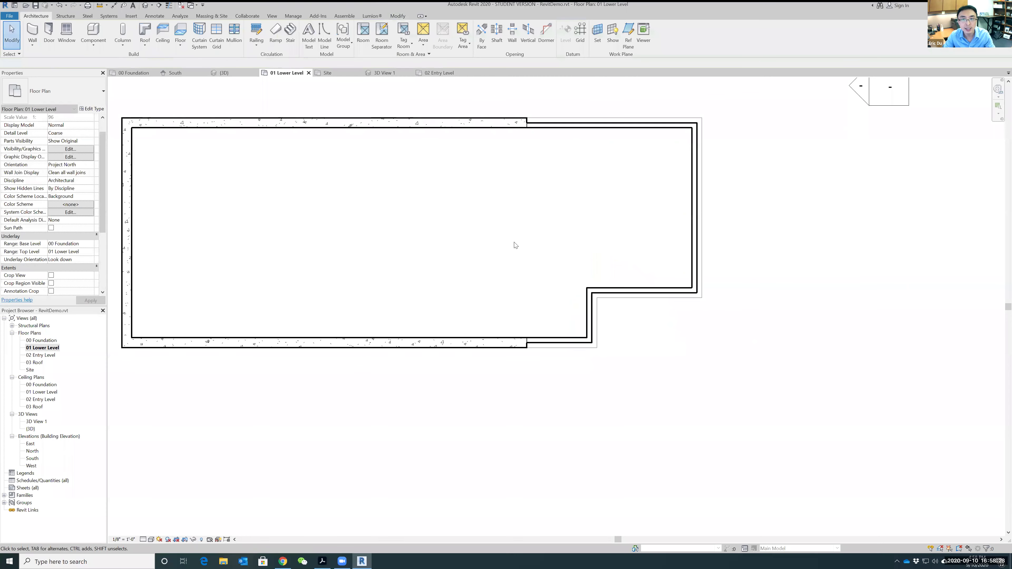
click(272, 16)
click(245, 32)
Step: Orbit and pan the walled building on the terrain, then open the 02 Entry Level plan
scroll(770, 385, down, 3)
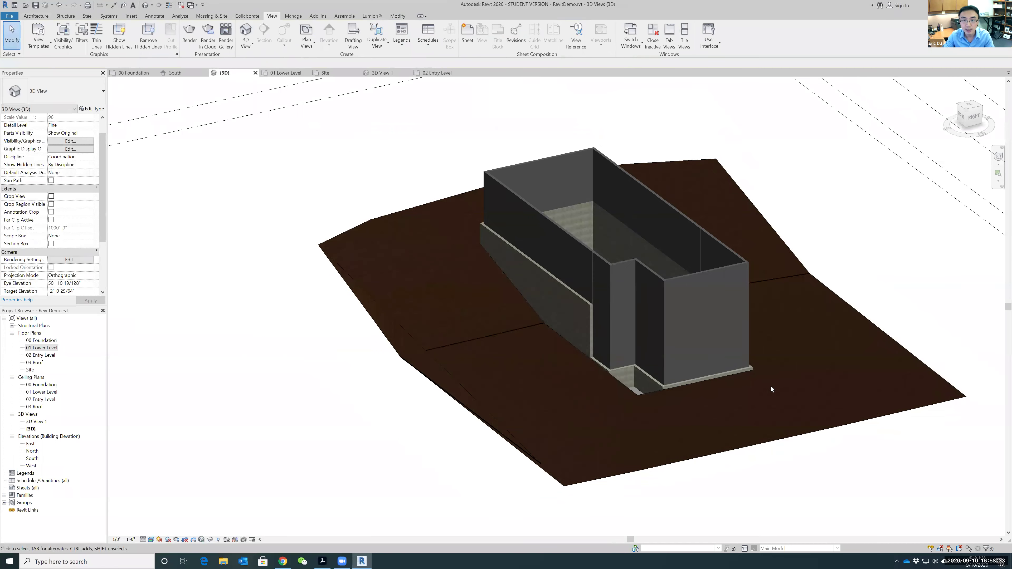
mouse_move(779, 382)
shift+middle_down()
mouse_move(648, 392)
mouse_move(850, 378)
mouse_move(657, 386)
mouse_move(678, 413)
mouse_move(723, 440)
mouse_move(786, 436)
mouse_move(804, 407)
mouse_move(777, 250)
mouse_move(729, 364)
mouse_move(781, 390)
mouse_move(794, 385)
shift+middle_up()
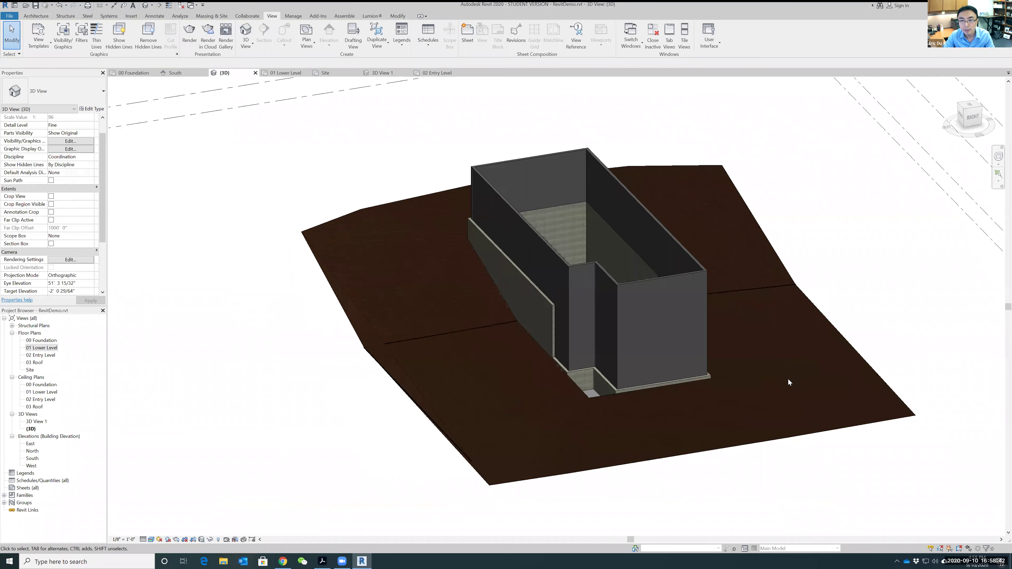
middle_drag(872, 301, 748, 277)
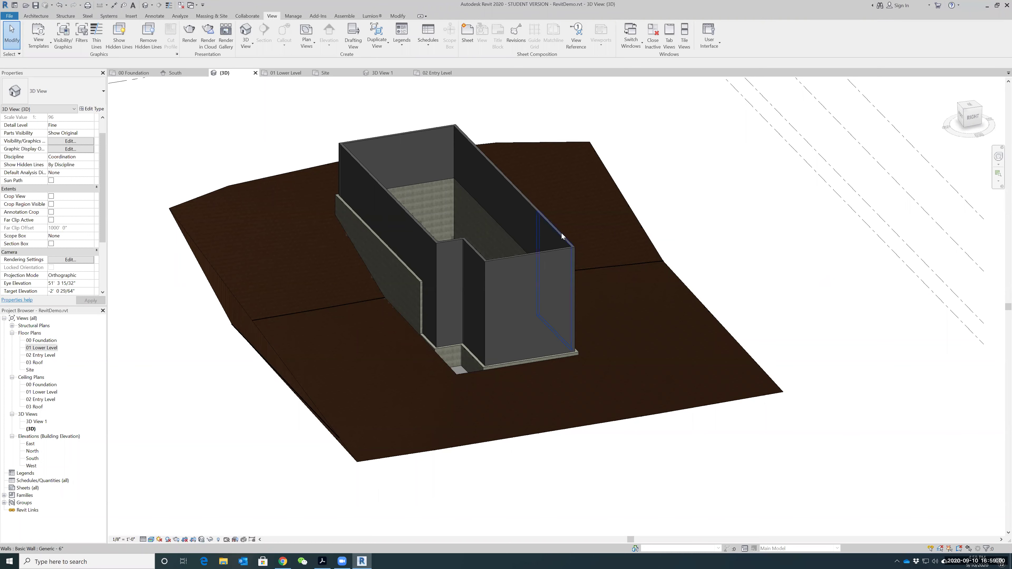
double_click(38, 355)
scroll(487, 356, down, 1)
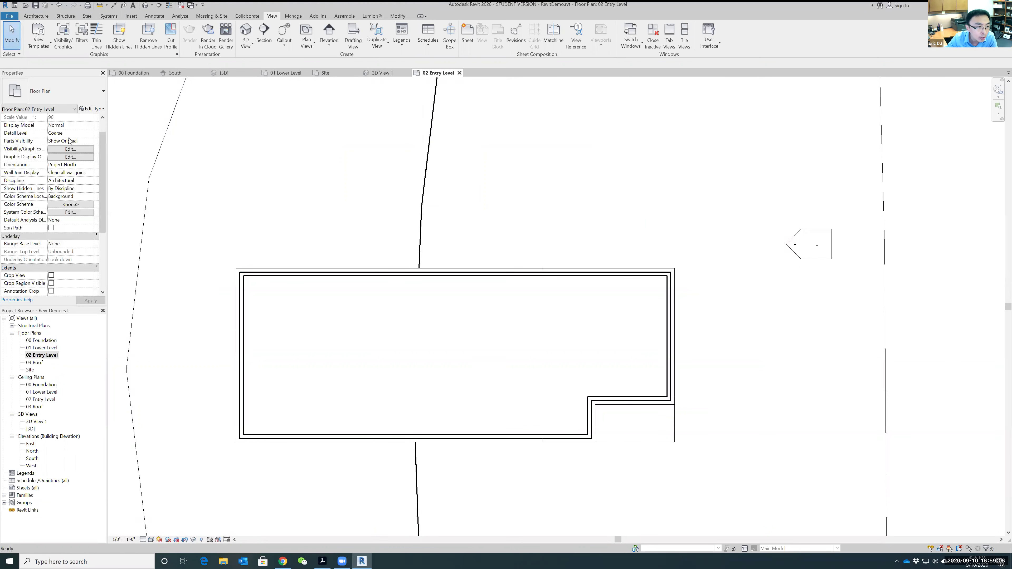
Step: Confirm the 02 Entry Level view range Top and Bottom are Unlimited, shift the plan, and reopen it
drag(103, 158, 101, 194)
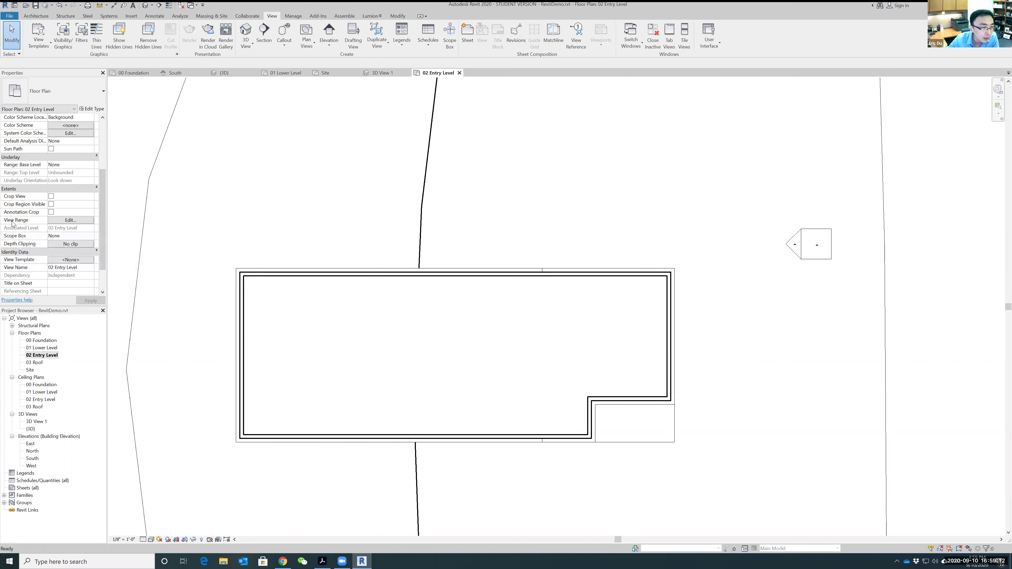
click(69, 221)
click(538, 171)
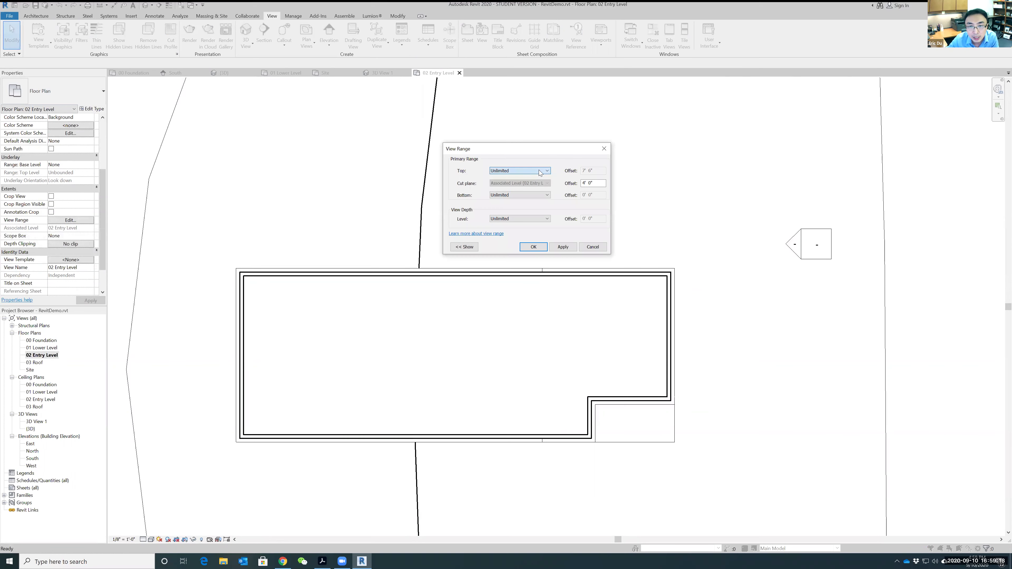
click(540, 194)
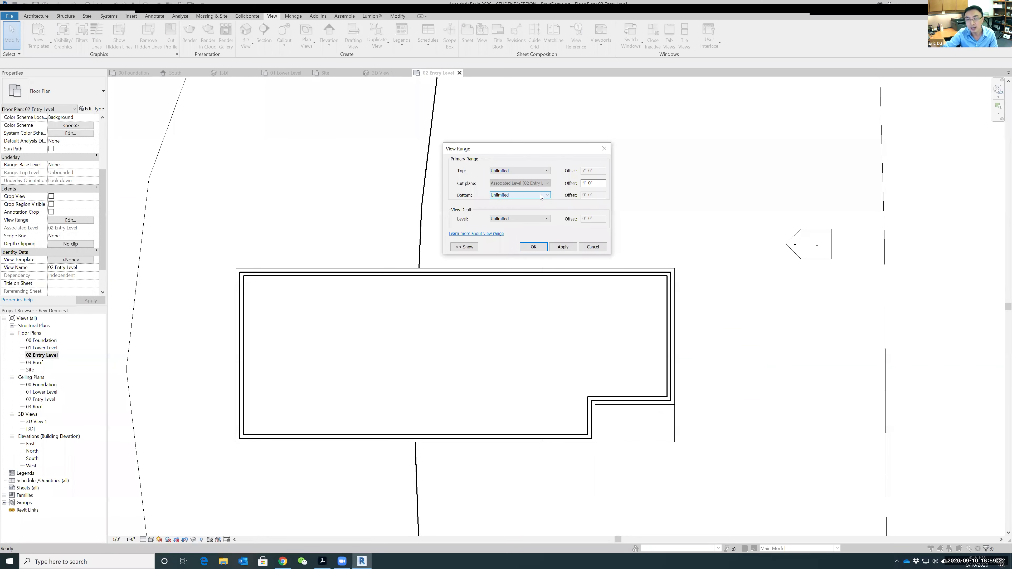
click(537, 248)
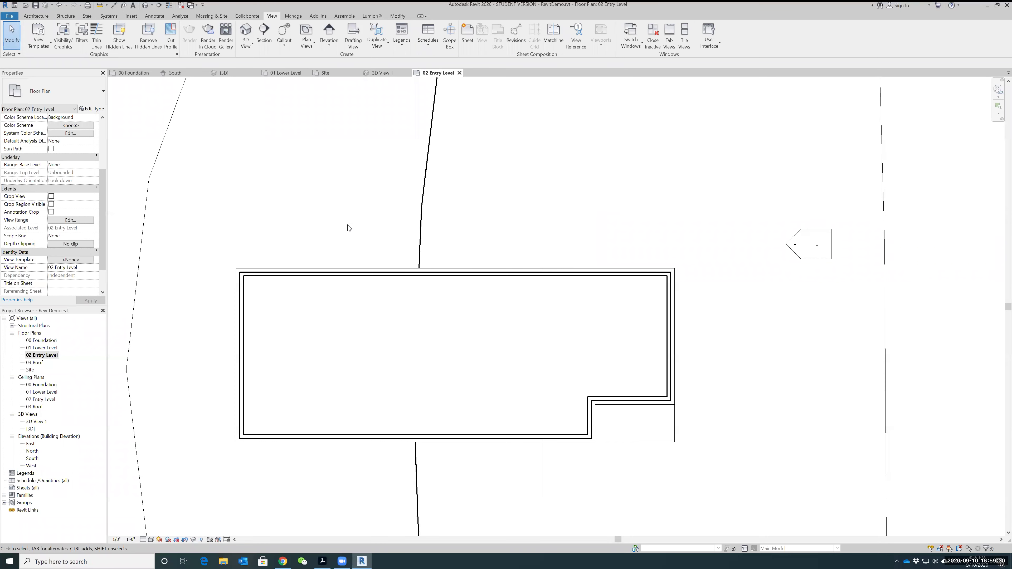
middle_drag(358, 233, 439, 212)
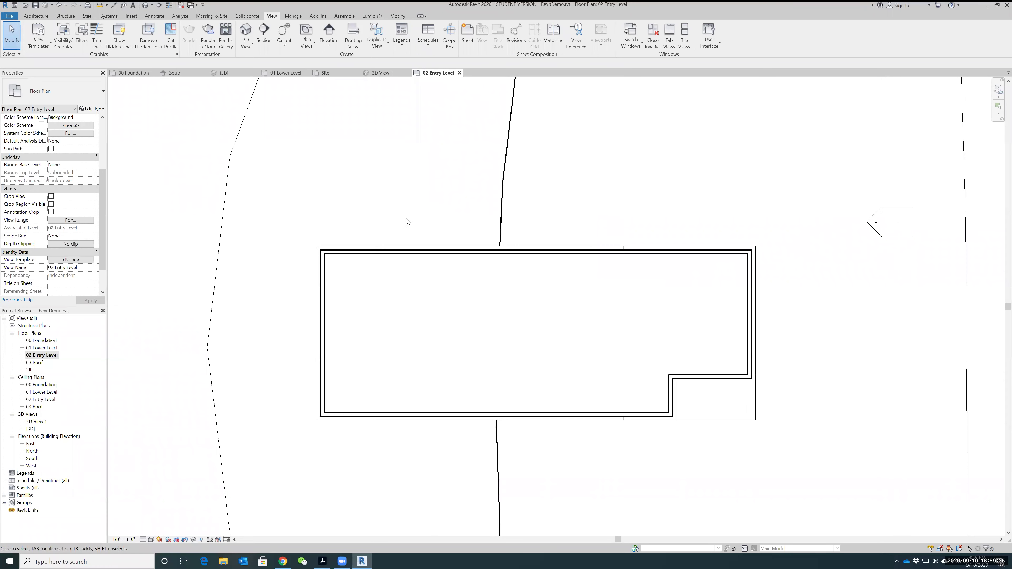
click(76, 219)
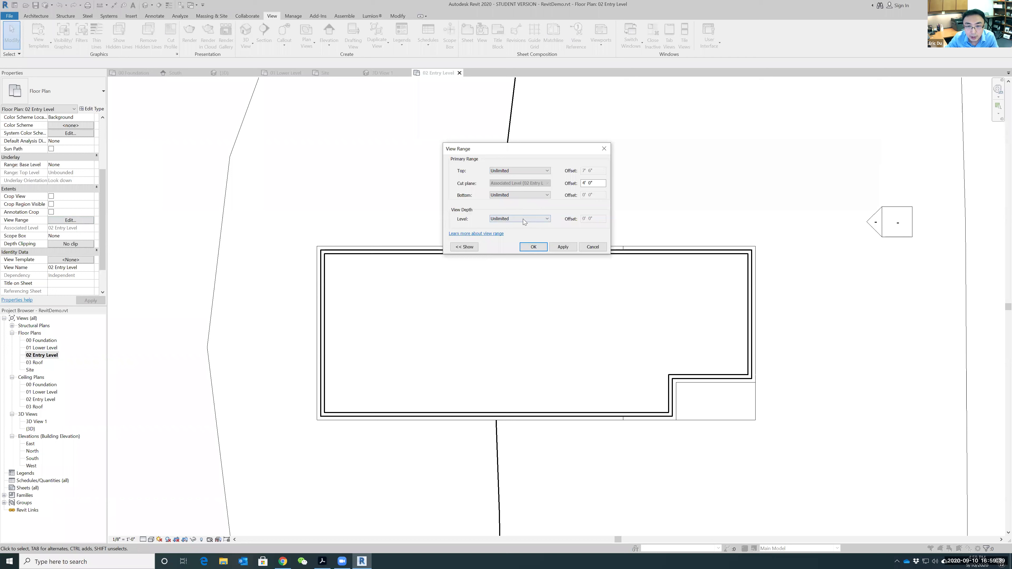
Step: Keep View Depth at Unlimited, toggle the sample diagram, and close View Range unchanged
click(540, 221)
click(538, 222)
click(539, 221)
click(539, 221)
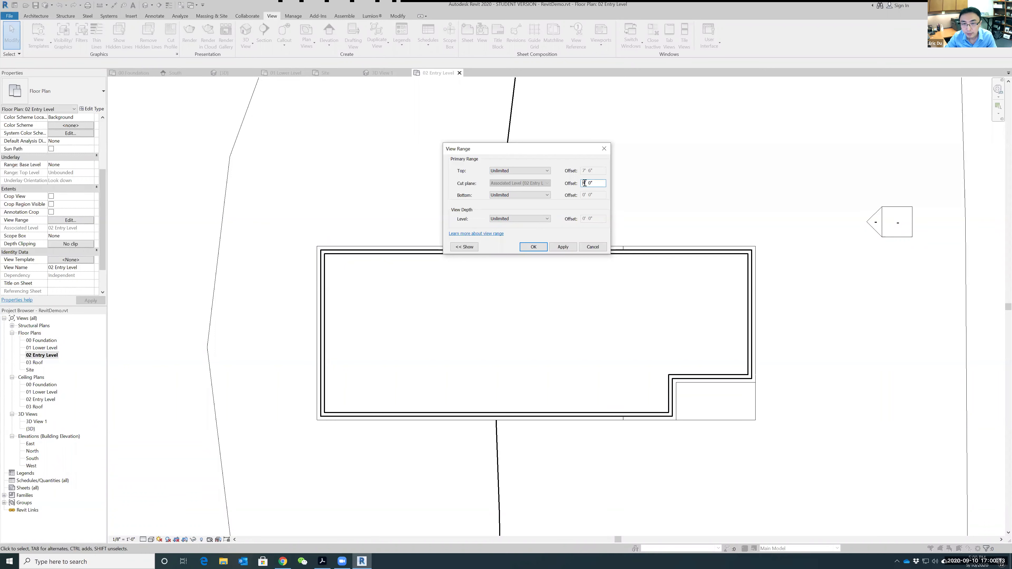
click(460, 248)
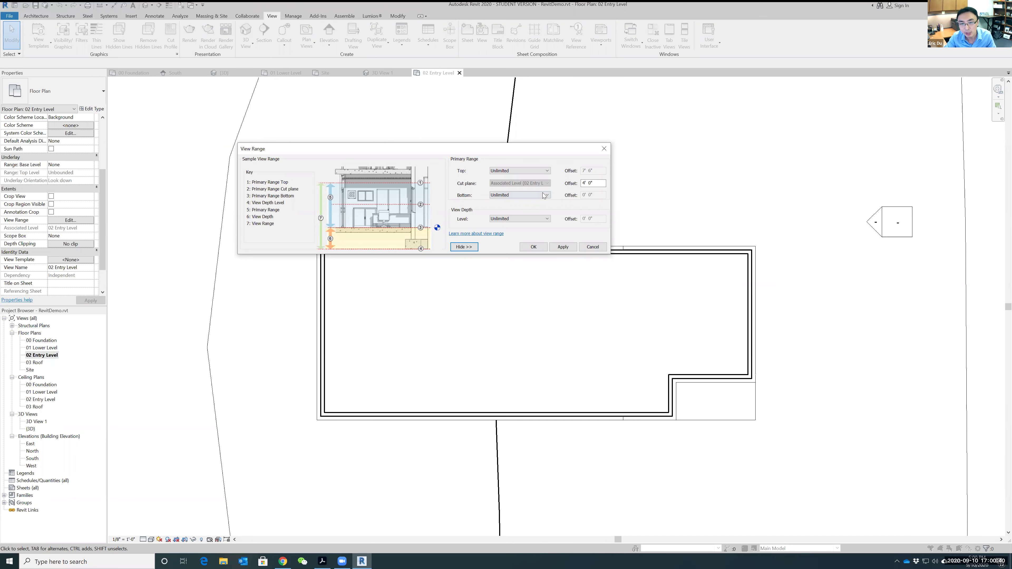
click(464, 247)
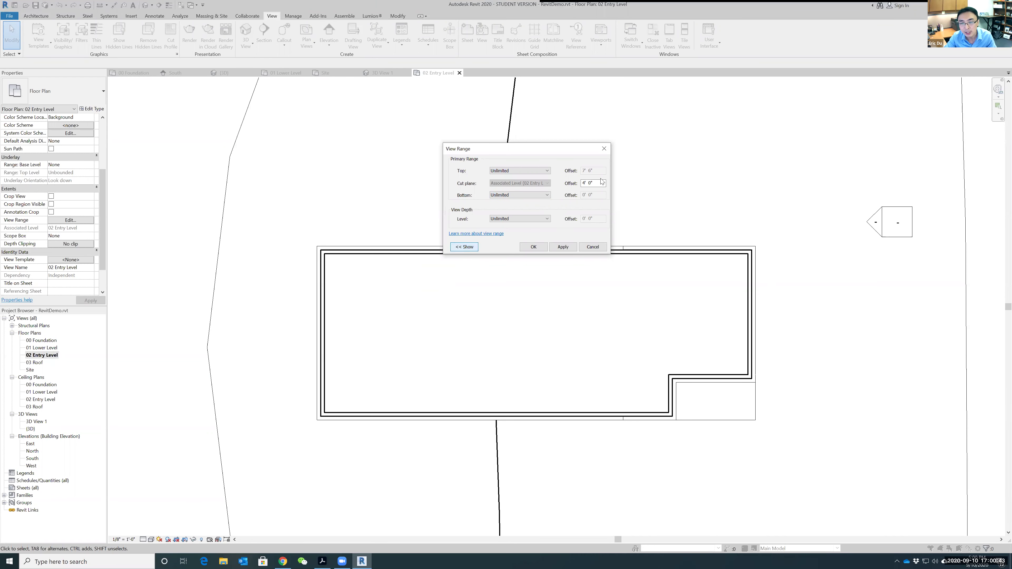
click(605, 150)
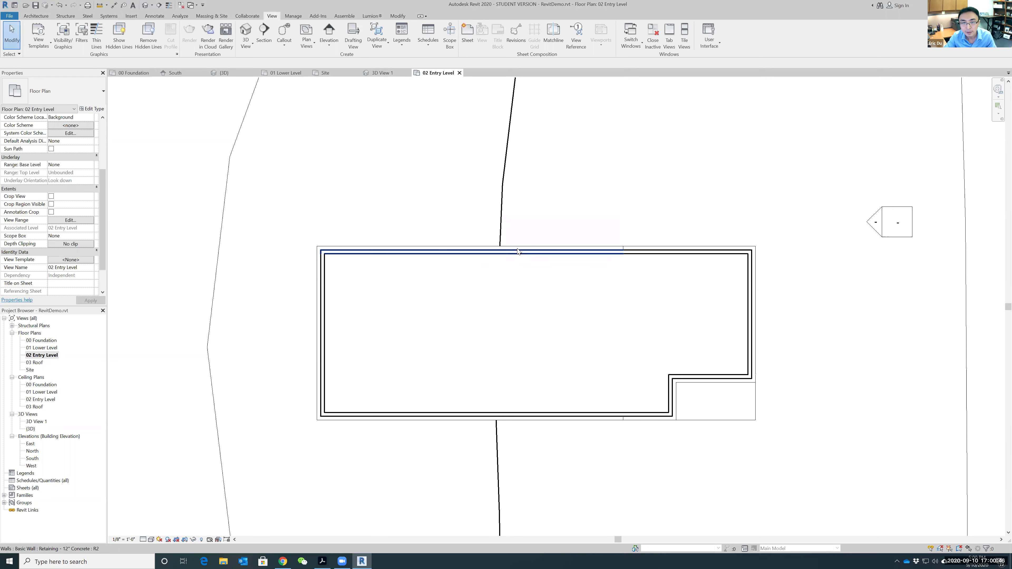
Step: Zoom out and switch back to the default 3D view of the building
scroll(315, 305, down, 1)
scroll(315, 305, down, 1)
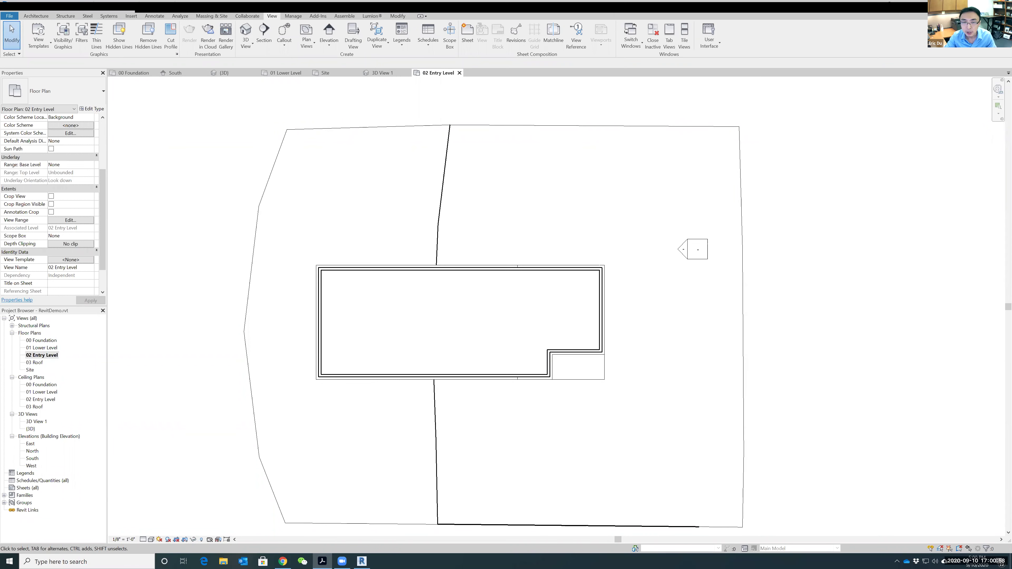
click(245, 33)
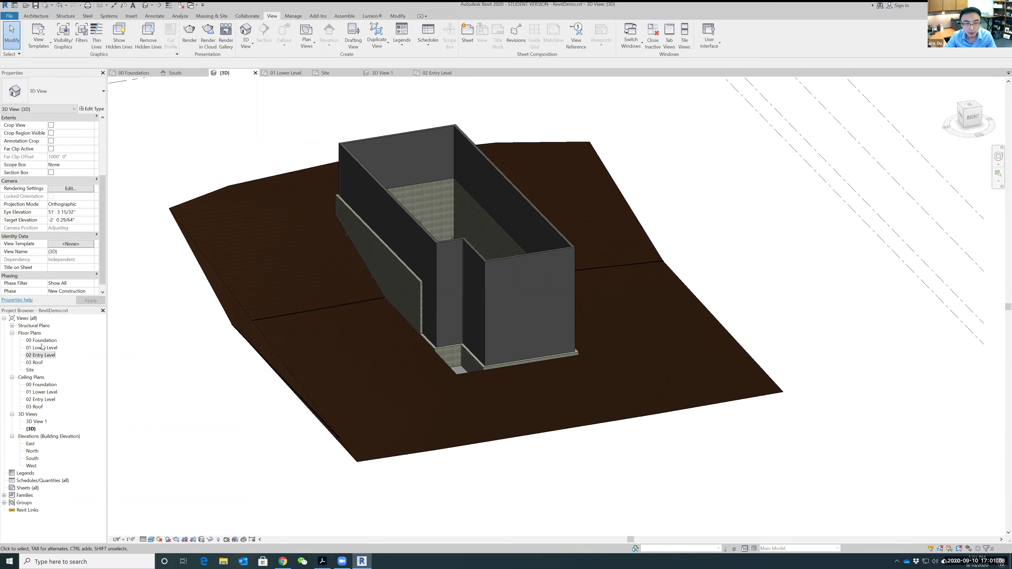
Step: Open the 03 Roof floor plan and nudge the view sideways
double_click(33, 363)
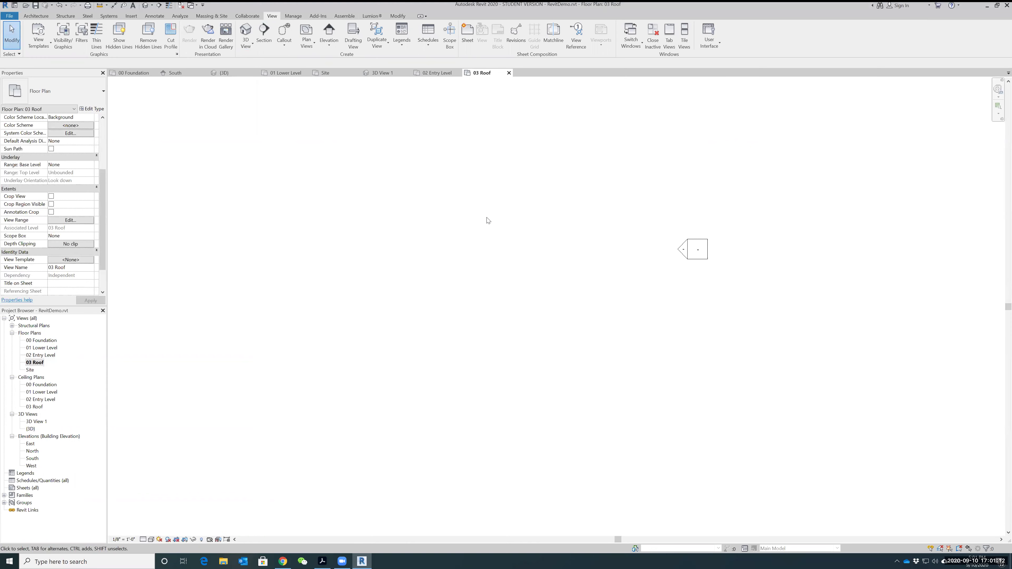
middle_drag(496, 316, 517, 314)
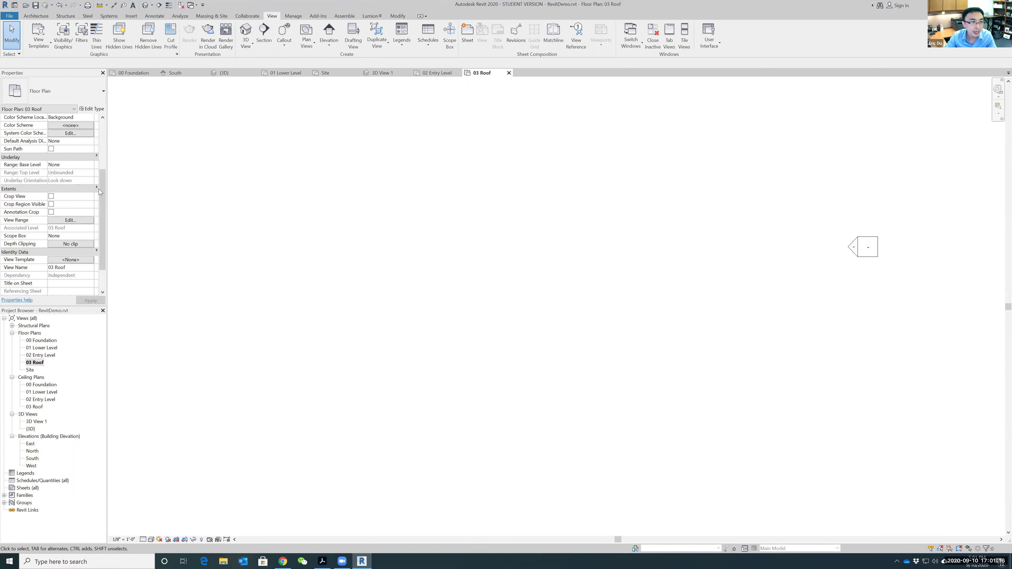
drag(104, 227, 103, 241)
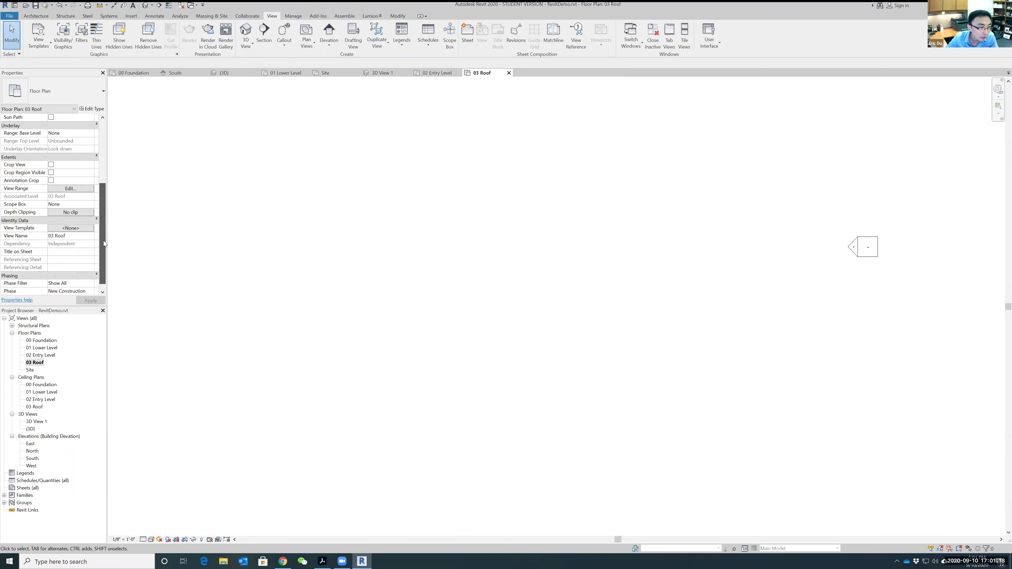
Step: Set the roof plan's view range Top, Bottom and View Depth to Unlimited and recenter the building
click(71, 188)
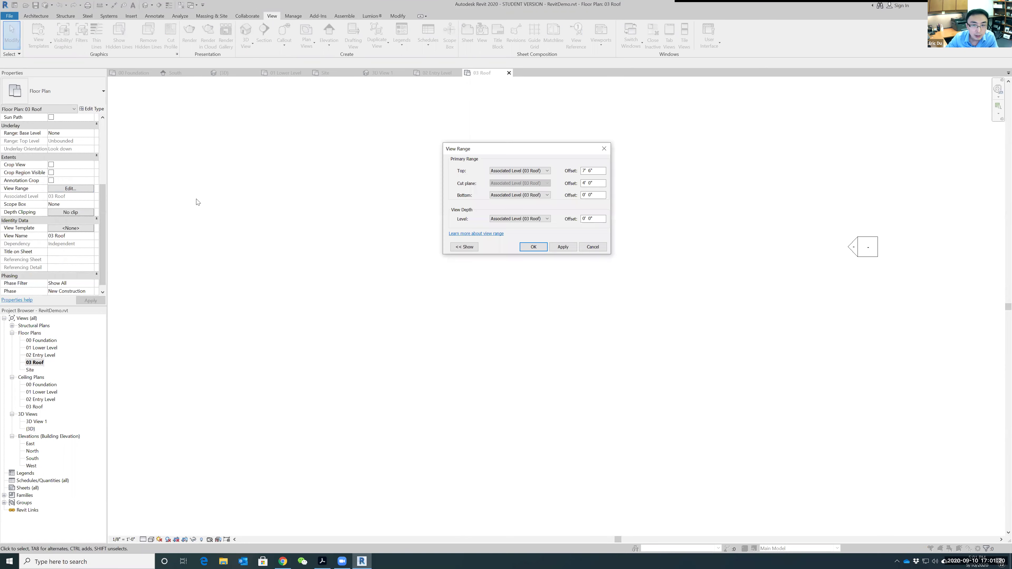
click(538, 171)
click(532, 190)
click(532, 195)
click(502, 223)
click(517, 218)
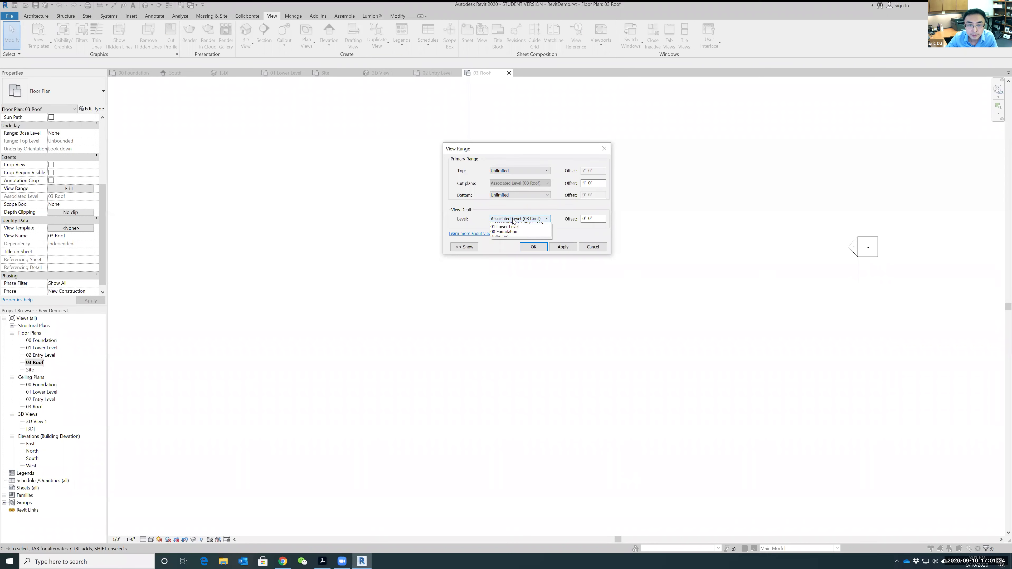
click(500, 245)
click(534, 247)
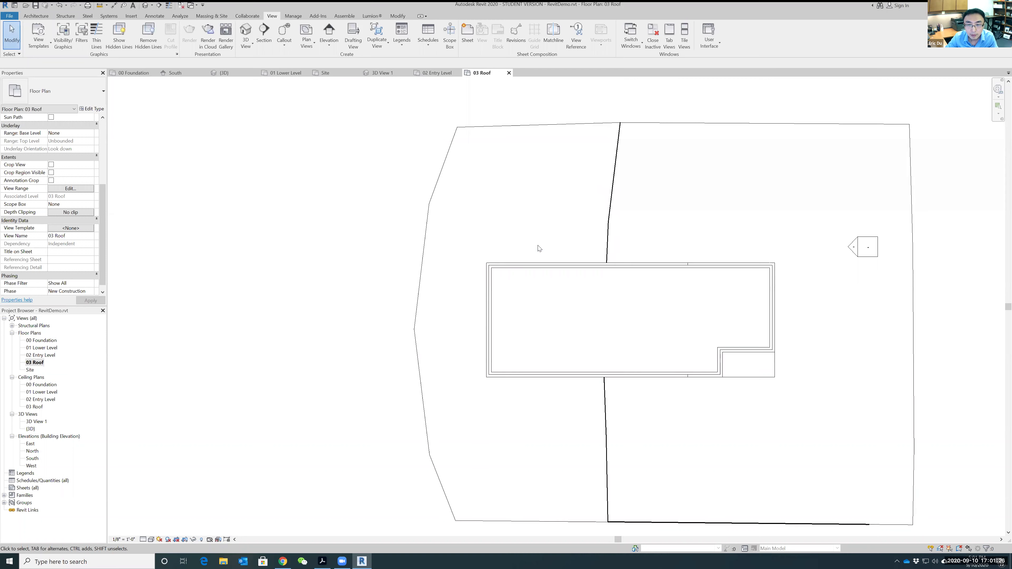
middle_drag(862, 372, 711, 350)
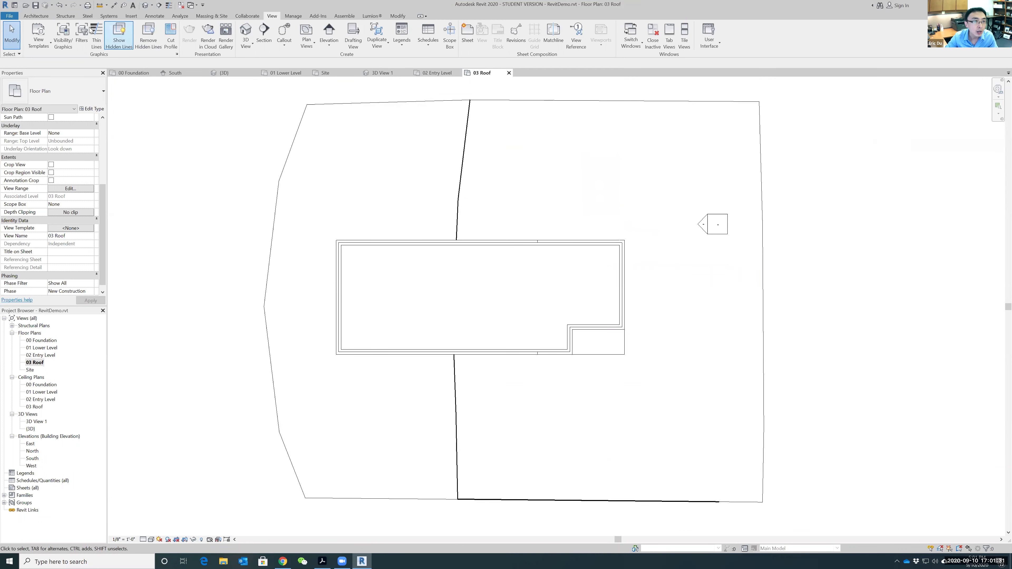
click(38, 16)
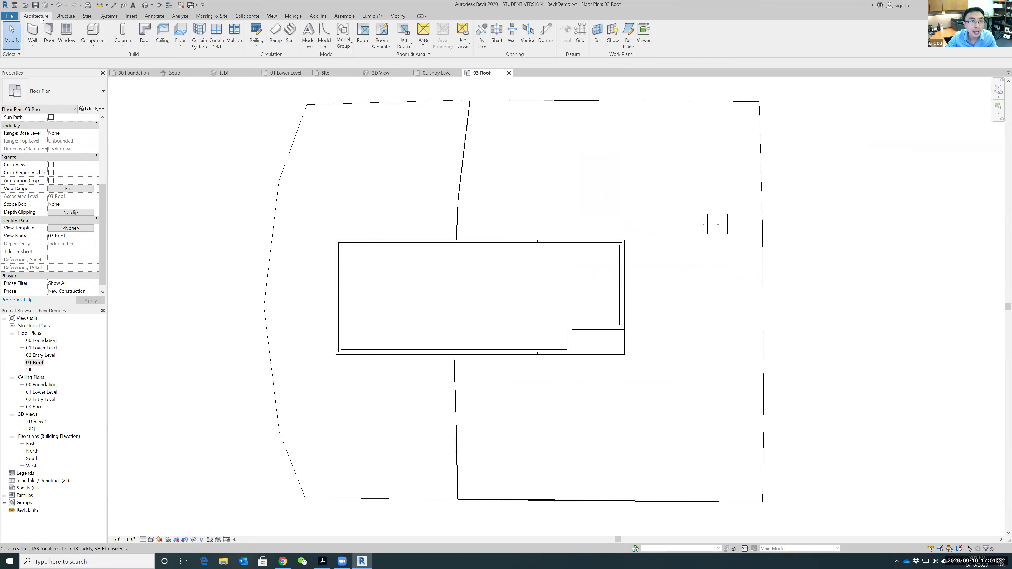
Step: Start a Generic - 12" roof by footprint, picking lines with a 2' 0" offset
click(145, 31)
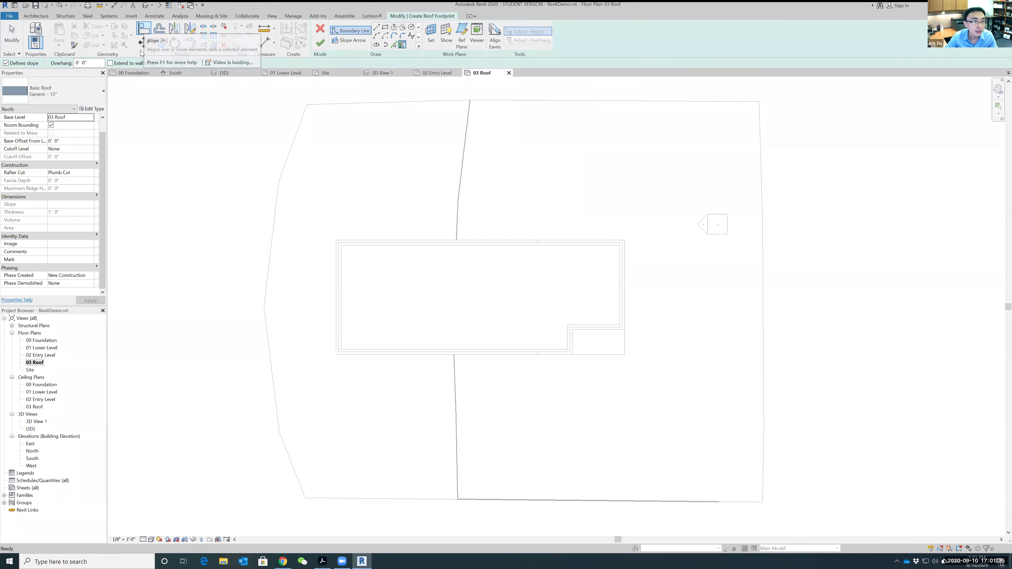
click(102, 92)
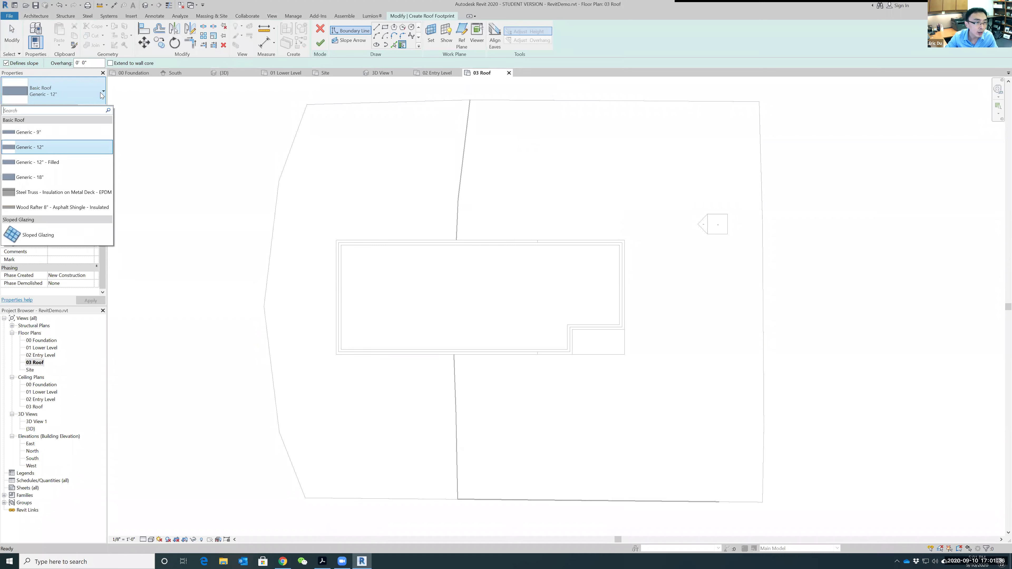
click(151, 115)
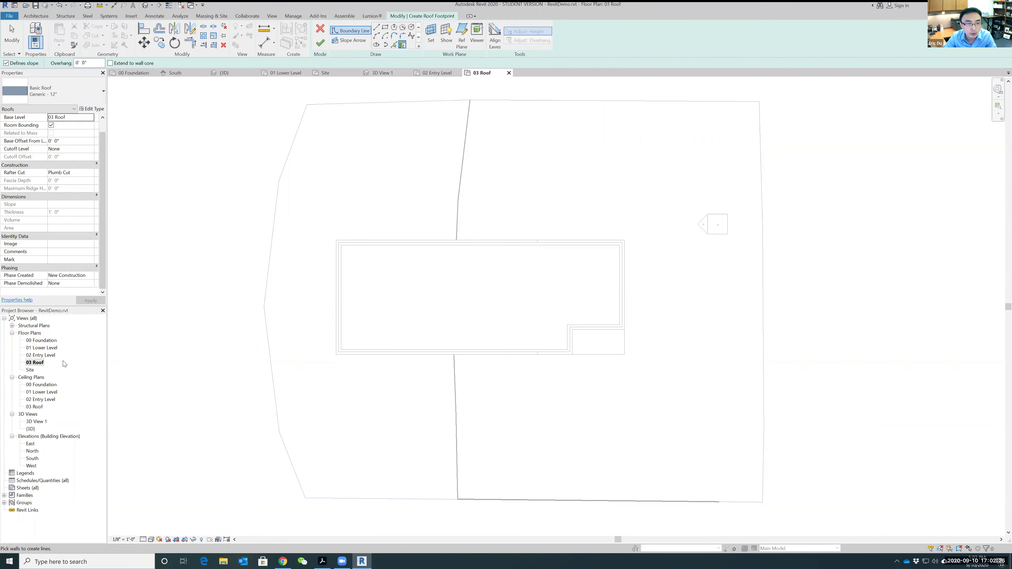
click(394, 46)
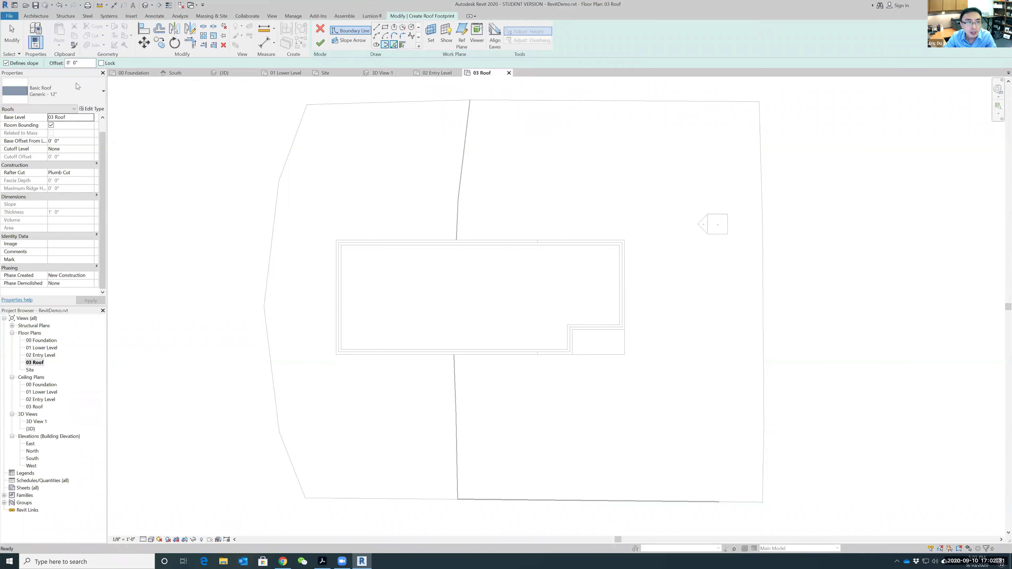
double_click(68, 63)
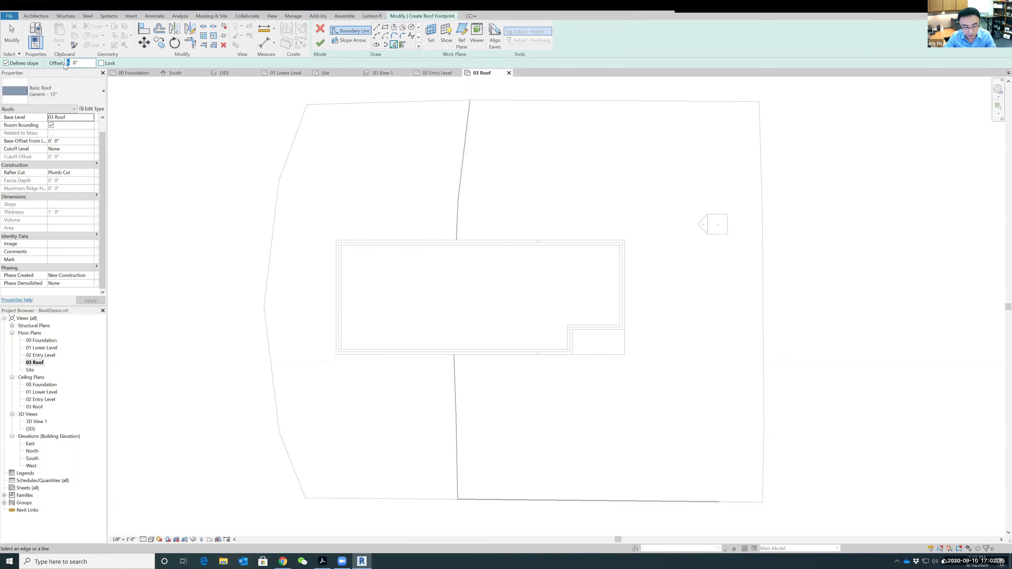
text(2)
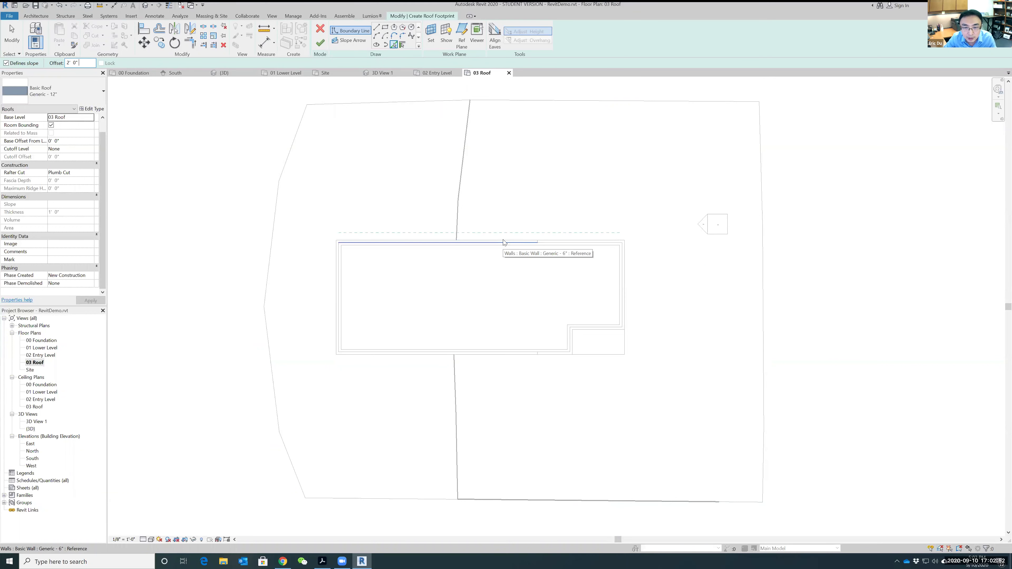
Step: Pick the top, left, bottom, notch and right walls as roof boundary lines
click(504, 242)
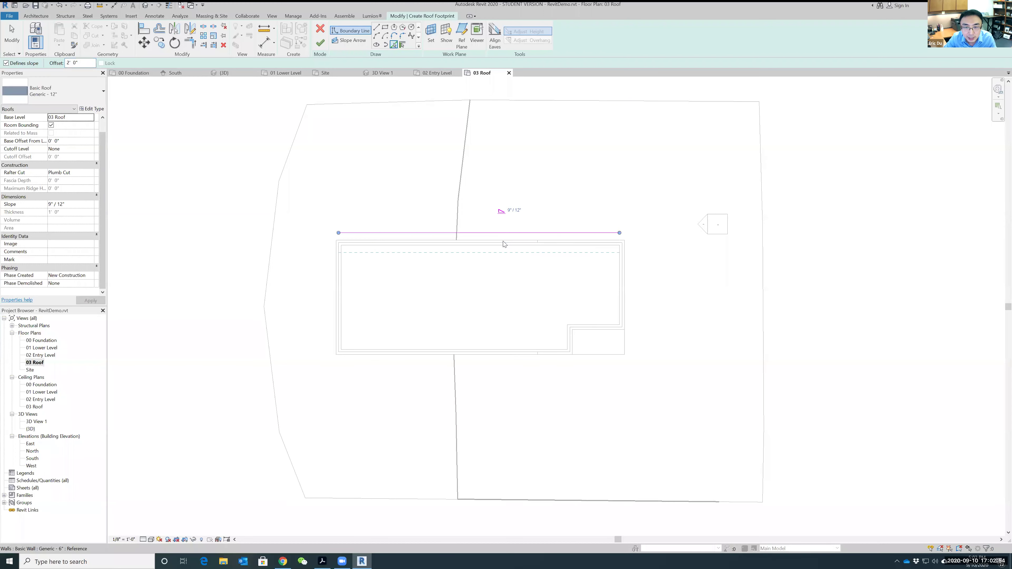
click(338, 268)
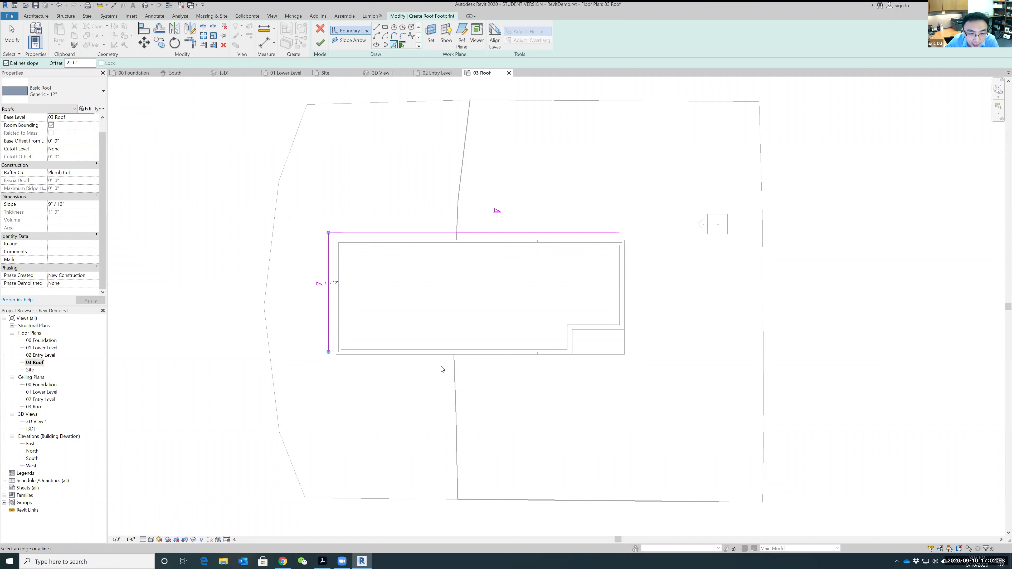
click(442, 354)
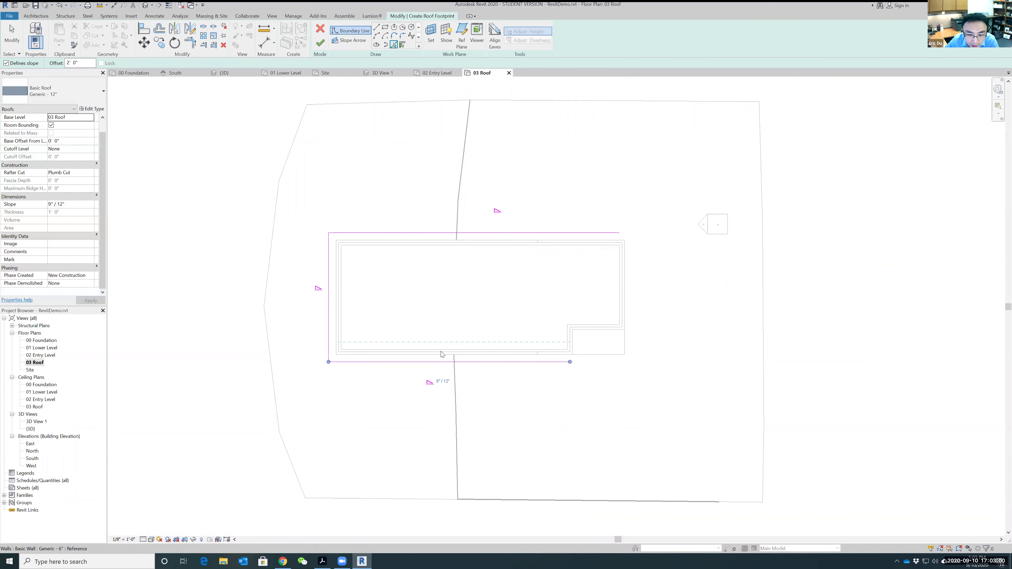
click(572, 340)
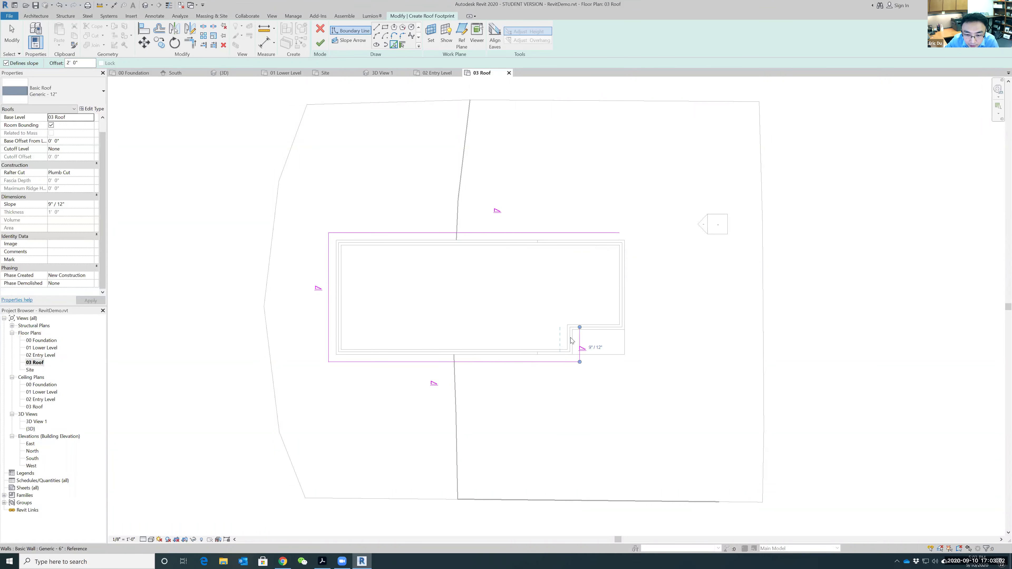
click(597, 330)
click(624, 315)
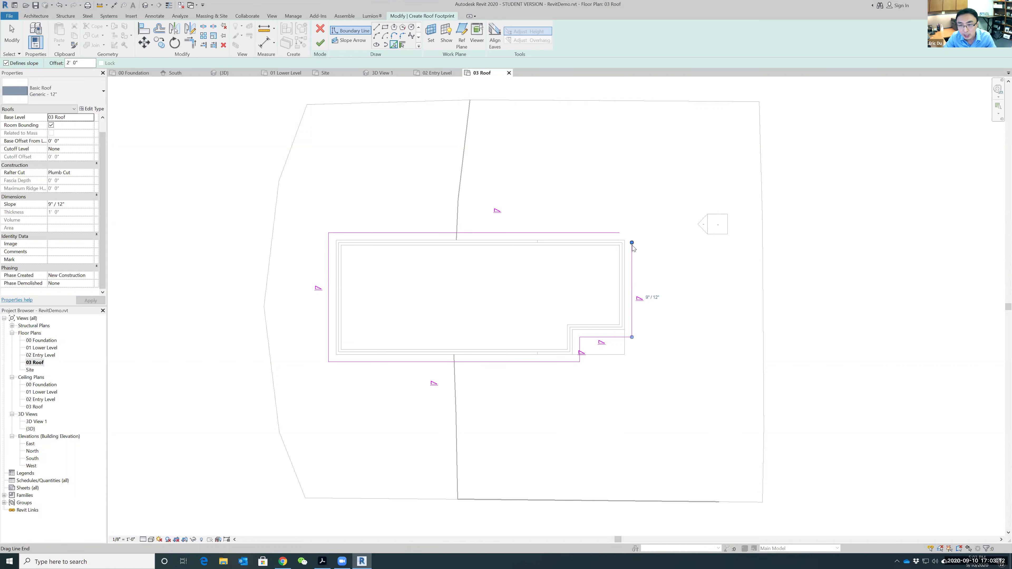
Step: Join the top and right boundary lines into a corner and finish the roof
scroll(623, 234, up, 2)
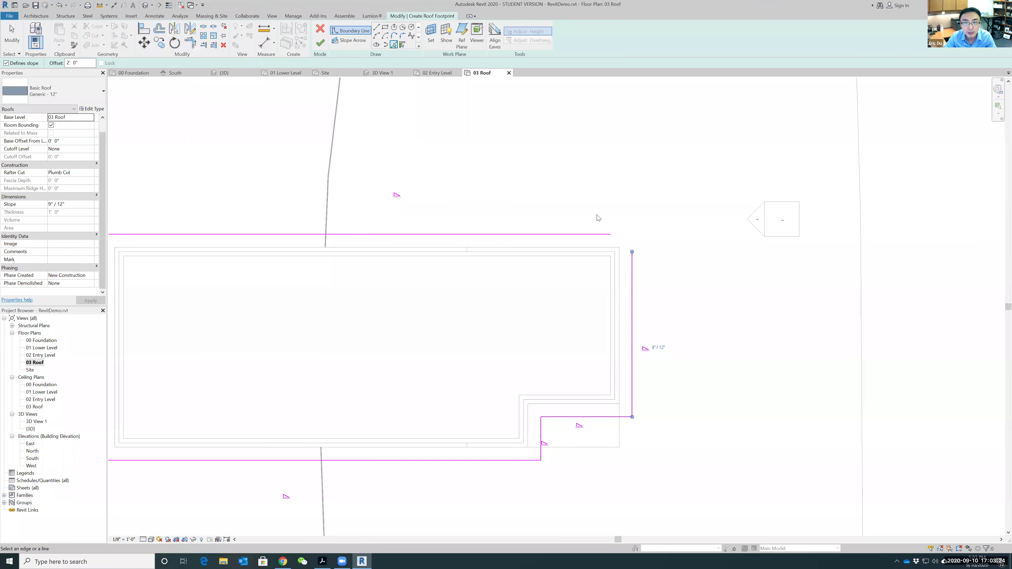
click(190, 42)
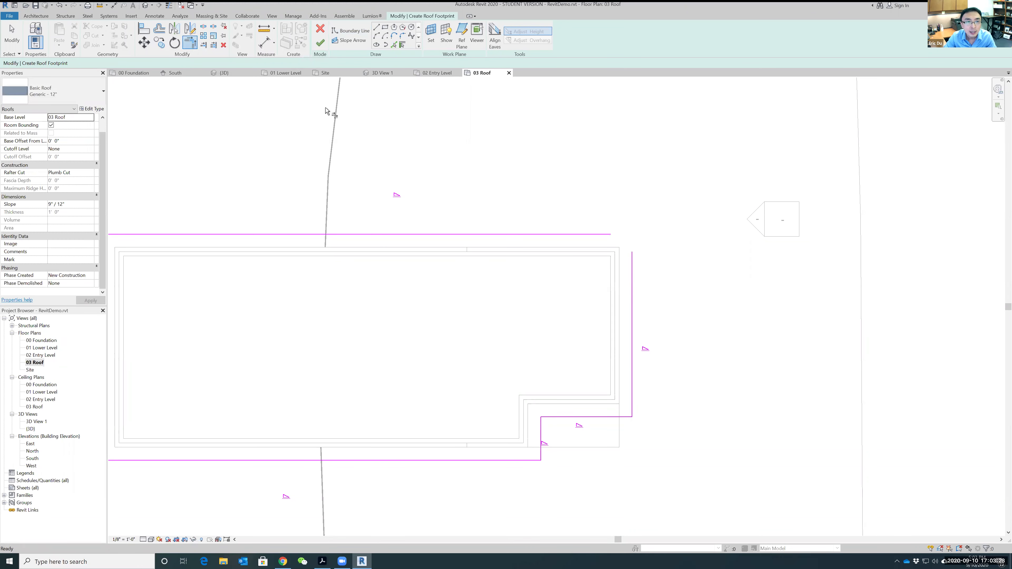
click(598, 235)
click(633, 258)
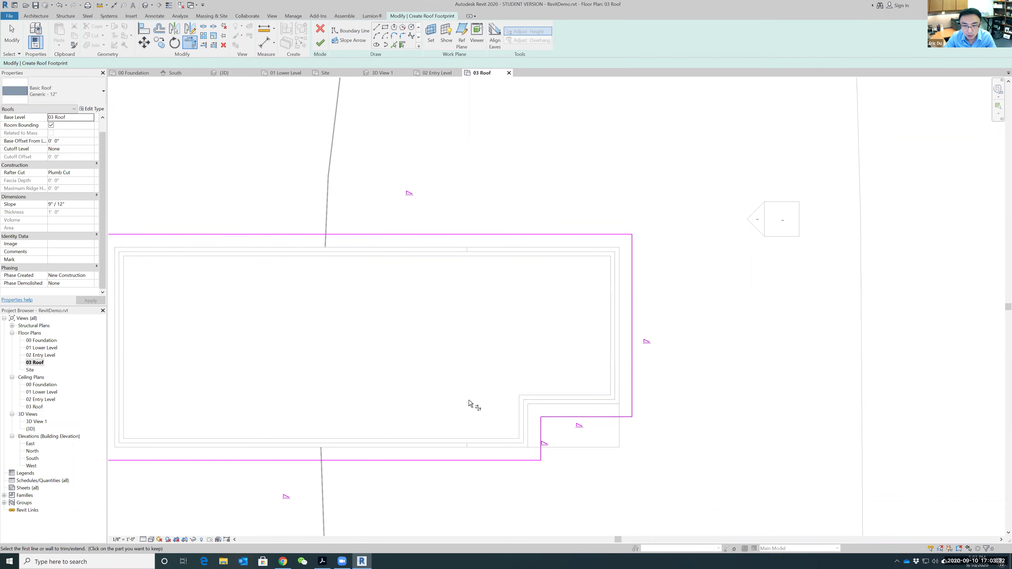
scroll(528, 287, down, 2)
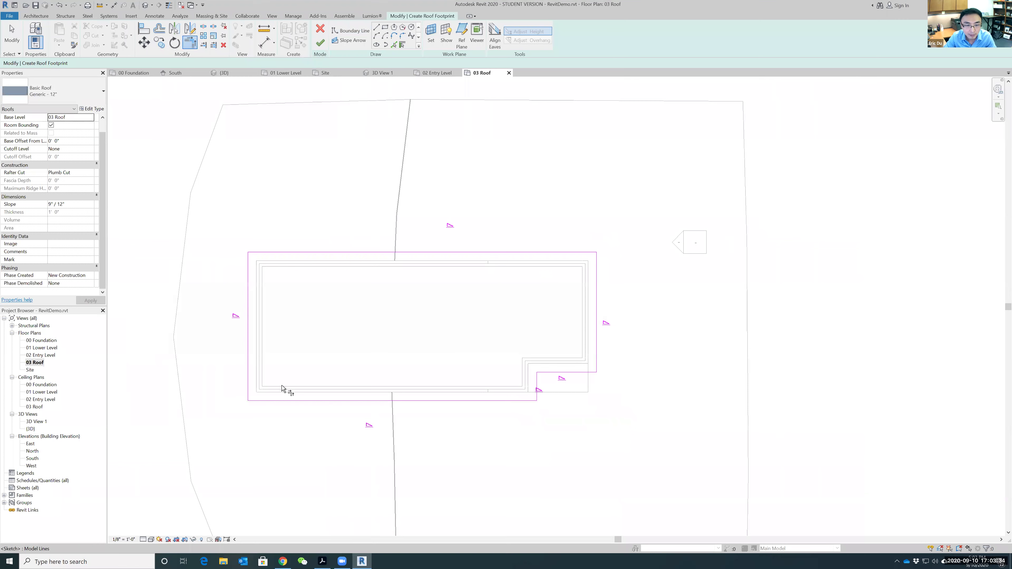
click(459, 251)
key(Escape)
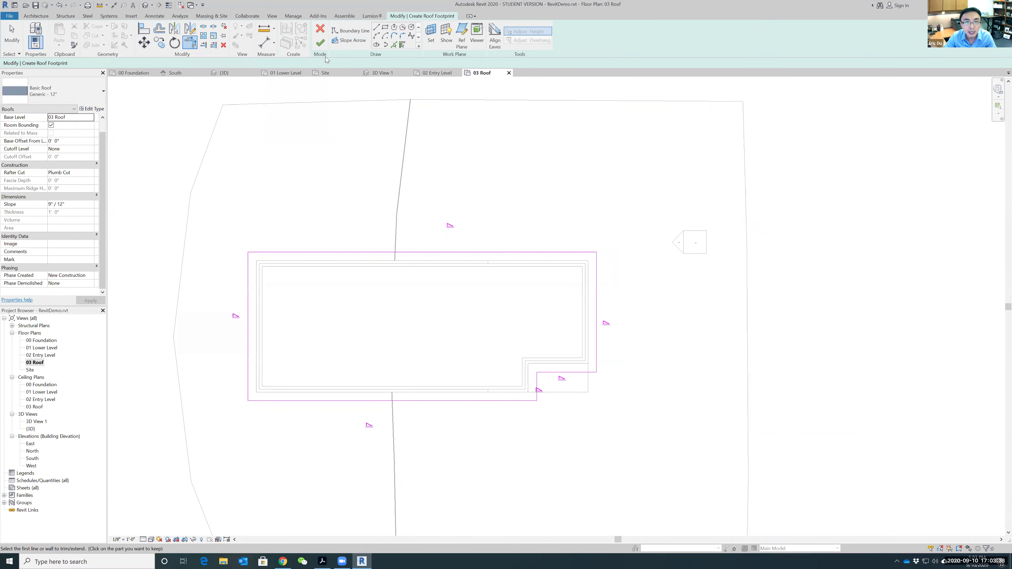
click(320, 43)
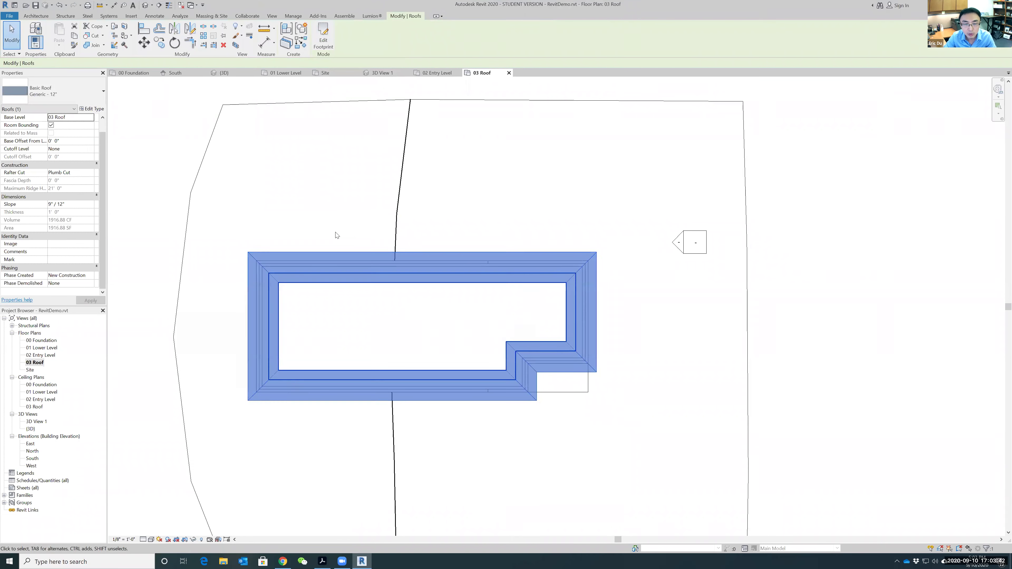
click(272, 16)
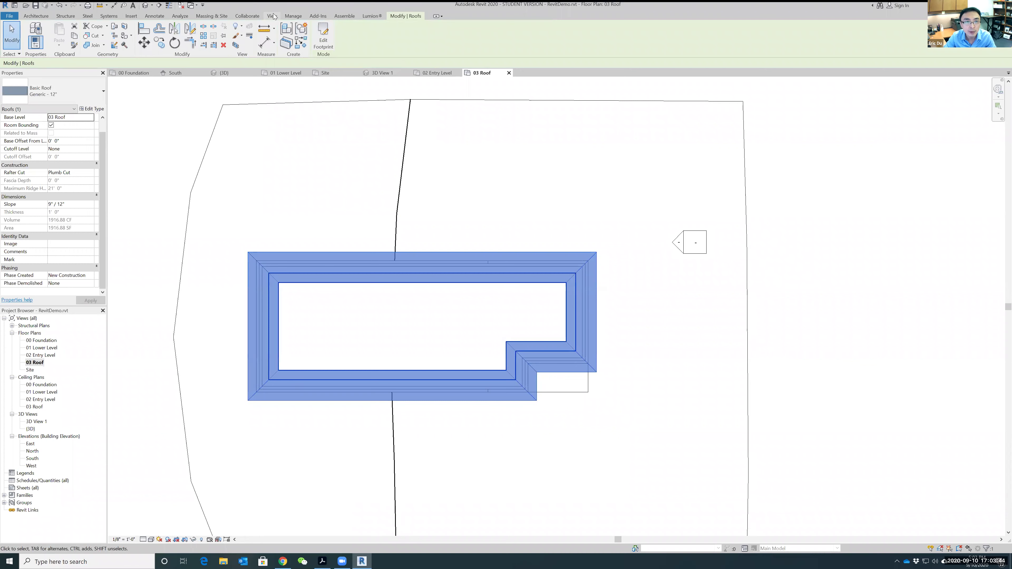
Step: Open the default 3D view and orbit around the house on the terrain
click(245, 34)
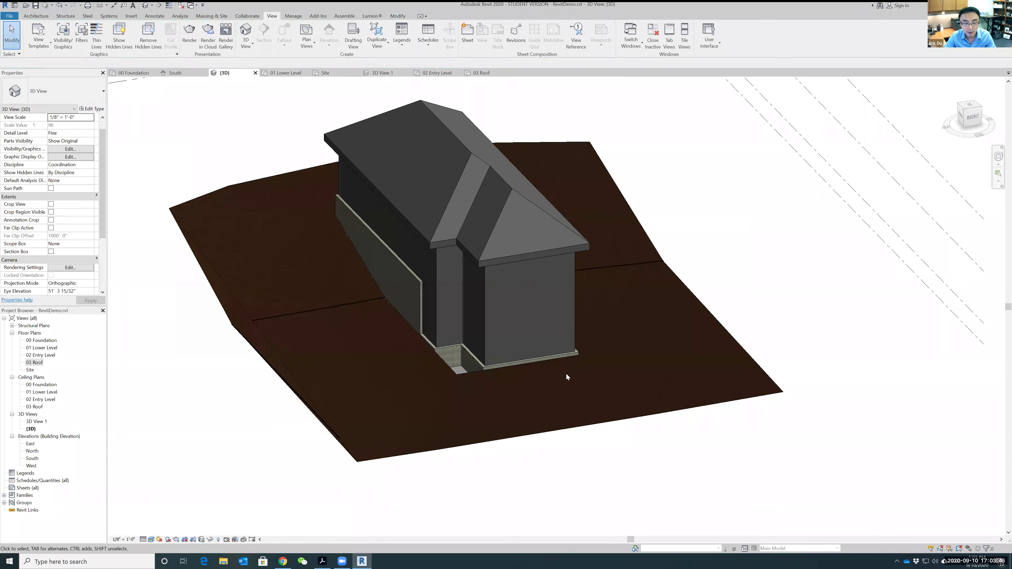
shift+middle_drag(565, 383, 654, 400)
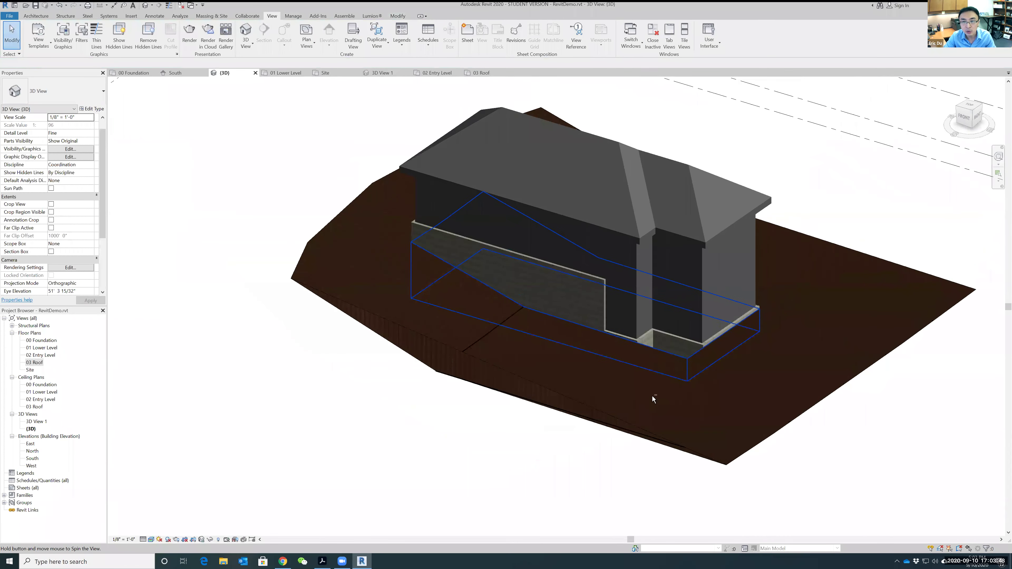
shift+middle_drag(810, 201, 467, 233)
scroll(467, 234, up, 1)
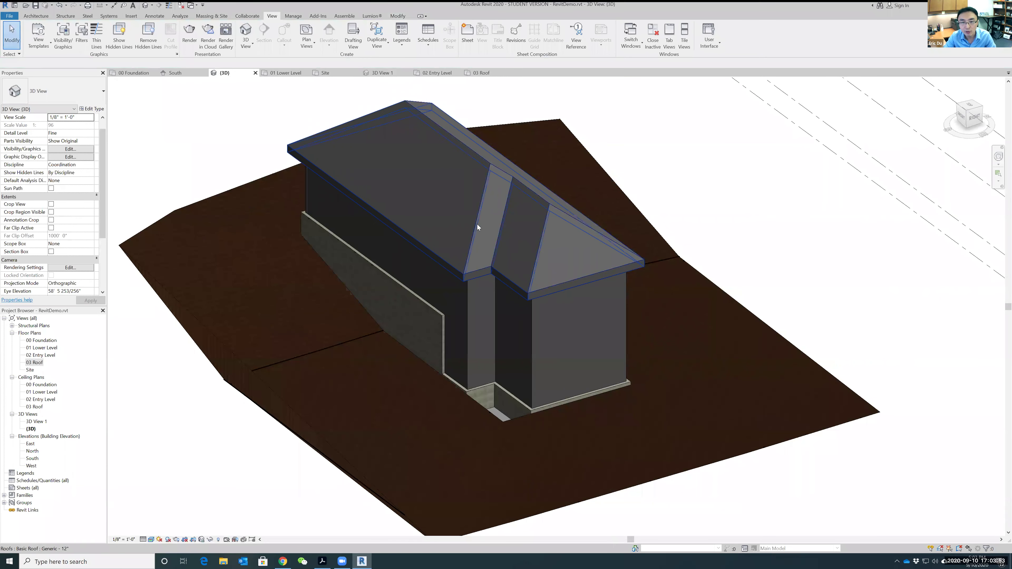
shift+middle_drag(692, 315, 593, 388)
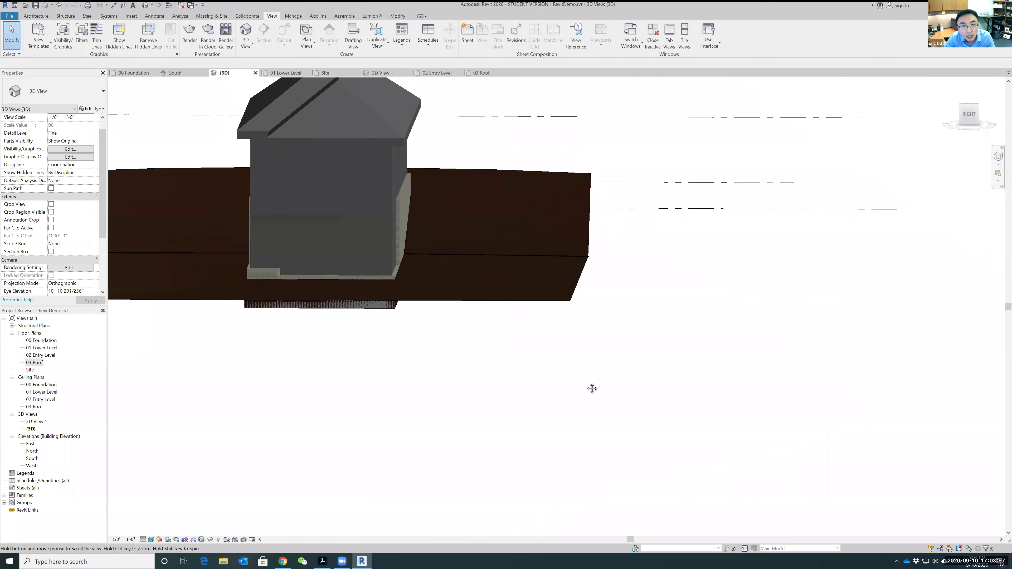
scroll(553, 402, up, 4)
shift+middle_drag(511, 274, 563, 377)
scroll(638, 259, down, 3)
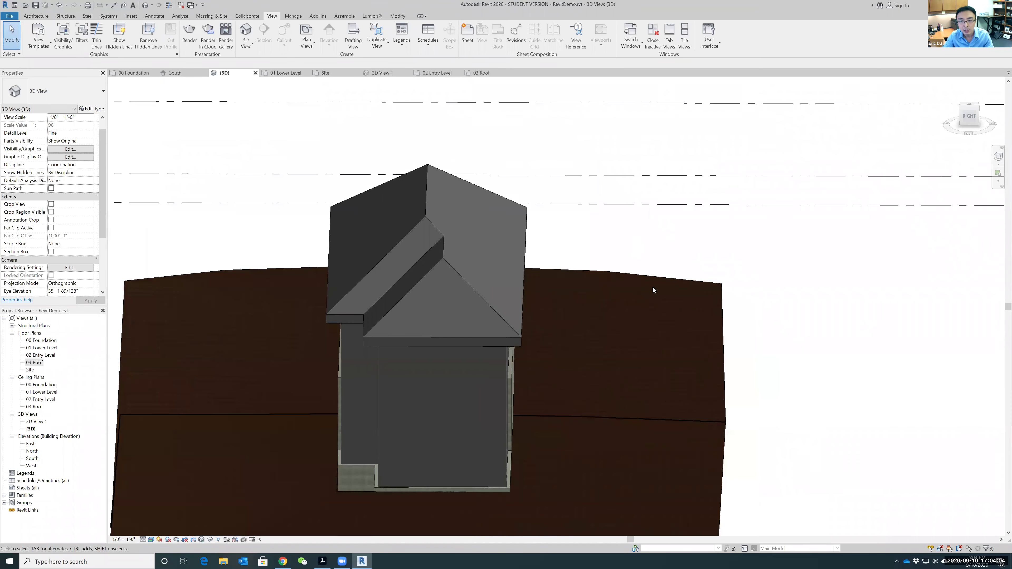
Step: Orbit to a higher oblique view and select the hipped roof
shift+middle_drag(788, 409, 821, 393)
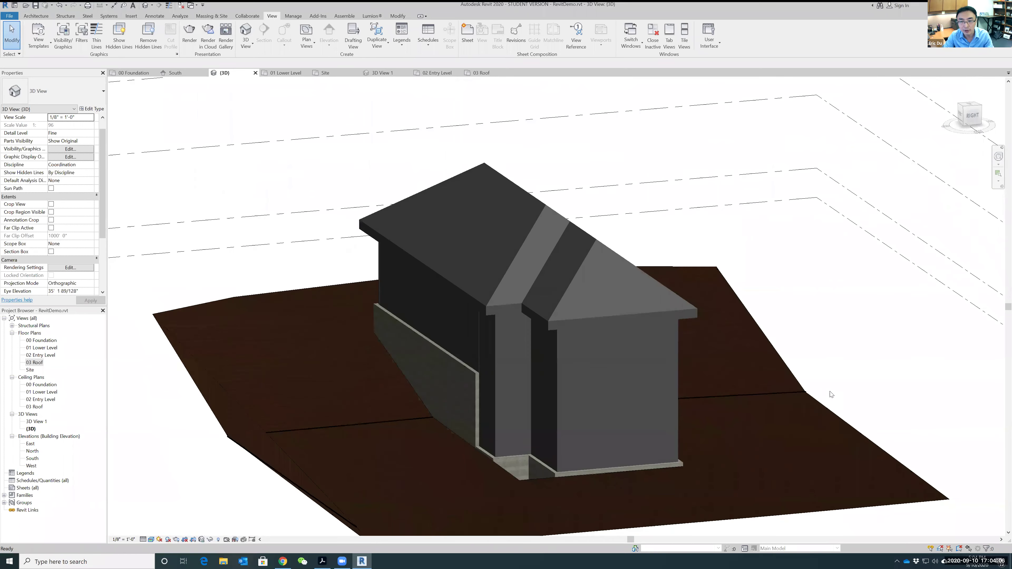
middle_drag(794, 335, 797, 285)
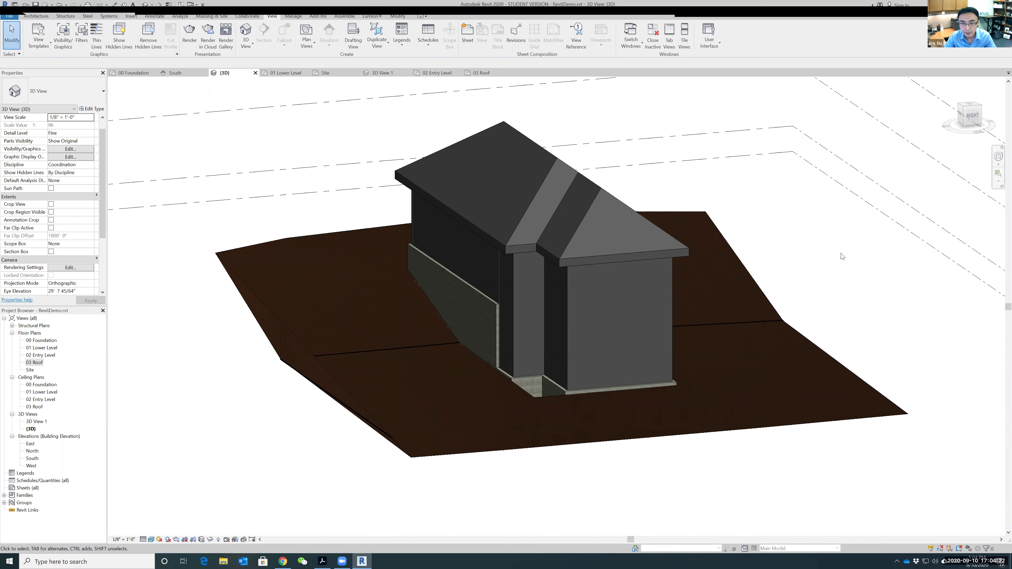
shift+middle_drag(842, 257, 852, 323)
scroll(798, 289, up, 3)
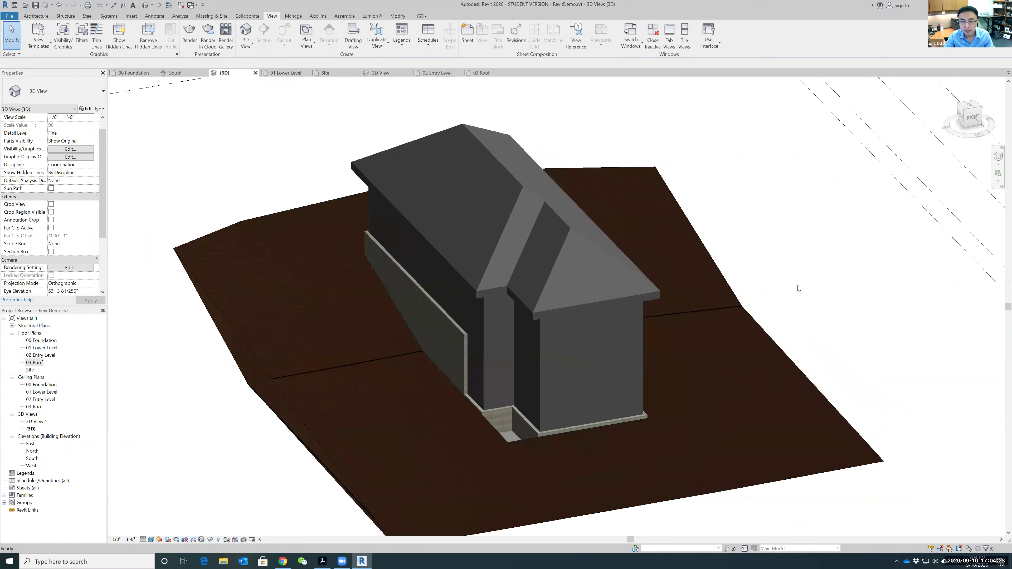
scroll(781, 290, down, 1)
scroll(793, 294, down, 2)
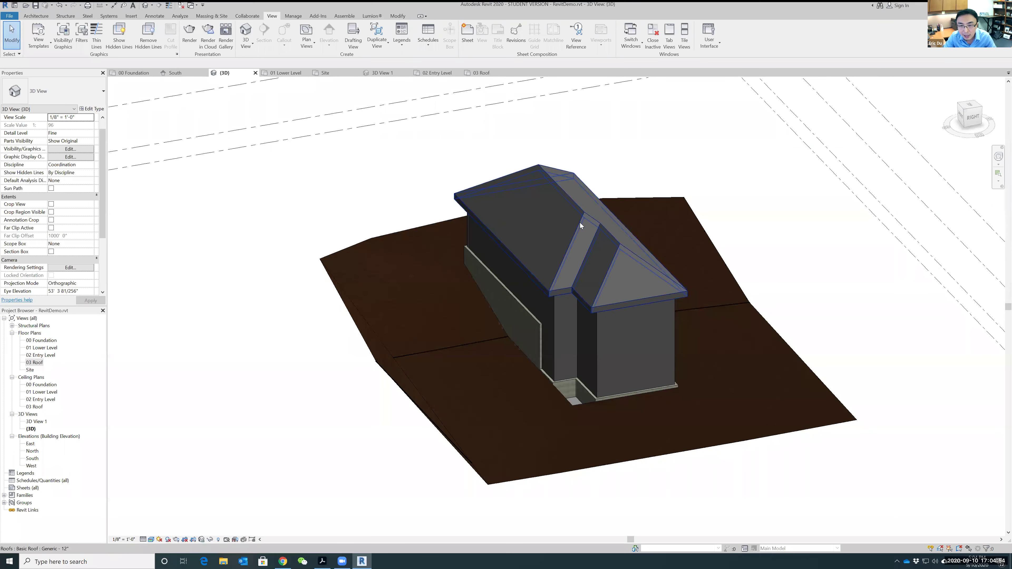
click(621, 248)
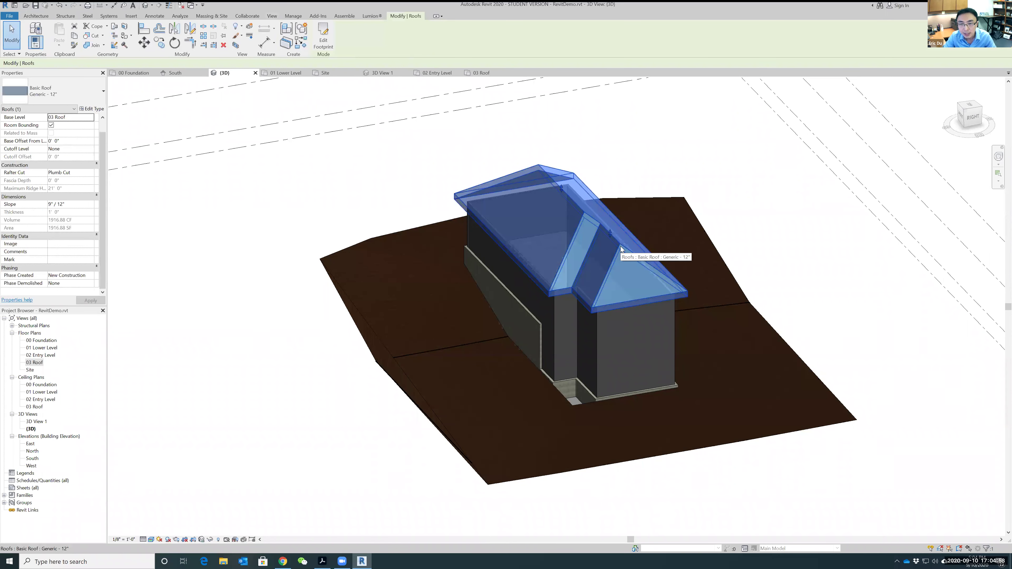
Step: Delete the hipped roof from the 03 Roof floor plan after undoing a 3D deletion
key(Delete)
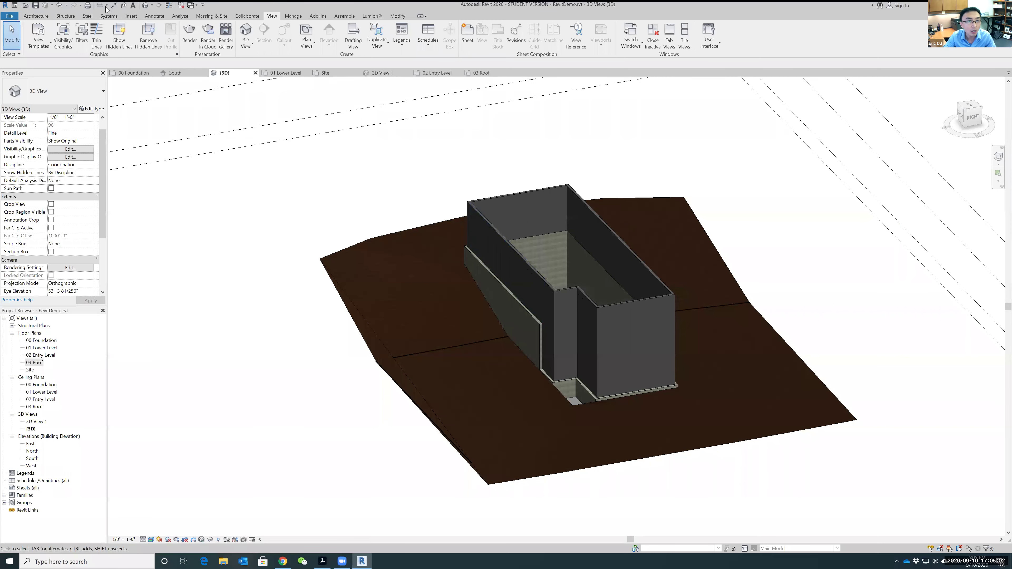
click(58, 5)
double_click(34, 363)
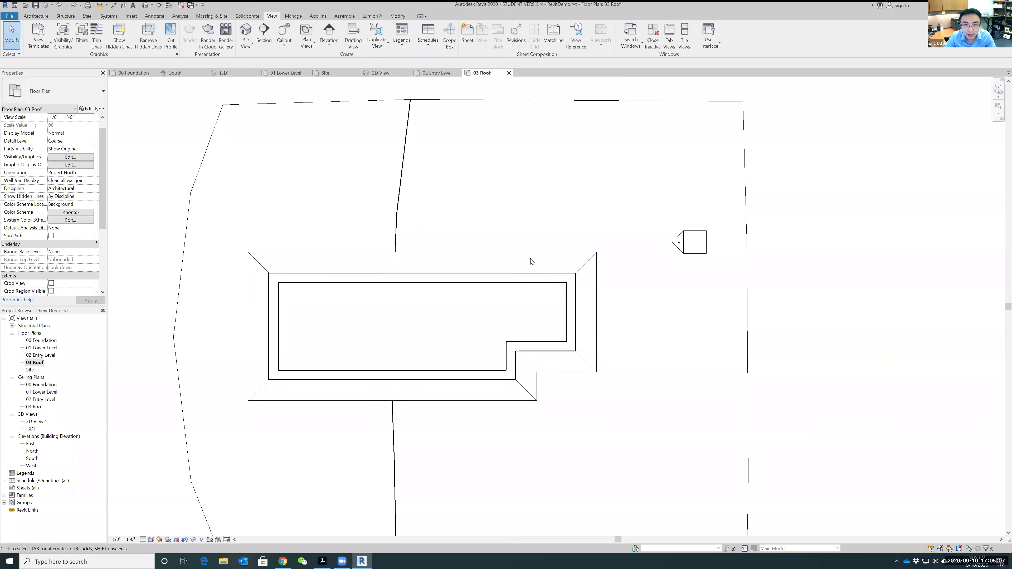
click(585, 256)
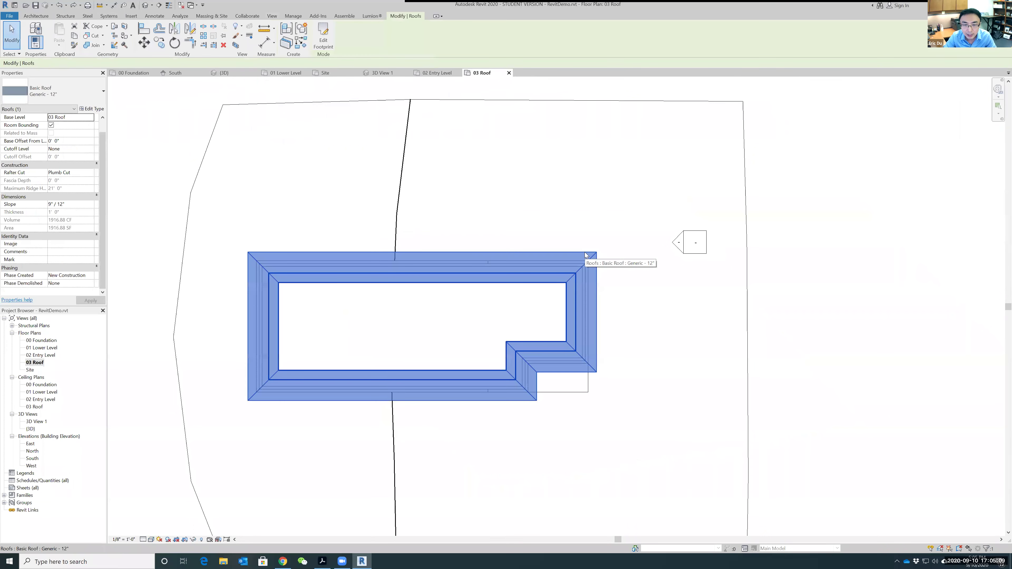
click(671, 272)
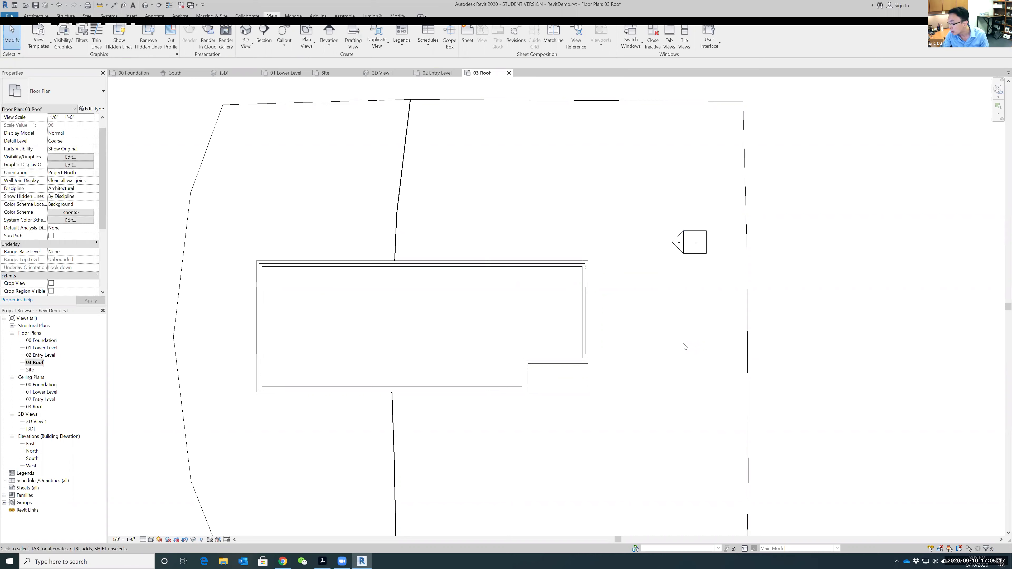
Step: Centre the building in the 03 Roof plan and start a new Roof by Footprint
middle_drag(490, 242, 557, 204)
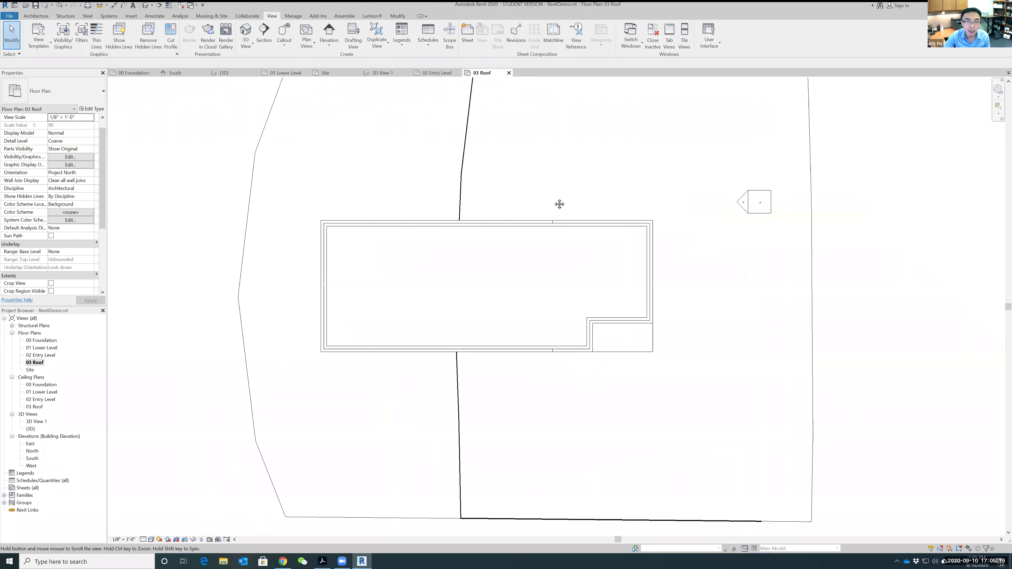
scroll(481, 125, up, 1)
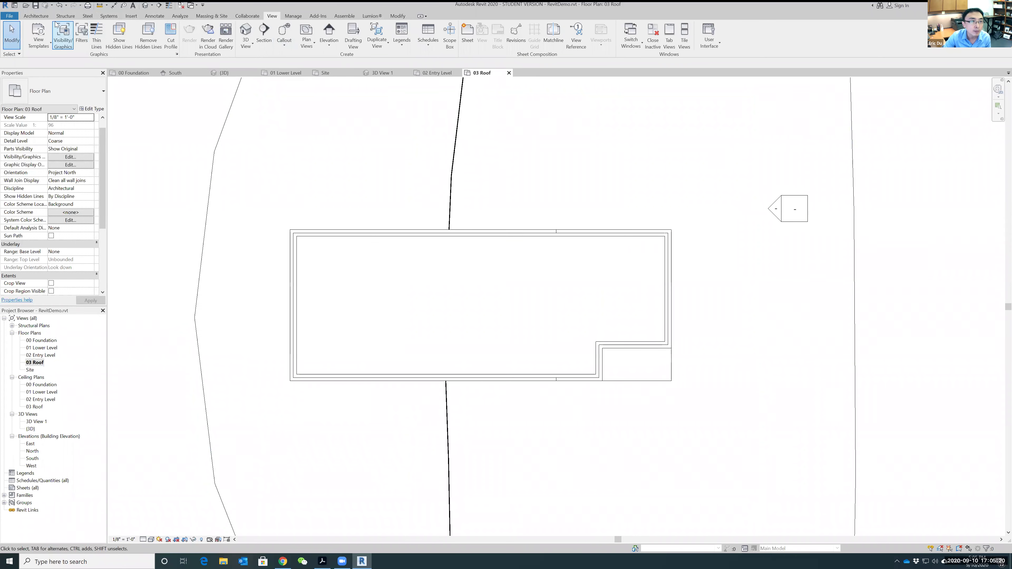
click(36, 18)
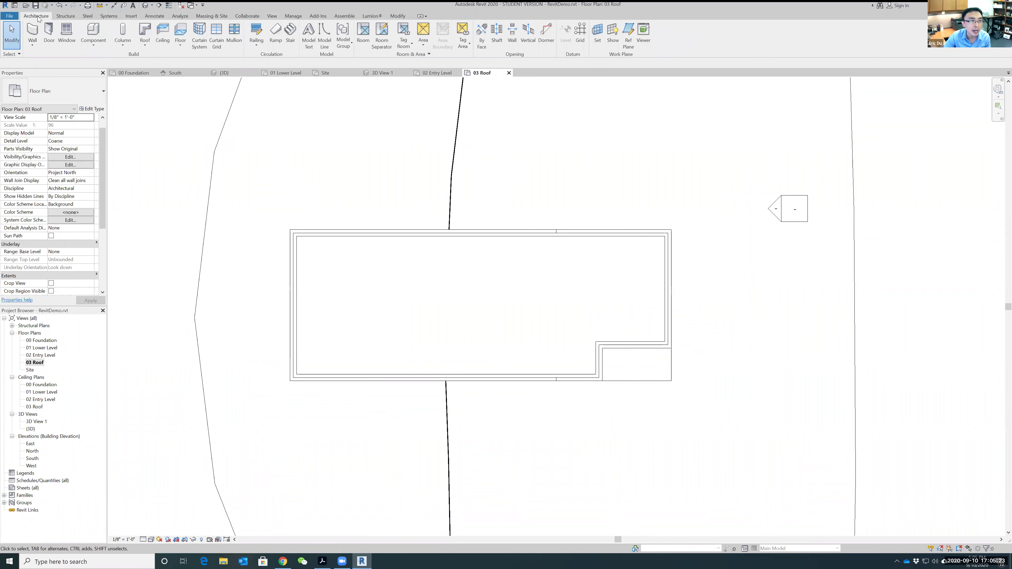
click(145, 32)
Step: Set a 2' overhang and pick the bottom, right, top and left walls as roof boundaries
double_click(78, 63)
text(2' 0")
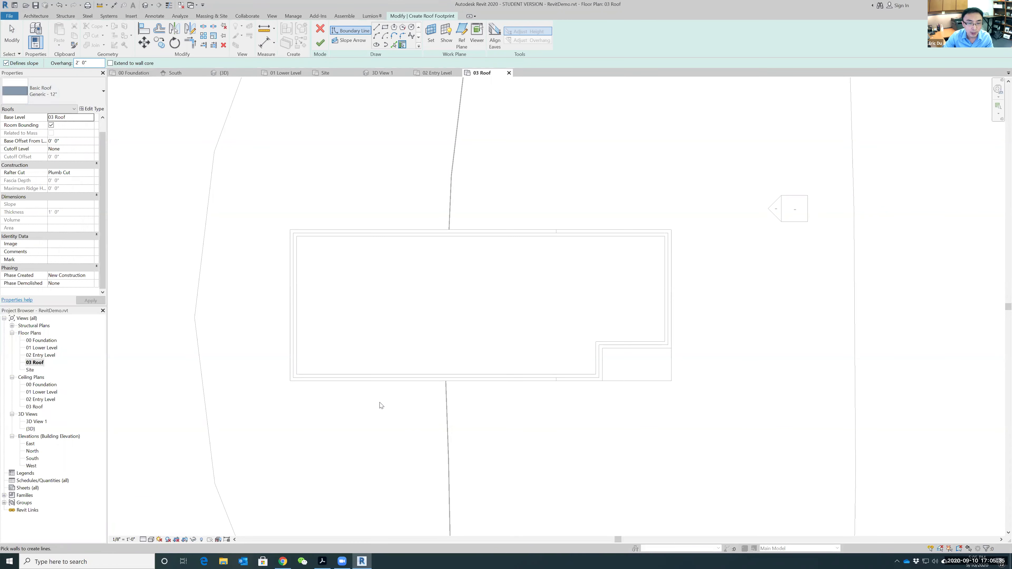
click(473, 382)
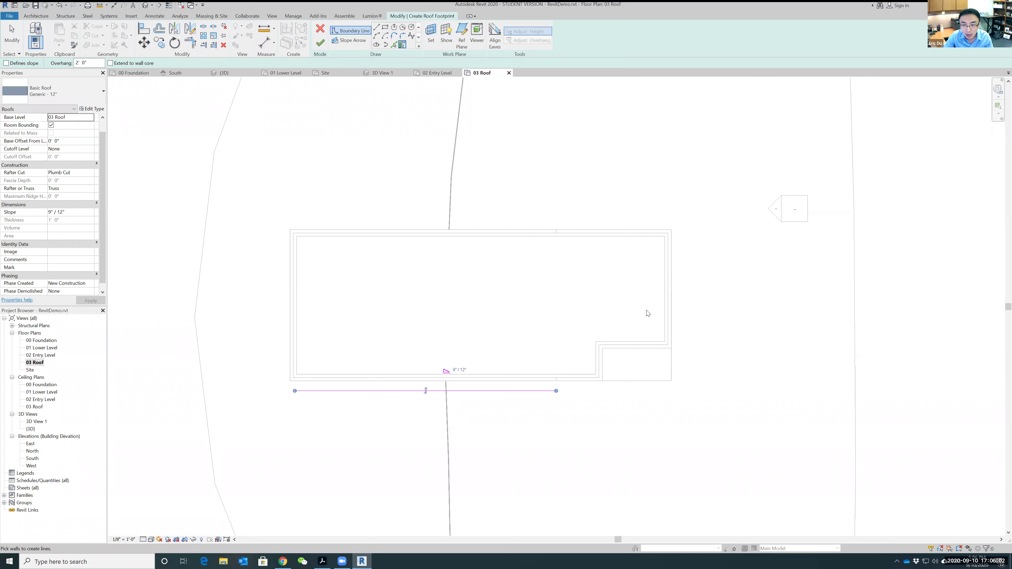
click(669, 341)
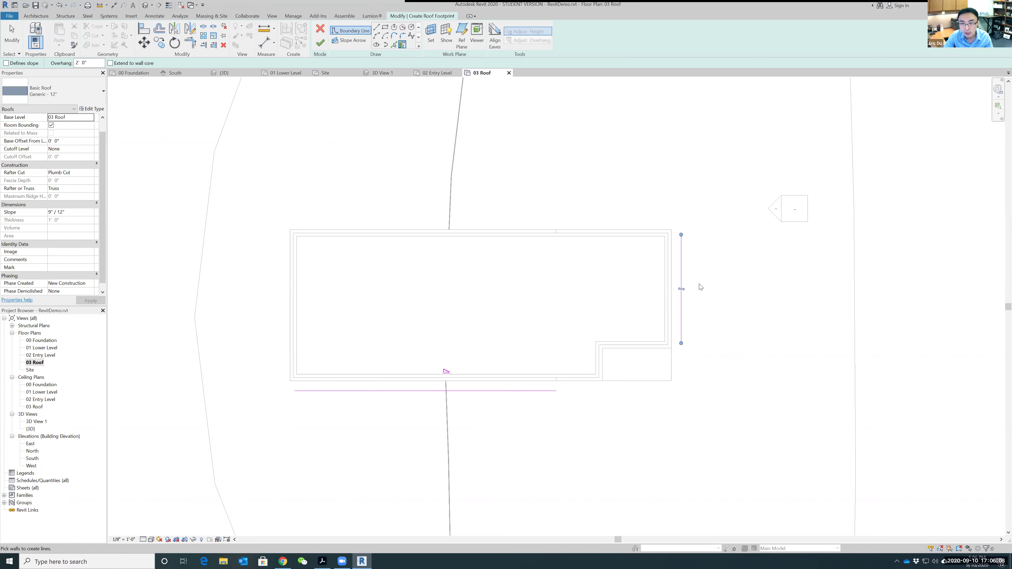
click(540, 235)
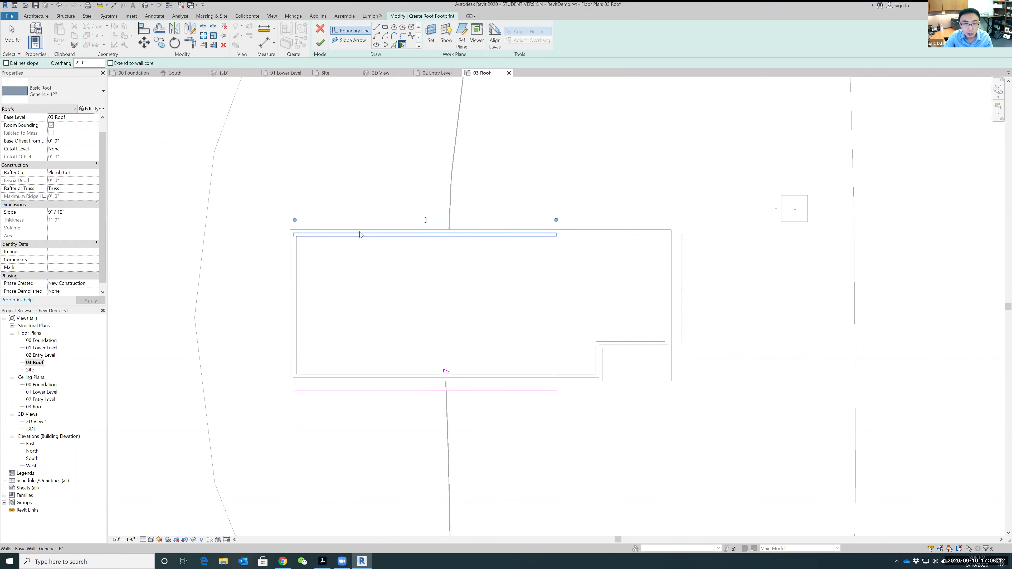
click(293, 280)
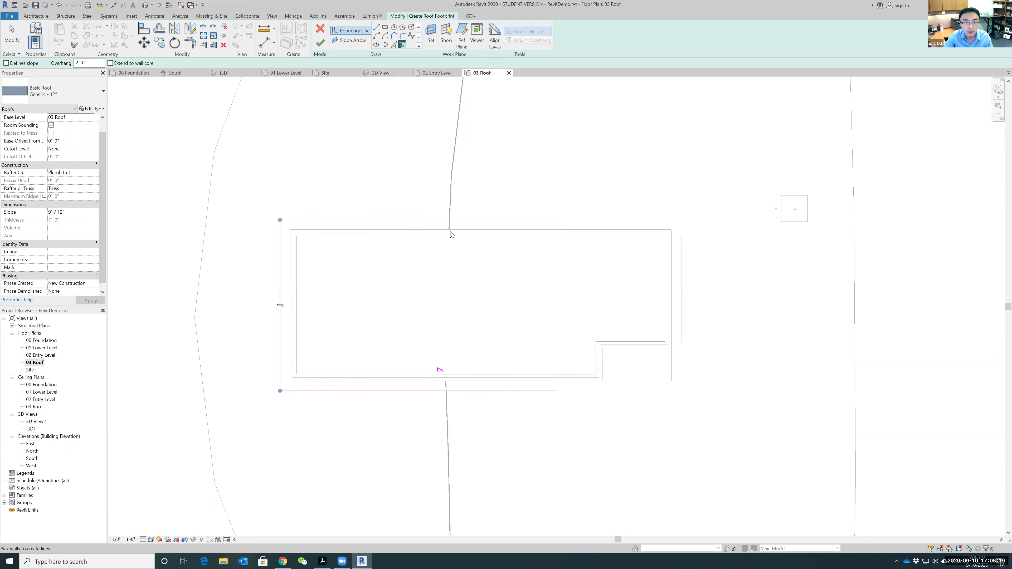
click(668, 226)
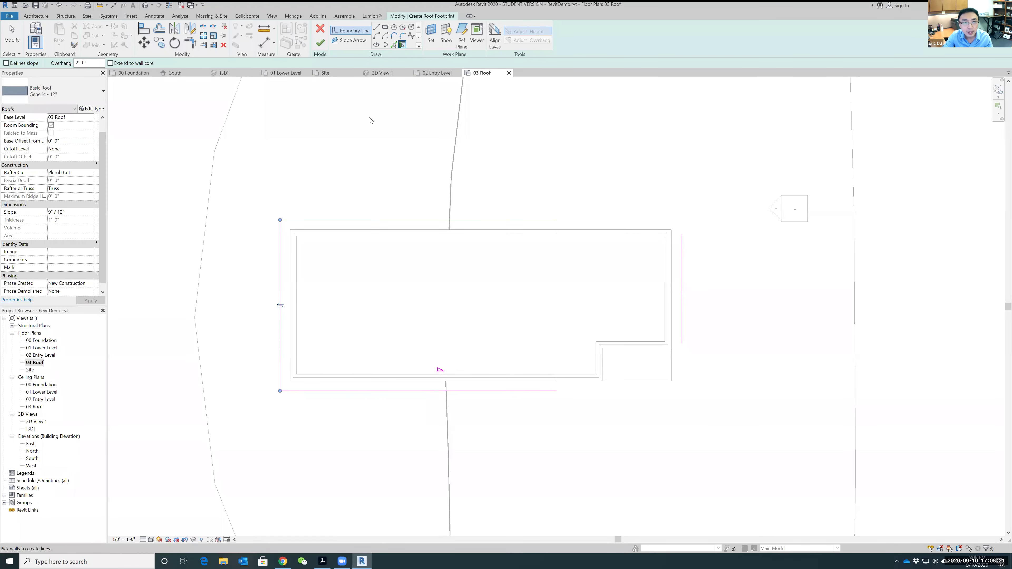
Step: Trim the top, right and bottom boundary lines into corners and finish the roof
click(191, 43)
click(548, 220)
click(681, 259)
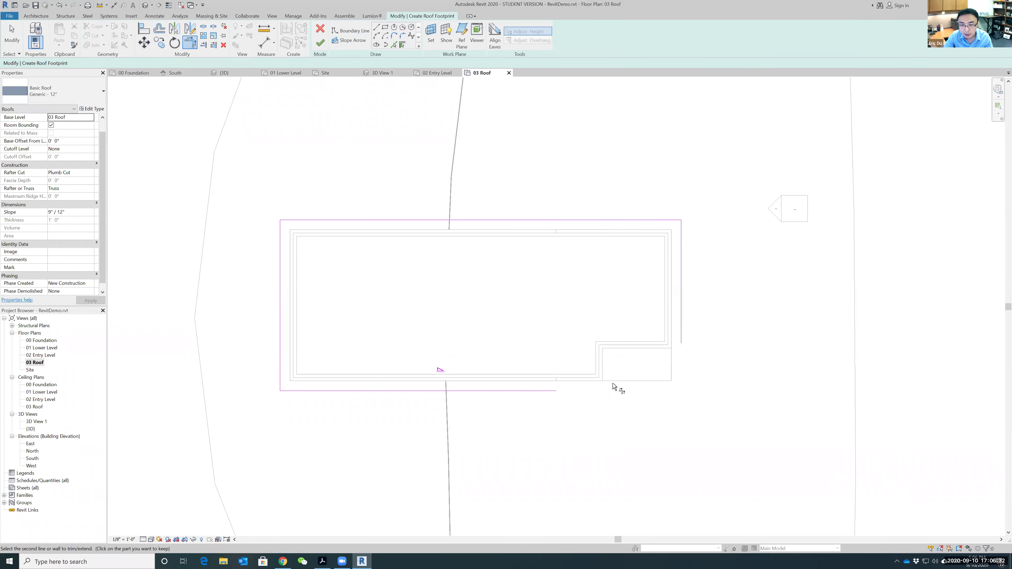
click(550, 391)
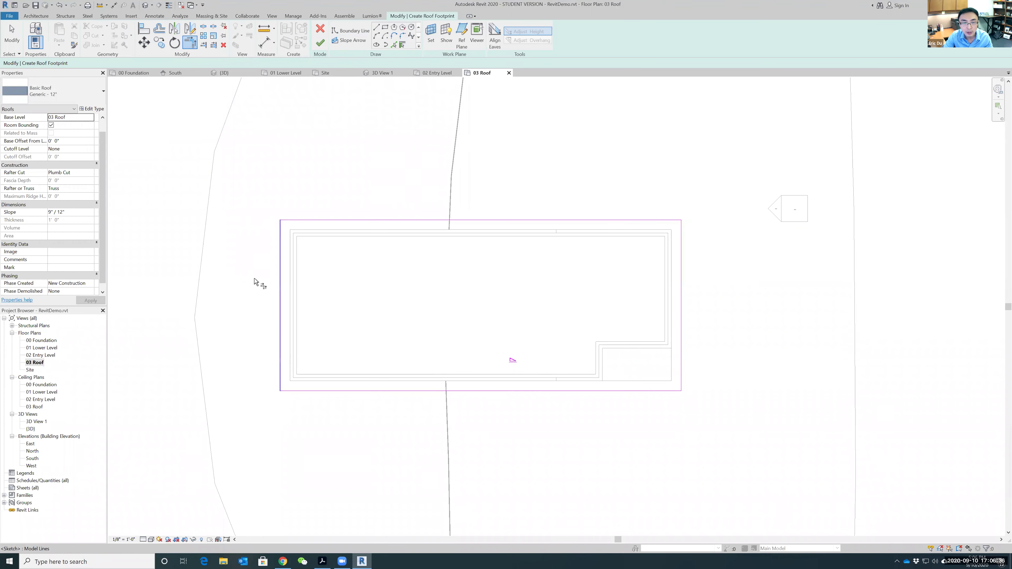
click(320, 43)
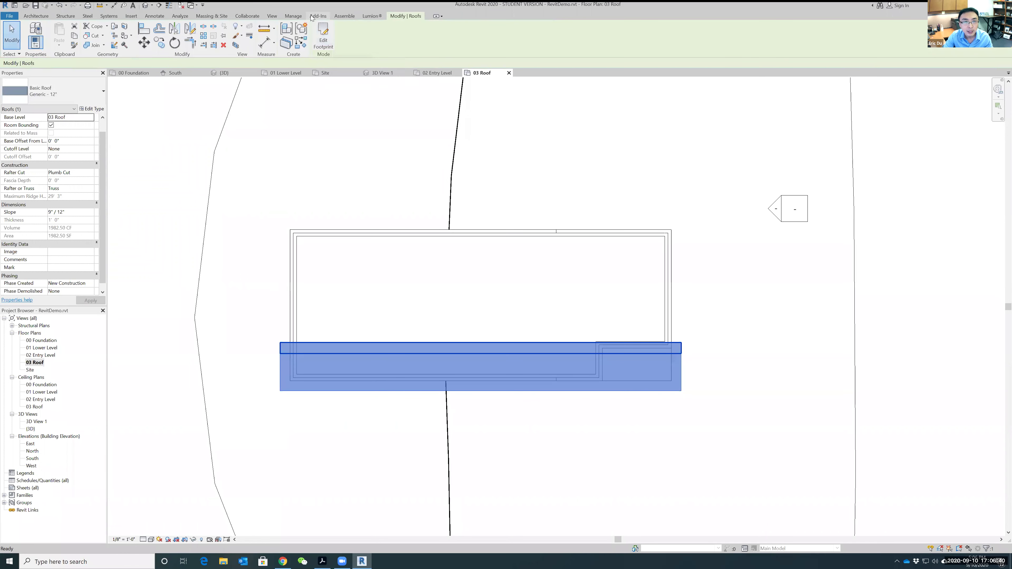
Step: Open the 3D view and orbit and zoom to frame the new shed roof
click(272, 16)
click(246, 31)
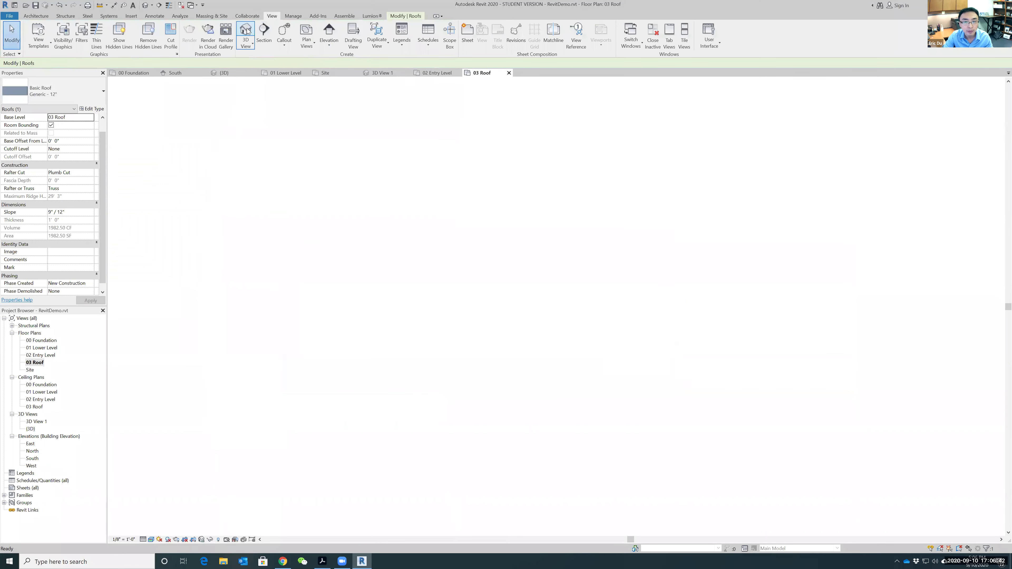
shift+middle_drag(861, 295, 593, 210)
scroll(593, 209, up, 1)
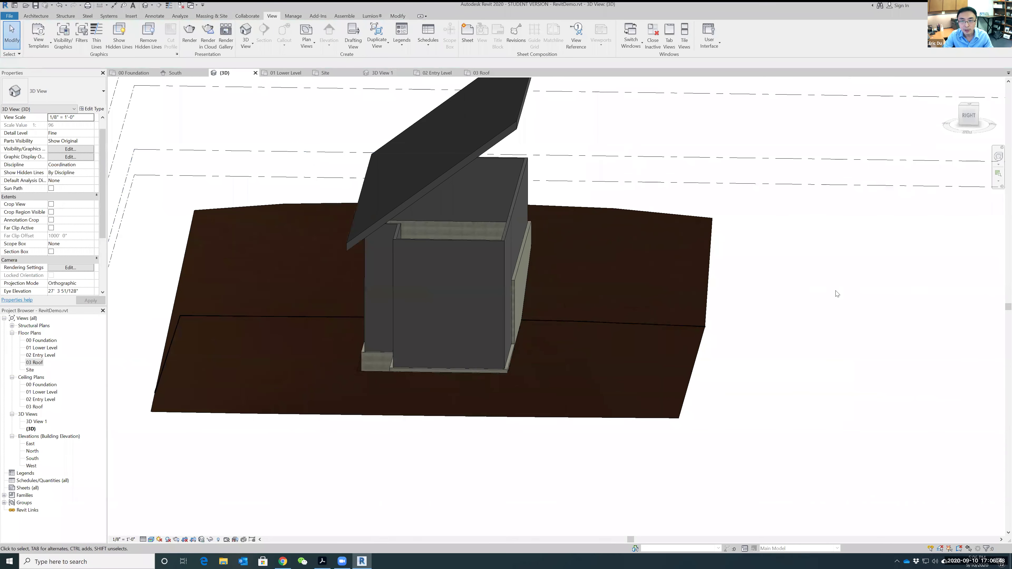
scroll(836, 291, down, 1)
middle_drag(769, 228, 766, 301)
scroll(518, 233, up, 1)
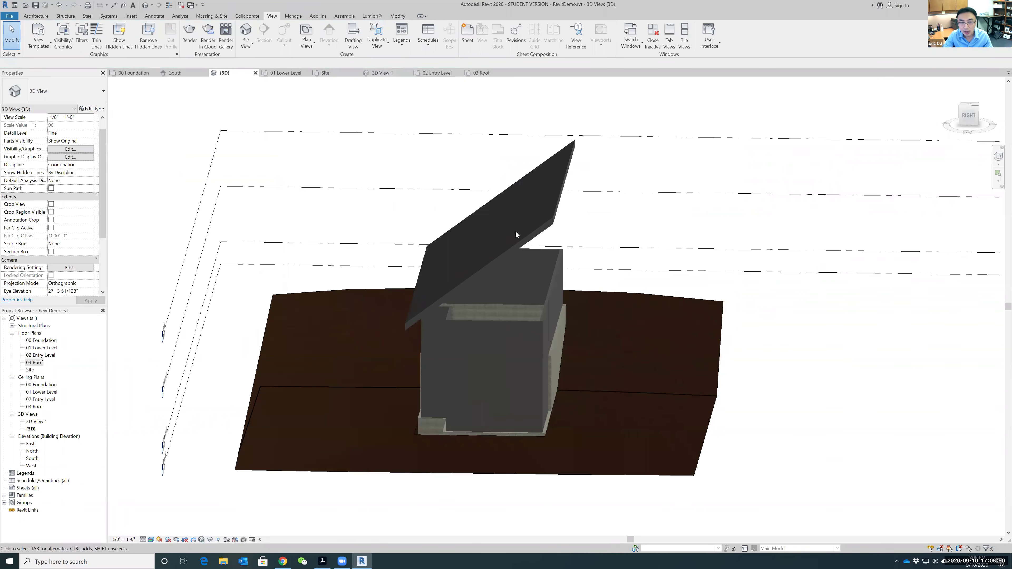
scroll(479, 264, up, 1)
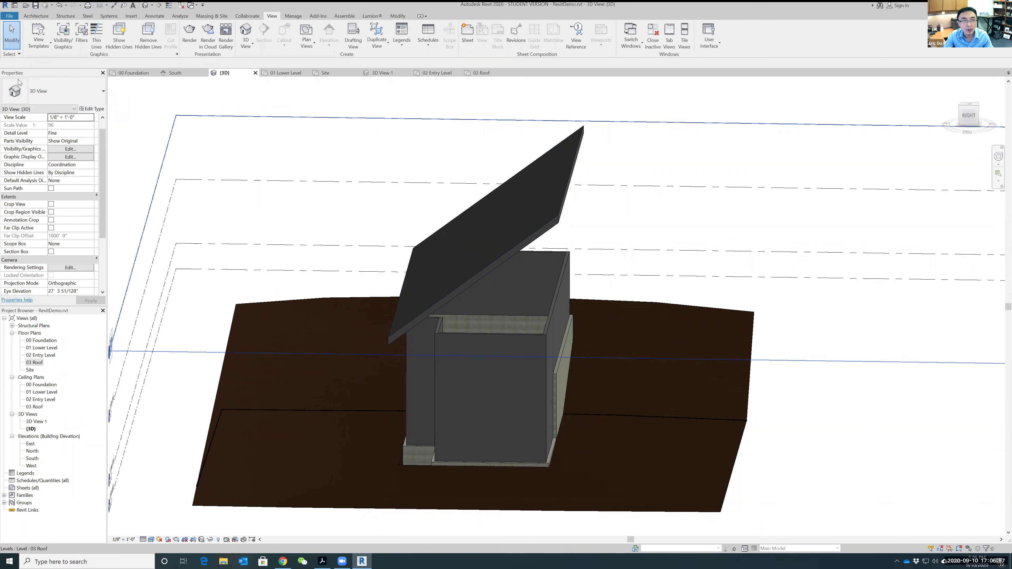
Step: Change the shed roof's slope to 1" / 12" and orbit to inspect it
click(563, 207)
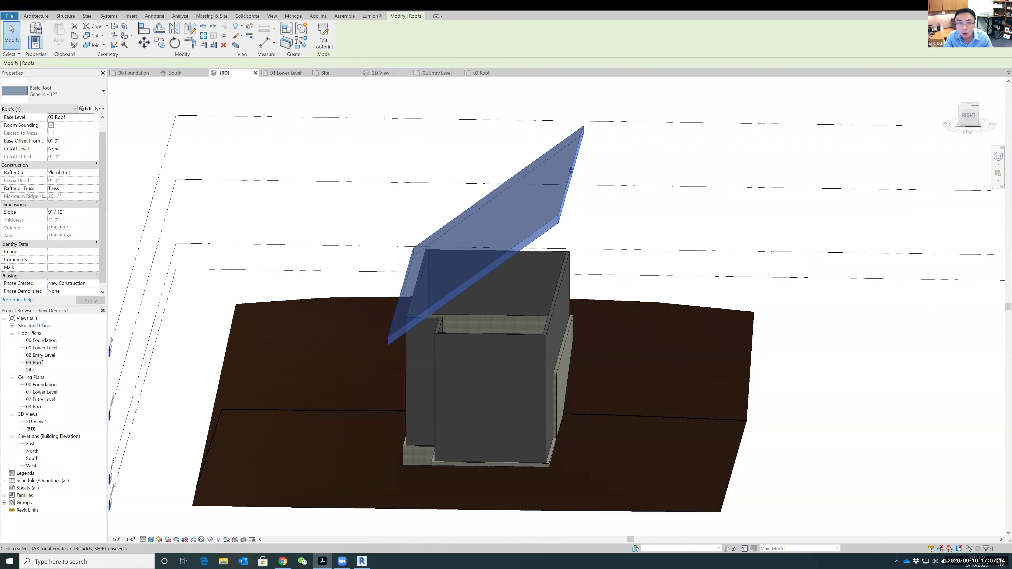
click(49, 212)
text(1)
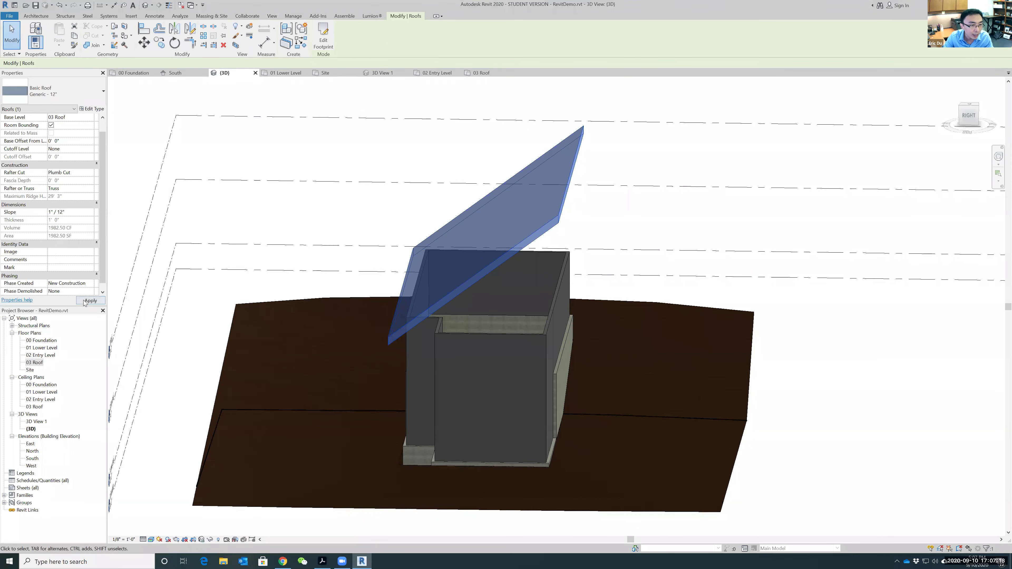
click(88, 302)
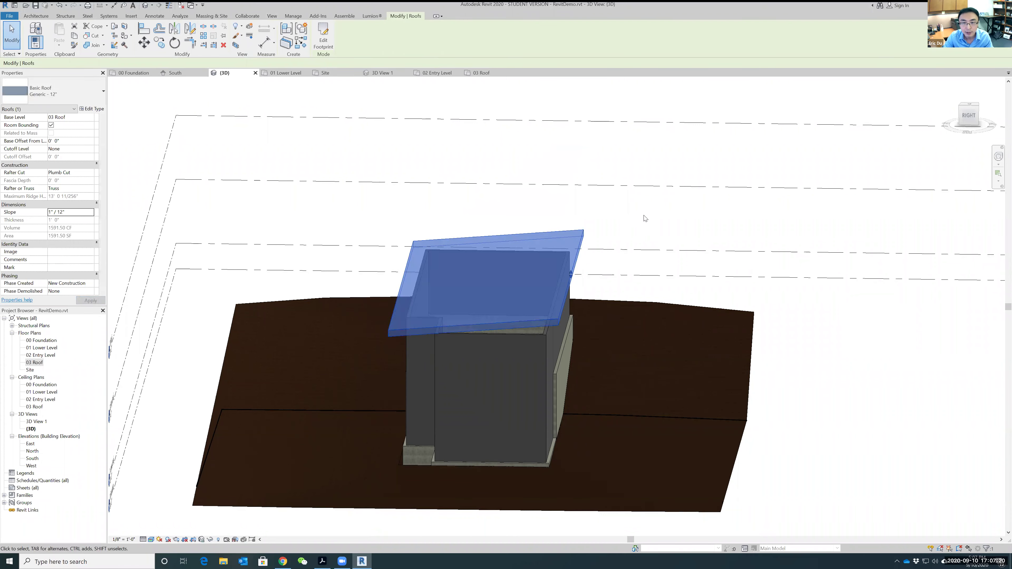
click(771, 416)
shift+middle_drag(771, 415, 757, 373)
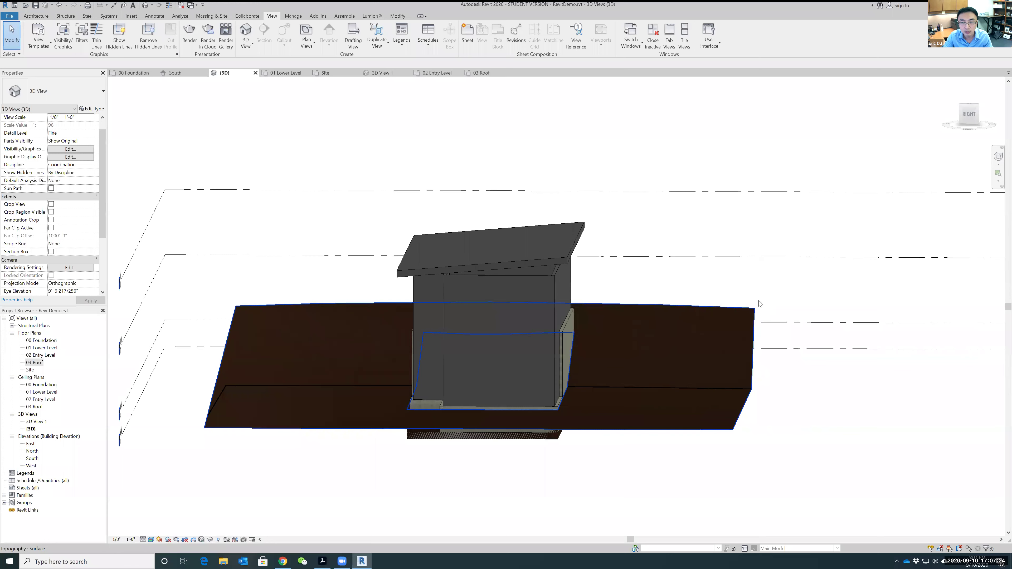
shift+middle_drag(770, 287, 741, 289)
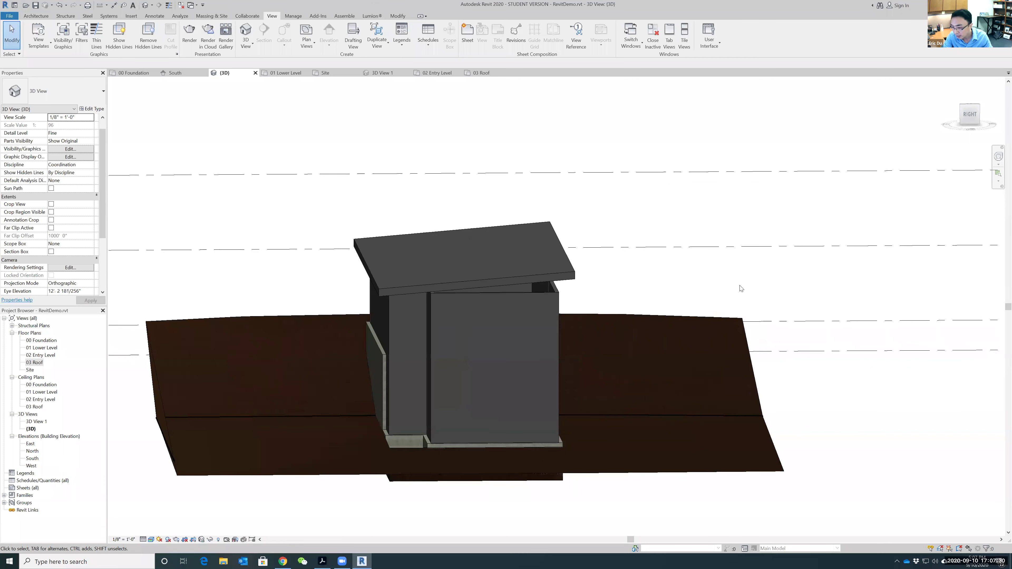